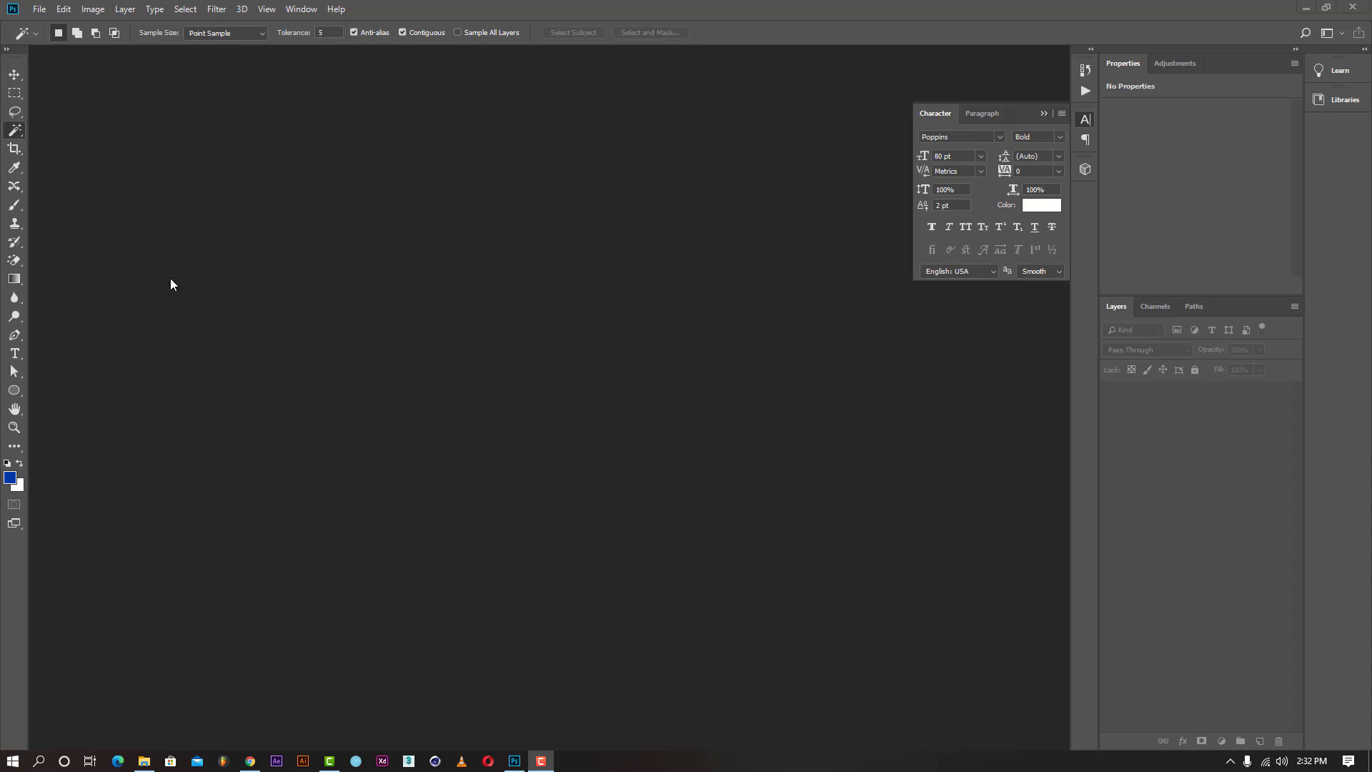
Create a new 1080 x 1080 px document at 72 pixels/inch named Poster_021 with artboards enabled.
left_click(41, 9)
left_click(60, 27)
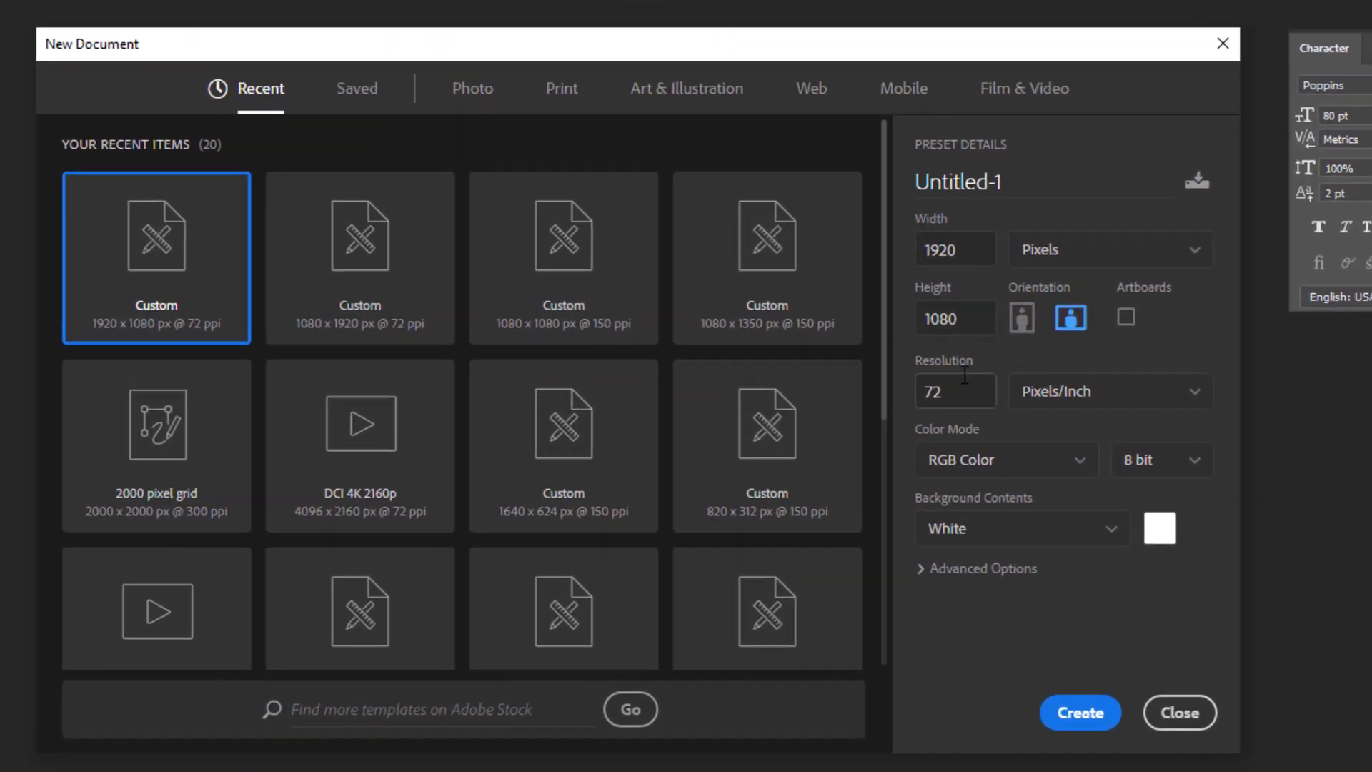
left_click(979, 251)
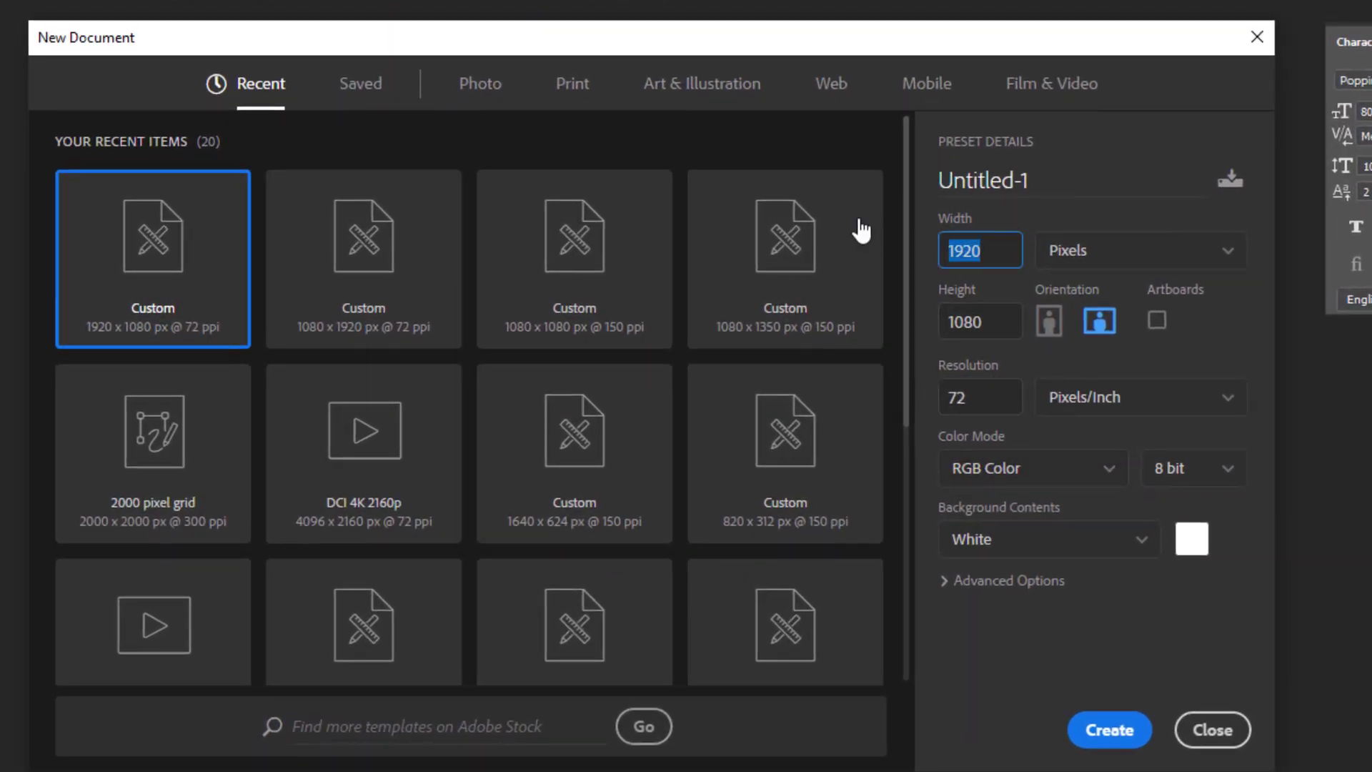
type("1080")
left_click(1003, 390)
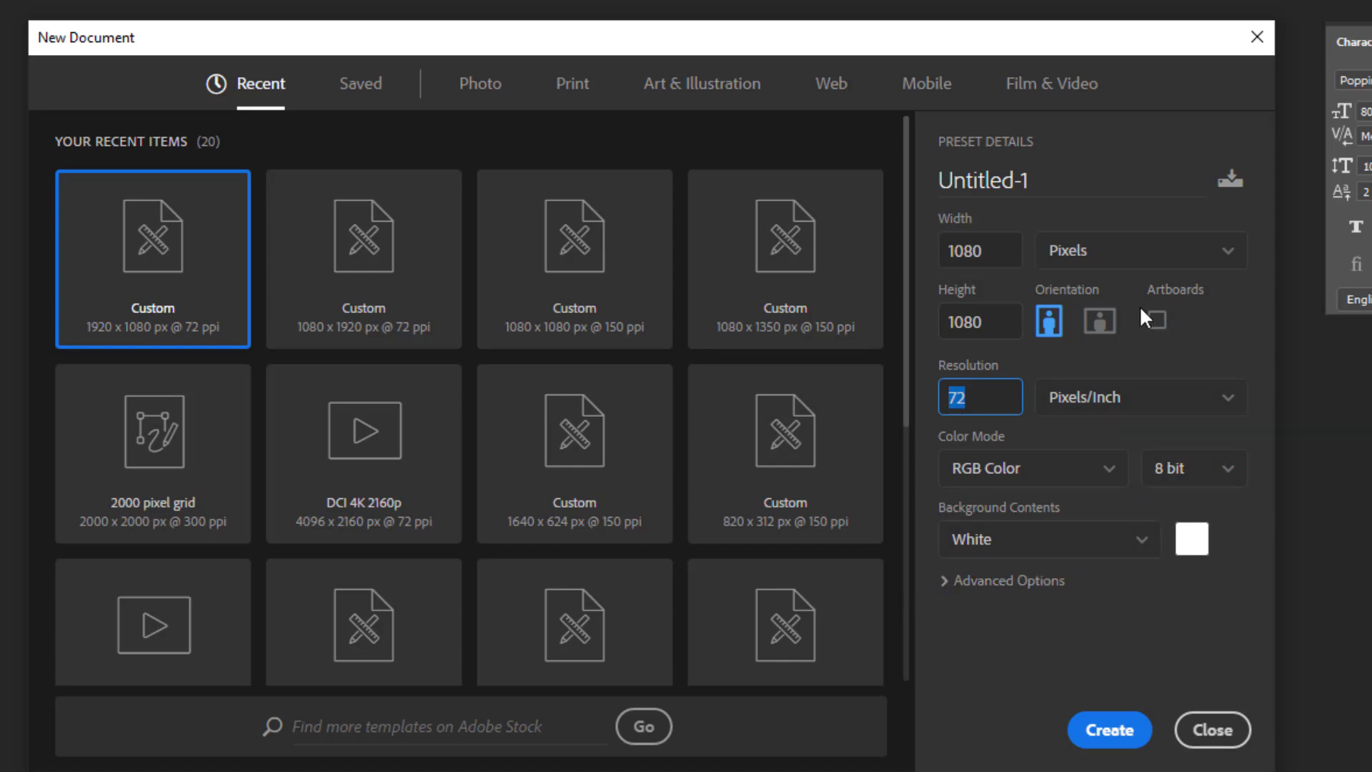
left_click(1158, 322)
left_click(1029, 180)
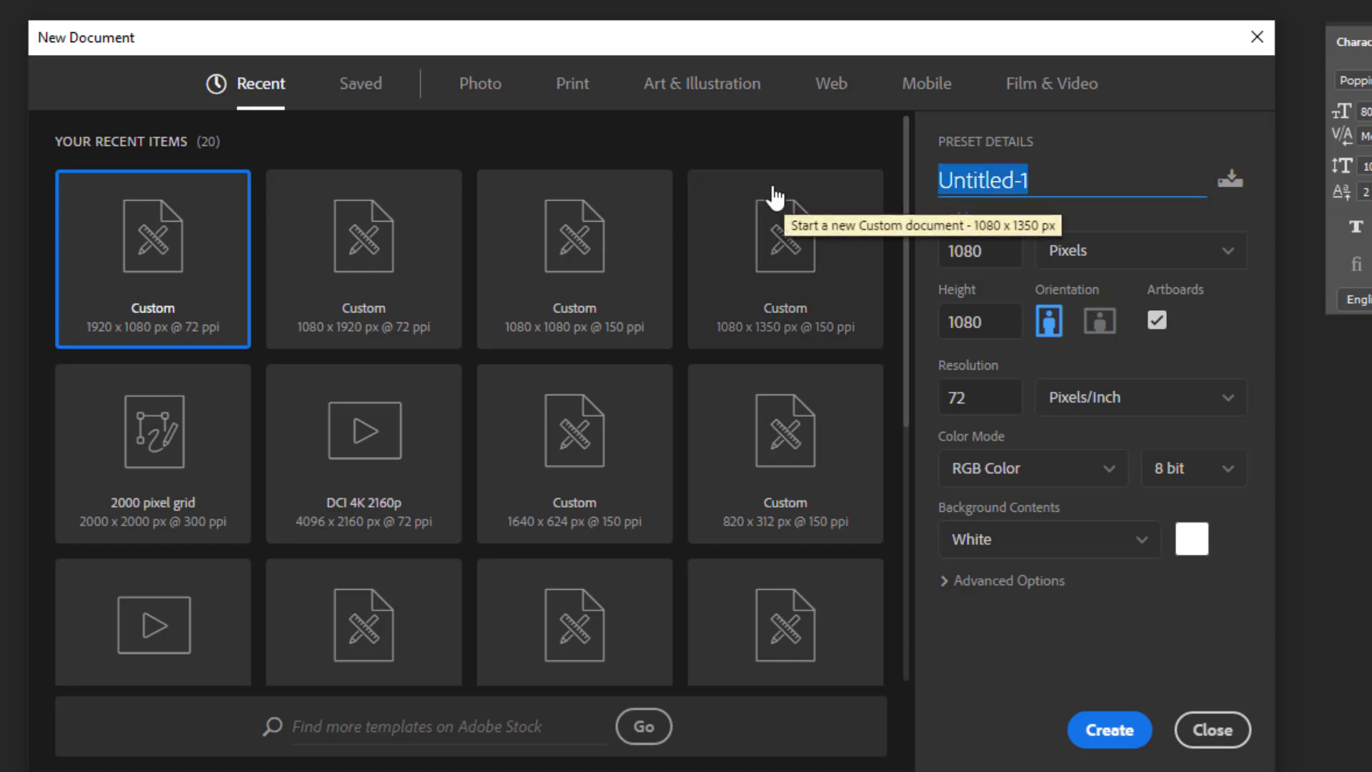
type("Poster")
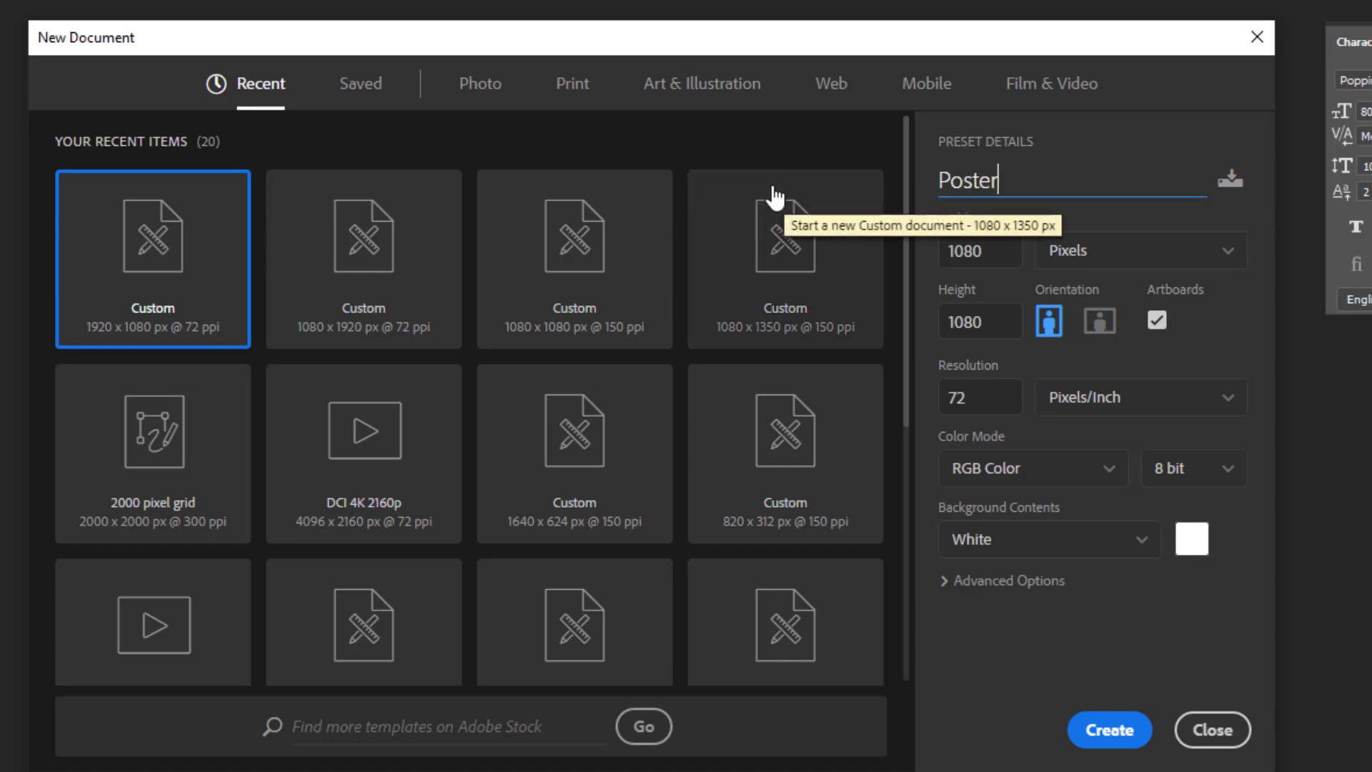
type("_021")
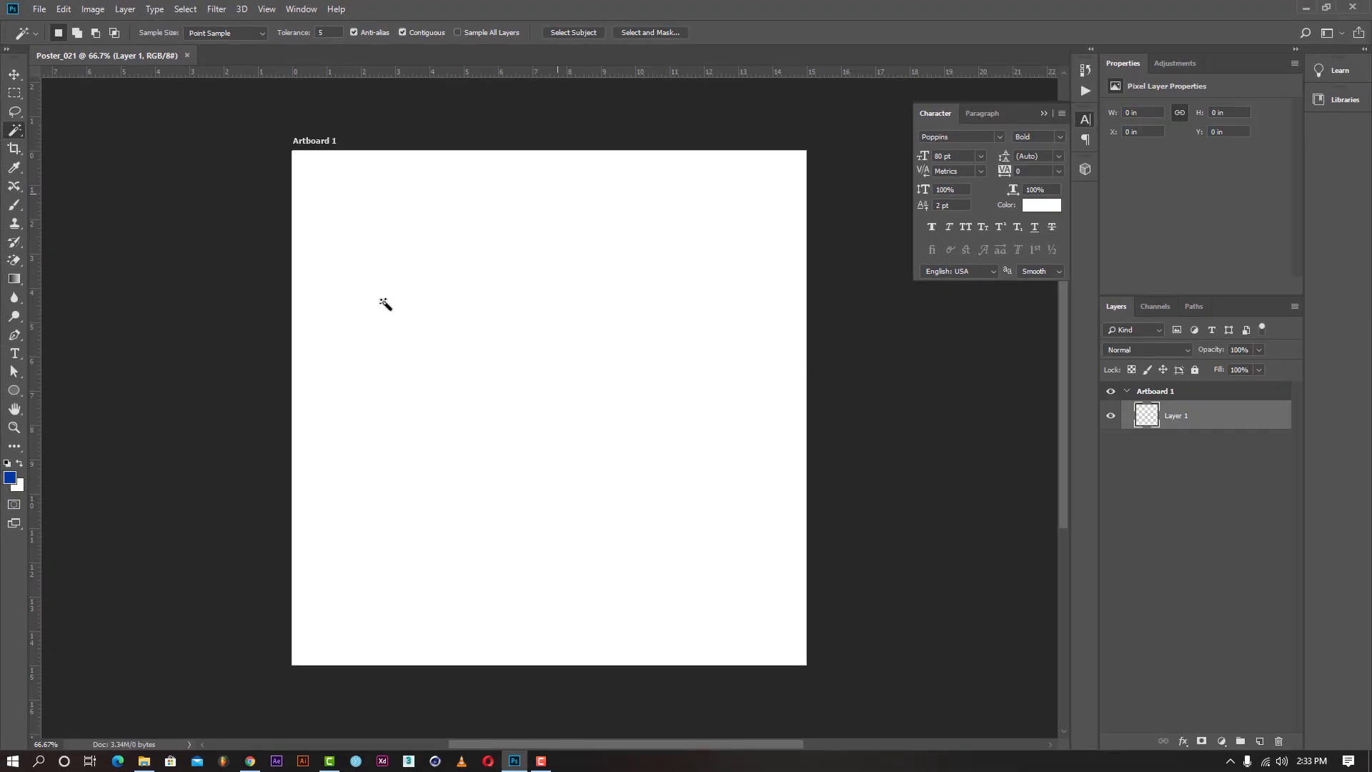
Select Artboard 1 and activate the Artboard Tool.
left_click(7, 69)
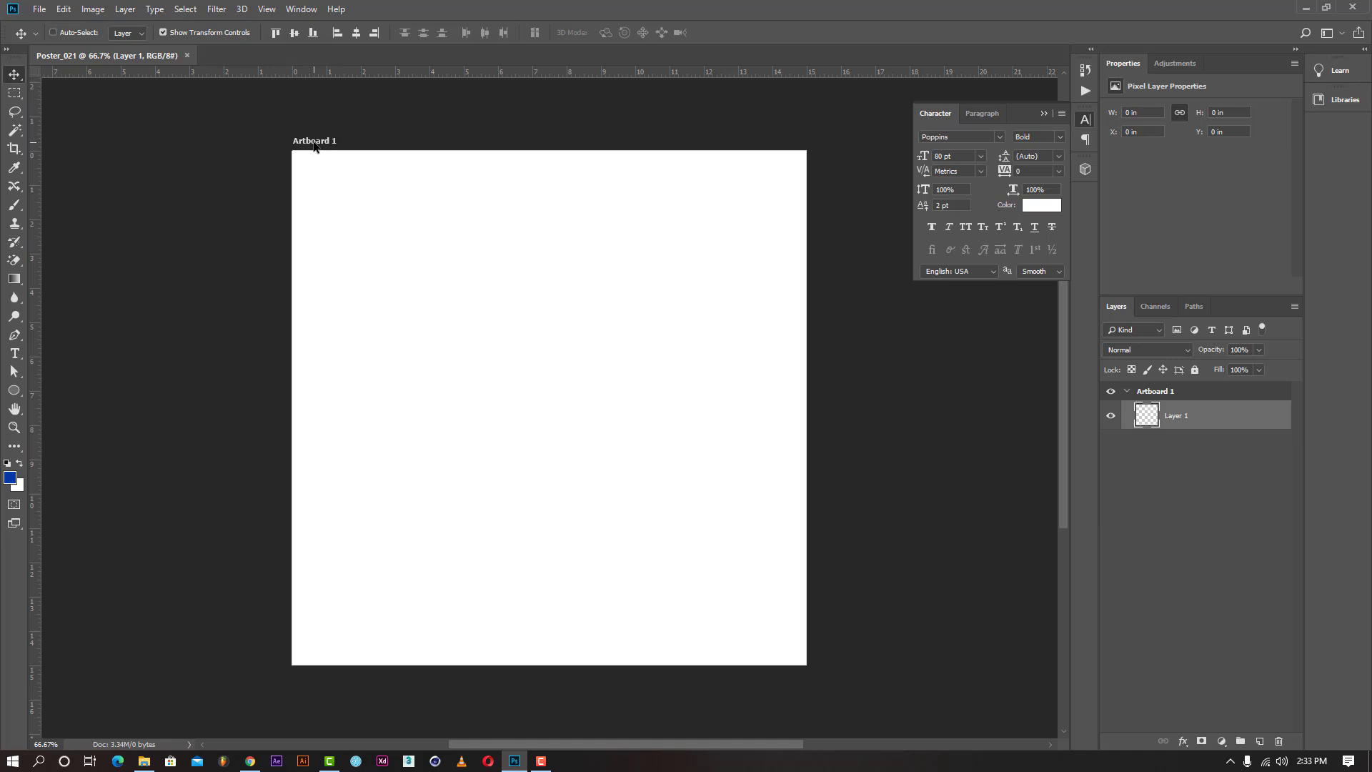
left_click(1152, 396)
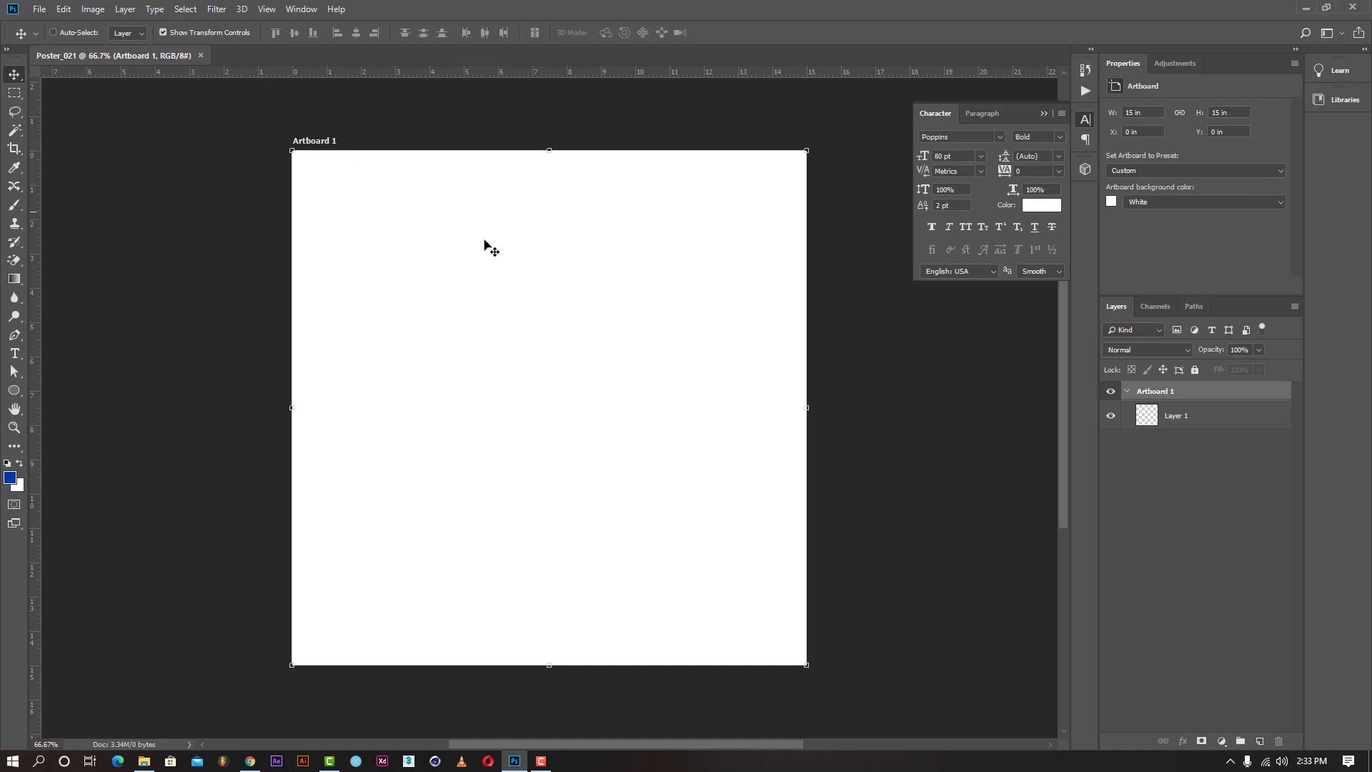
right_click(18, 74)
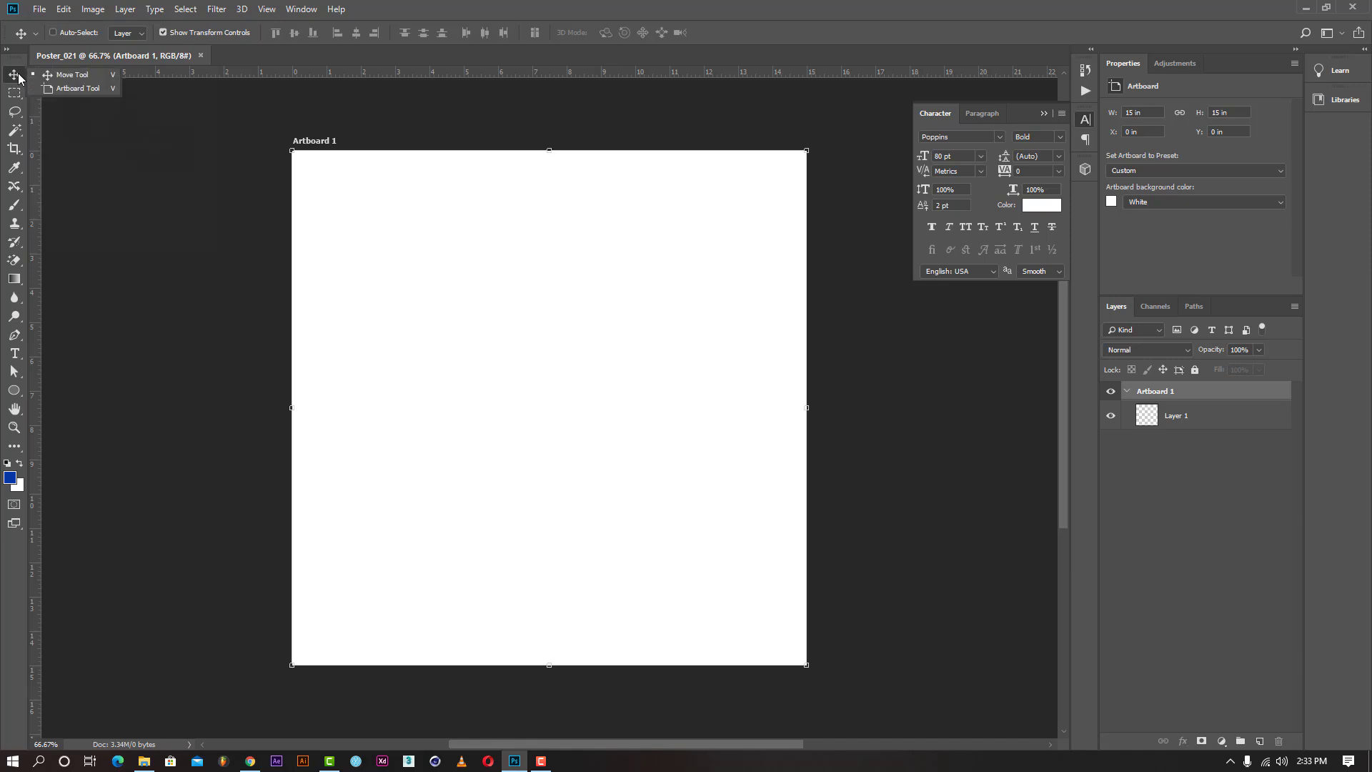
left_click(71, 89)
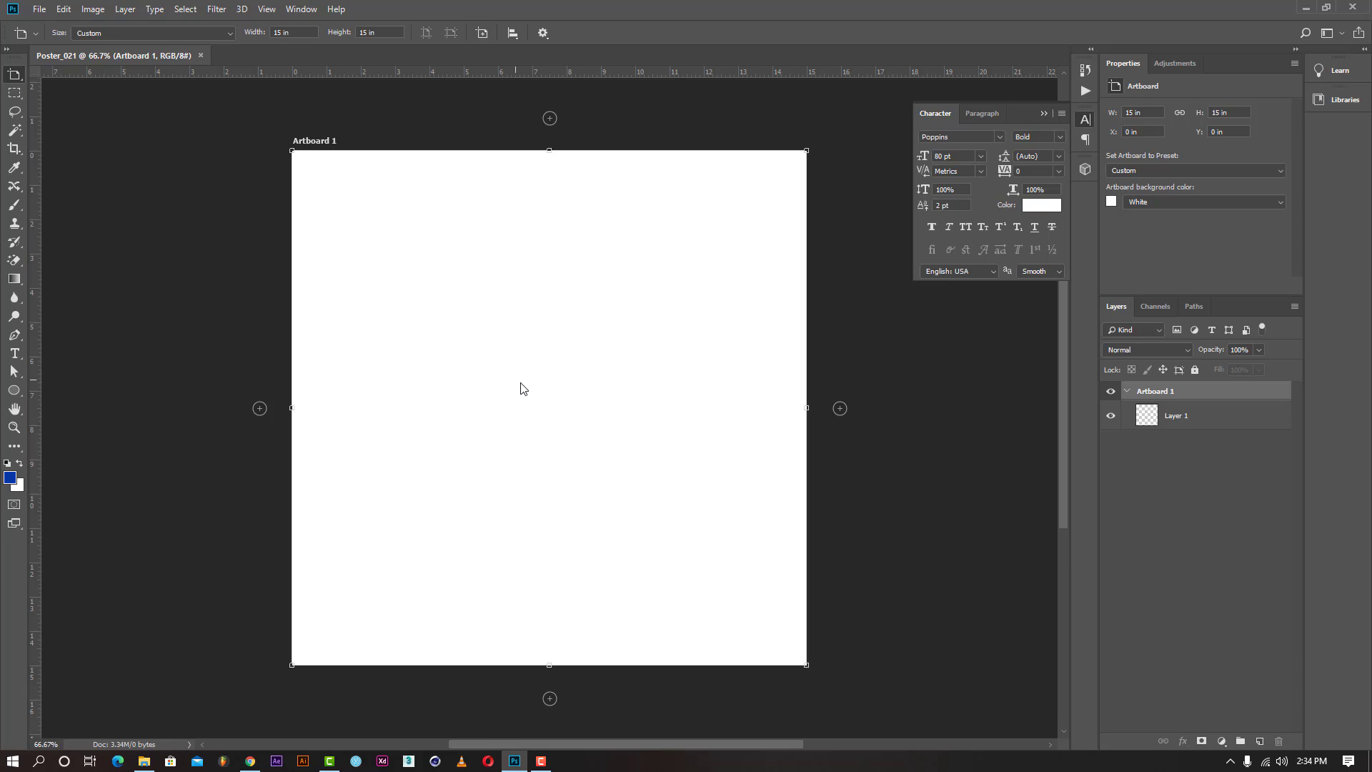
Switch to the Google Docs brief in Chrome, add 1080x1920 after "1 story" in the Kiswahili line, and return to Photoshop.
left_click(251, 761)
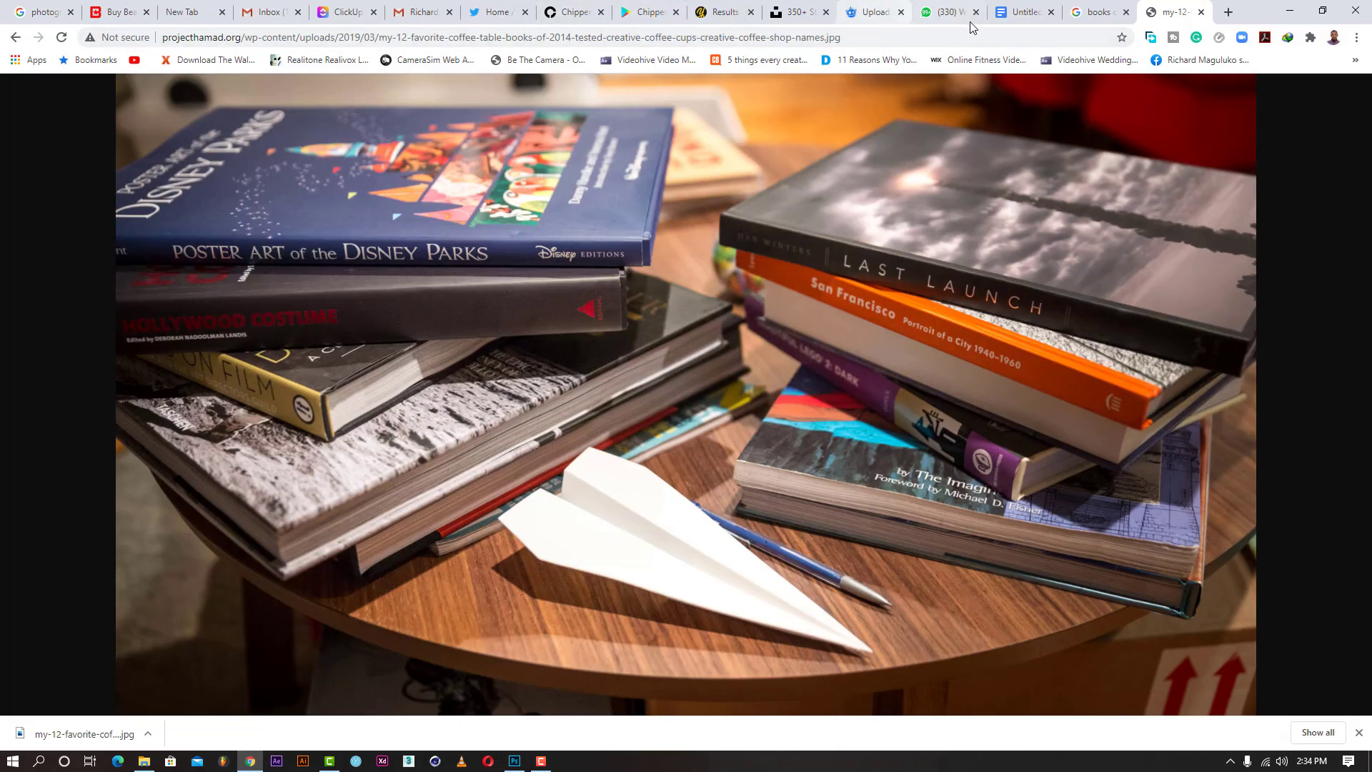
left_click(1033, 13)
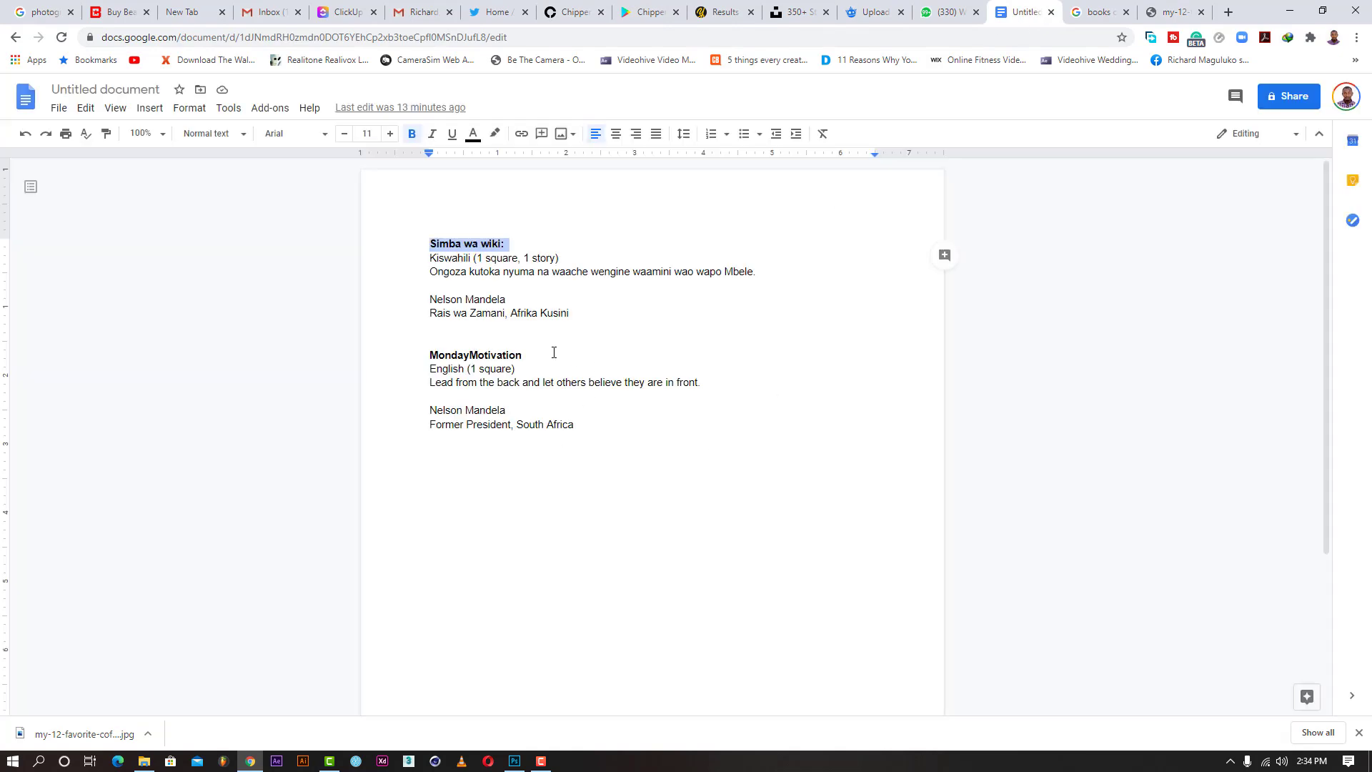
left_click(559, 353)
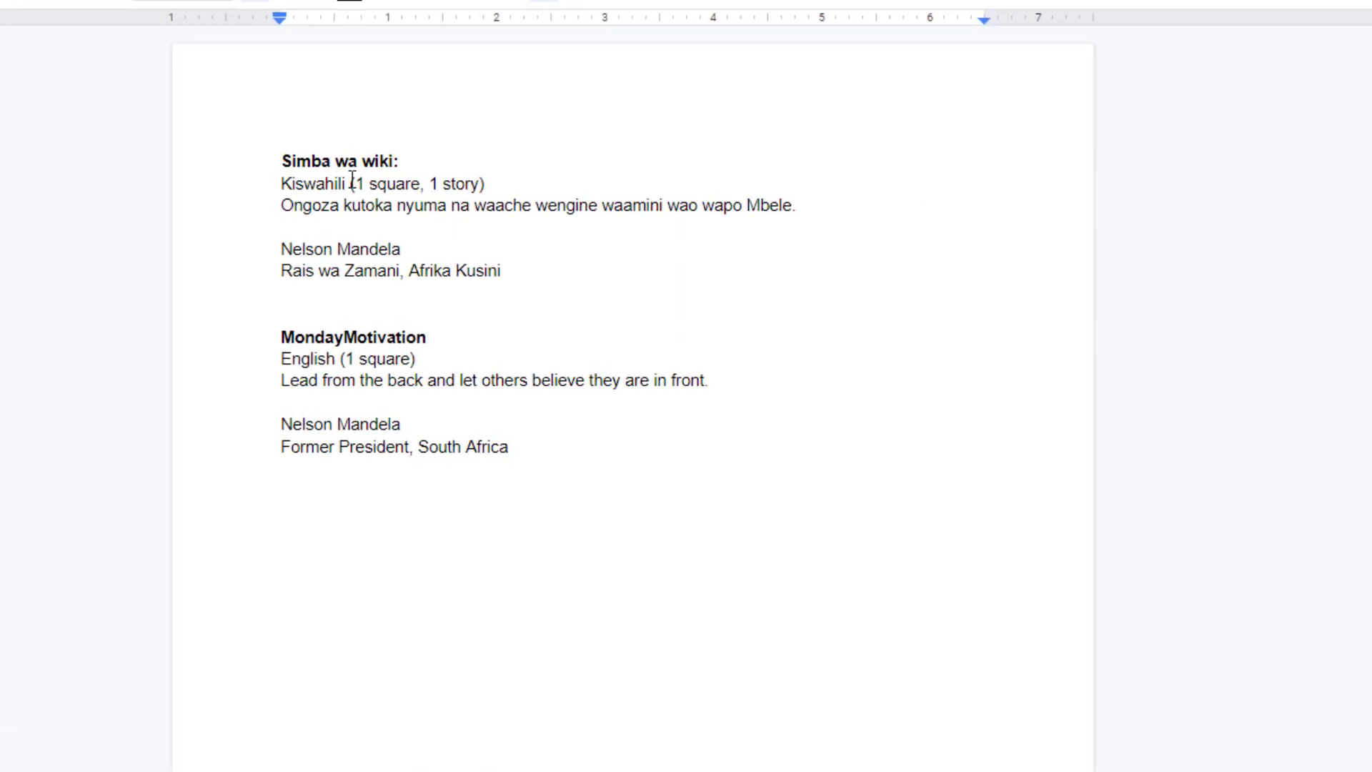
left_click_drag(431, 184, 466, 184)
left_click(481, 183)
type("19")
key("BackSpace")
key("BackSpace")
type("1080x1920")
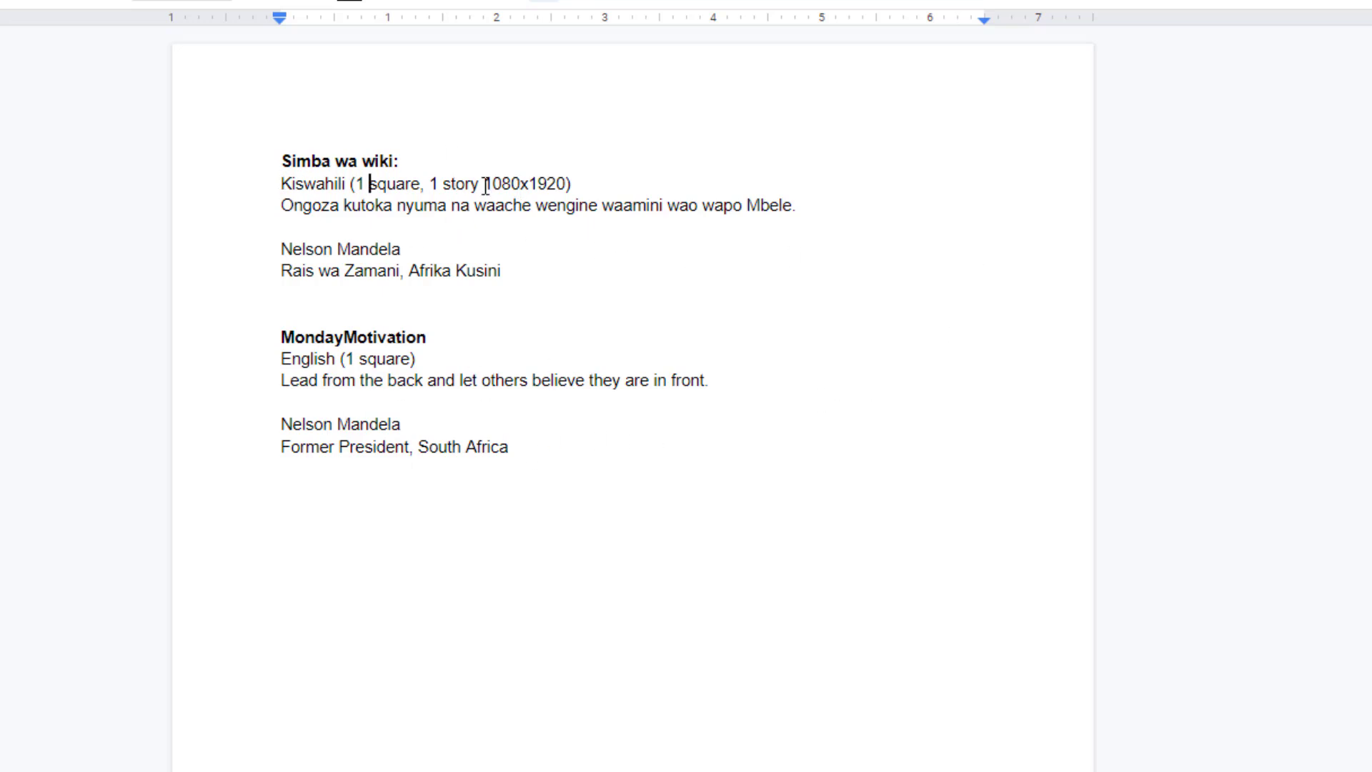
left_click(440, 184)
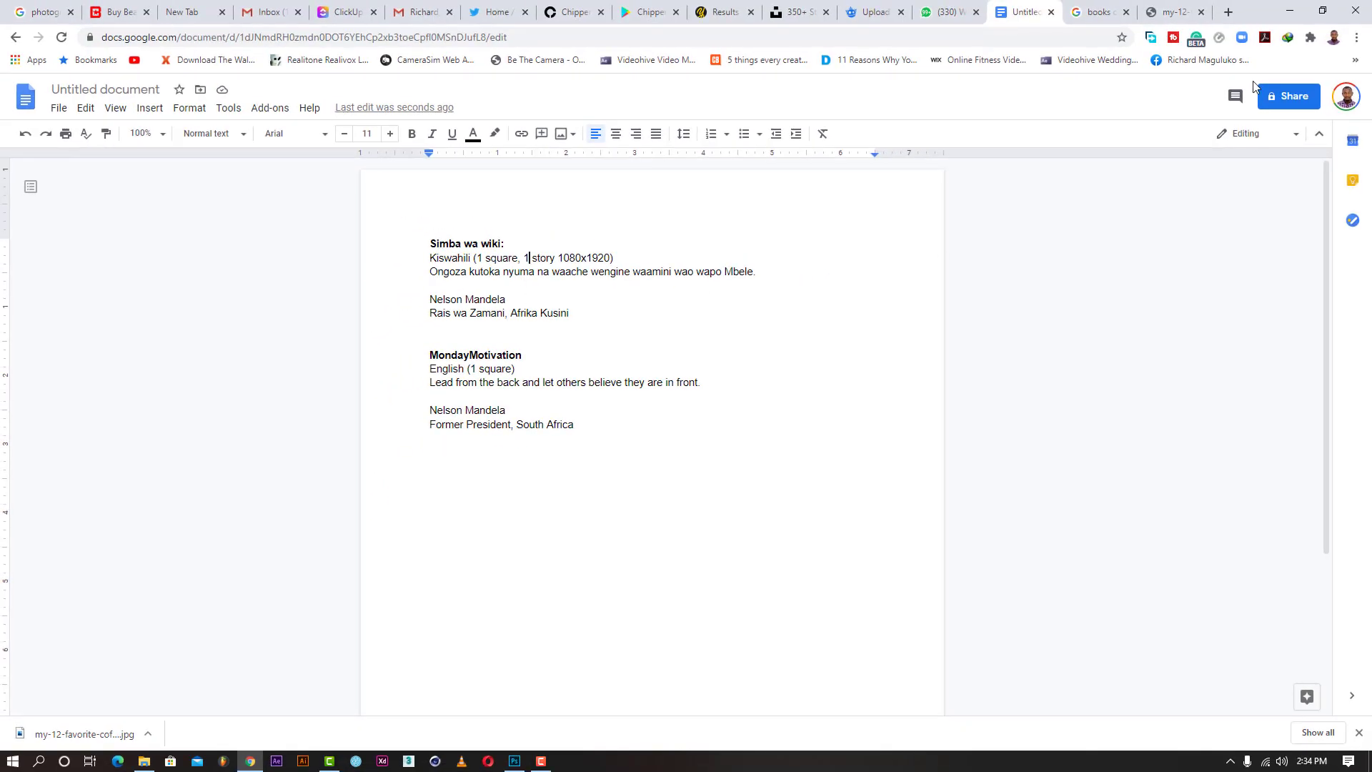
left_click(1290, 12)
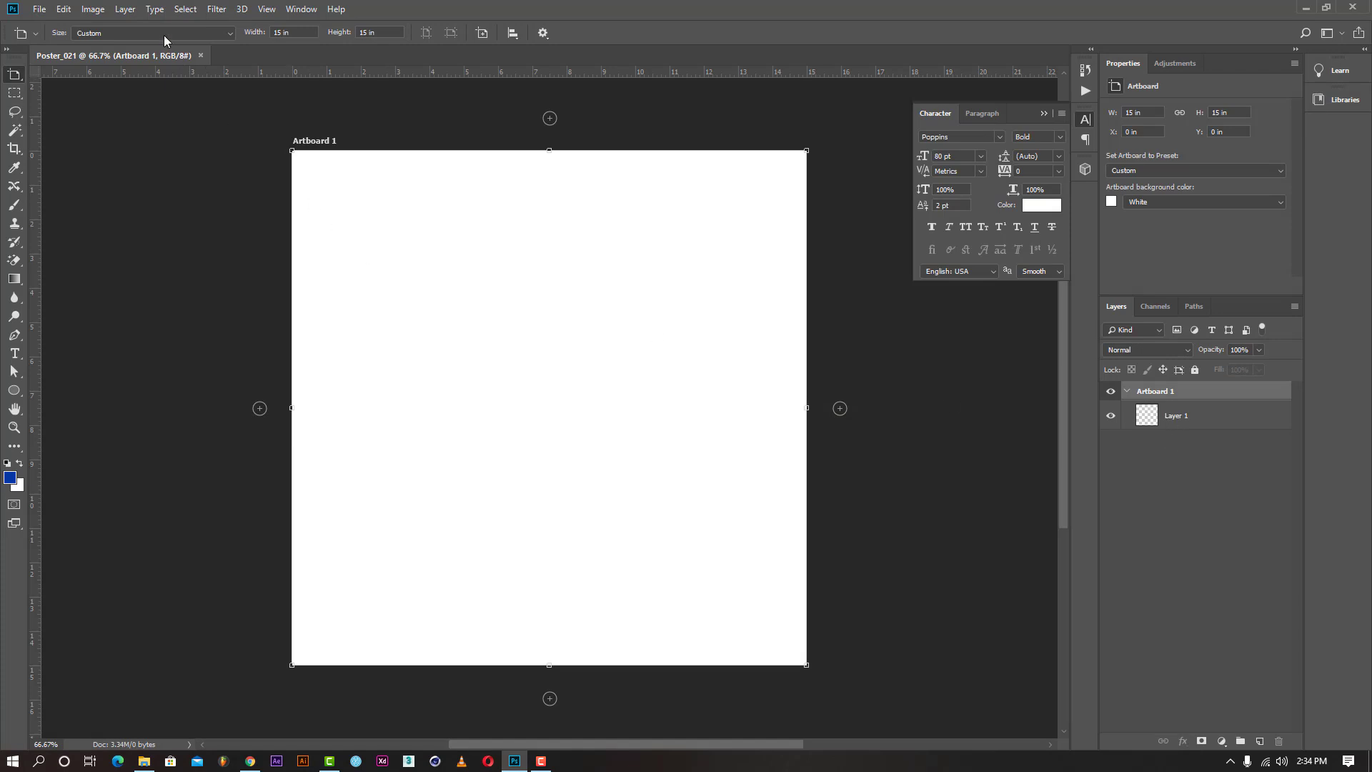
Check the document's pixel dimensions in Image Size without changing them.
left_click(93, 10)
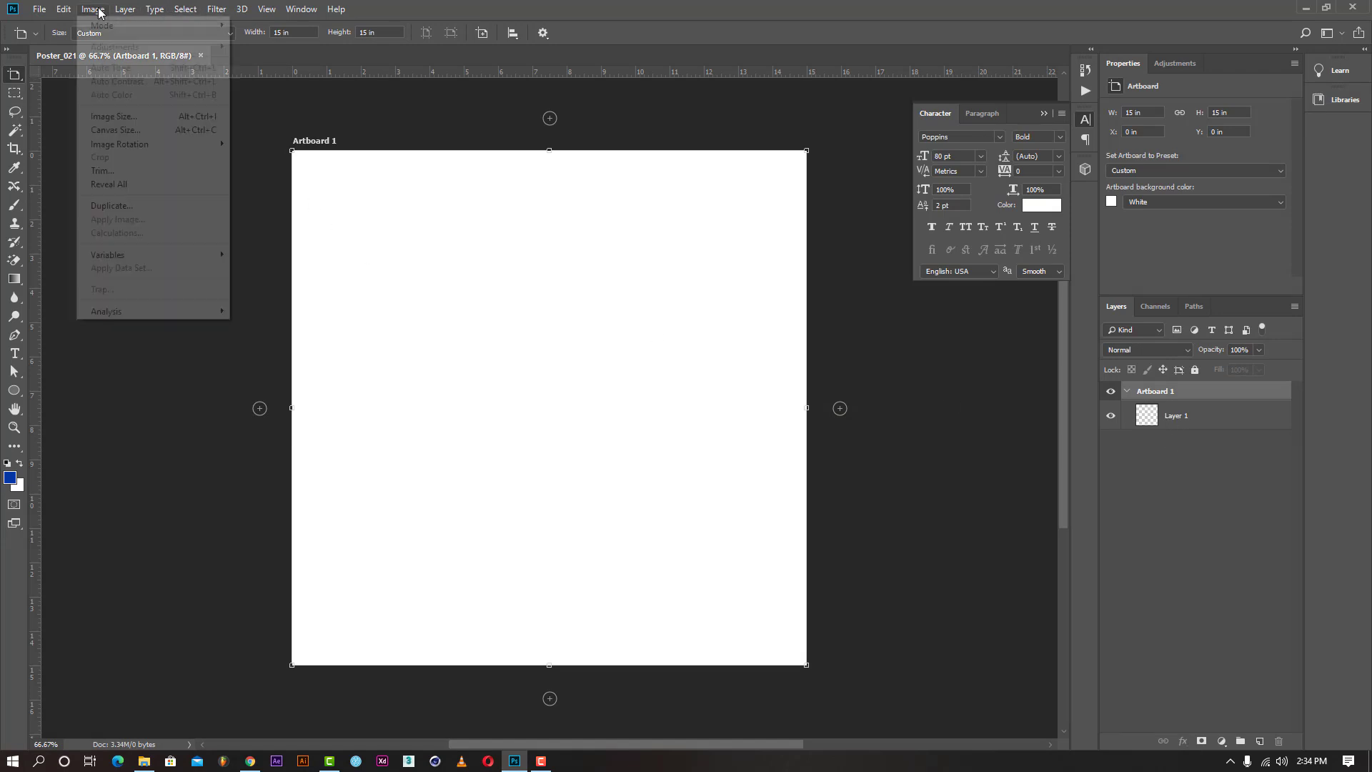
left_click(118, 118)
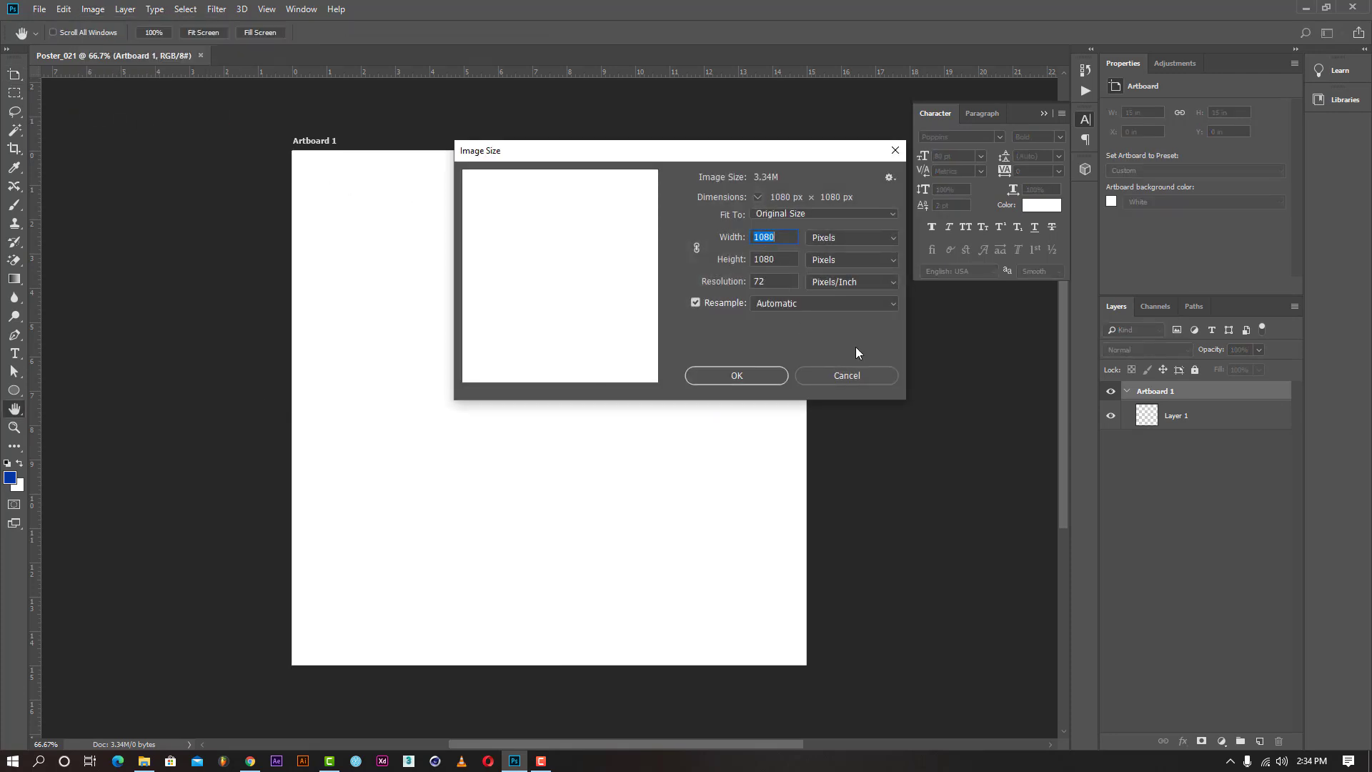
left_click(849, 377)
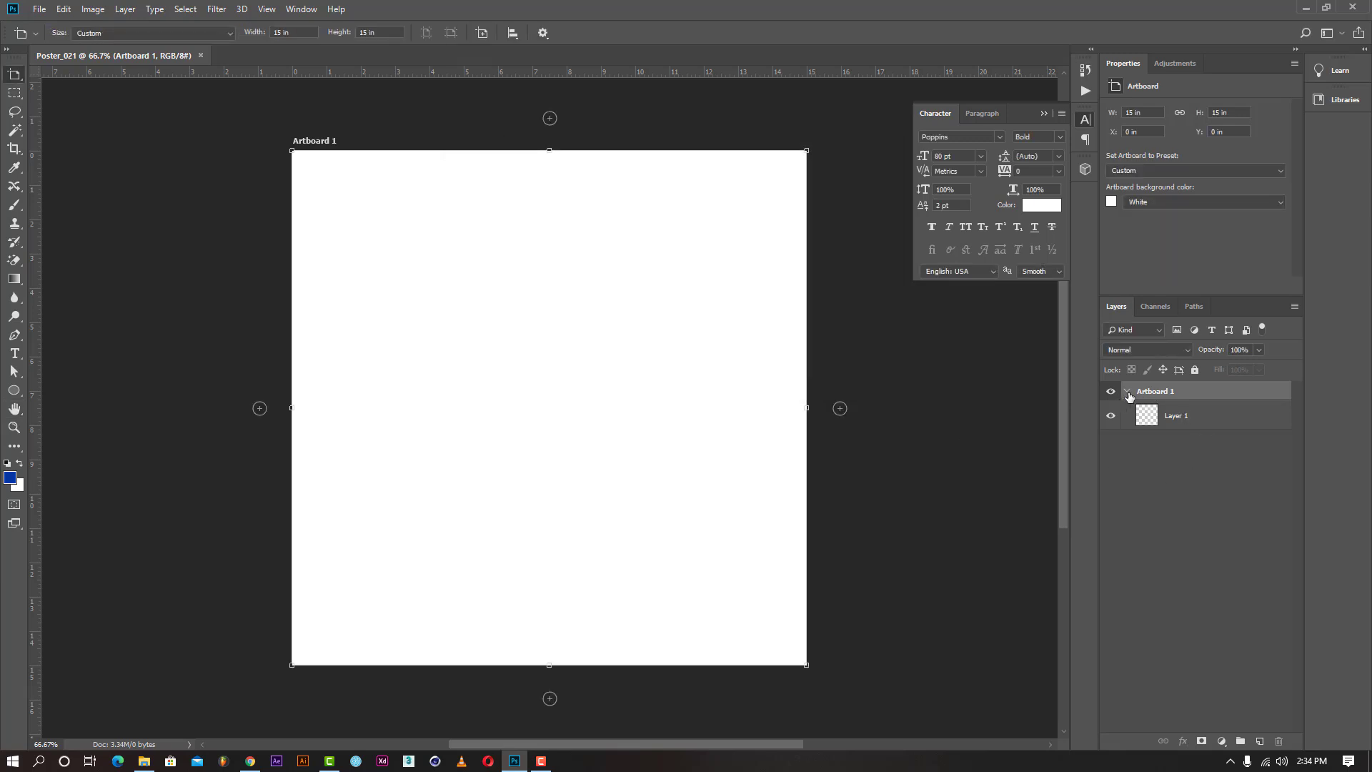
Collapse Artboard 1's layer group and add a second artboard directly to the right of Artboard 1.
left_click(1127, 392)
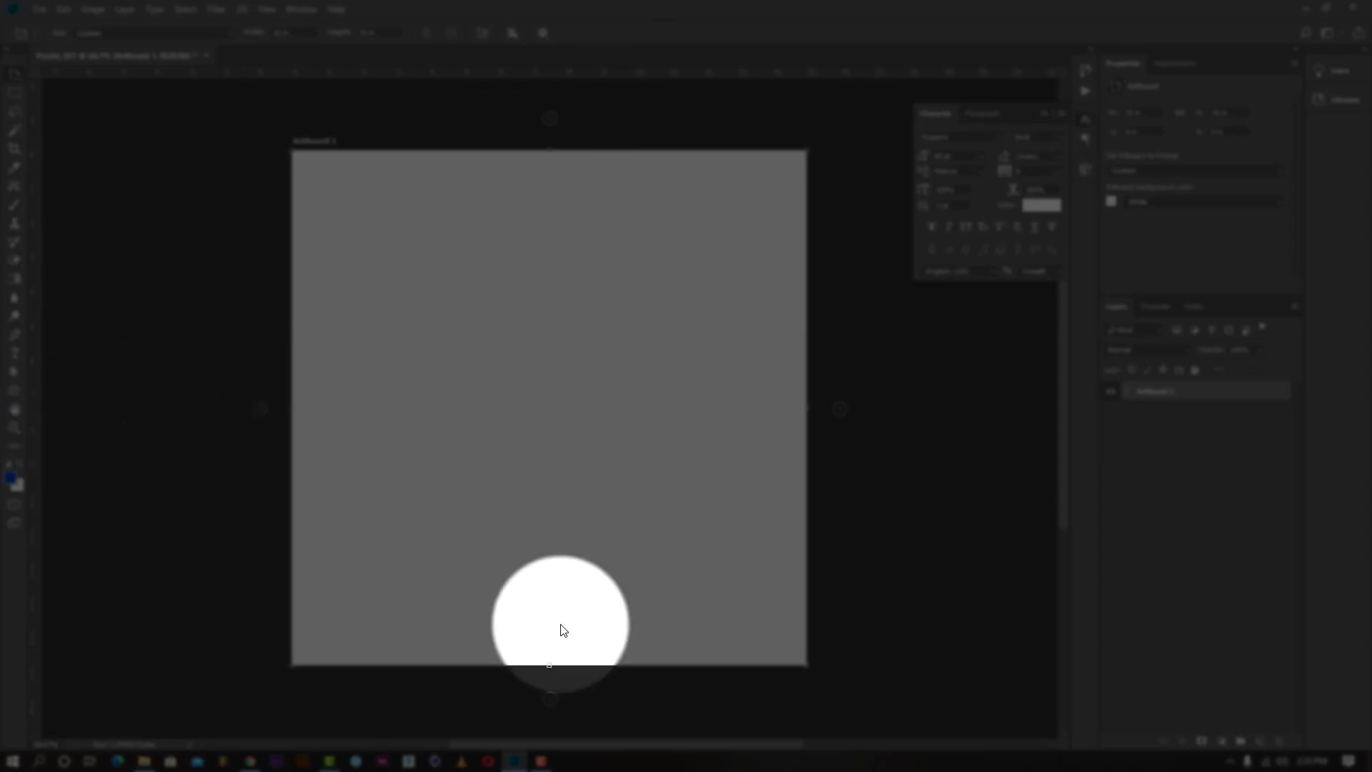
left_click_drag(748, 746, 822, 743)
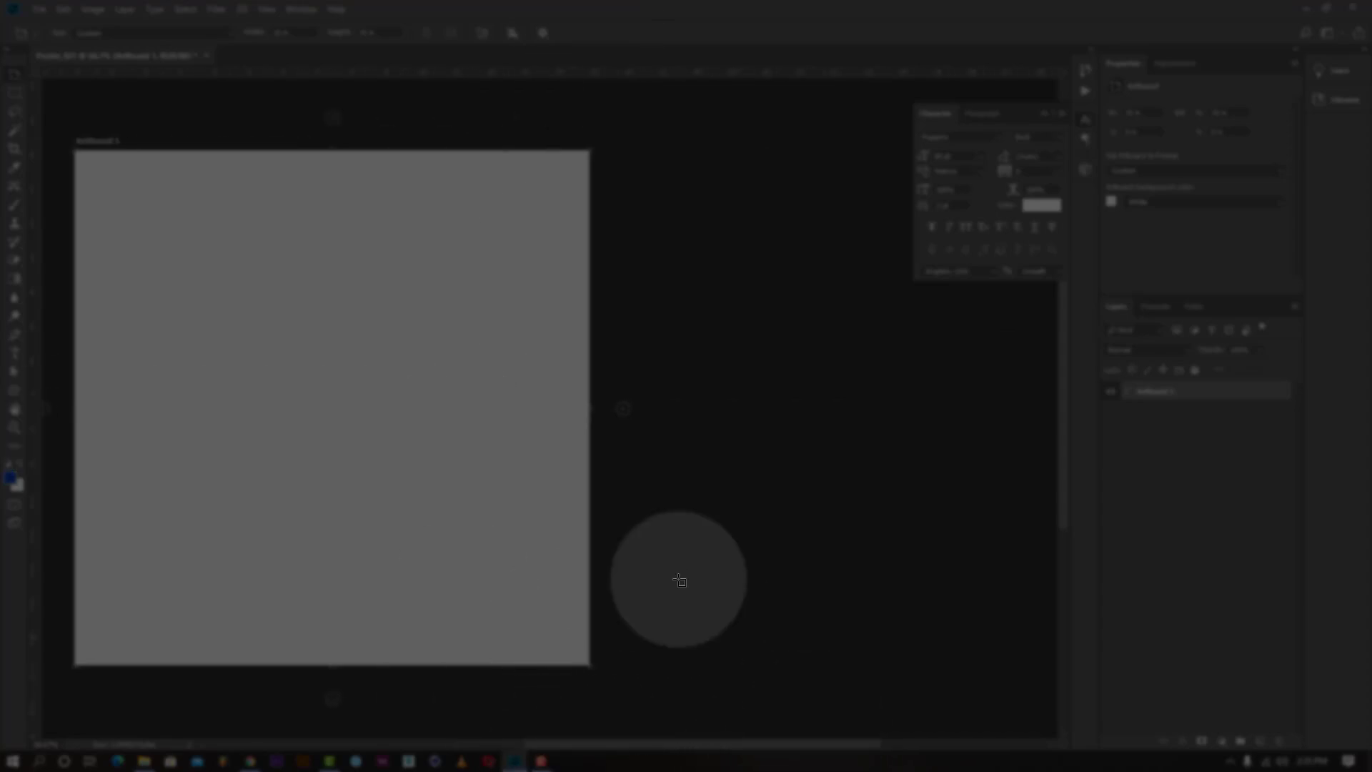
left_click(623, 408)
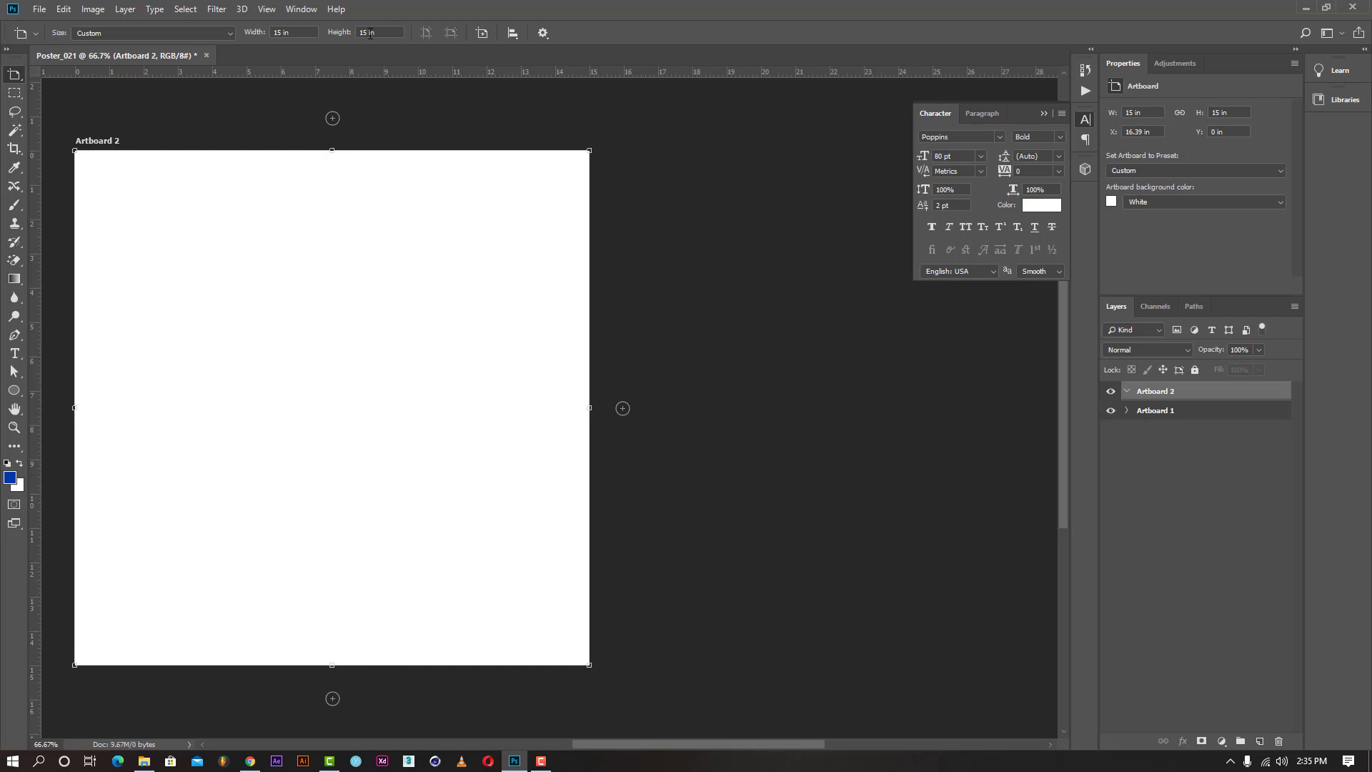
Set Artboard 2 to the Android 1080p size preset of 1080 x 1920 px.
left_click(198, 34)
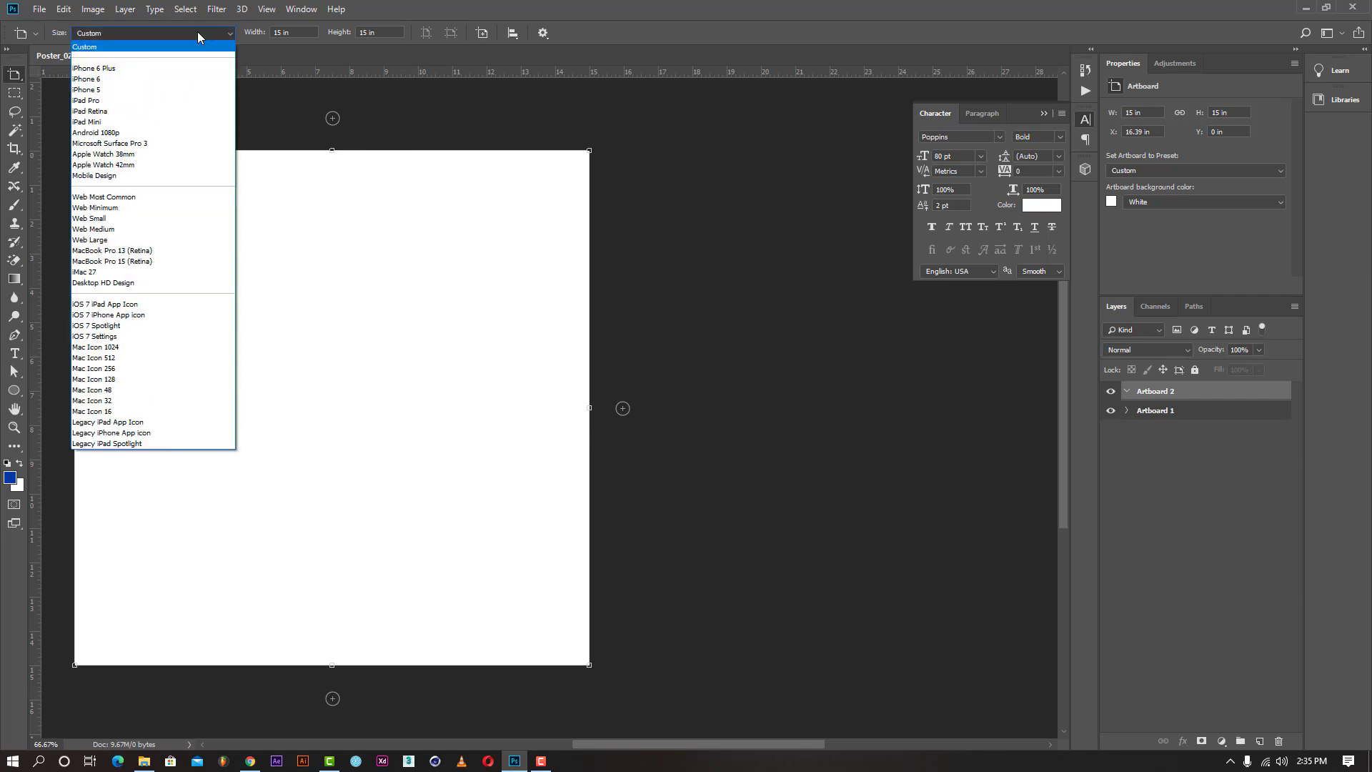
left_click(198, 33)
left_click(198, 33)
left_click(109, 133)
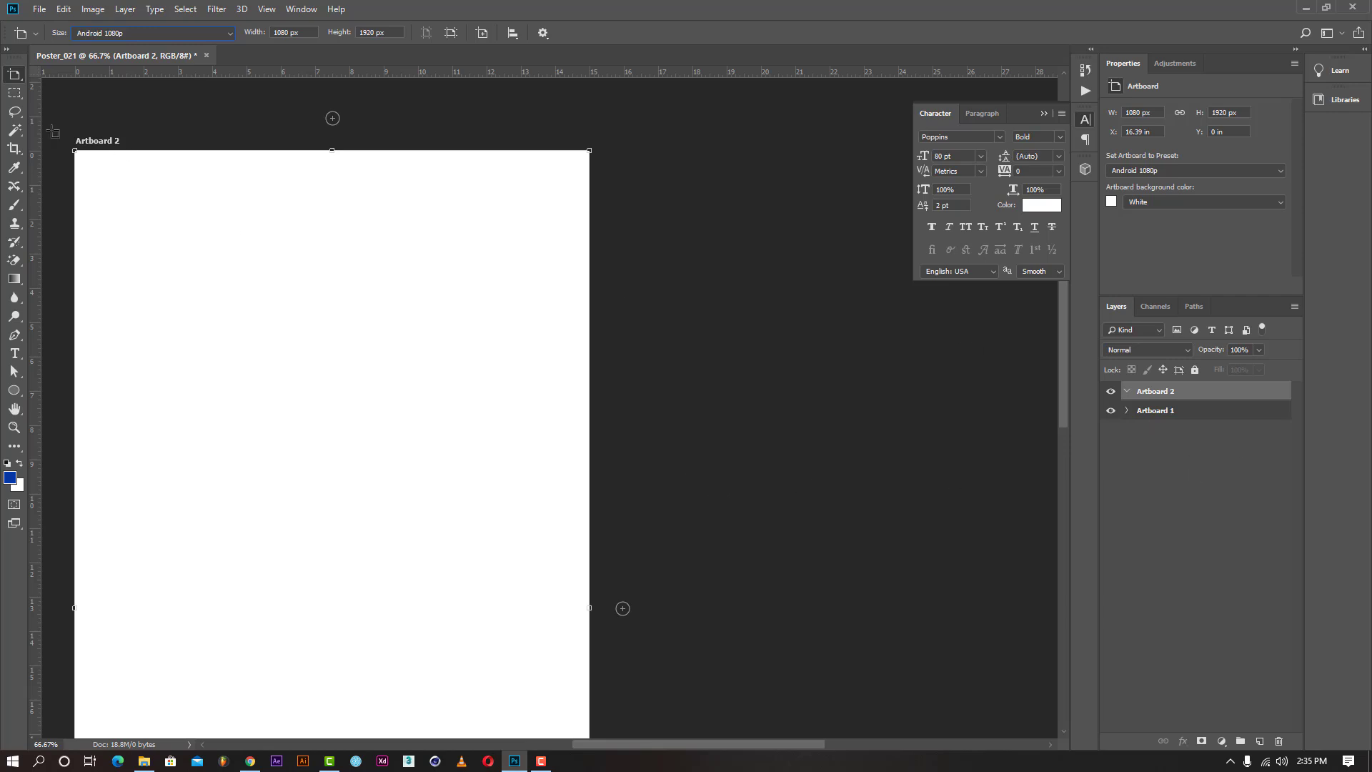
Add a third artboard to the right of Artboard 2, set its height to 1080 px, and return to the Move Tool.
left_click(623, 608)
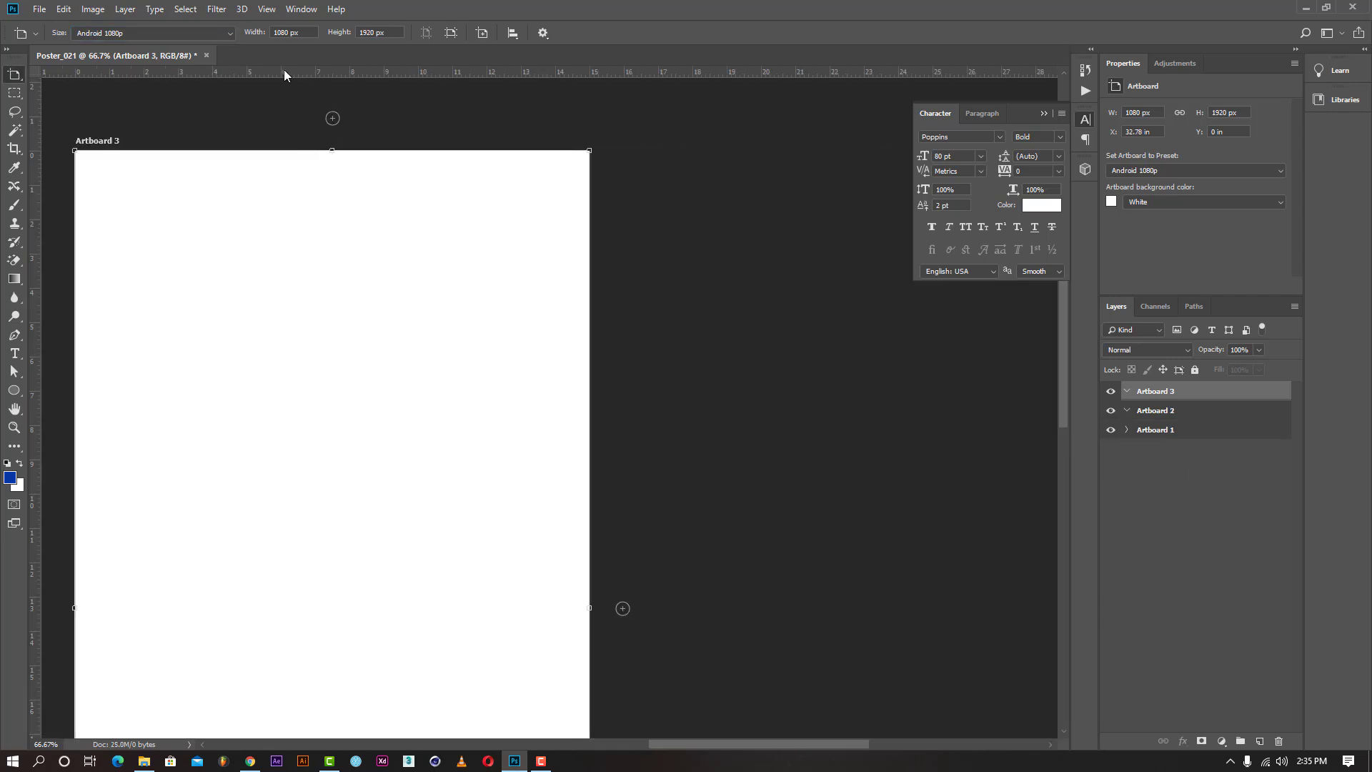
left_click(377, 33)
type("1080")
left_click(305, 33)
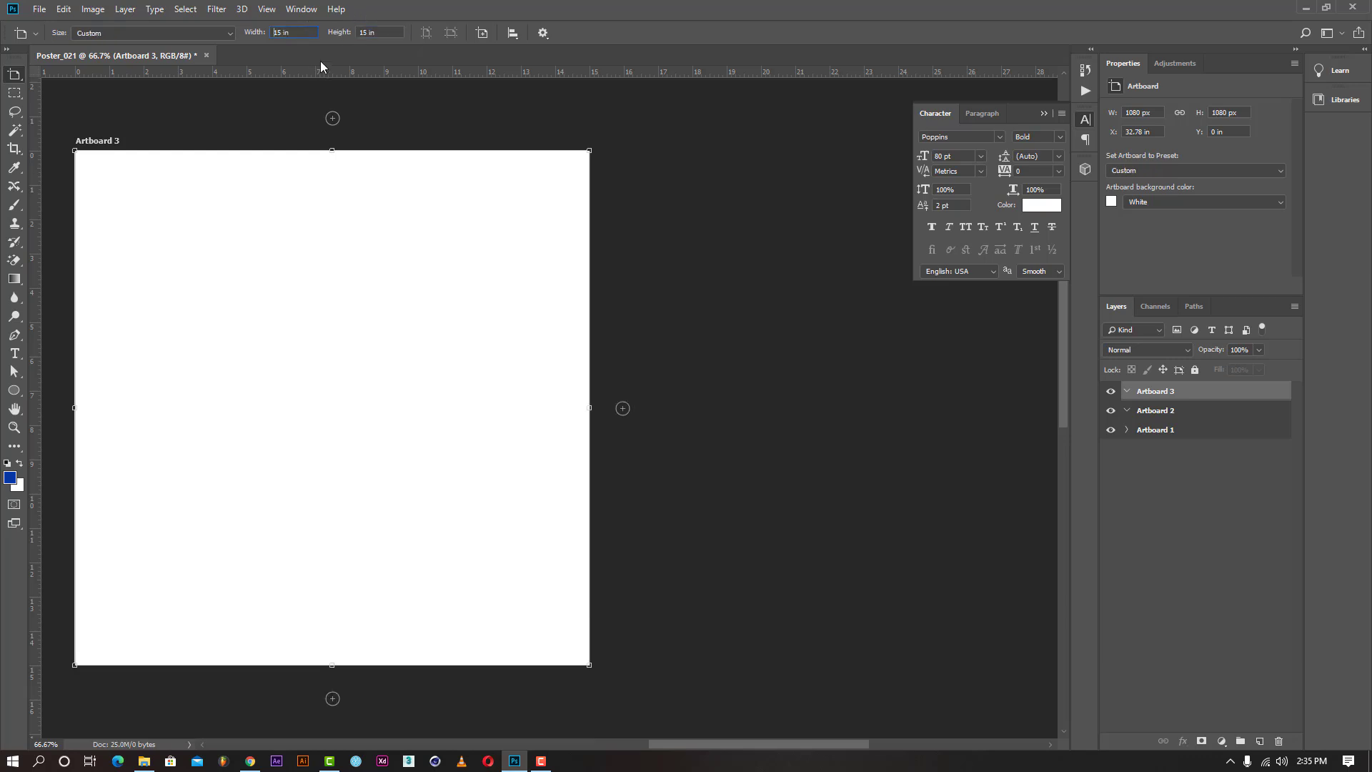
right_click(17, 74)
left_click(47, 76)
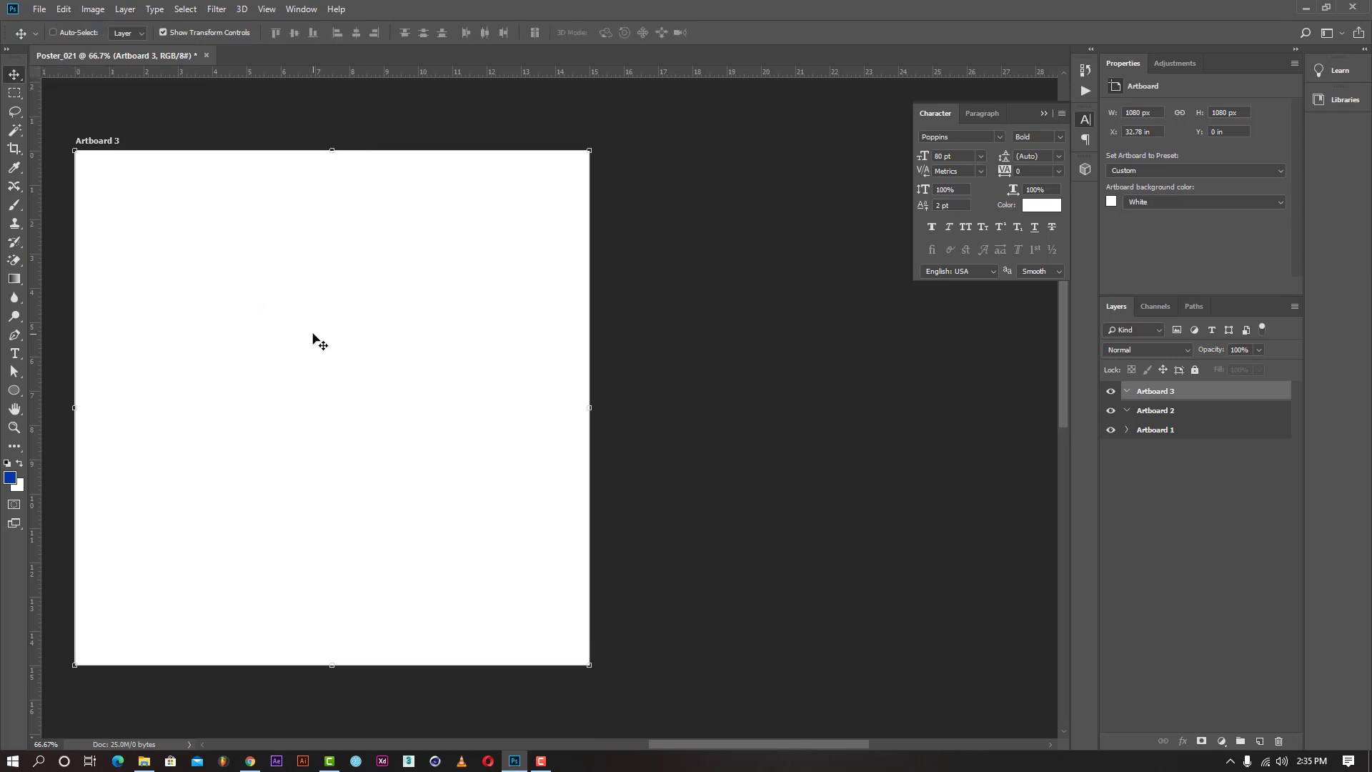
Rename Artboard 1 as Sw_Artwork.
scroll(313, 338, "right", 1)
scroll(352, 346, "down", 3)
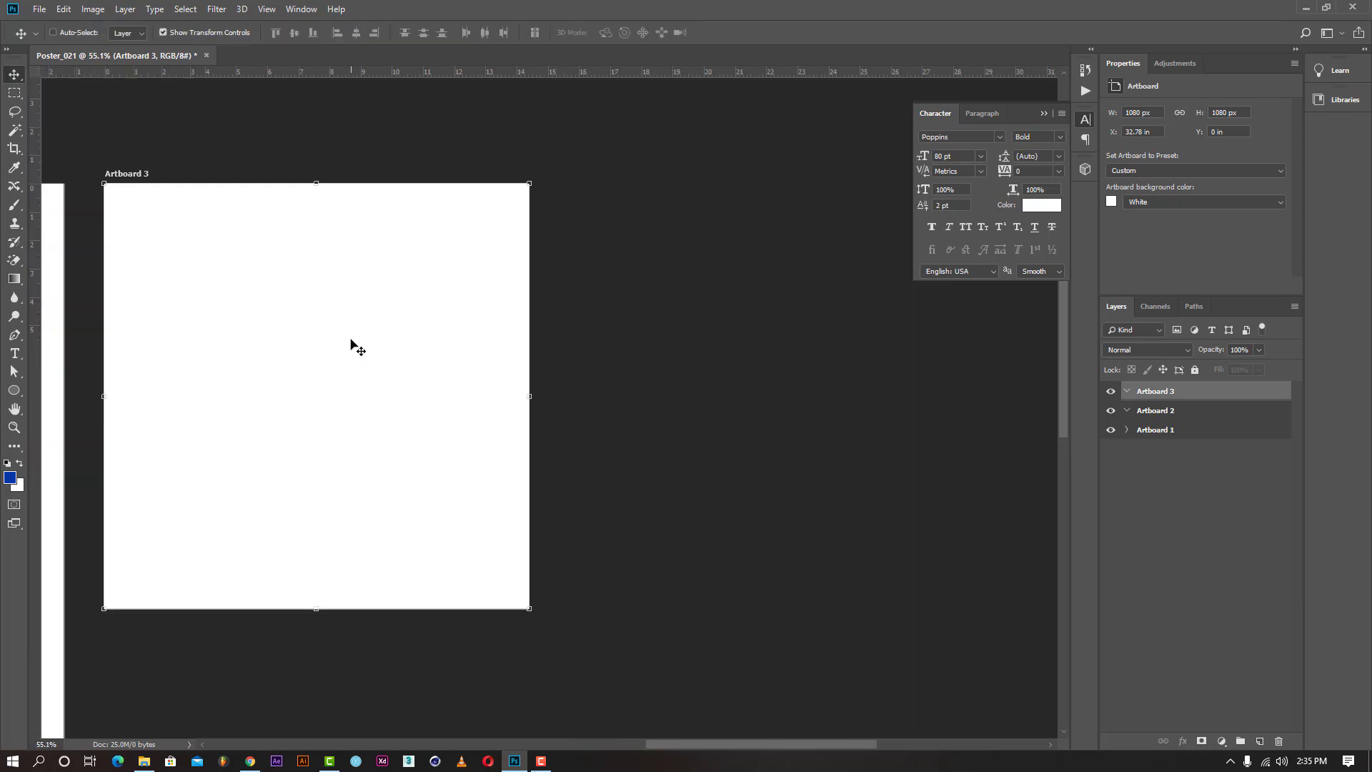
scroll(357, 347, "down", 3)
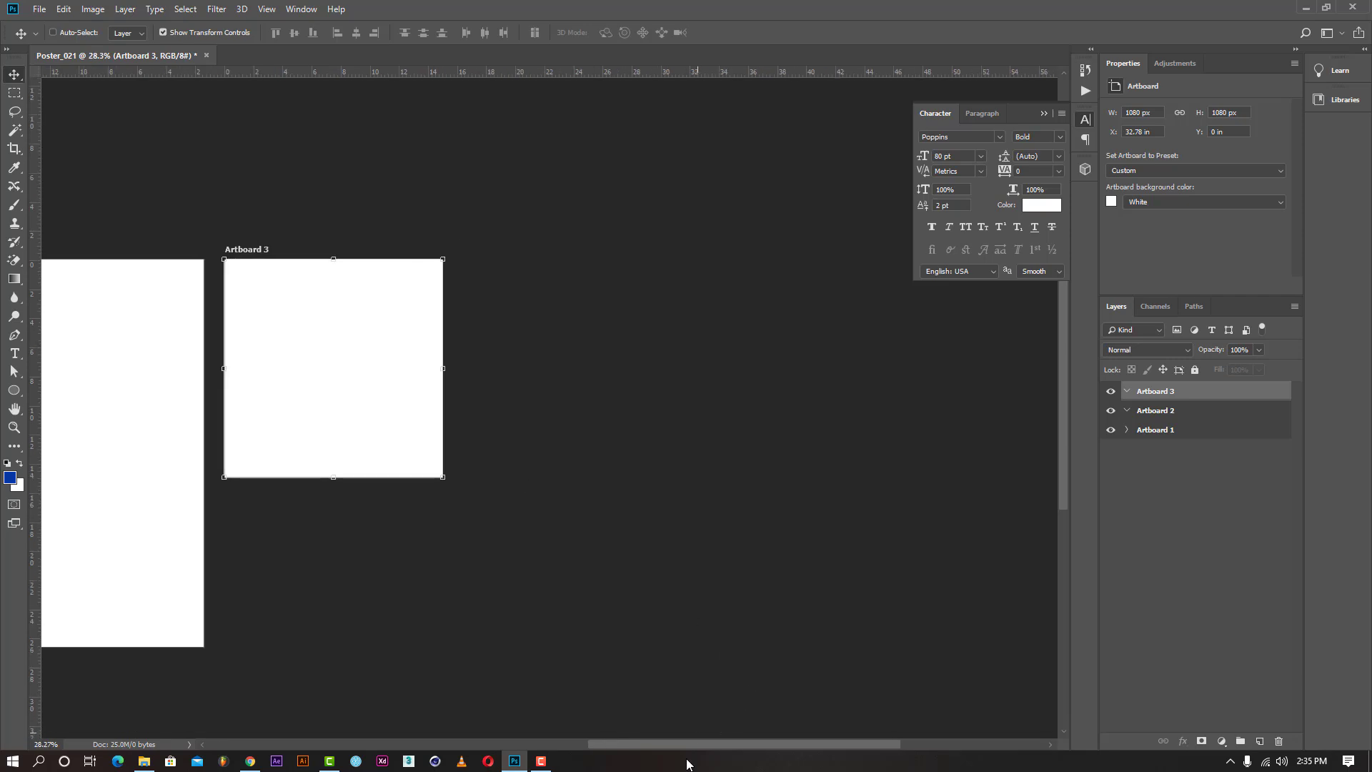
left_click_drag(696, 740, 537, 727)
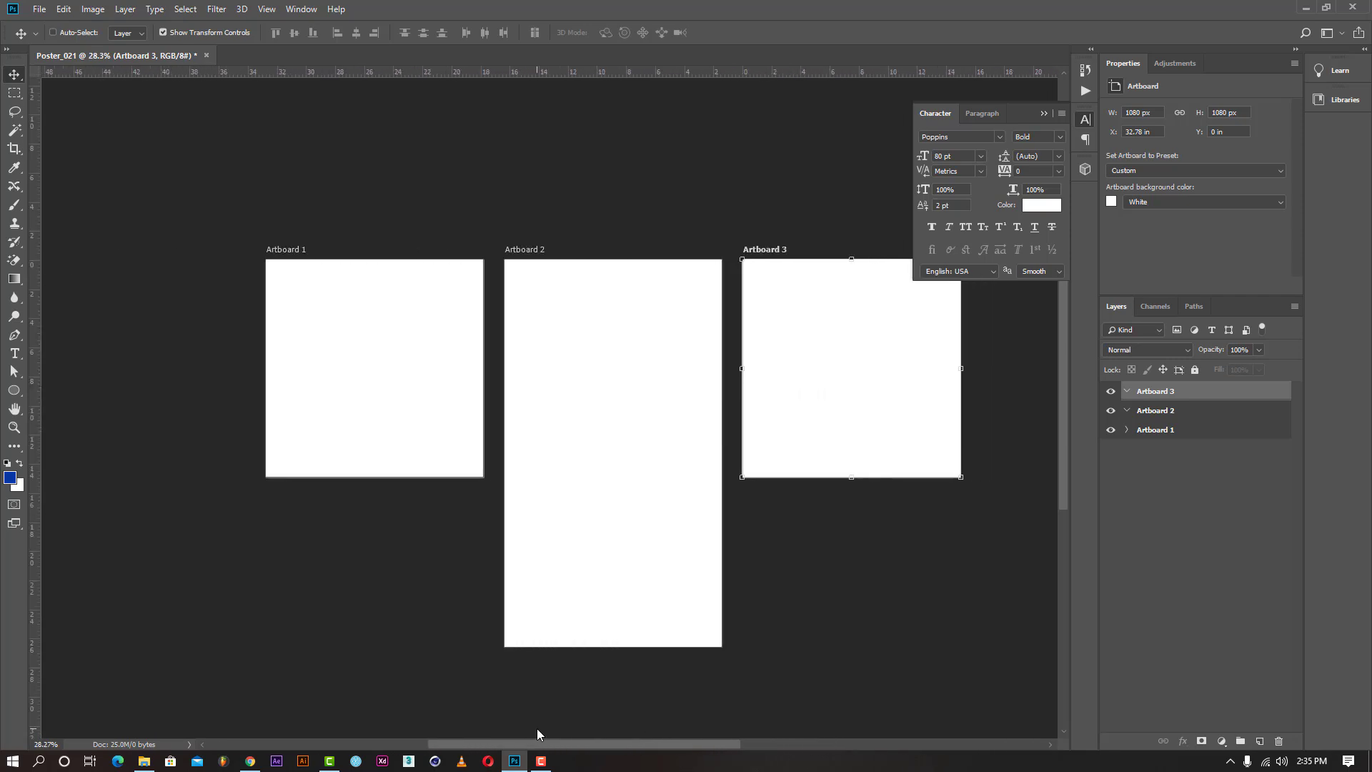
left_click(1159, 430)
double_click(1159, 430)
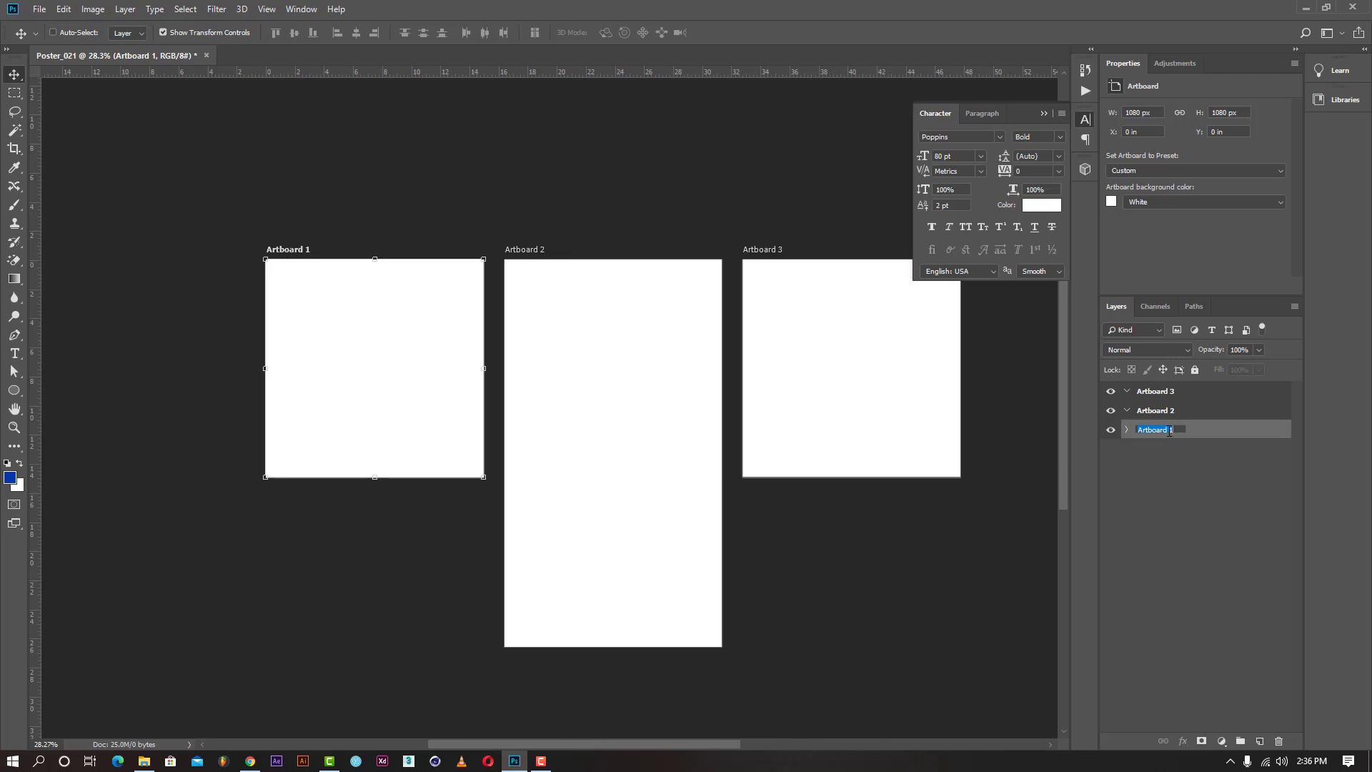
type("Sw_")
key("Return")
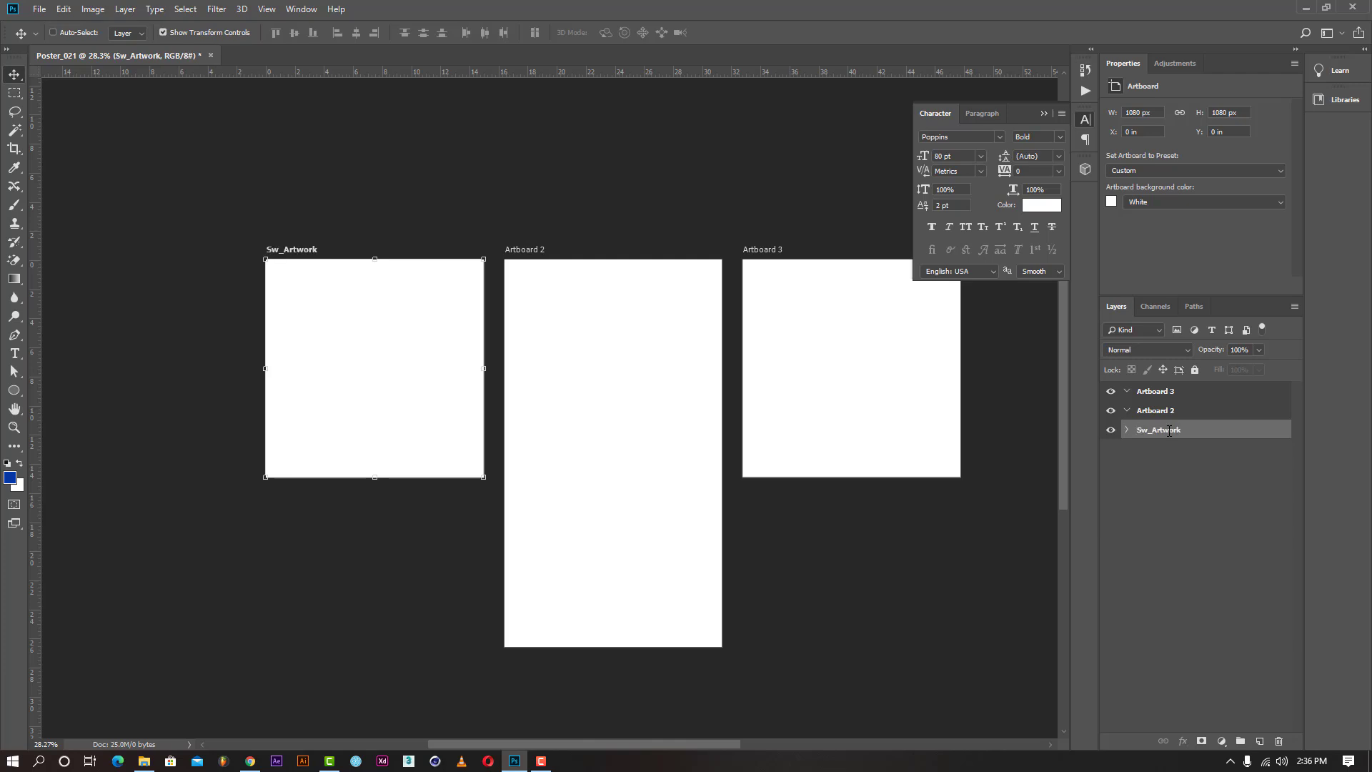
Rename Artboard 2 as Sw_Story.
left_click(1158, 413)
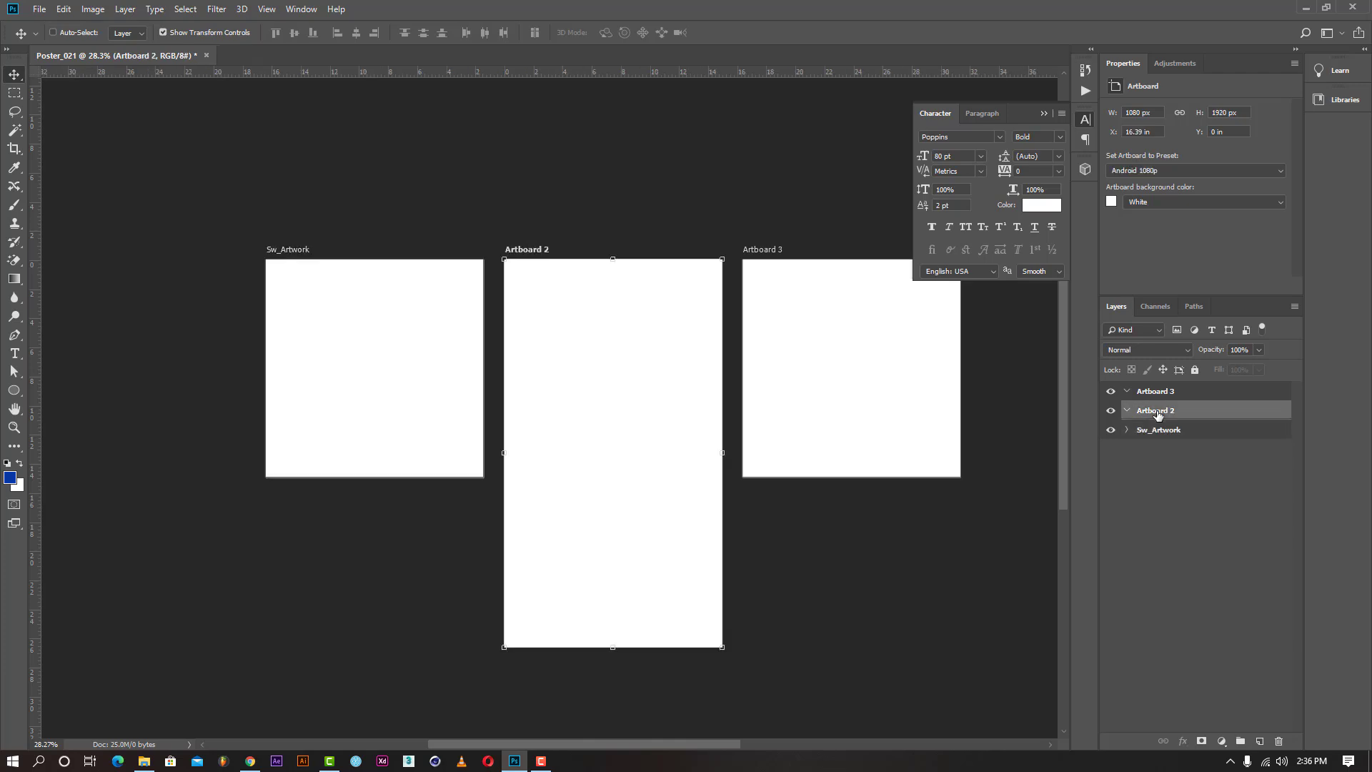
double_click(1159, 413)
type("Sw_Story")
left_click(1135, 489)
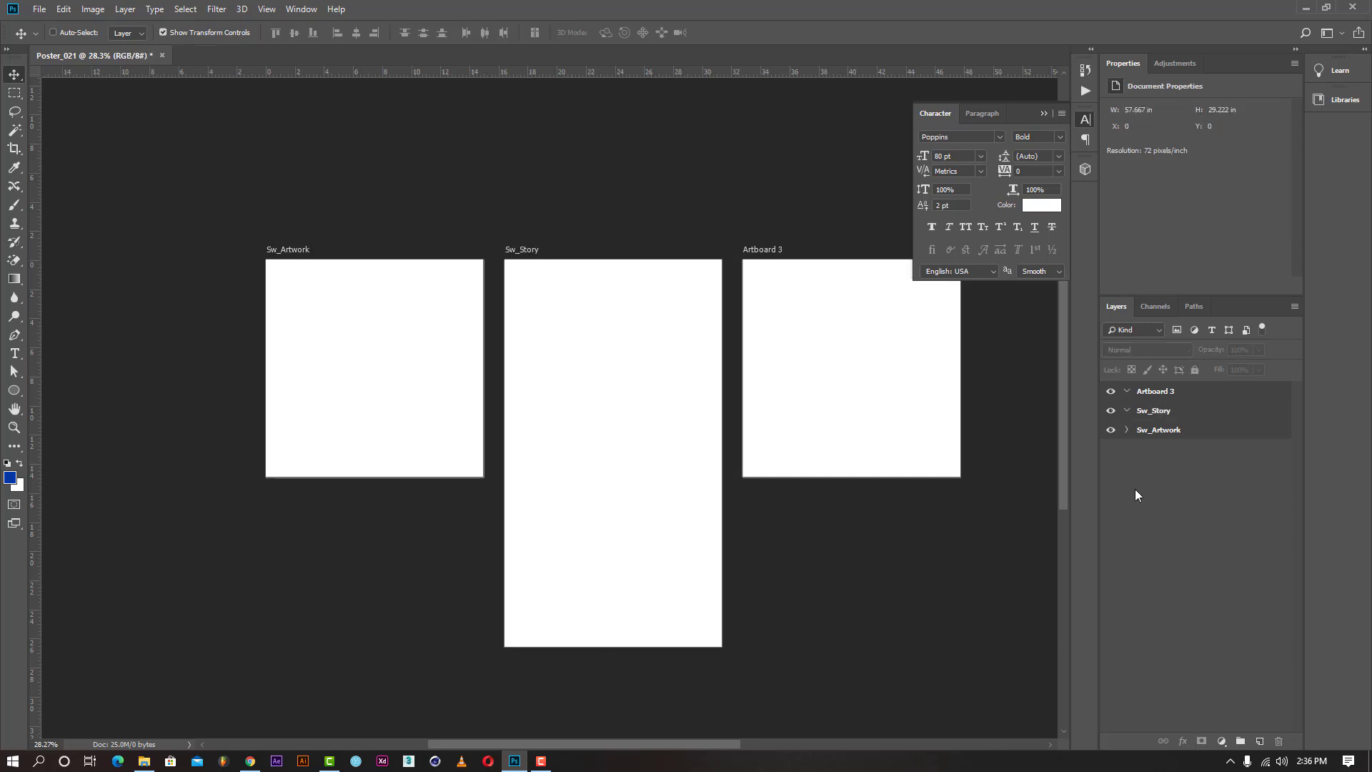
Rename Artboard 3 as Eng_Artwork and check the written poster brief in Google Docs before returning to Photoshop.
left_click(1156, 393)
double_click(1157, 392)
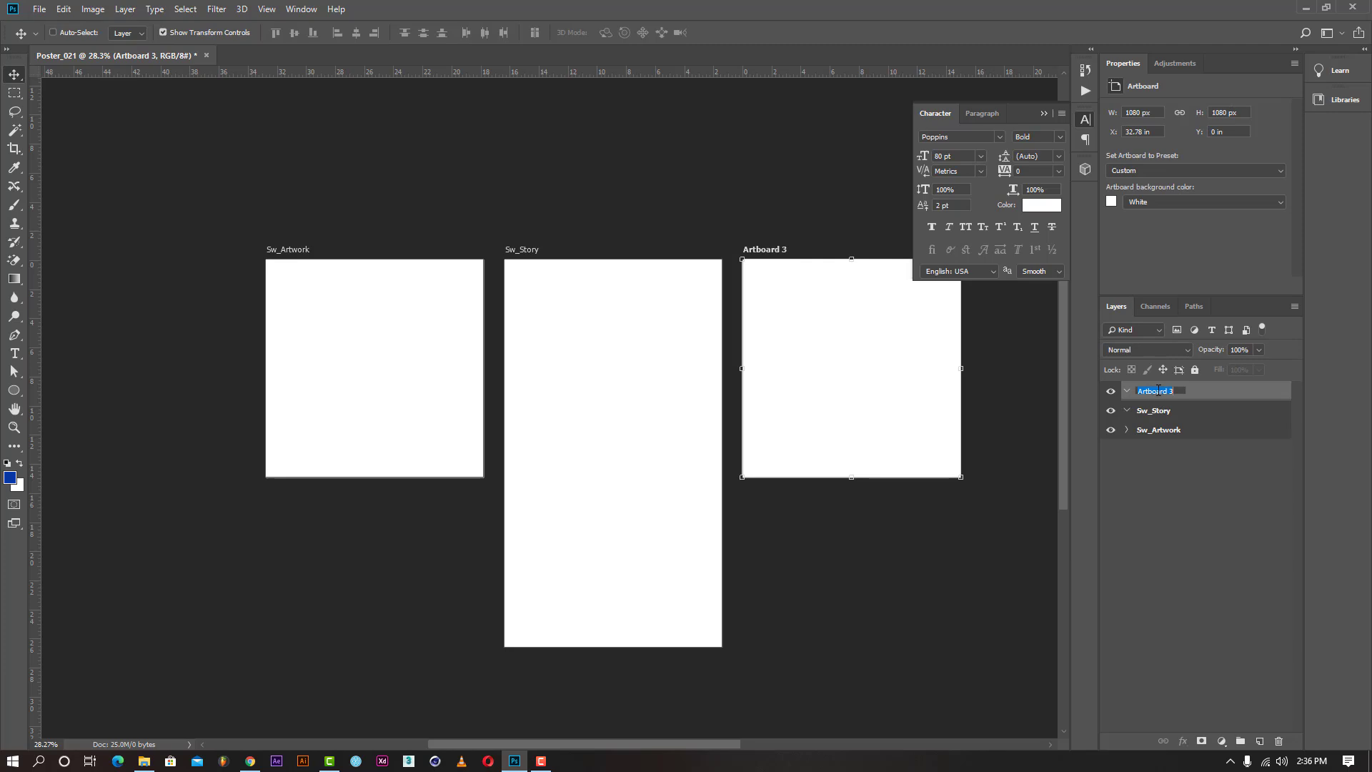
type("Eng_")
key("Return")
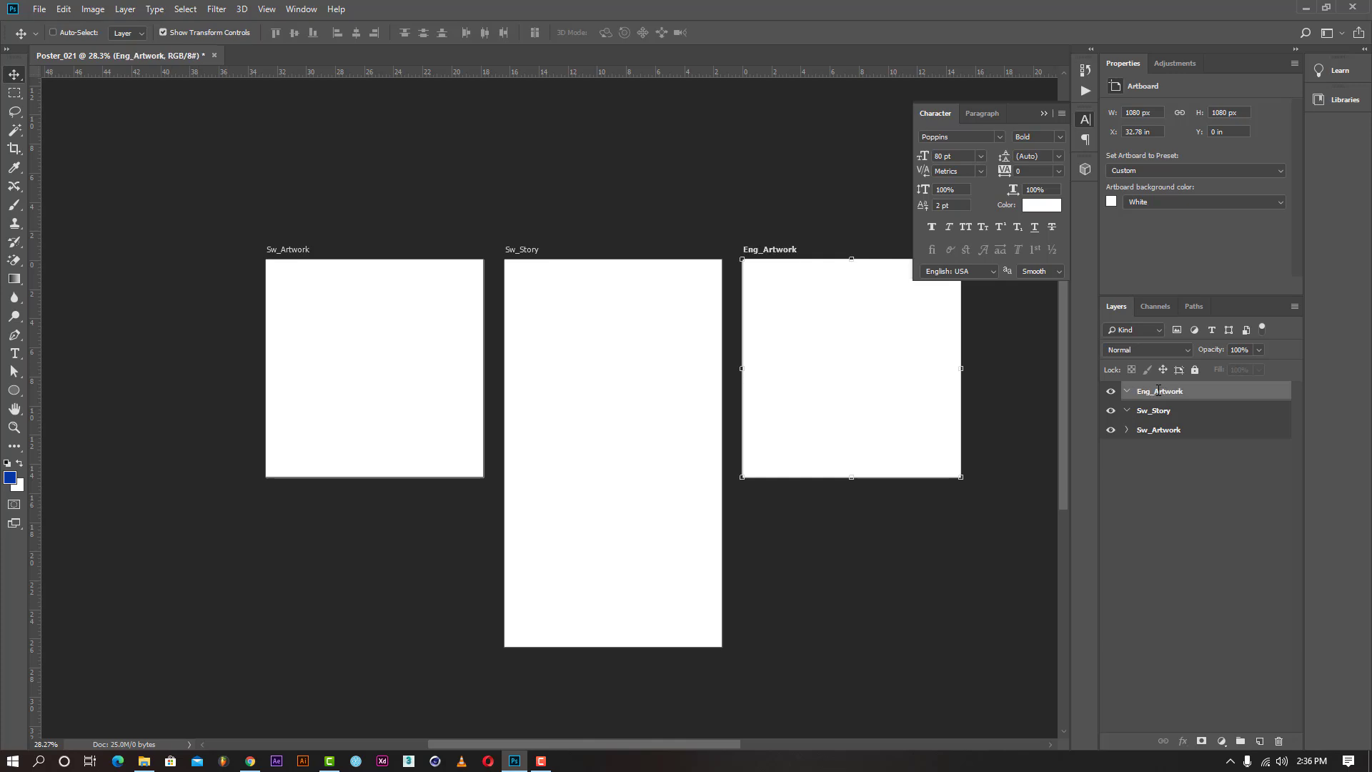
left_click(1161, 490)
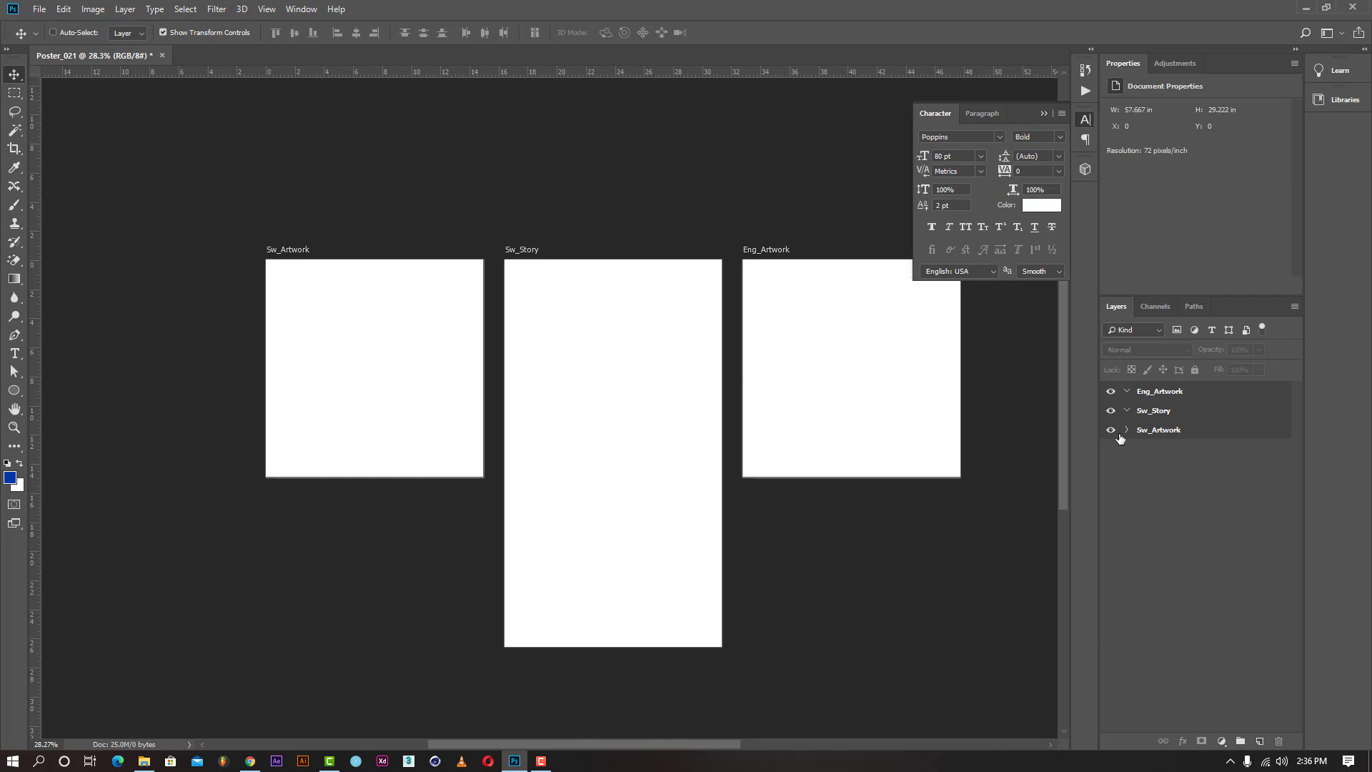
left_click(250, 760)
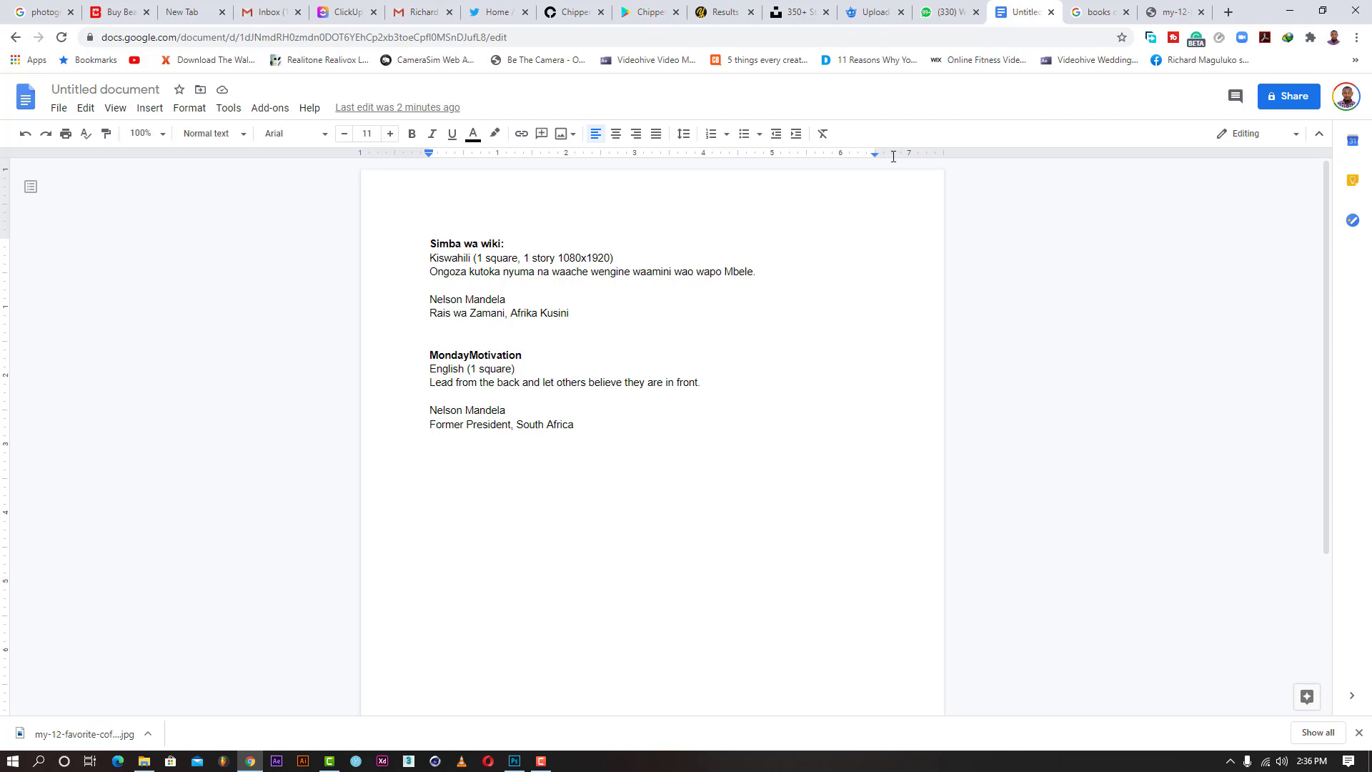
left_click(1290, 11)
Place the image Je wajua-02 from the PROJECTS folder of drive L as a linked file on Layer 1 of Sw_Artwork.
left_click(1158, 431)
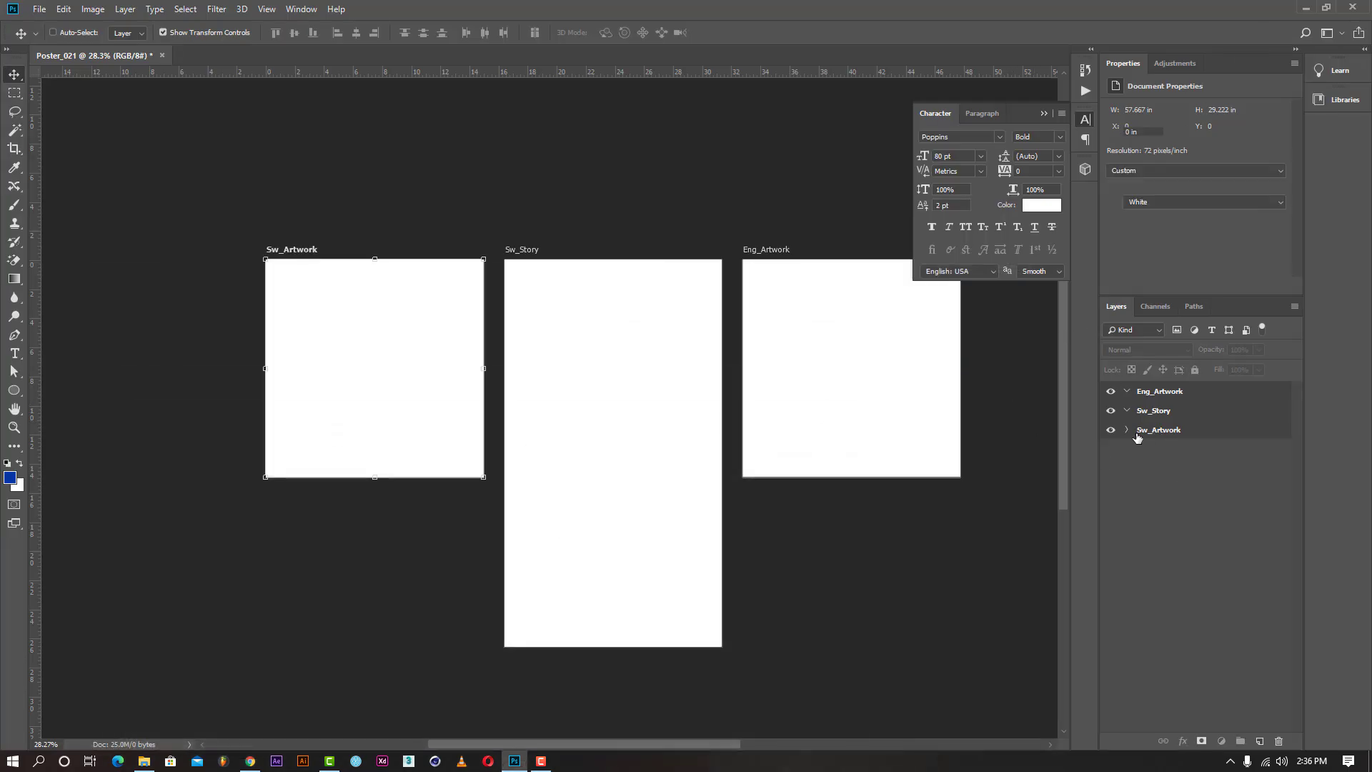
left_click(1127, 430)
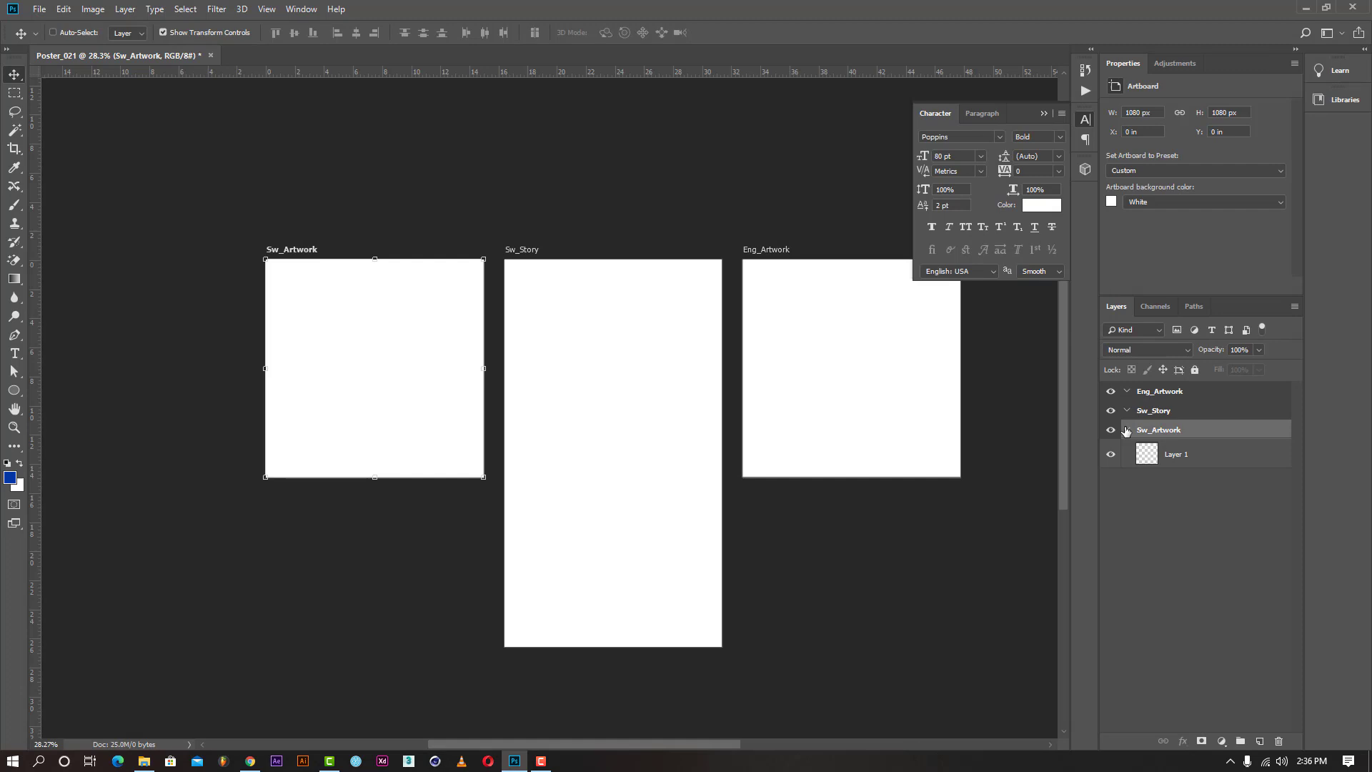
left_click(1178, 458)
left_click(41, 10)
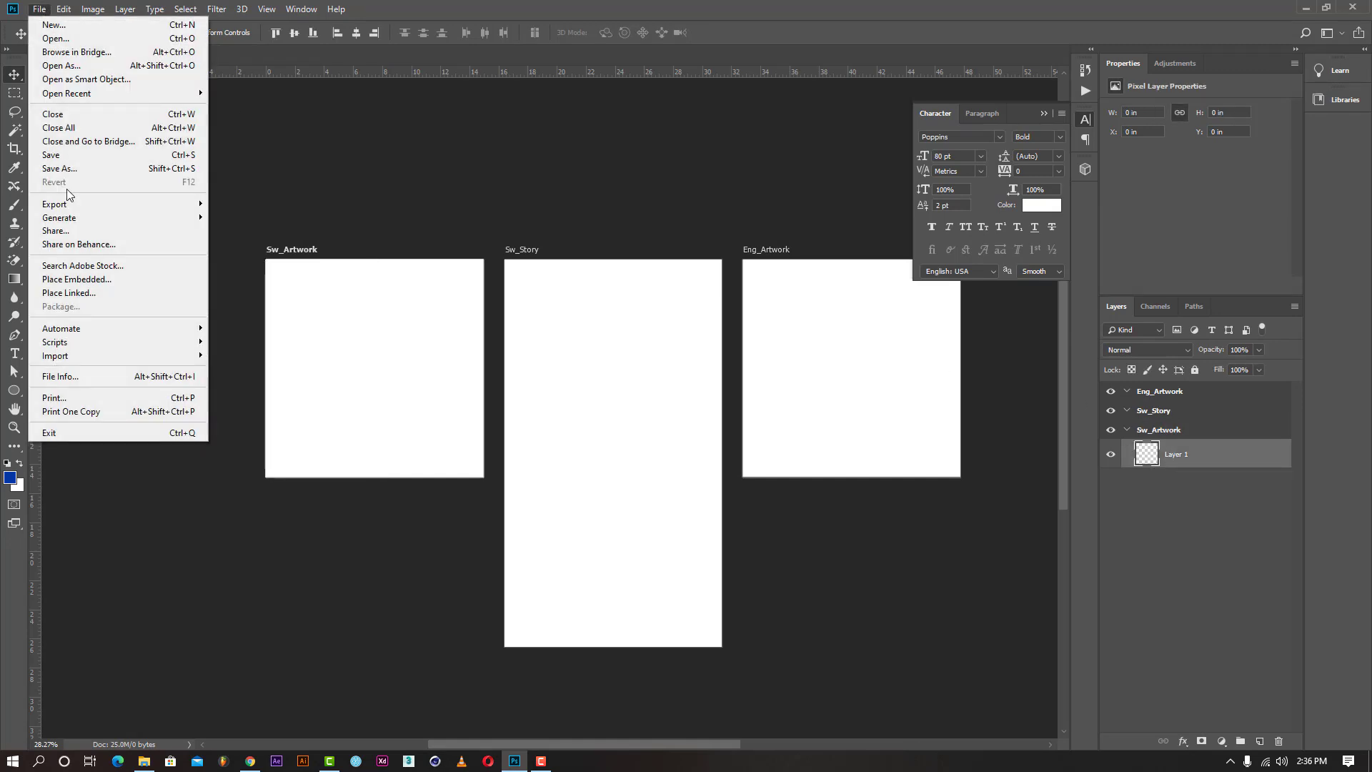
left_click(70, 293)
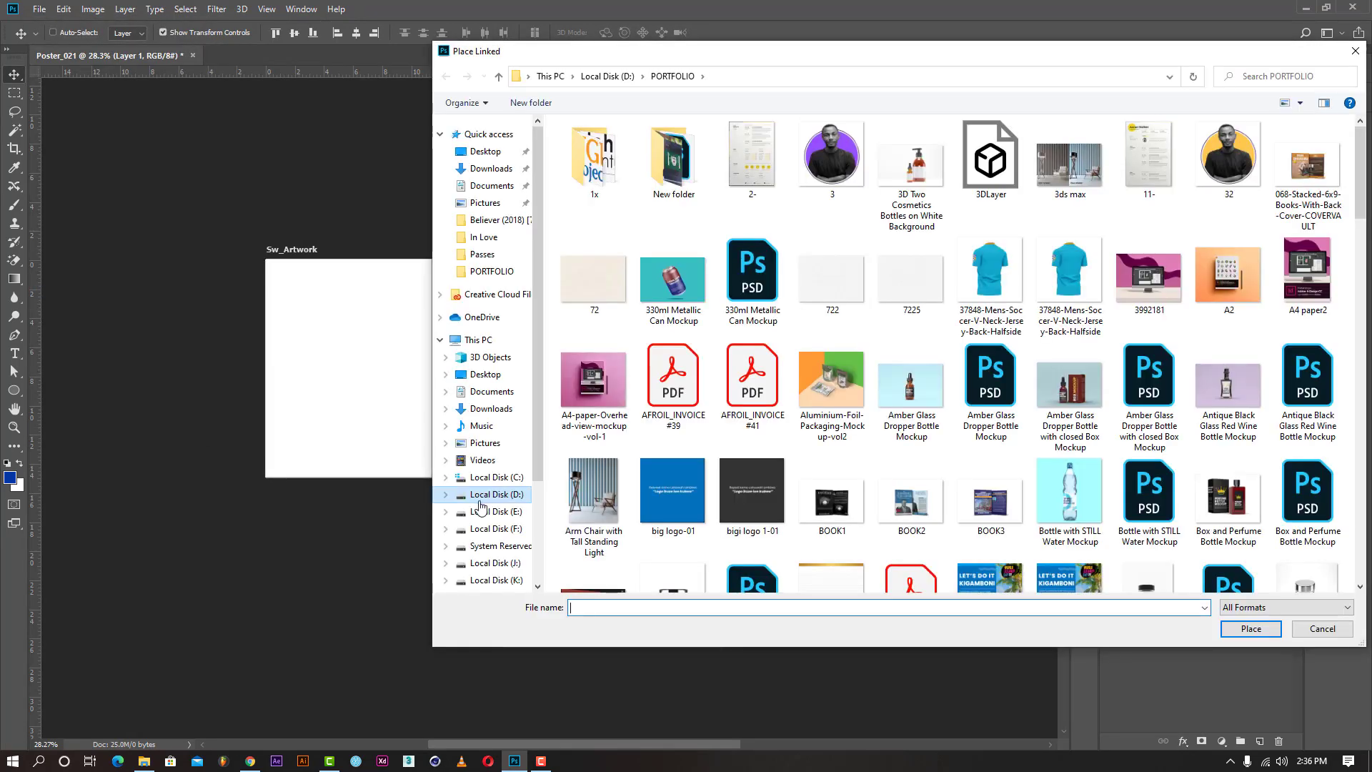
scroll(480, 506, "down", 2)
left_click(509, 536)
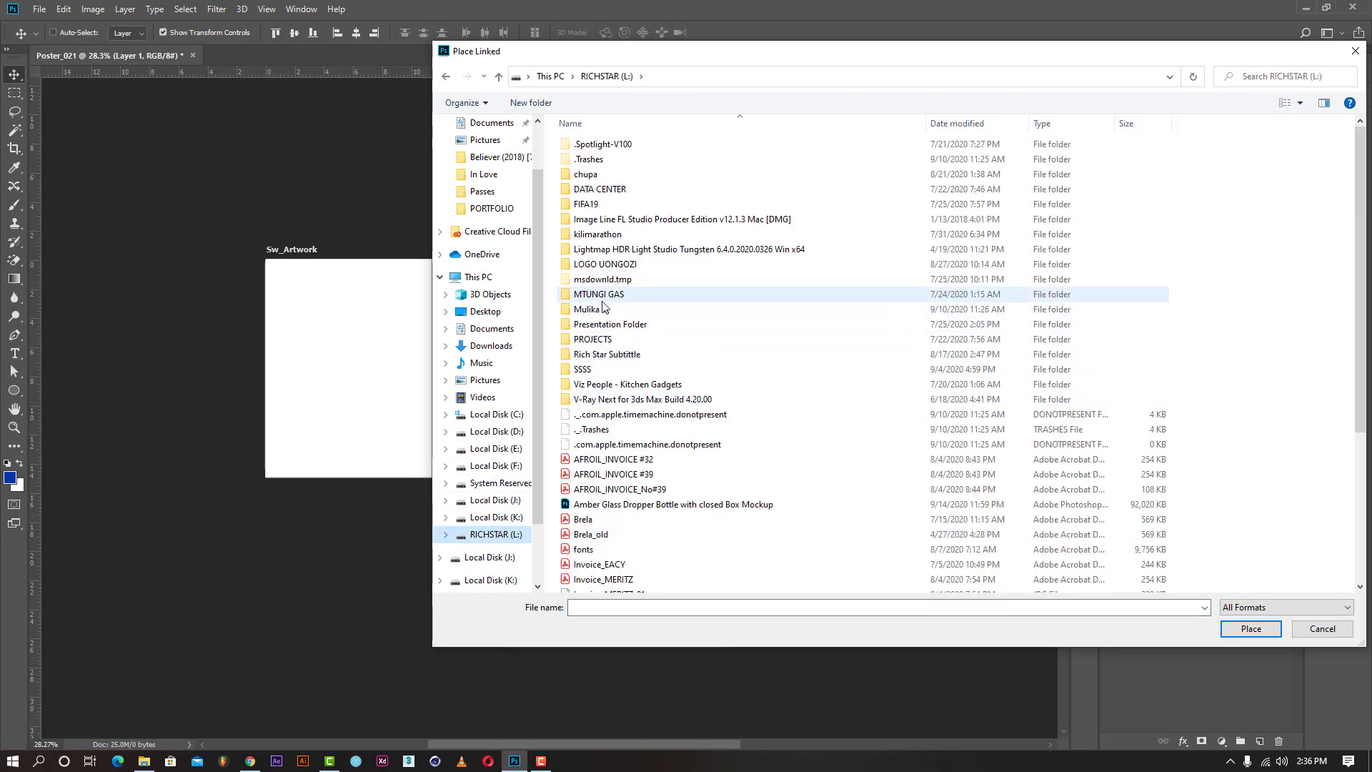
double_click(596, 340)
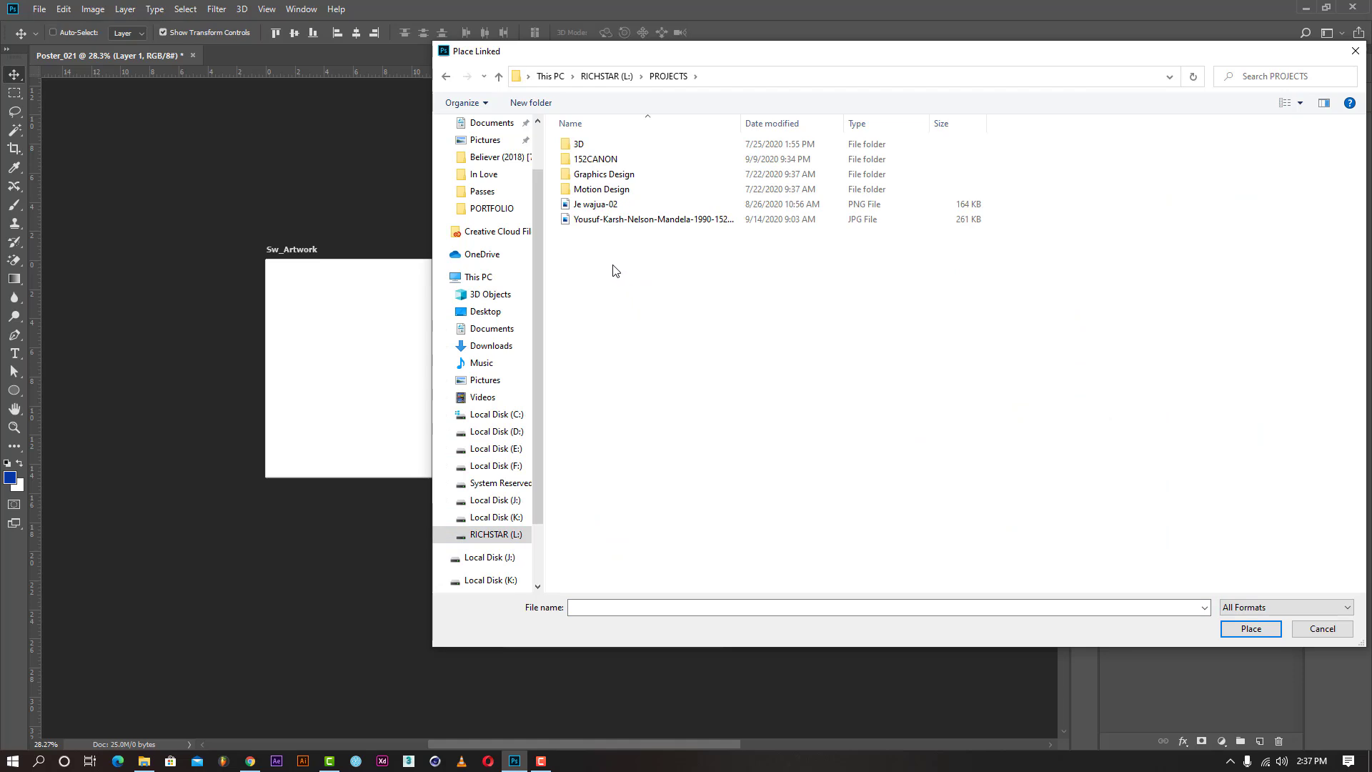
double_click(596, 205)
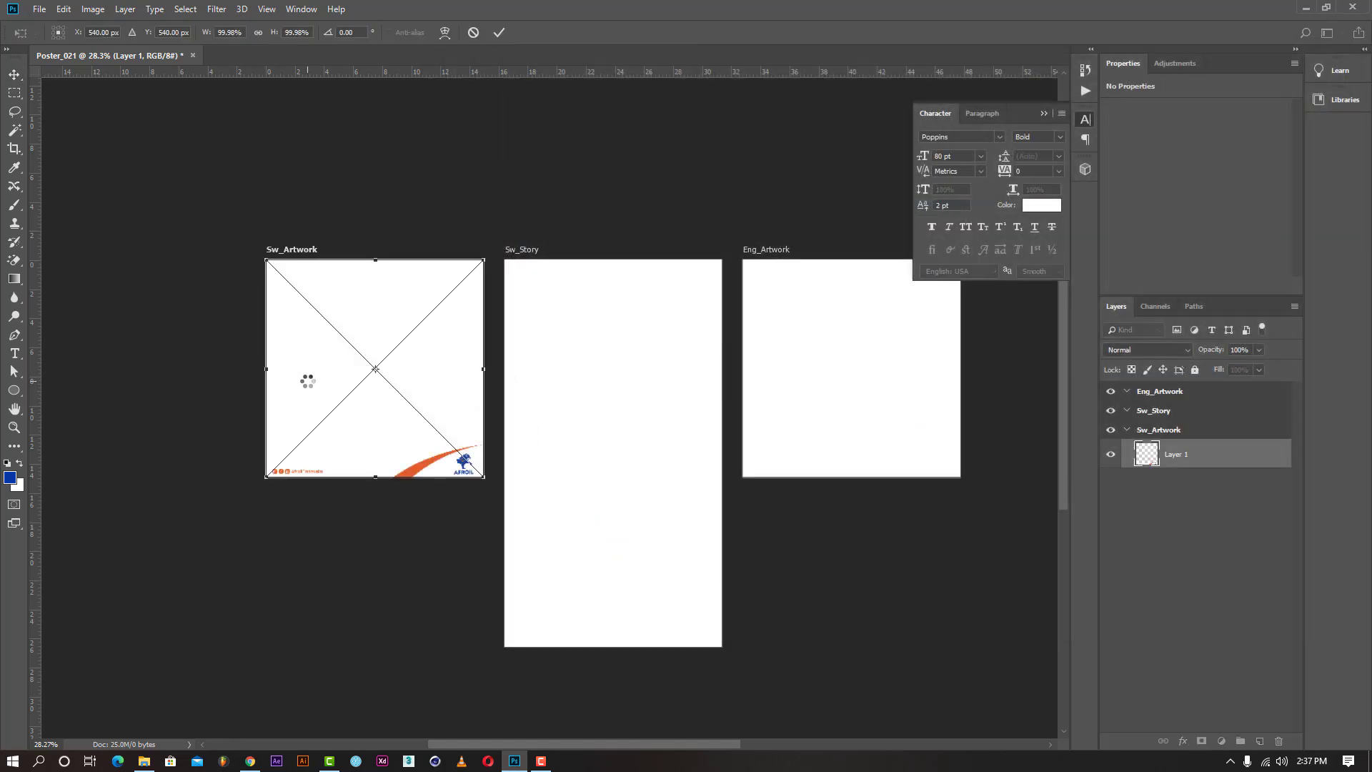
left_click(499, 33)
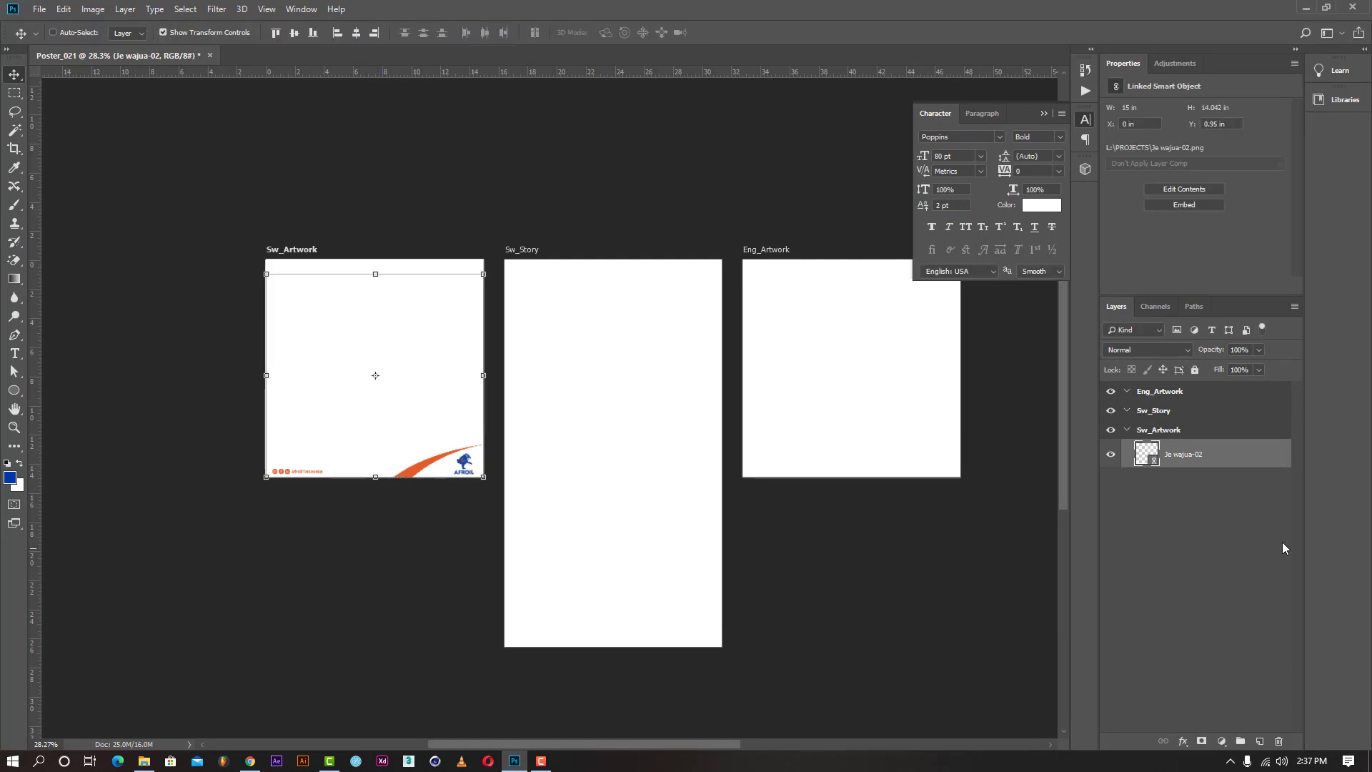
Duplicate the Je wajua-02 layer into the Sw_Story artboard and align it with the artboard's bottom edge.
left_click_drag(1173, 459, 1255, 747)
left_click_drag(1176, 456, 1166, 408)
left_click_drag(696, 466, 693, 635)
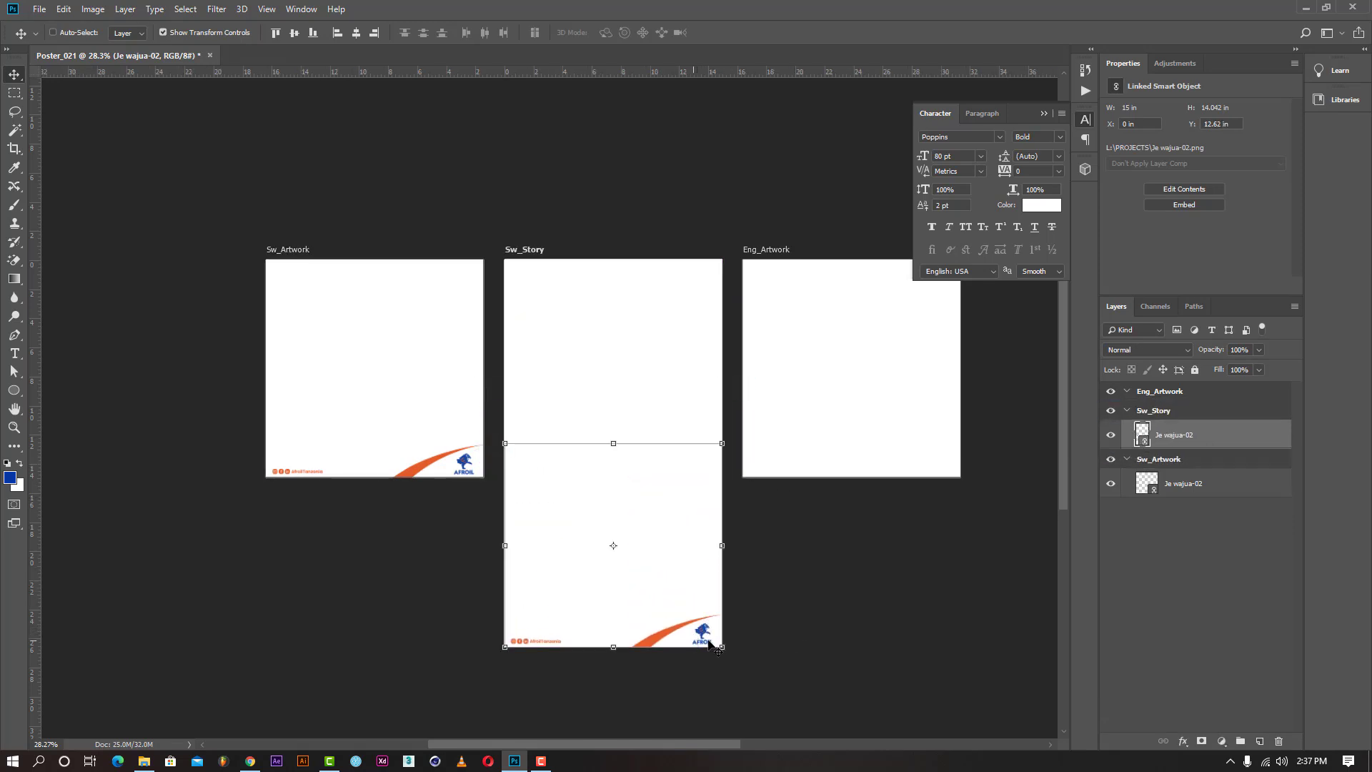
Duplicate the Je wajua-02 layer from Sw_Story into Eng_Artwork and raise it to the artboard's bottom edge.
left_click_drag(1197, 437, 1260, 740)
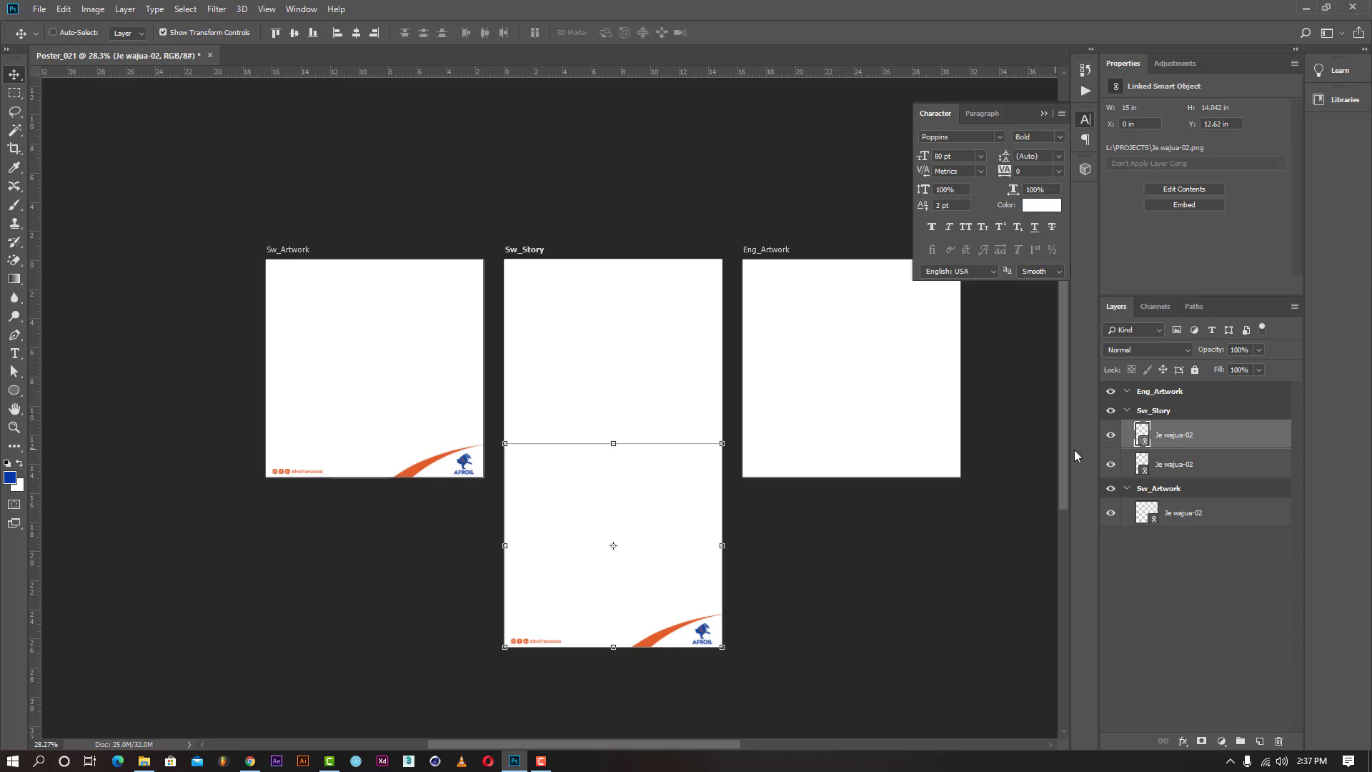
mouse_move(1184, 437)
left_mouse_down()
mouse_move(1172, 390)
mouse_move(1168, 418)
left_mouse_up()
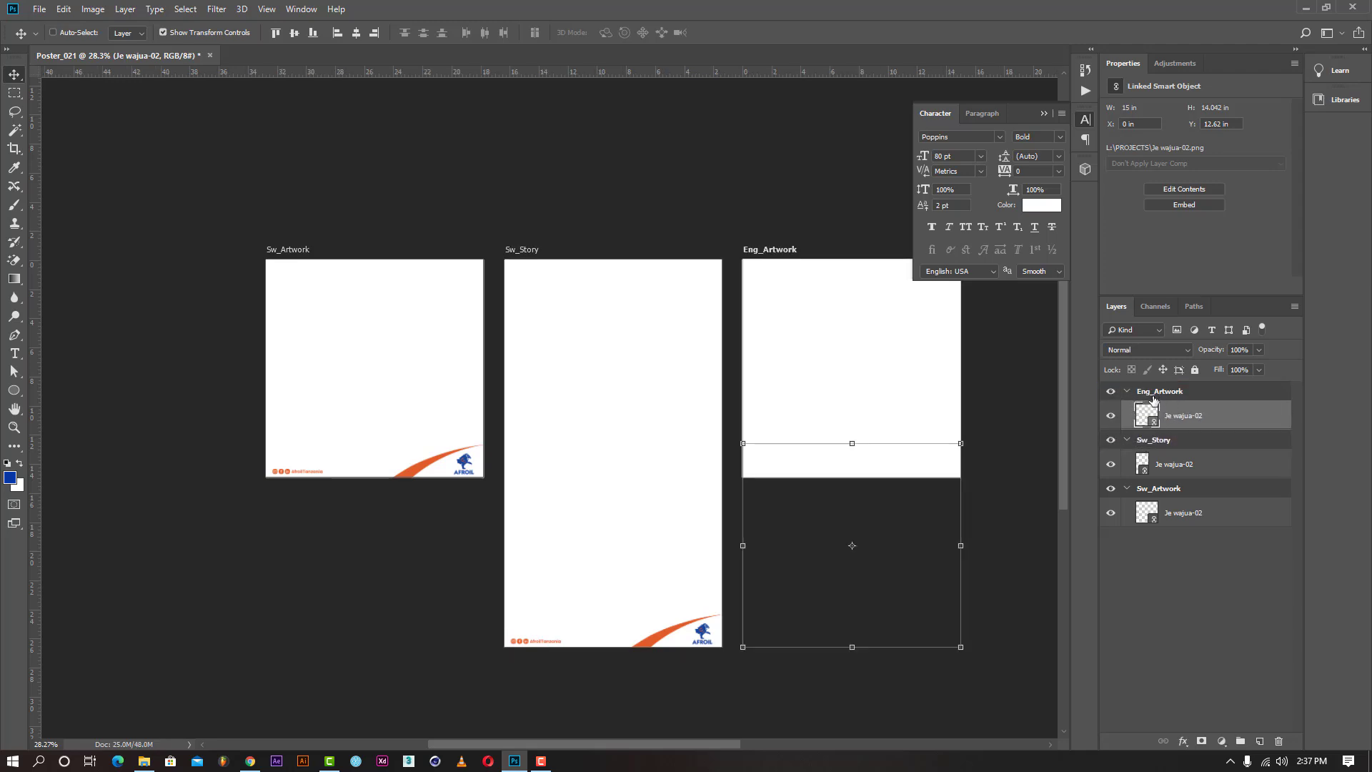
left_click_drag(902, 481, 902, 347)
key("ctrl+z")
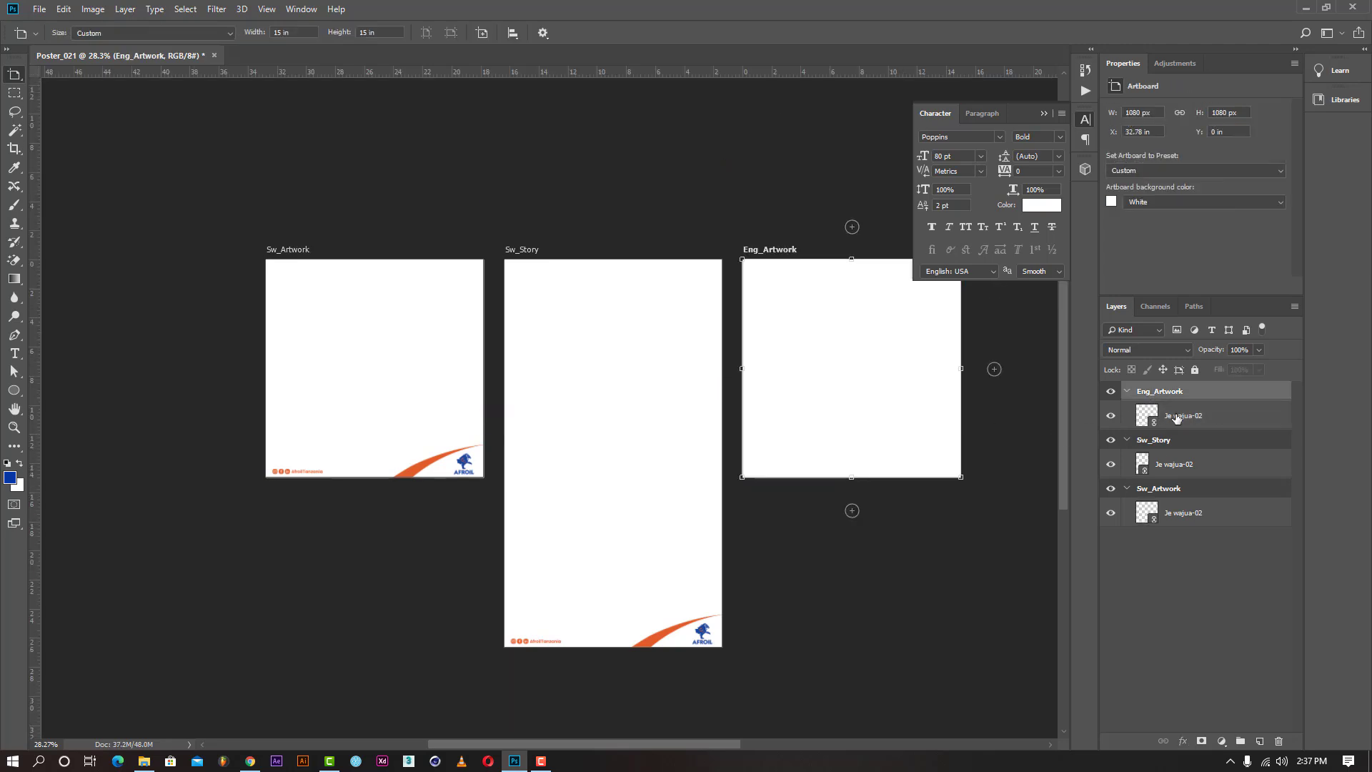
left_click(1176, 418)
left_click_drag(804, 461, 807, 293)
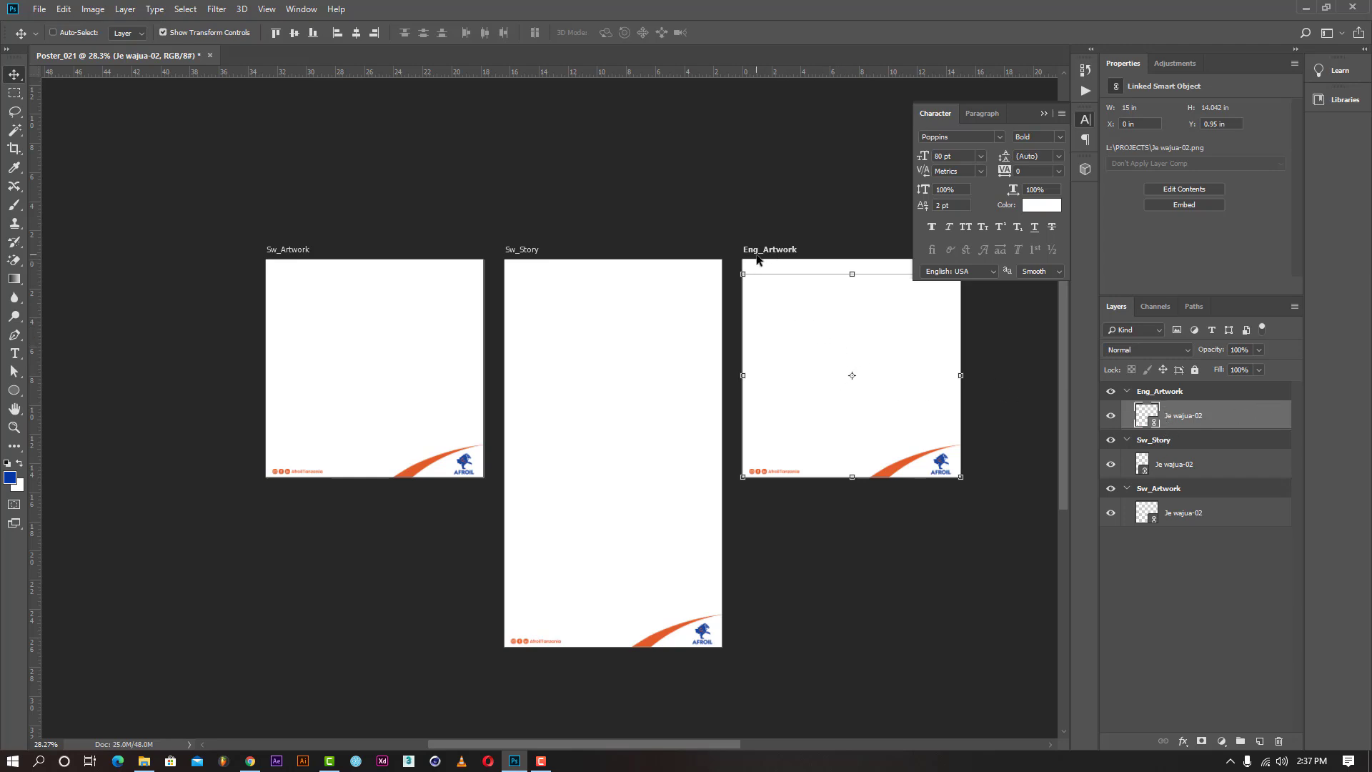
Try moving the whole Eng_Artwork artboard with its contents, undo the move, and clear the layer selection.
left_click(1160, 393)
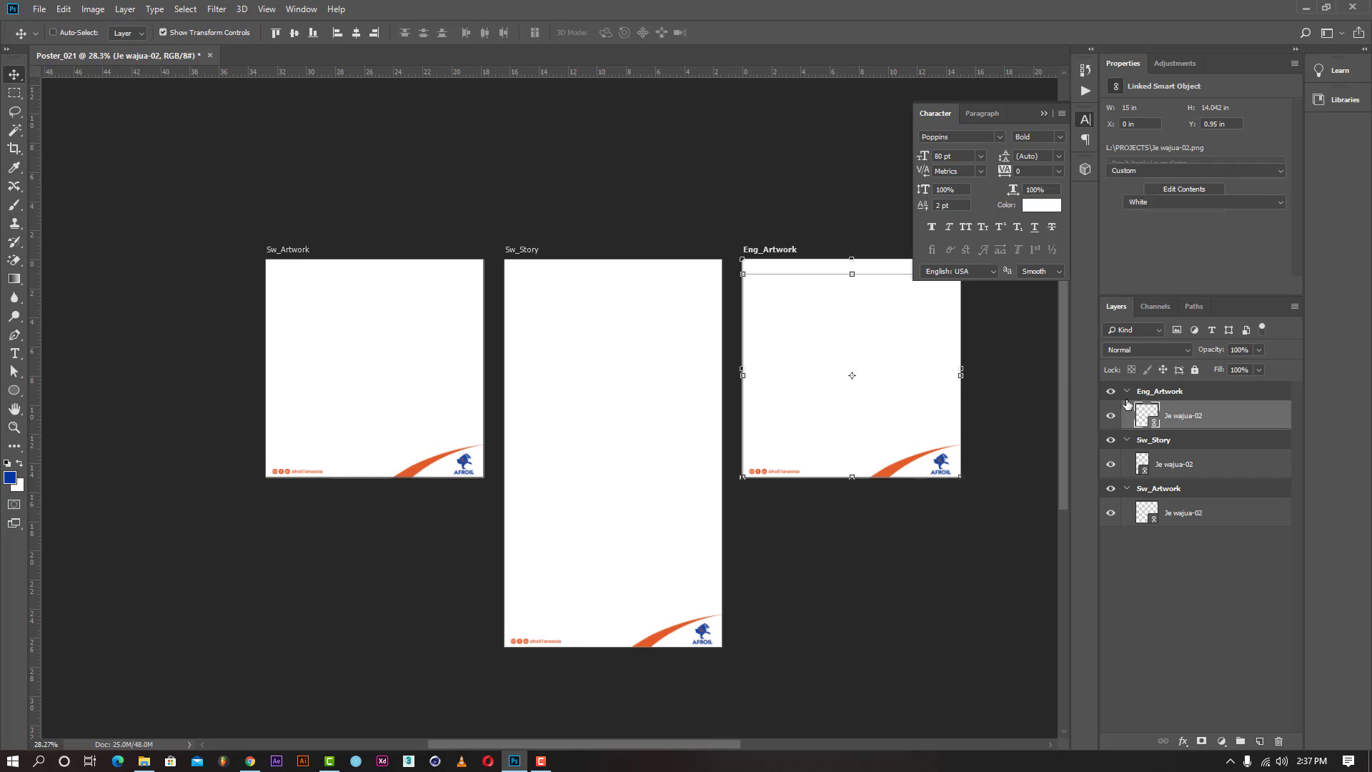
left_click(1128, 393)
left_click_drag(882, 356, 904, 334)
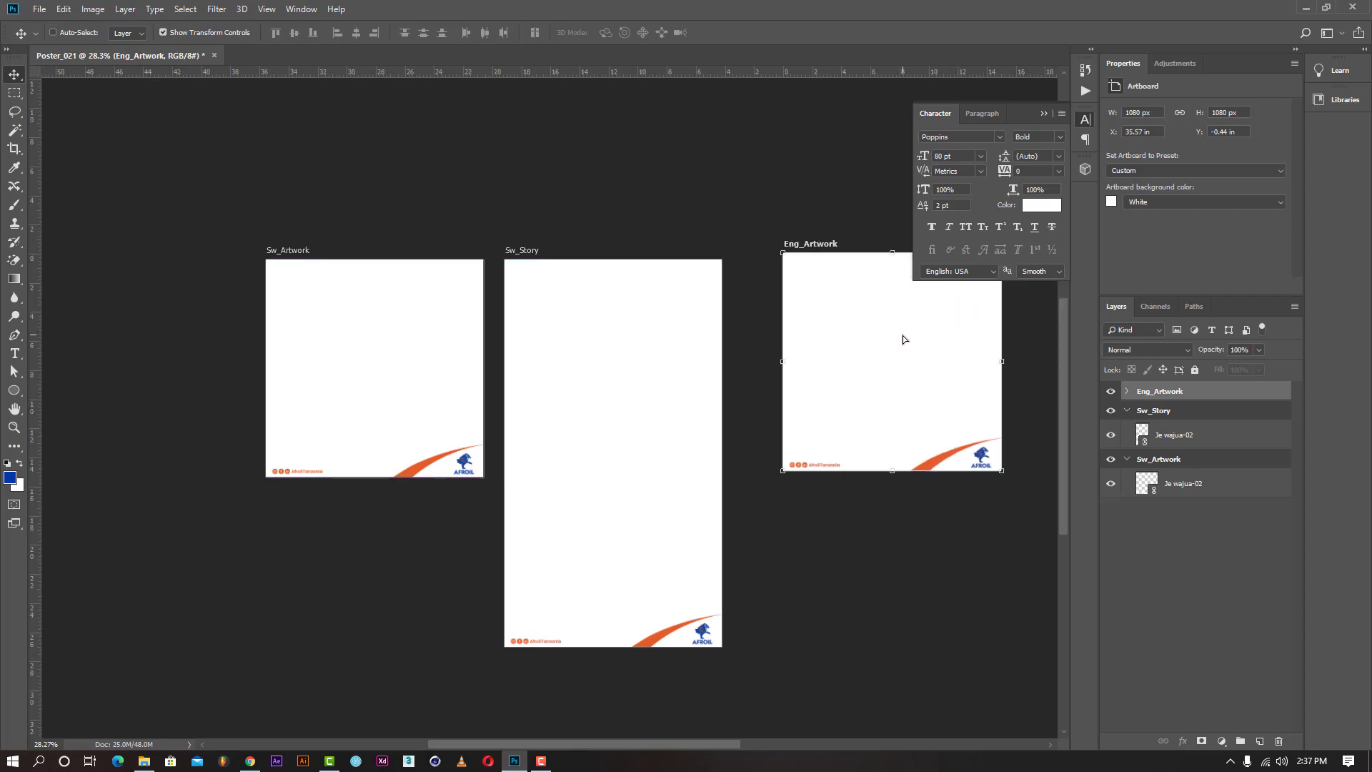
key("ctrl+z")
left_click(1127, 391)
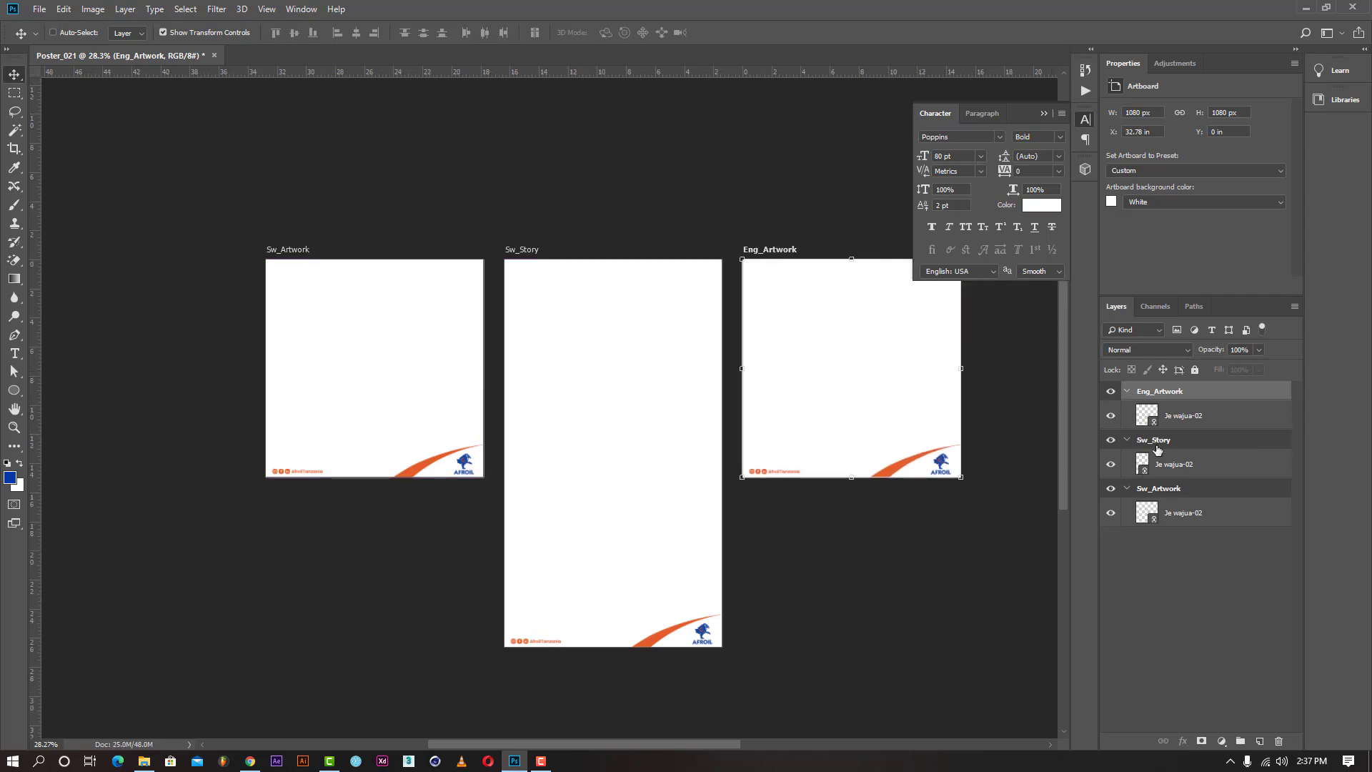
left_click(1179, 420)
mouse_move(851, 392)
left_mouse_down()
mouse_move(844, 367)
mouse_move(850, 402)
left_mouse_up()
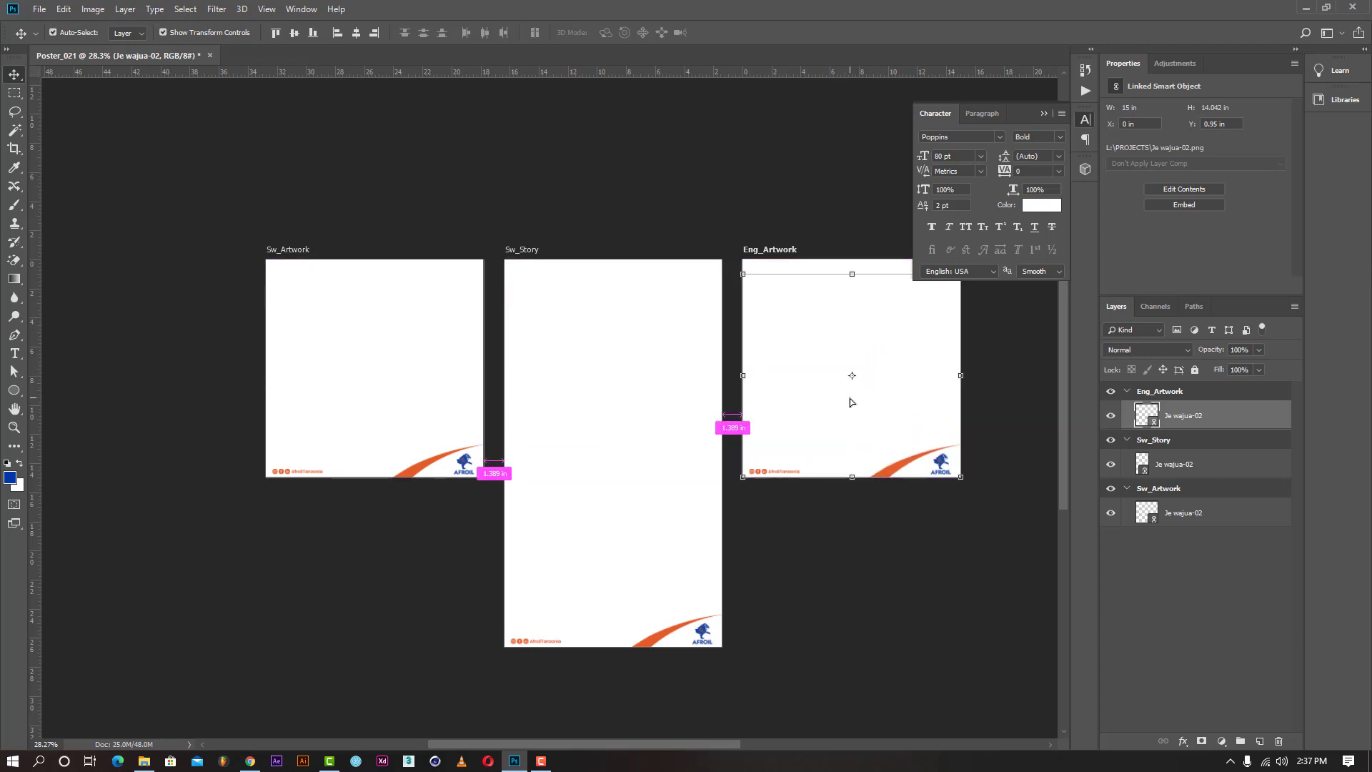
left_click(1179, 571)
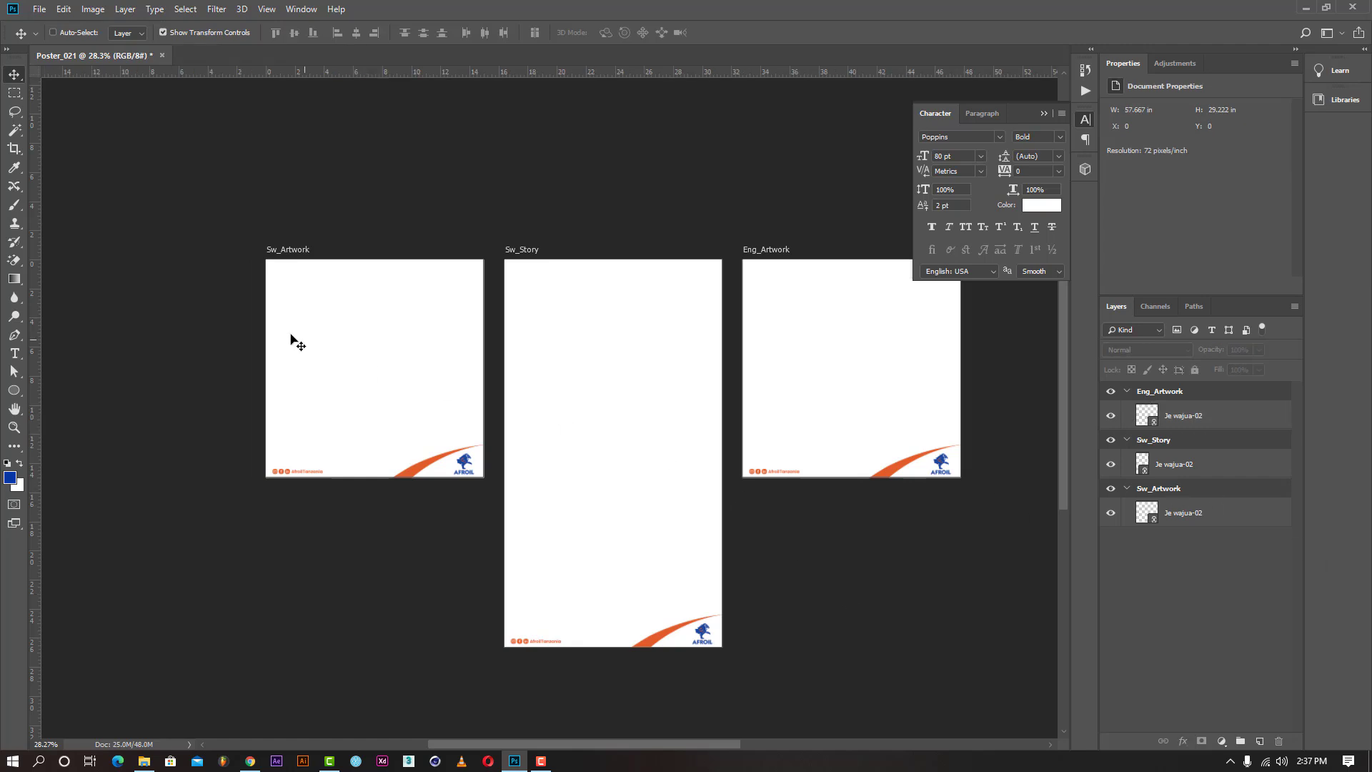
Place the Yousuf-Karsh-Nelson-Mandela photo as a linked file in Sw_Artwork and enlarge it to the artboard's full width.
left_click(1179, 512)
left_click(39, 9)
left_click(111, 292)
double_click(626, 220)
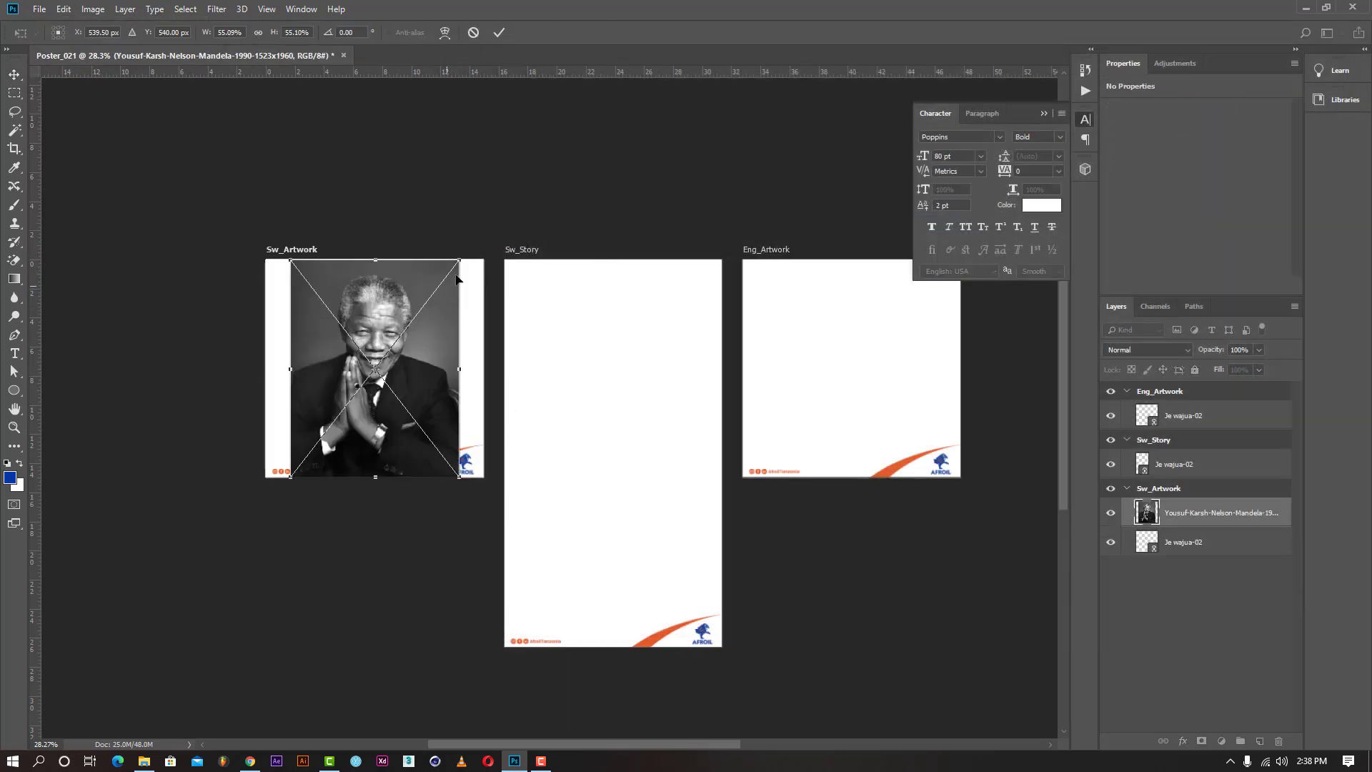
left_click_drag(460, 261, 484, 228)
left_click(499, 32)
Move the photo layer beneath Je wajua-02 in Sw_Artwork and shift the photo down to Y about -0.47 in.
left_click_drag(1181, 513, 1184, 549)
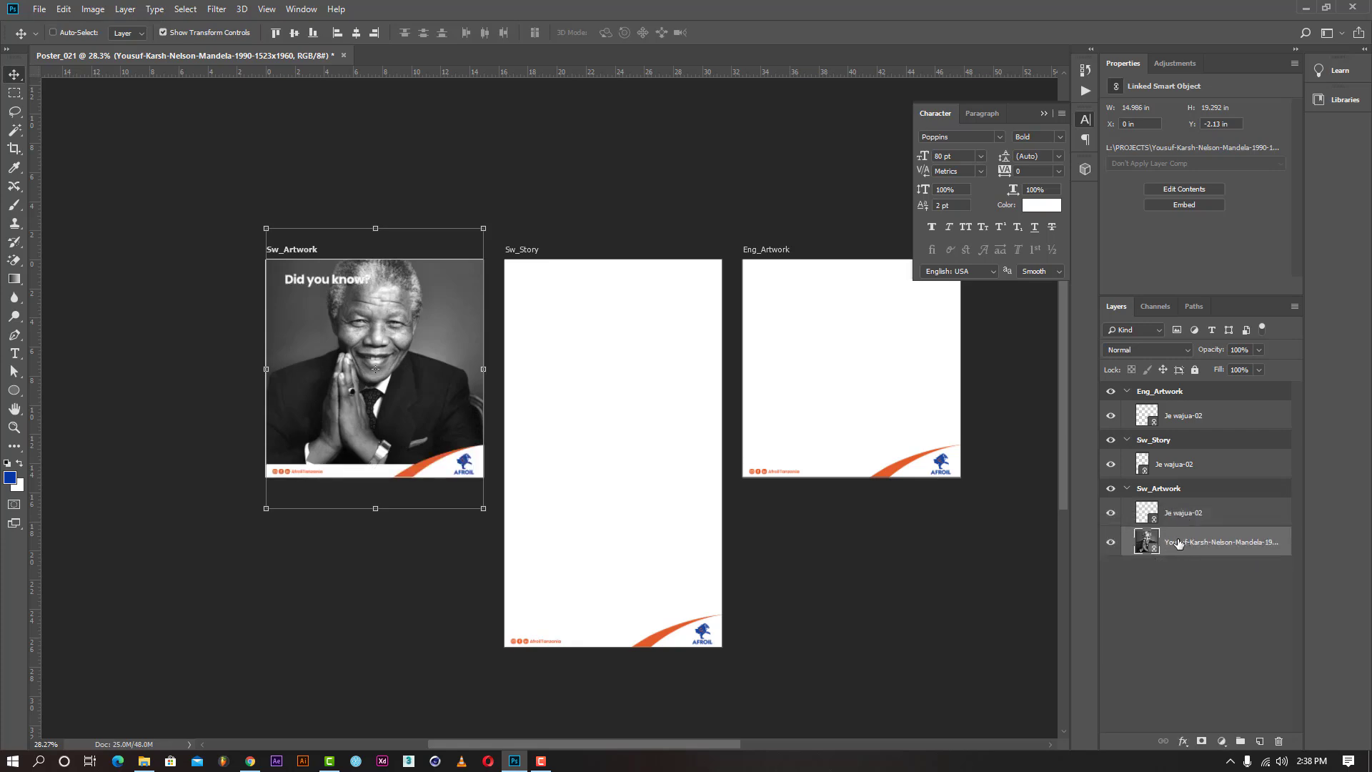
left_click_drag(361, 374, 355, 395)
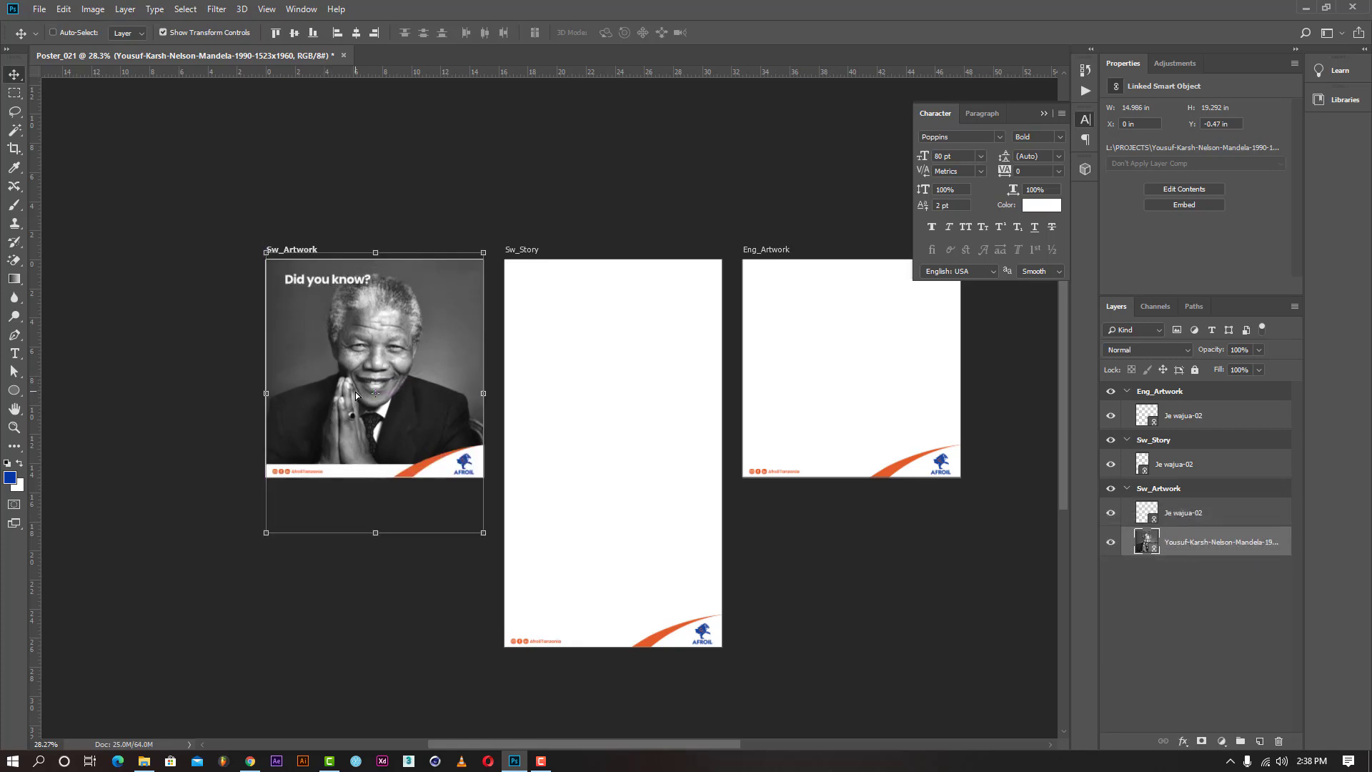
Mask the Je wajua-02 layer in Sw_Artwork with a rectangular selection so only its bottom footer strip shows.
left_click(1215, 519)
left_click(15, 93)
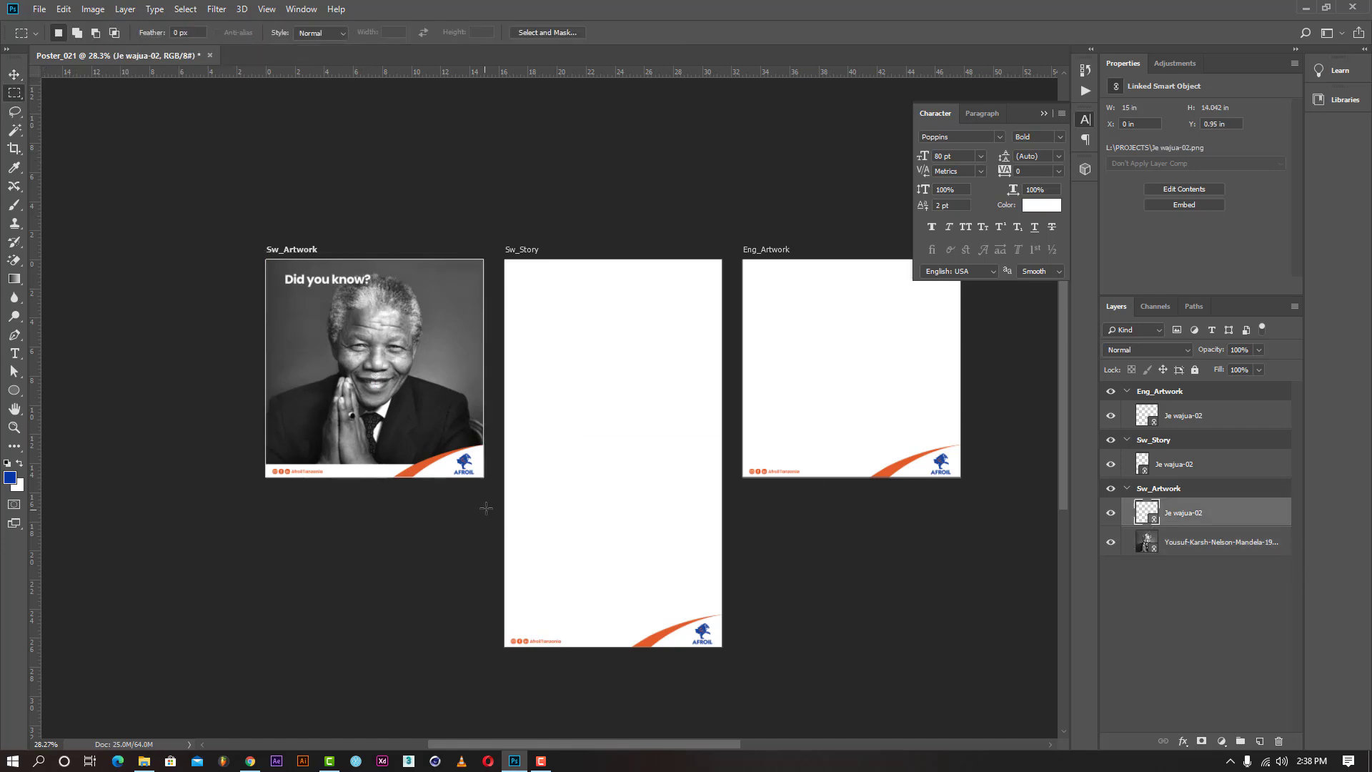
left_click_drag(489, 497, 265, 406)
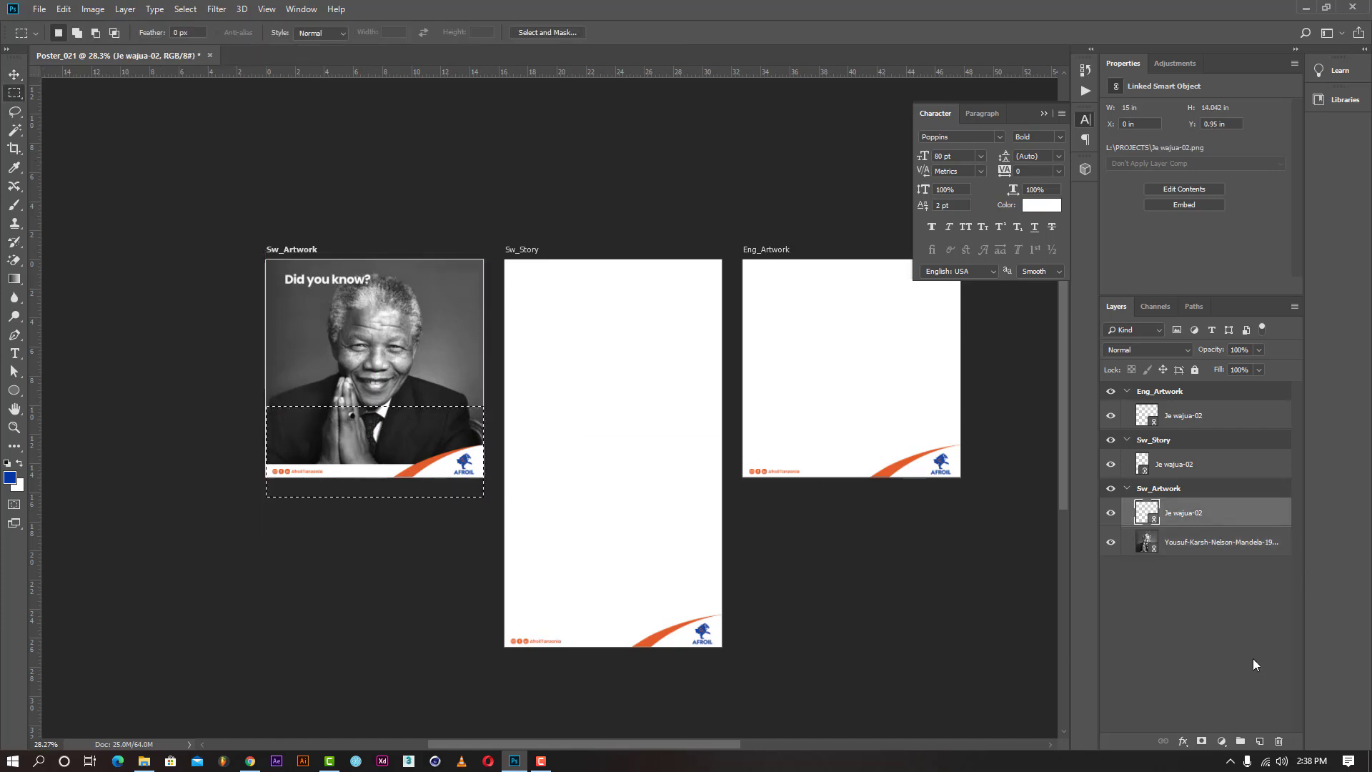
left_click(1202, 741)
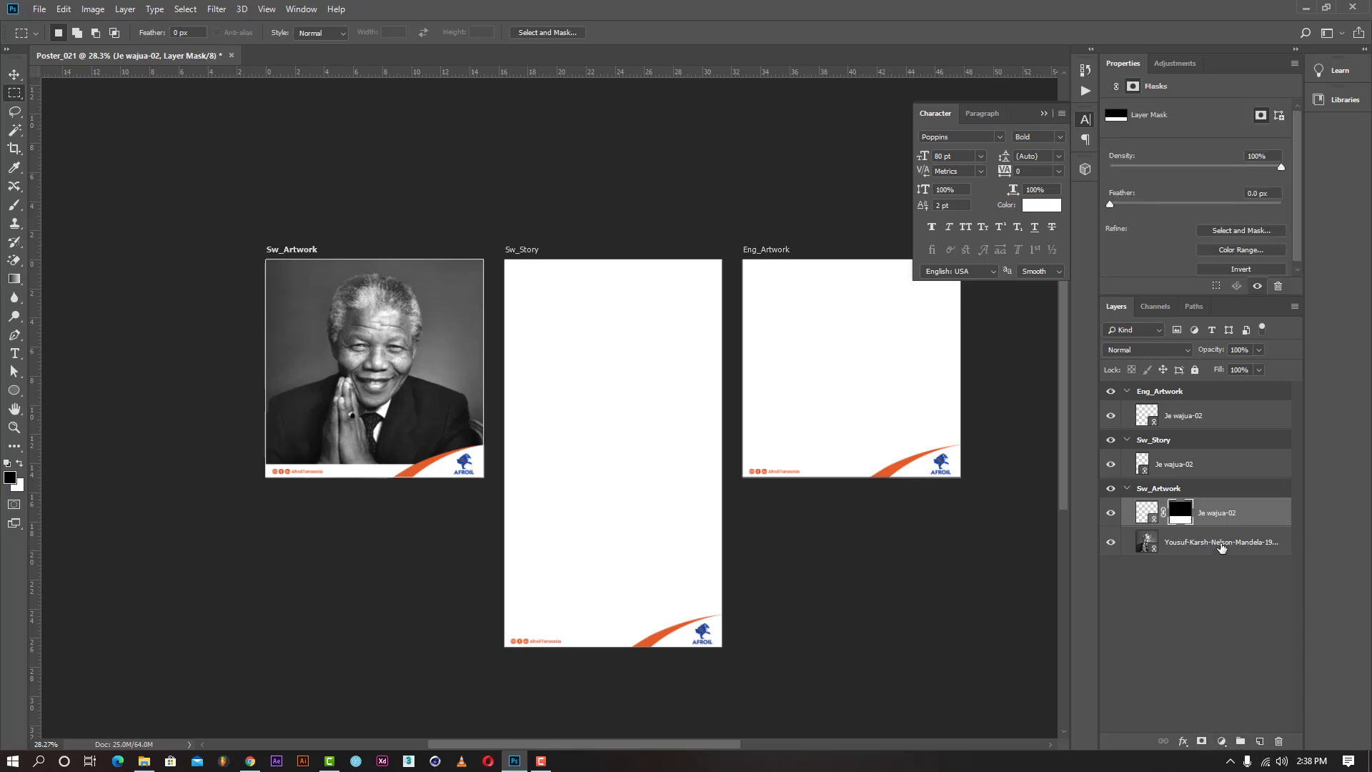
Select the footer area of Sw_Story with a rectangular marquee and add it as a mask to its Je wajua-02 layer.
left_click(1140, 502)
left_click(539, 534)
left_click_drag(766, 679, 450, 573)
left_click(1202, 741)
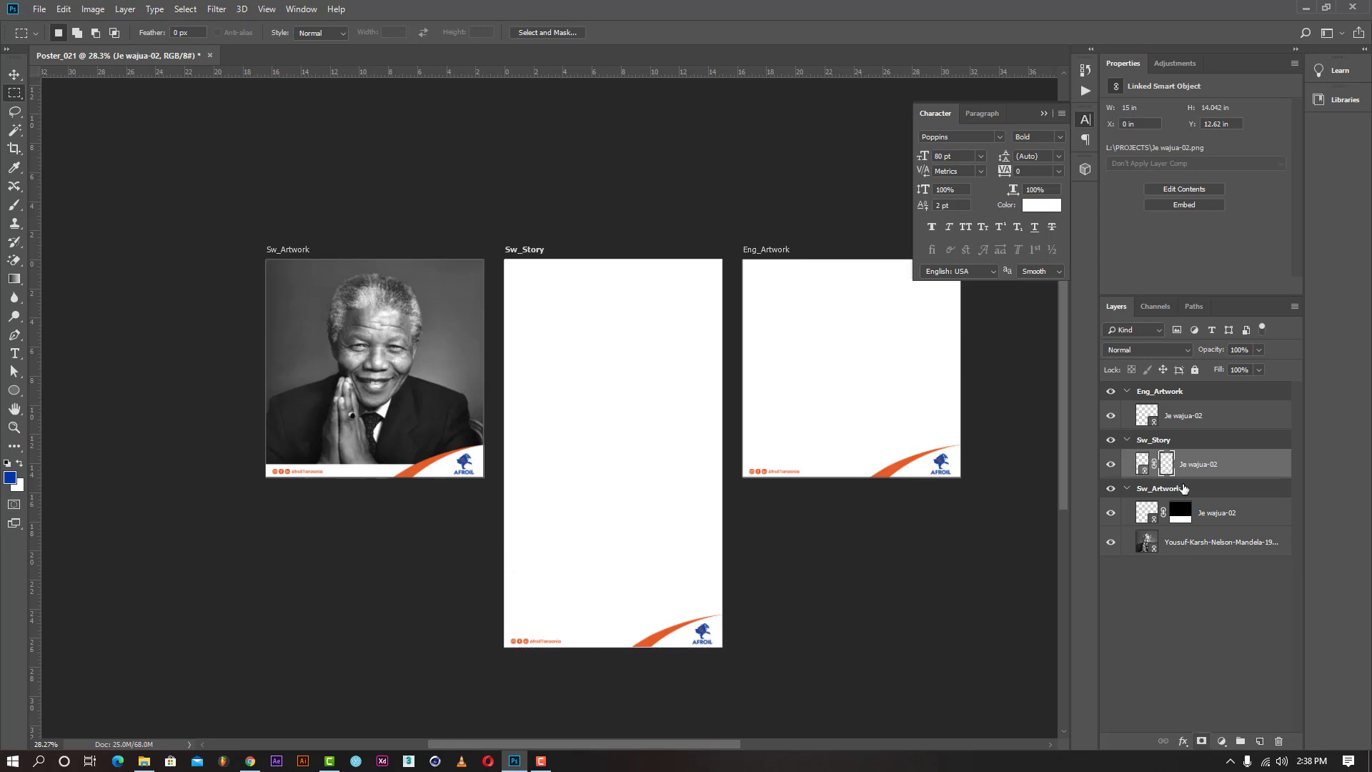
Mask the Je wajua-02 layer in Eng_Artwork to its bottom footer area, return to the Move Tool, and deselect the layer.
left_click(1176, 418)
left_click_drag(961, 516, 718, 401)
left_click(1202, 741)
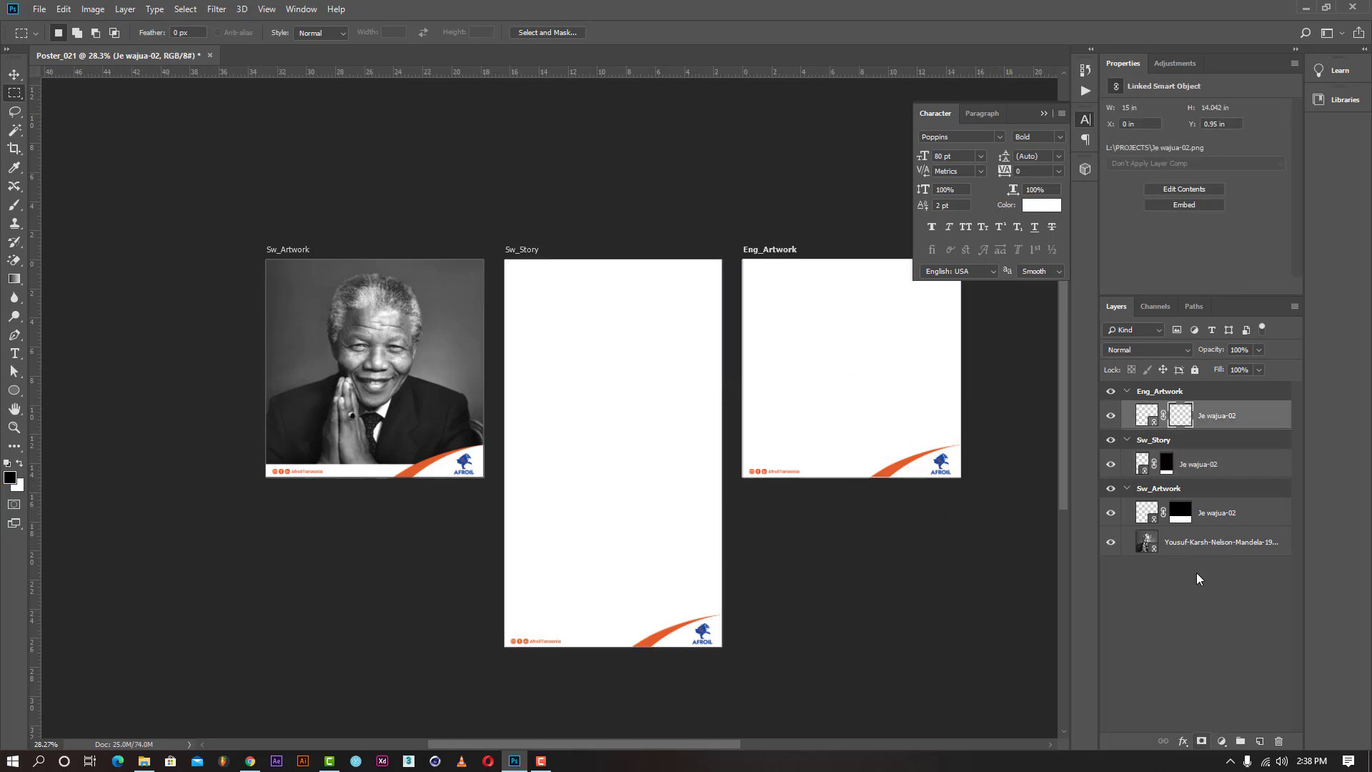
key("v")
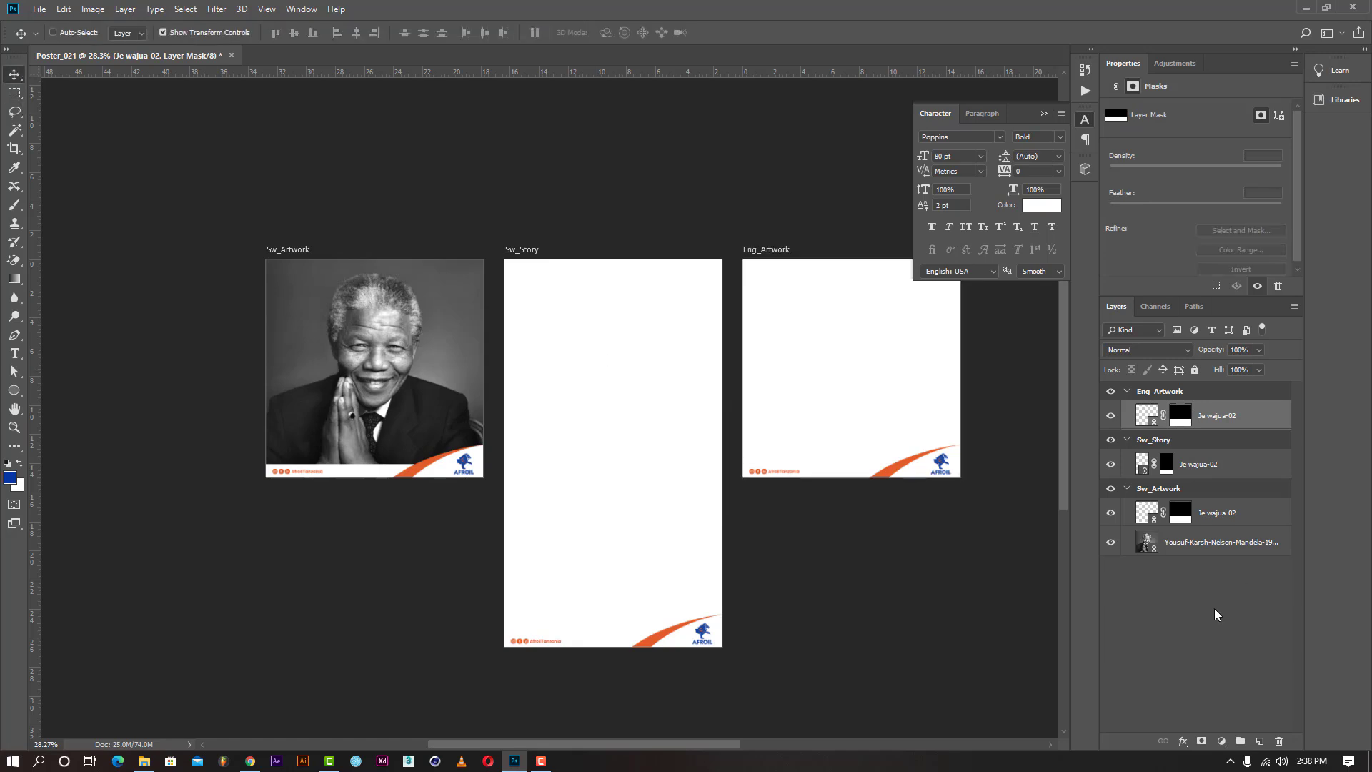
left_click(1215, 609)
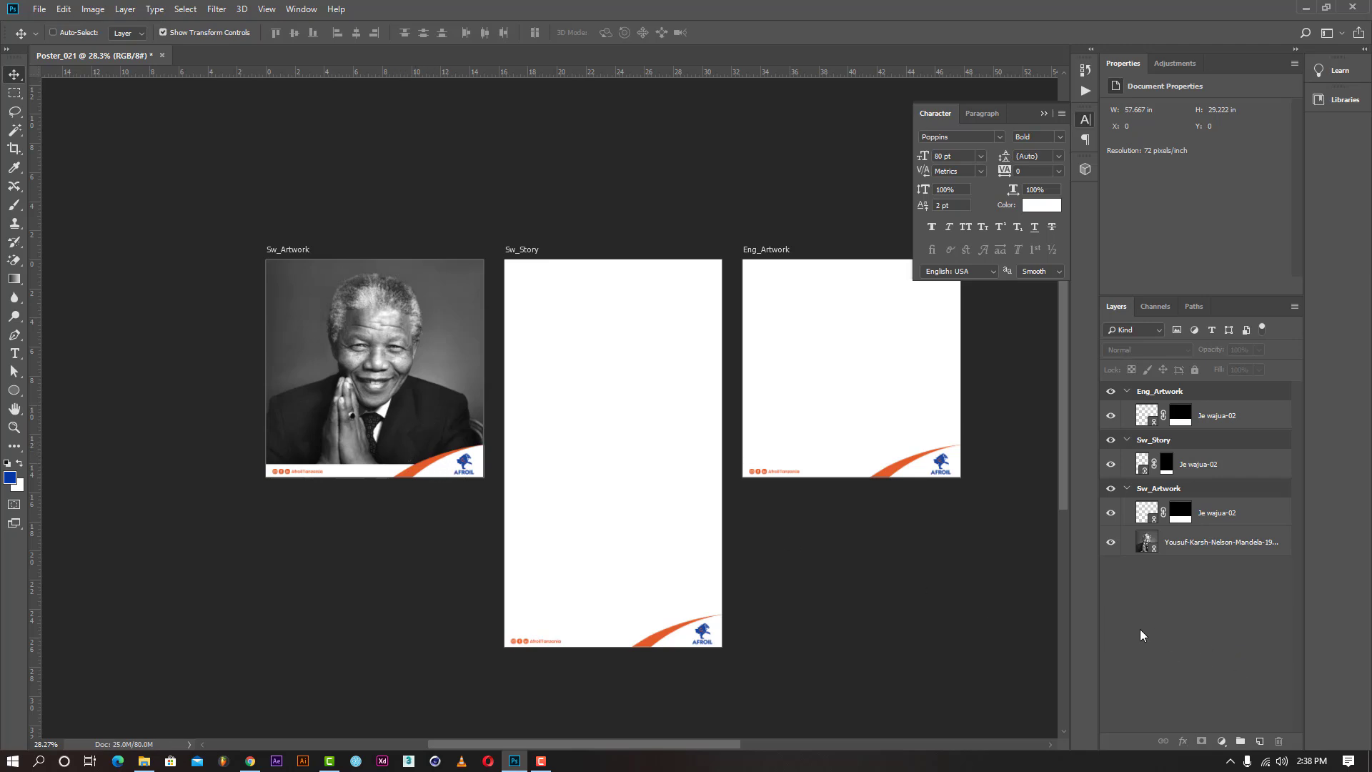
Duplicate the Sw_Artwork portrait photo into Sw_Story beneath Je wajua-02 and enlarge it to fill the artboard down to the footer.
left_click_drag(1194, 543, 1258, 742)
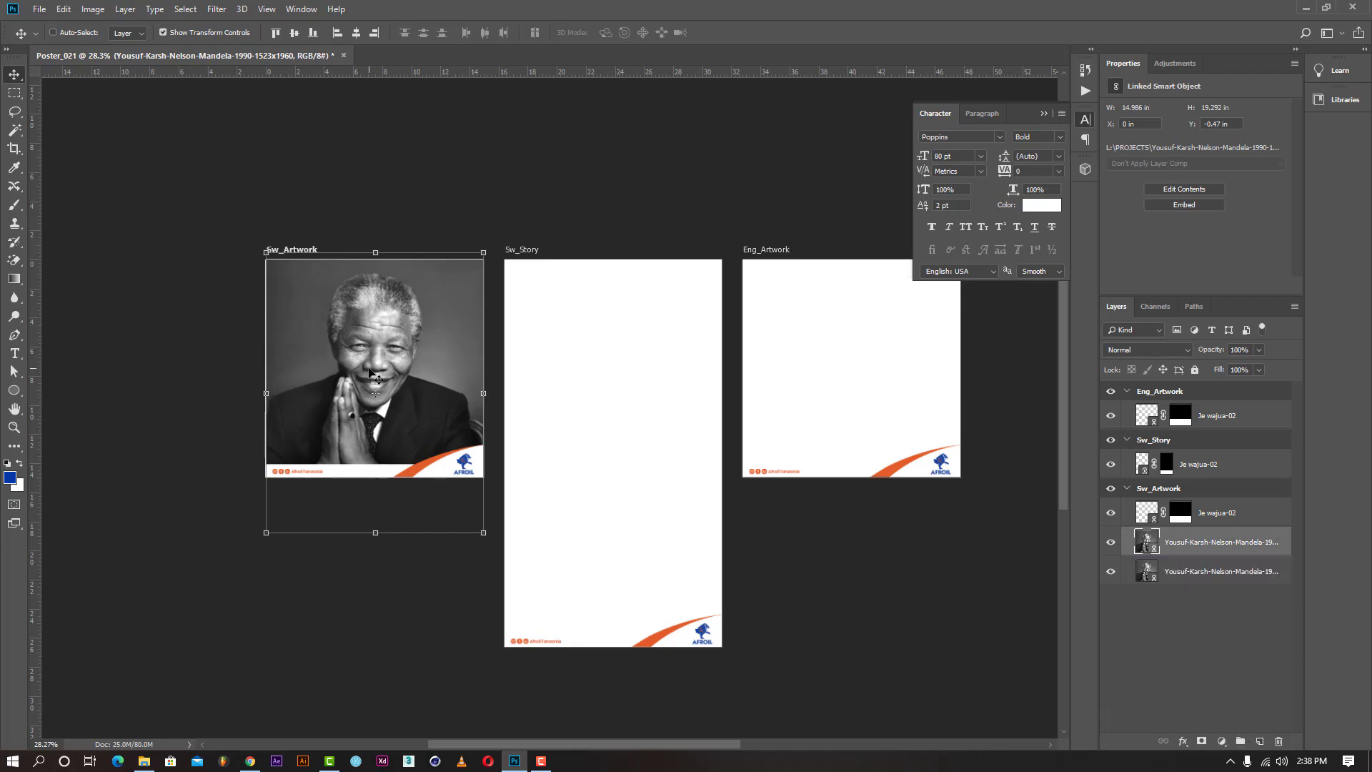
left_click_drag(1203, 544, 1199, 477)
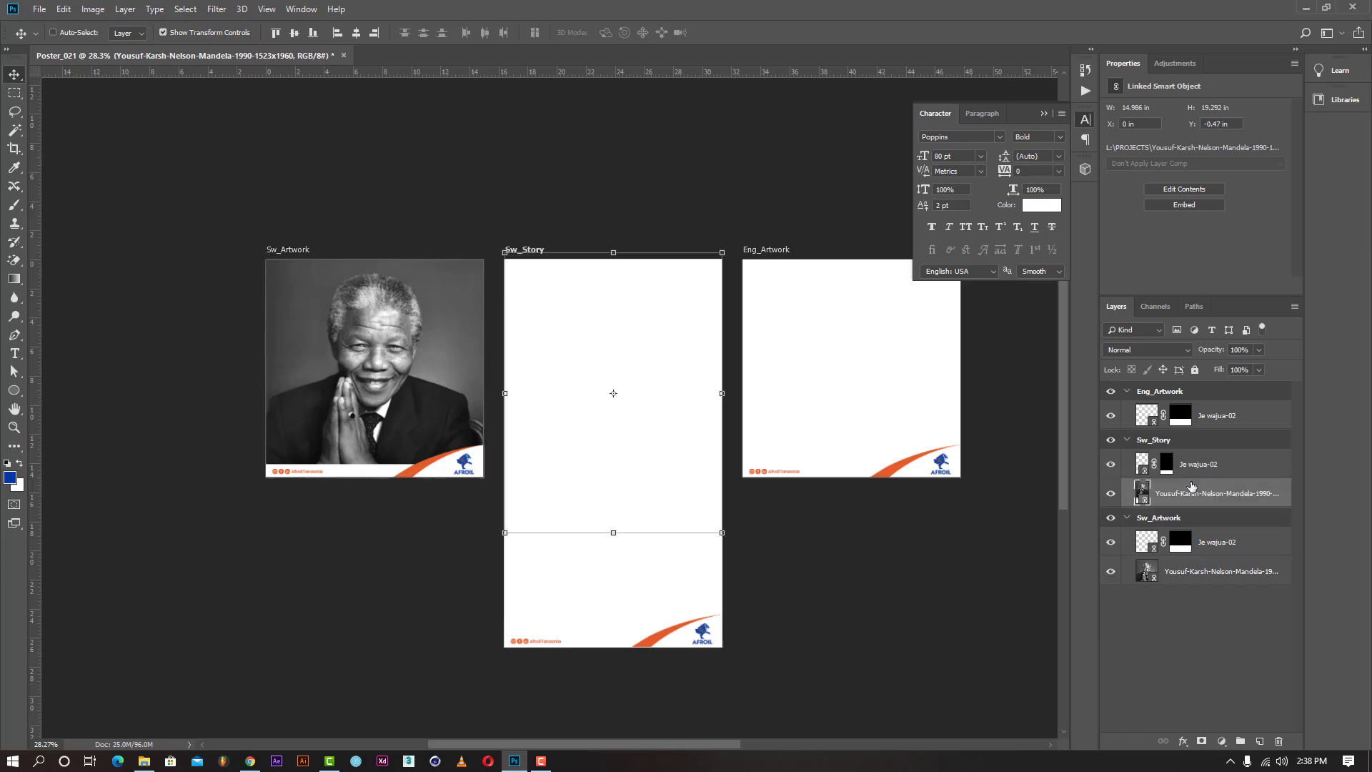
left_click_drag(723, 533, 813, 647)
left_click_drag(627, 420, 643, 461)
left_click_drag(786, 656, 774, 639)
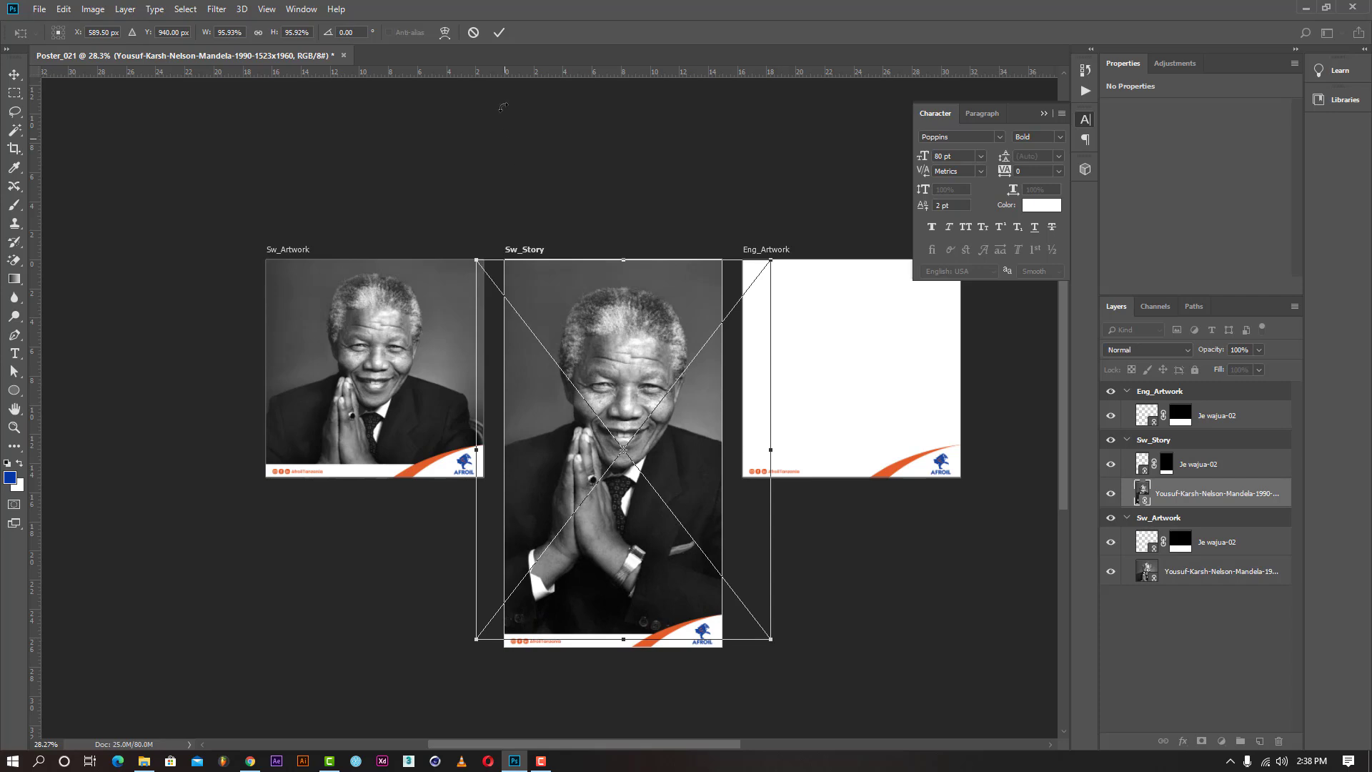
left_click(499, 37)
Duplicate the Sw_Artwork photo into Eng_Artwork beneath its Je wajua-02 layer, deselect it, and collapse the character settings.
mouse_move(1190, 496)
left_mouse_down()
mouse_move(1258, 714)
mouse_move(1195, 493)
left_mouse_up()
left_click_drag(1207, 577, 1184, 432)
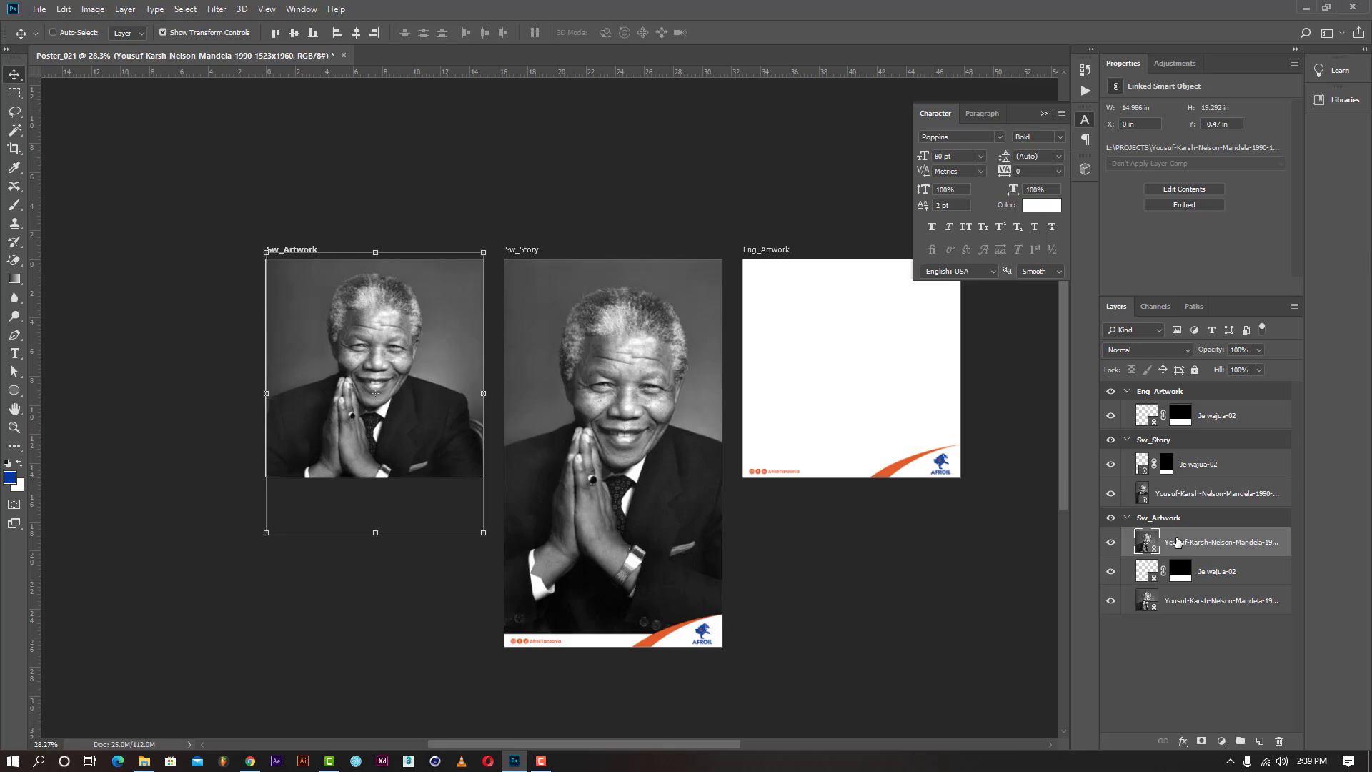
left_click_drag(1178, 543, 1179, 432)
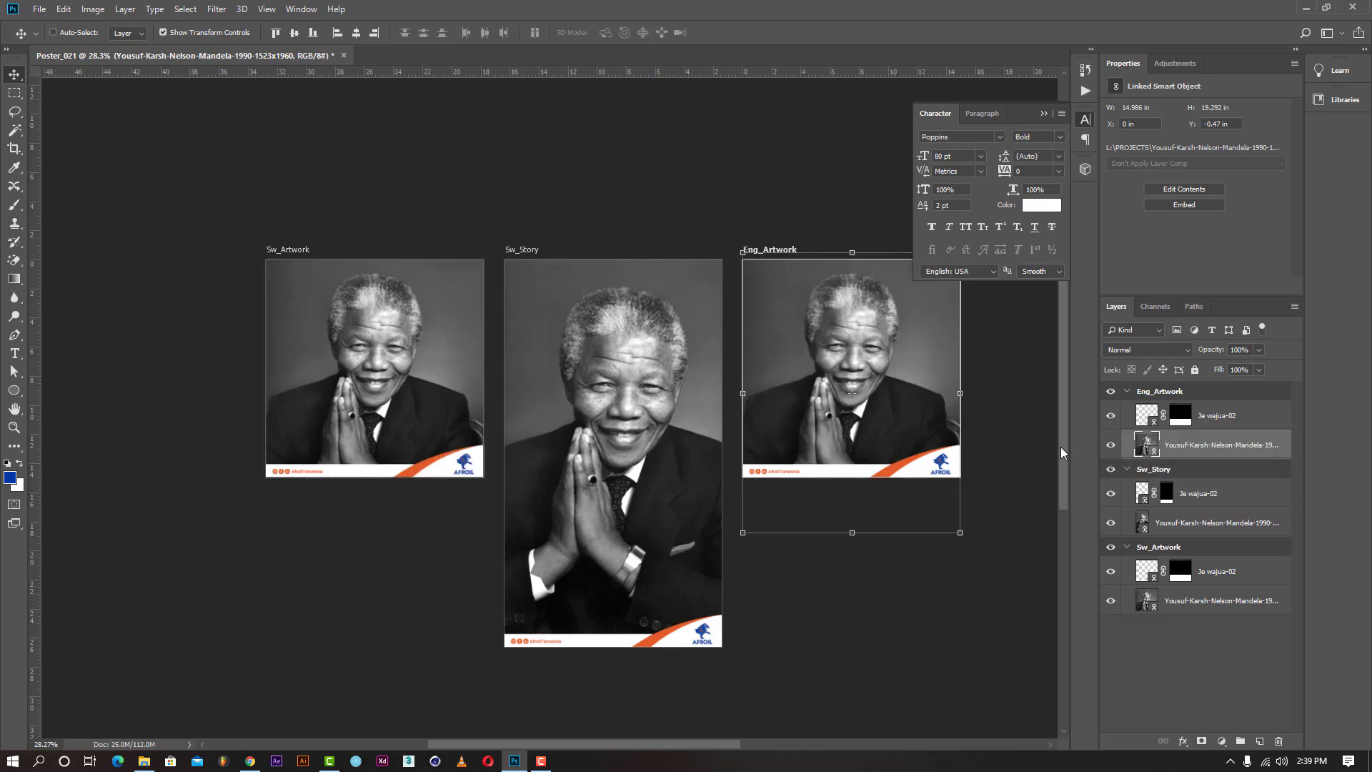
left_click(1238, 678)
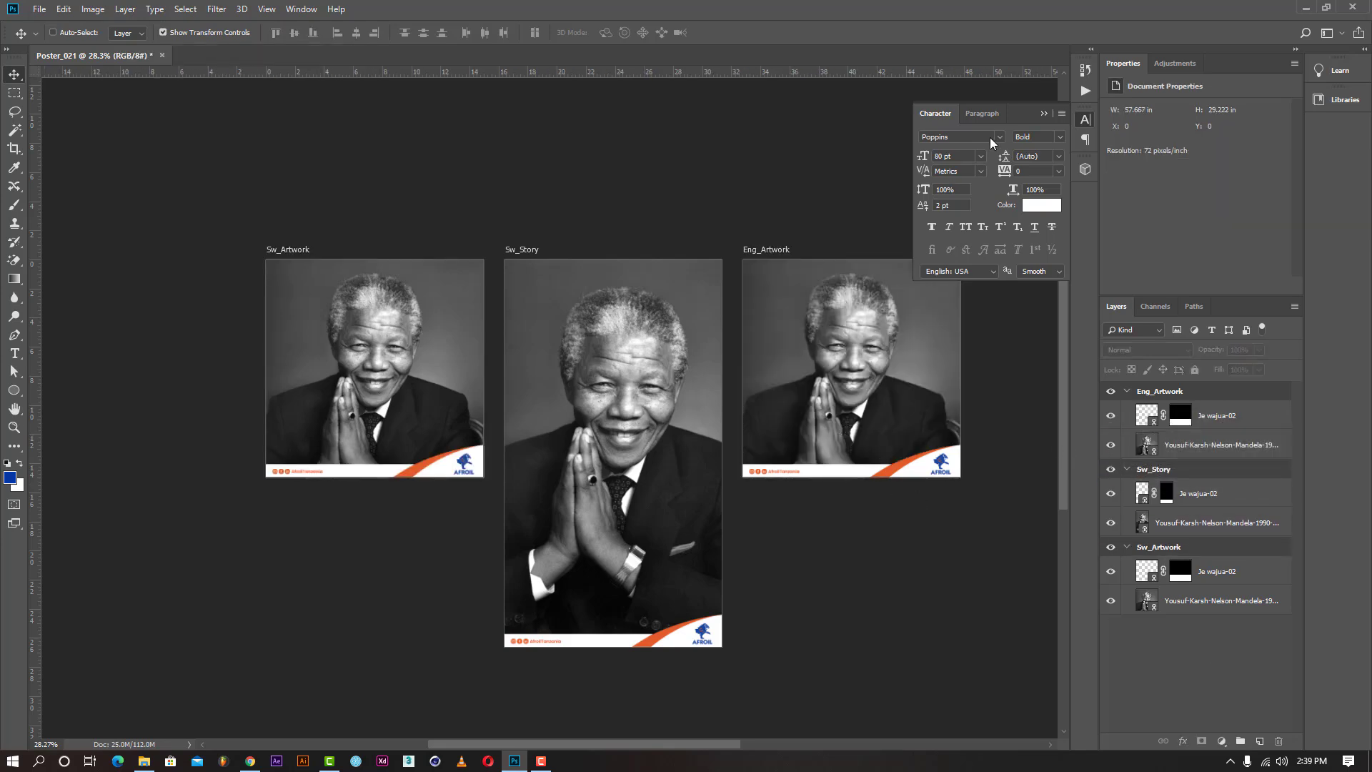
left_click(1044, 116)
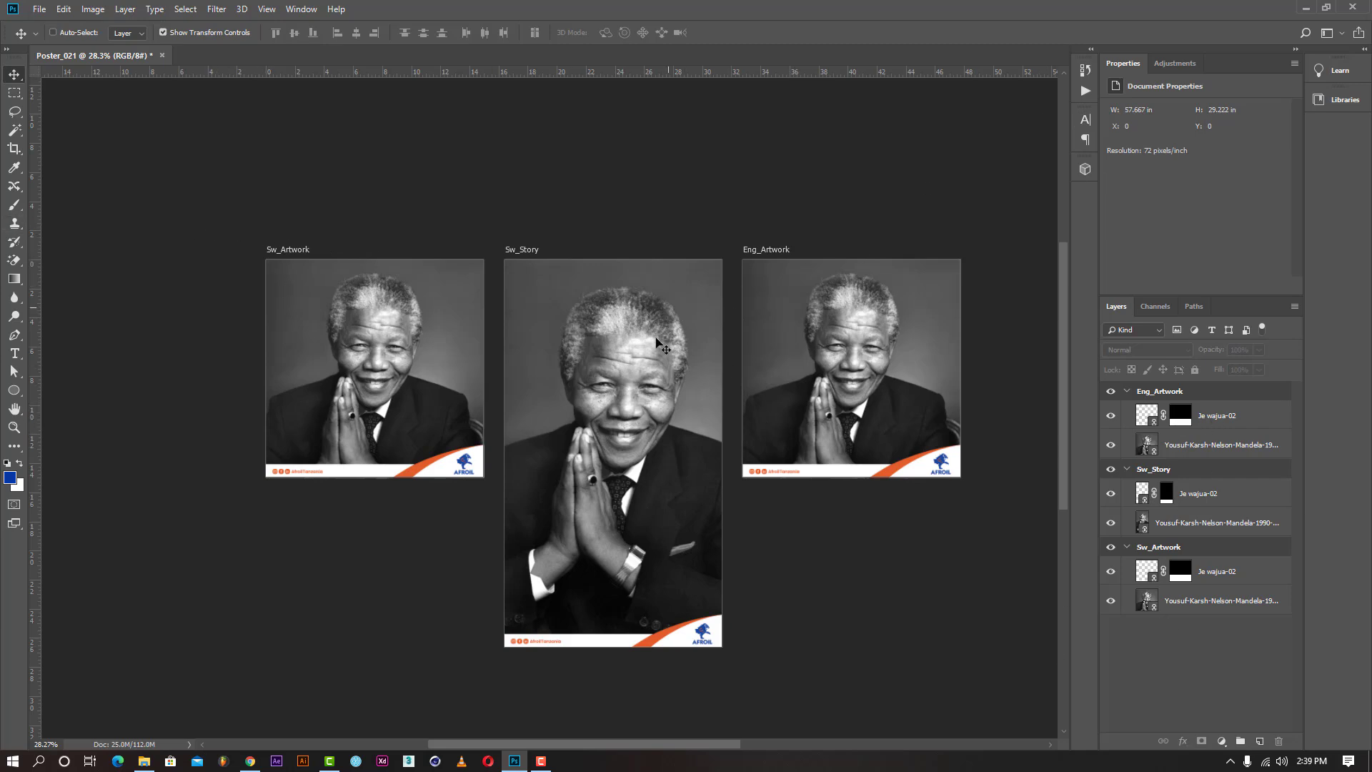
Add a solid color fill above the photo in Sw_Artwork using the blue 17469e sampled from the AFROIL logo.
left_click(1208, 616)
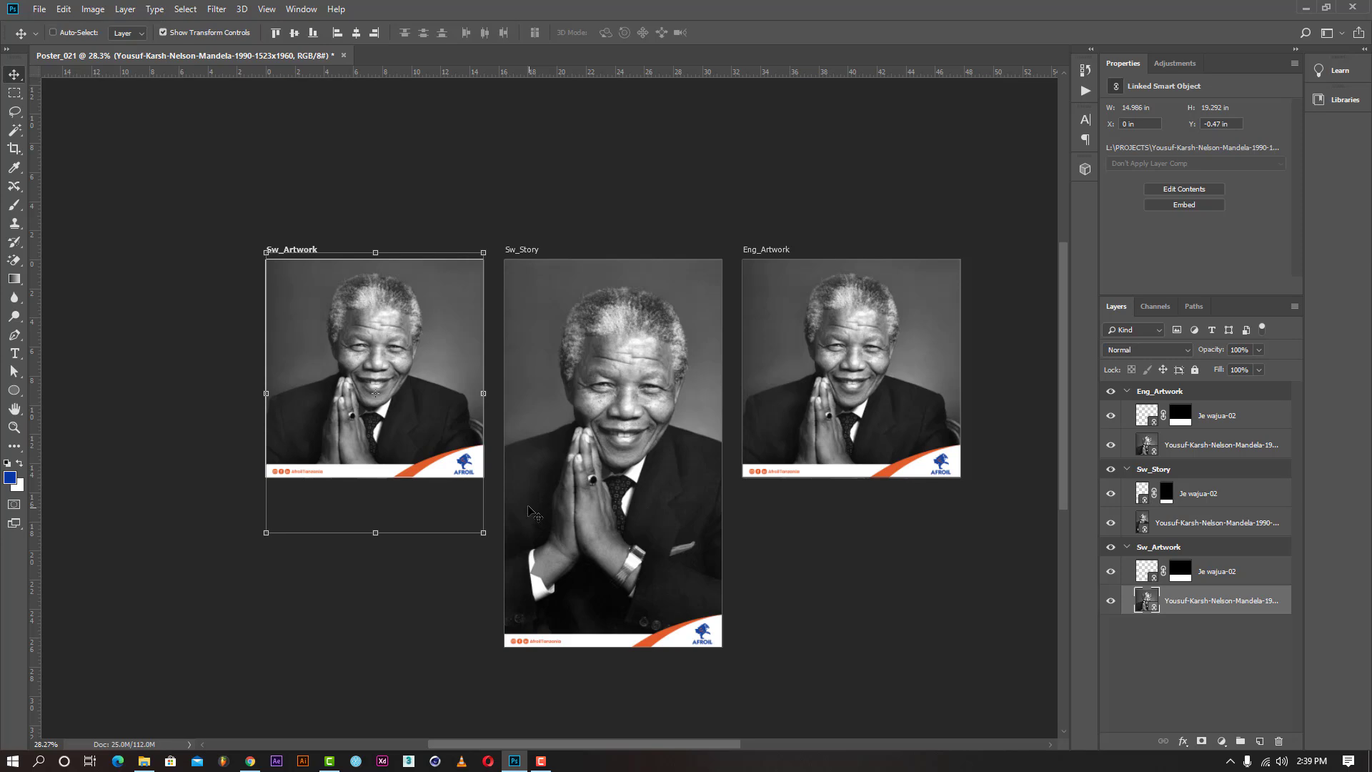
left_click(14, 426)
left_click(445, 477)
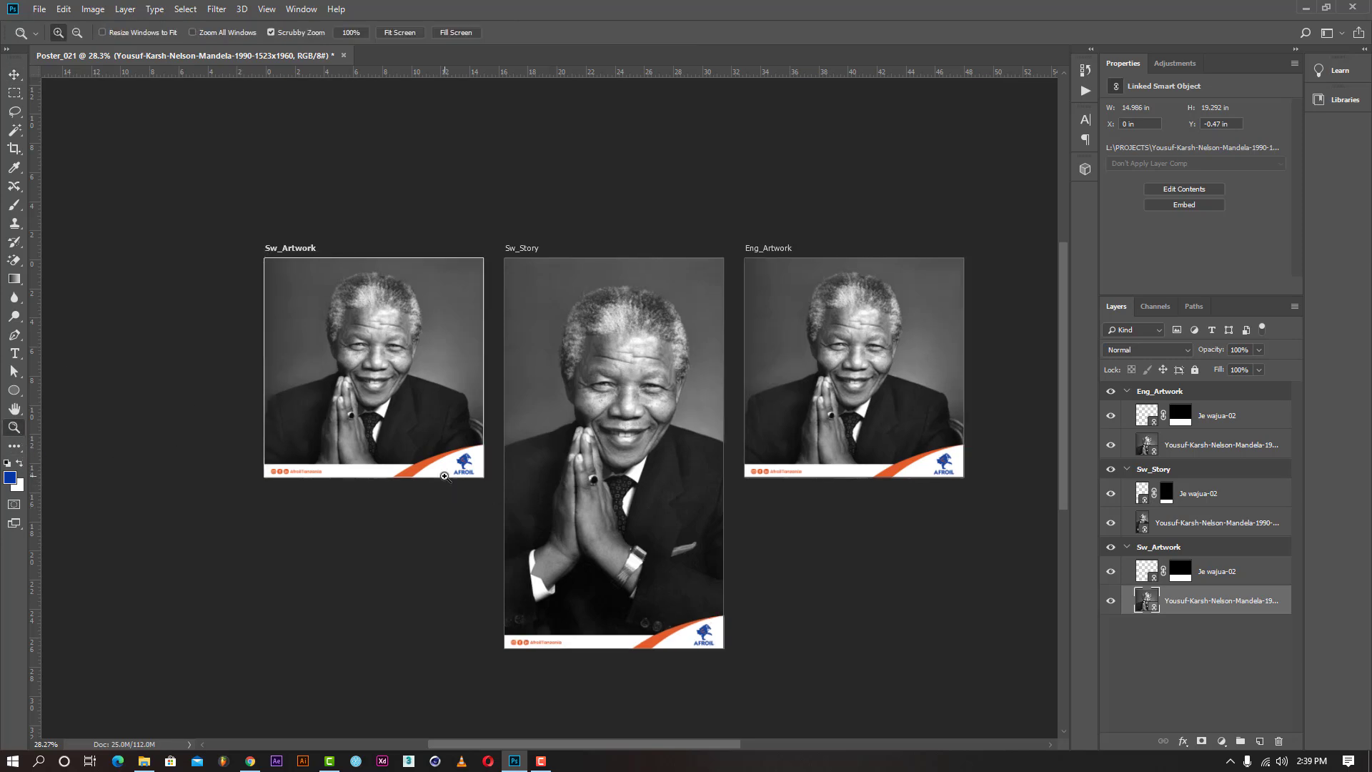
left_click(427, 390)
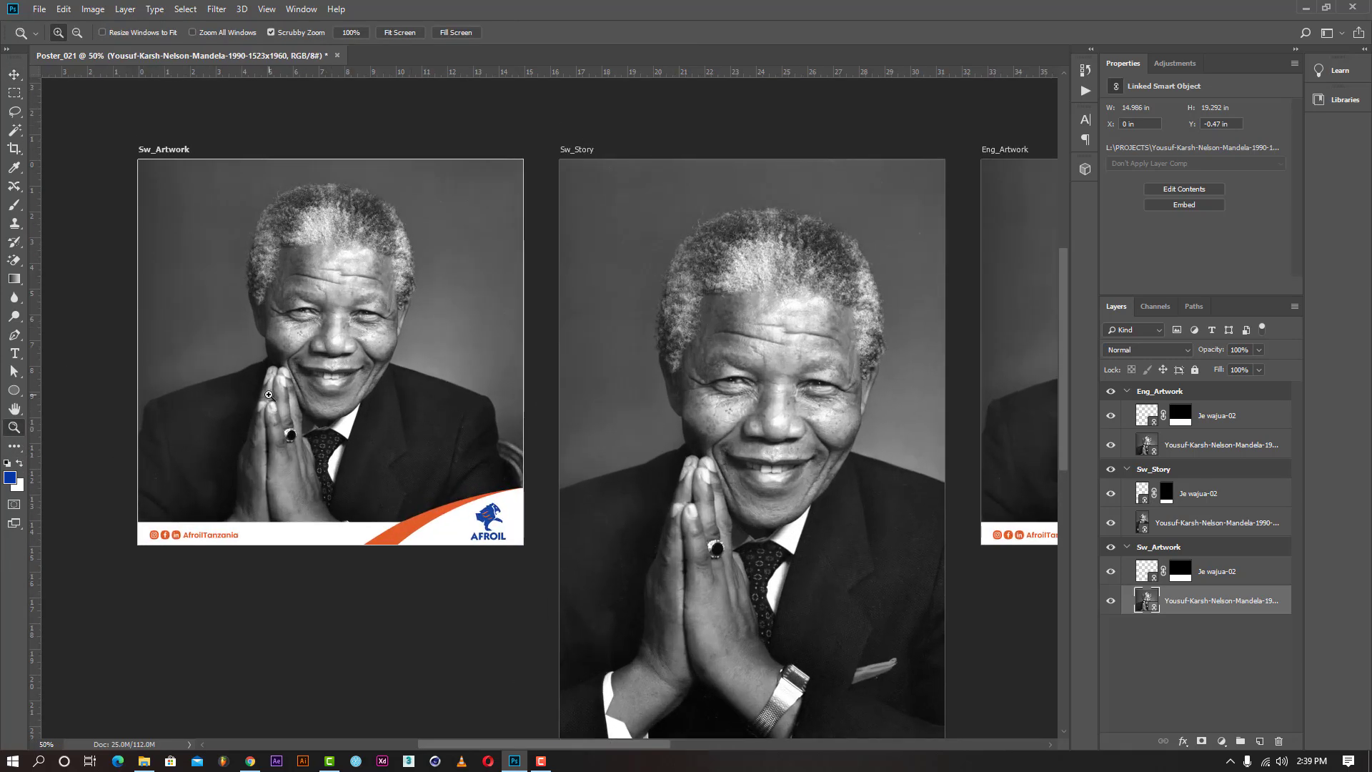
left_click(14, 74)
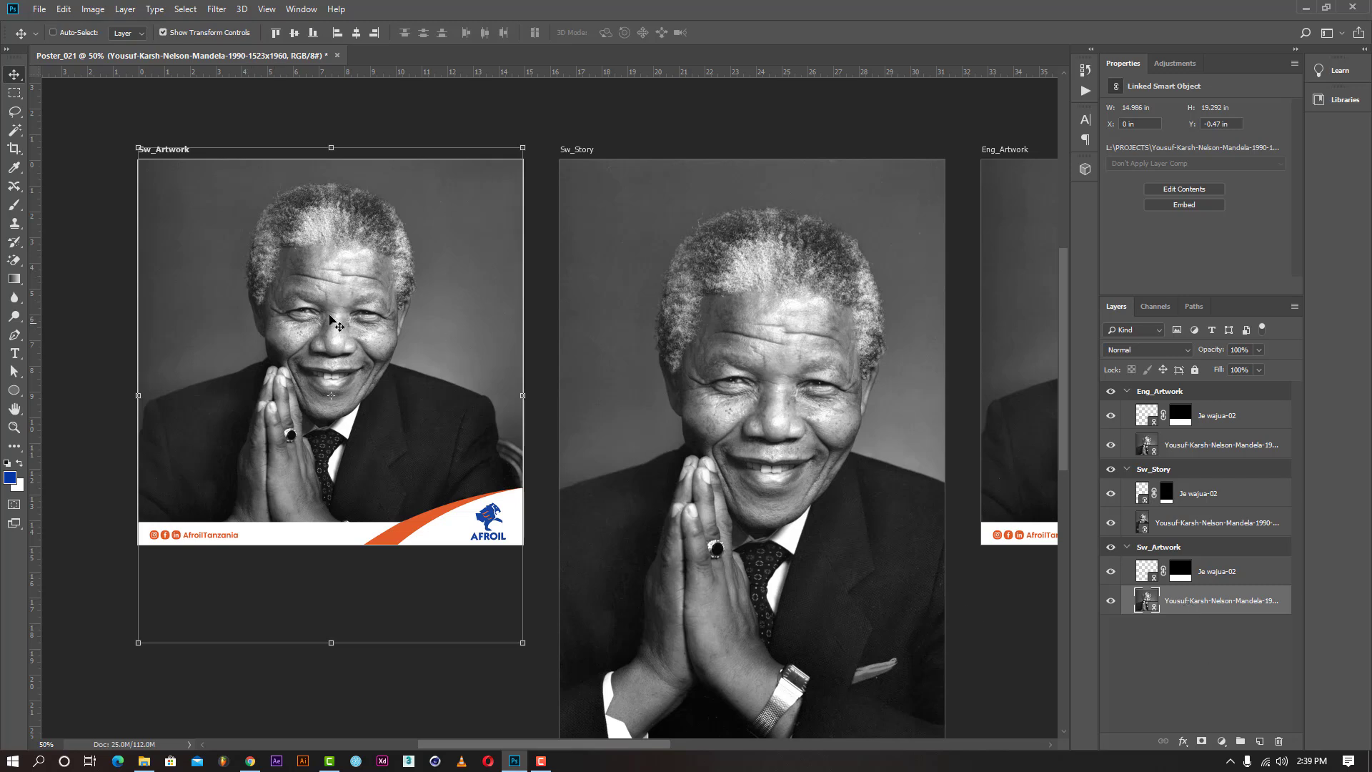
left_click(1222, 744)
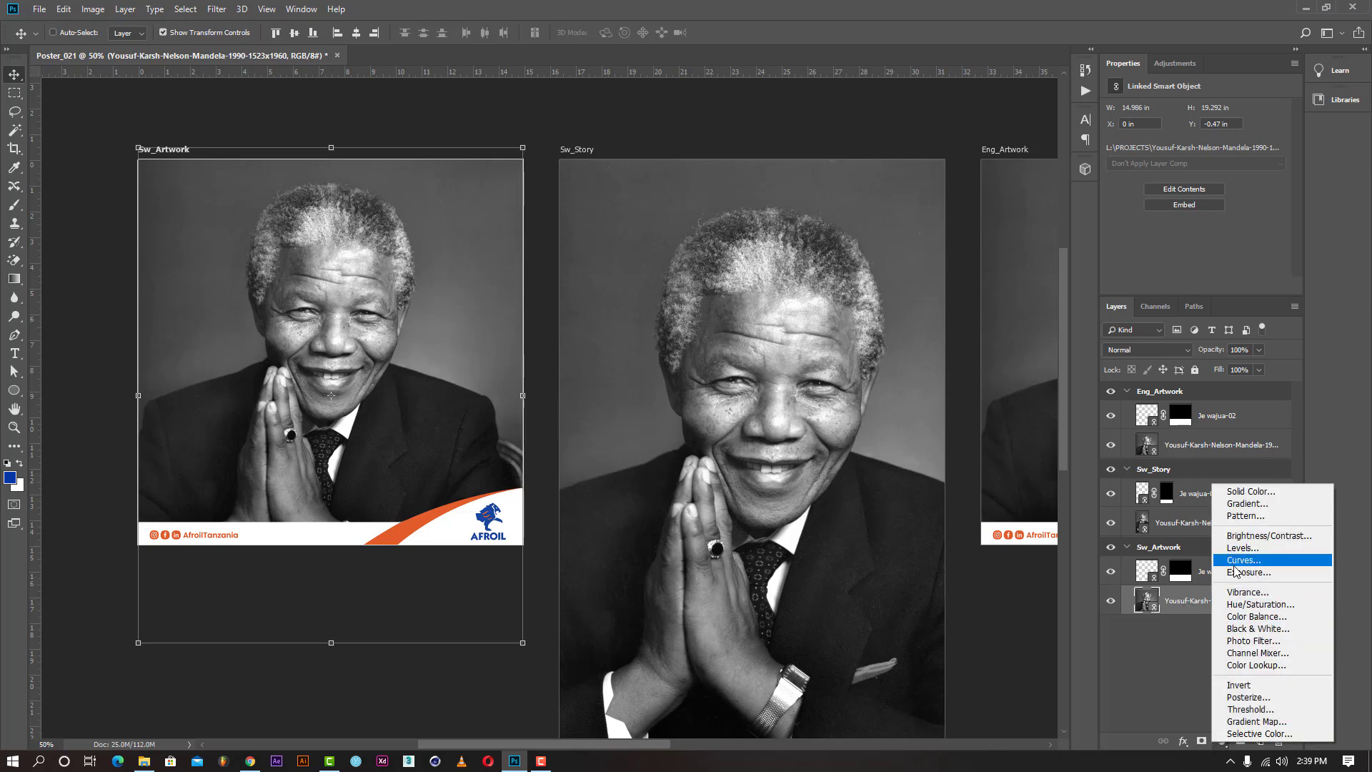
left_click(1250, 491)
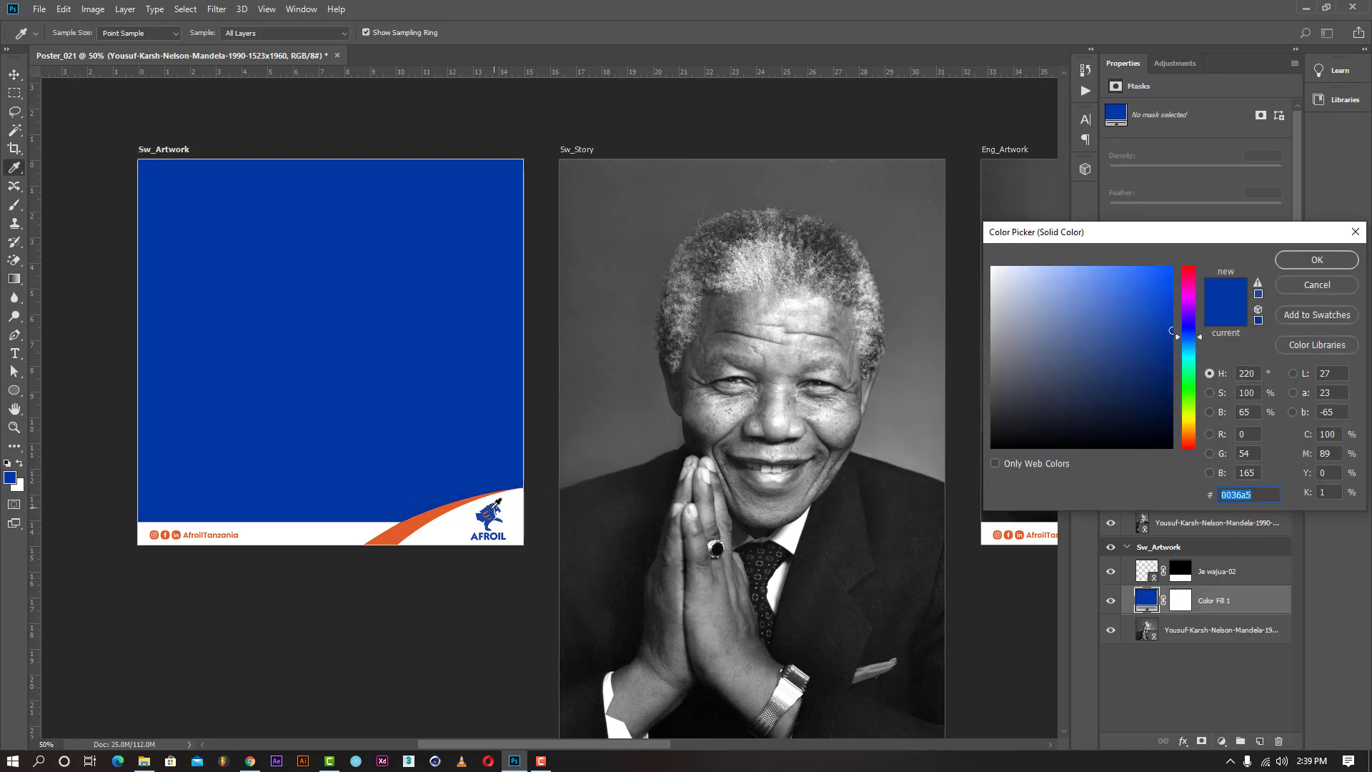
left_click(494, 516)
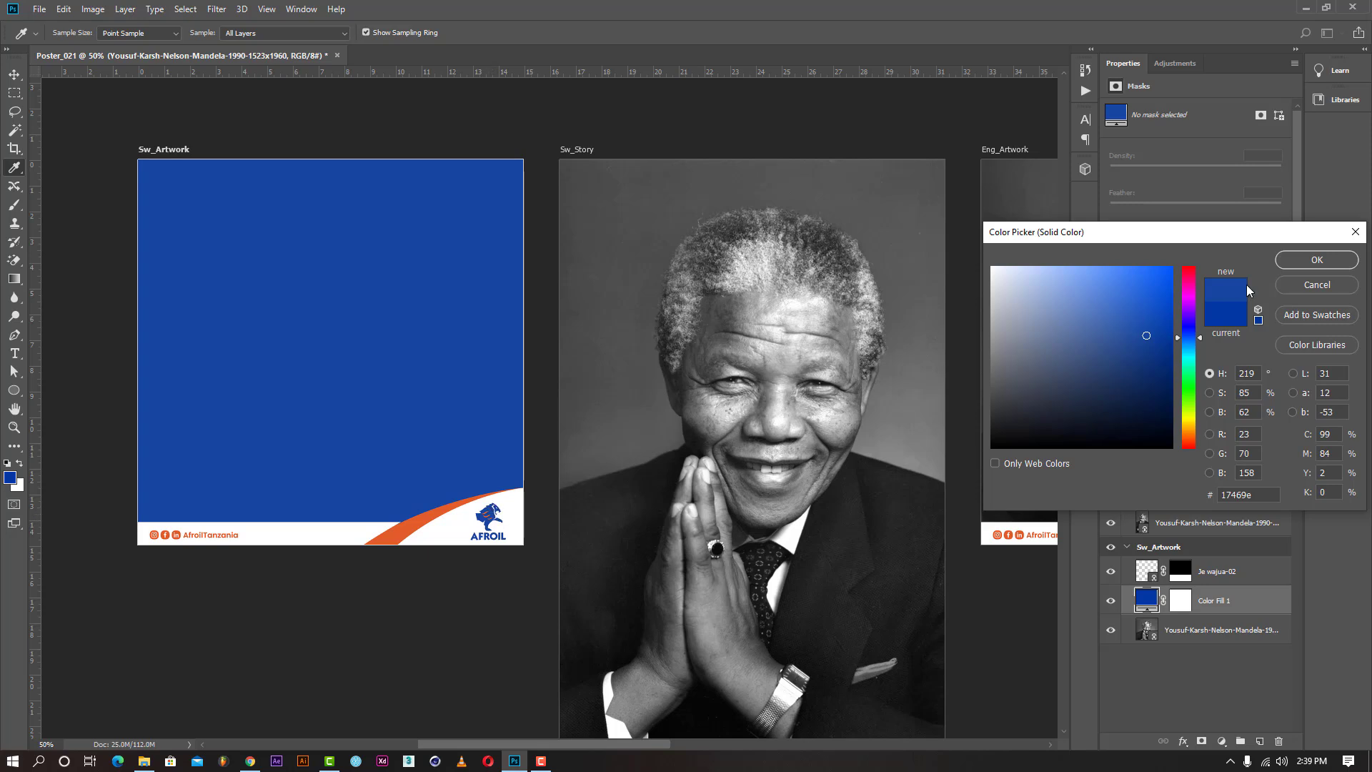
left_click(1293, 257)
Set the Sw_Artwork fill layer's blend mode to Color and darken its color to navy 0c2148.
left_click(1142, 349)
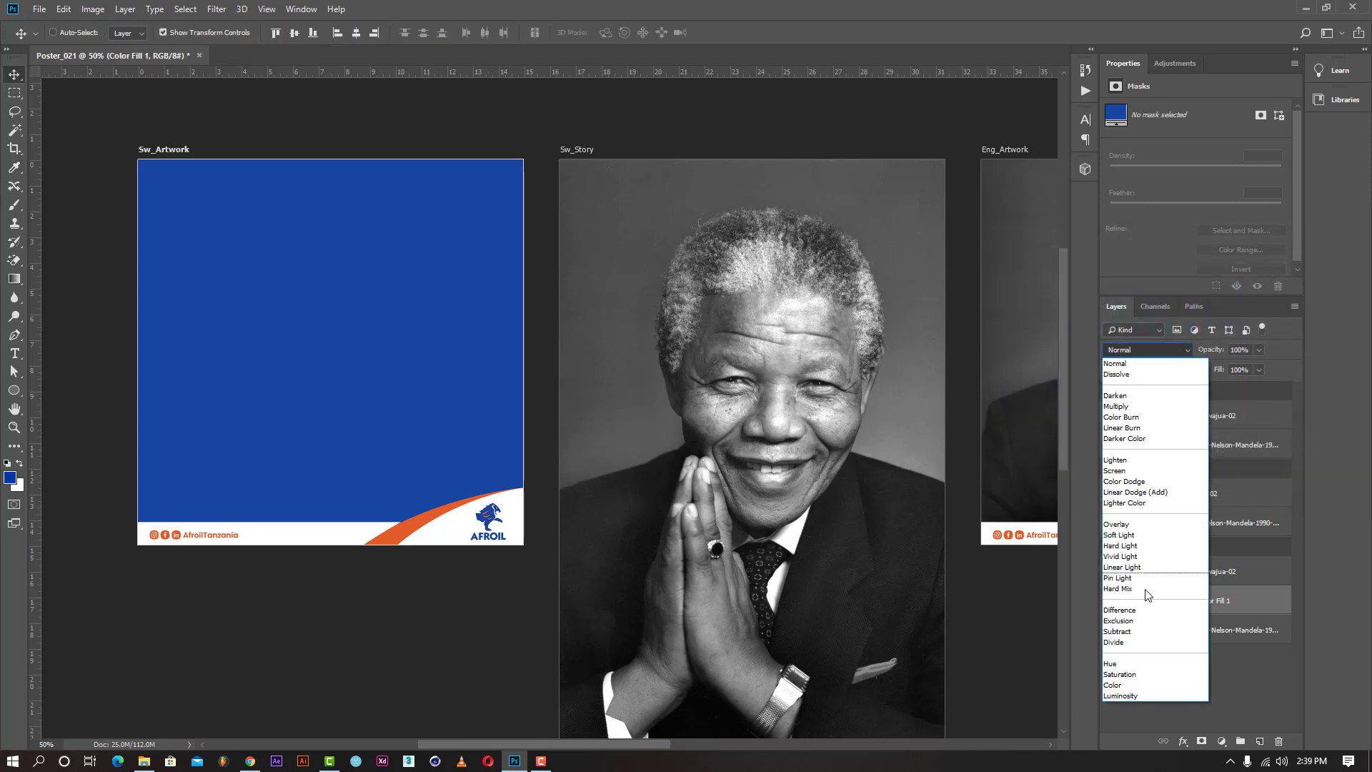
left_click(1122, 683)
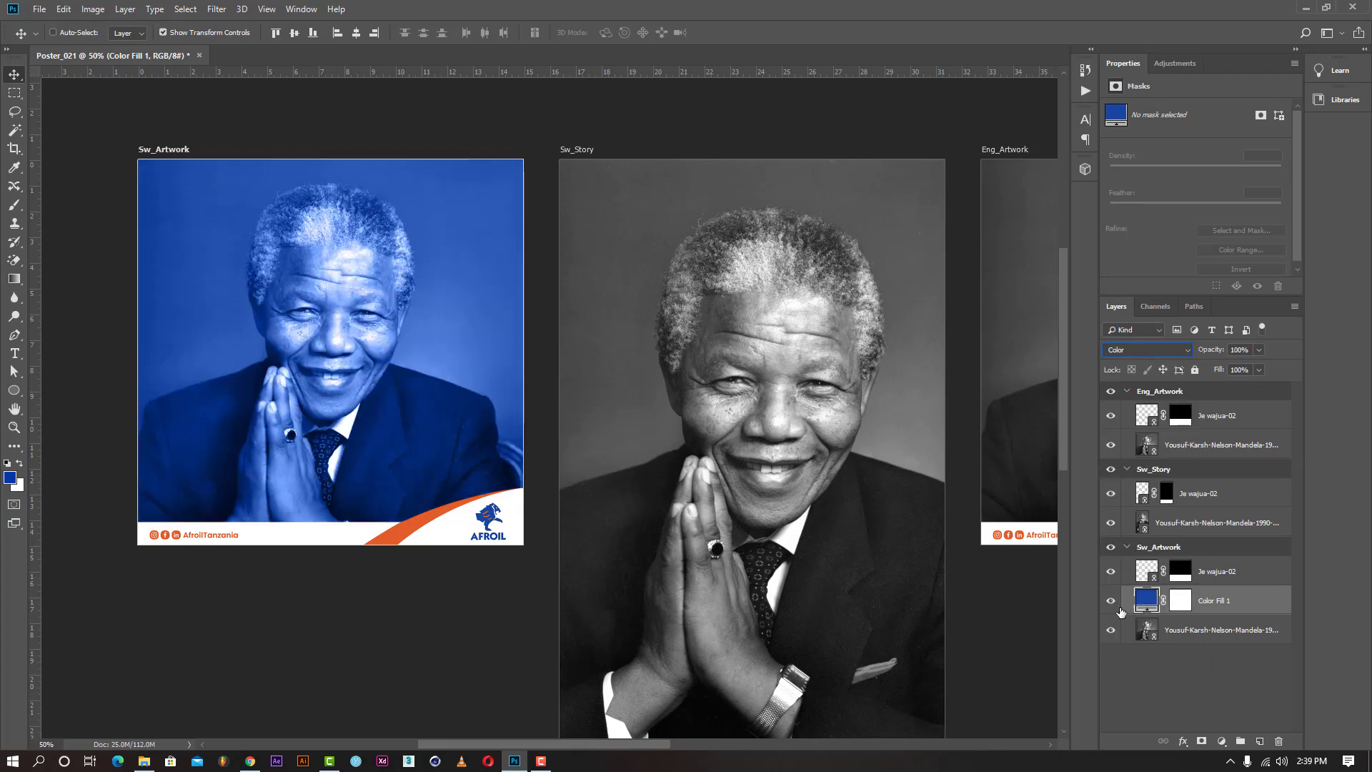
double_click(1146, 599)
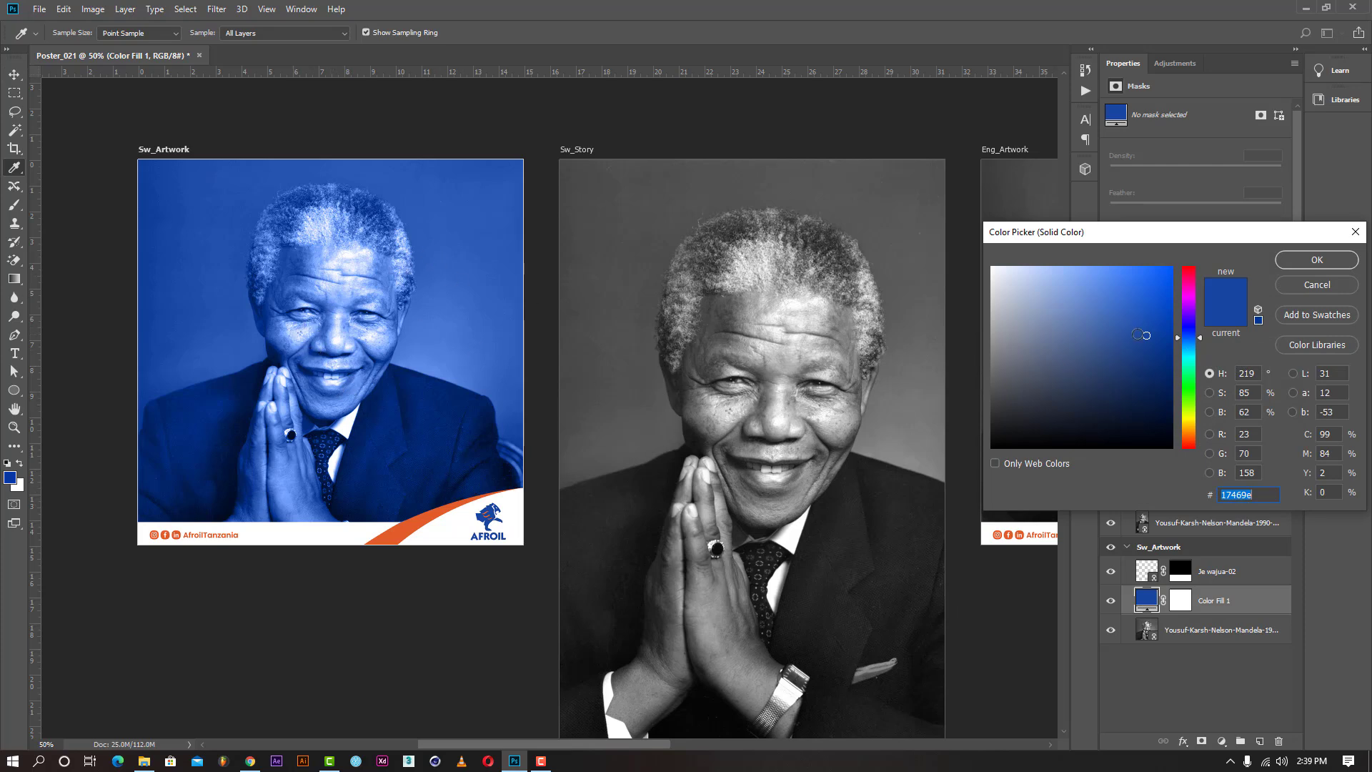
mouse_move(1144, 336)
left_mouse_down()
mouse_move(1119, 407)
mouse_move(1142, 396)
left_mouse_up()
left_click(1343, 266)
Duplicate Color Fill 1 from Sw_Artwork and place the copy in Eng_Artwork between Je wajua-02 and the photo.
left_click_drag(1211, 599, 1259, 742)
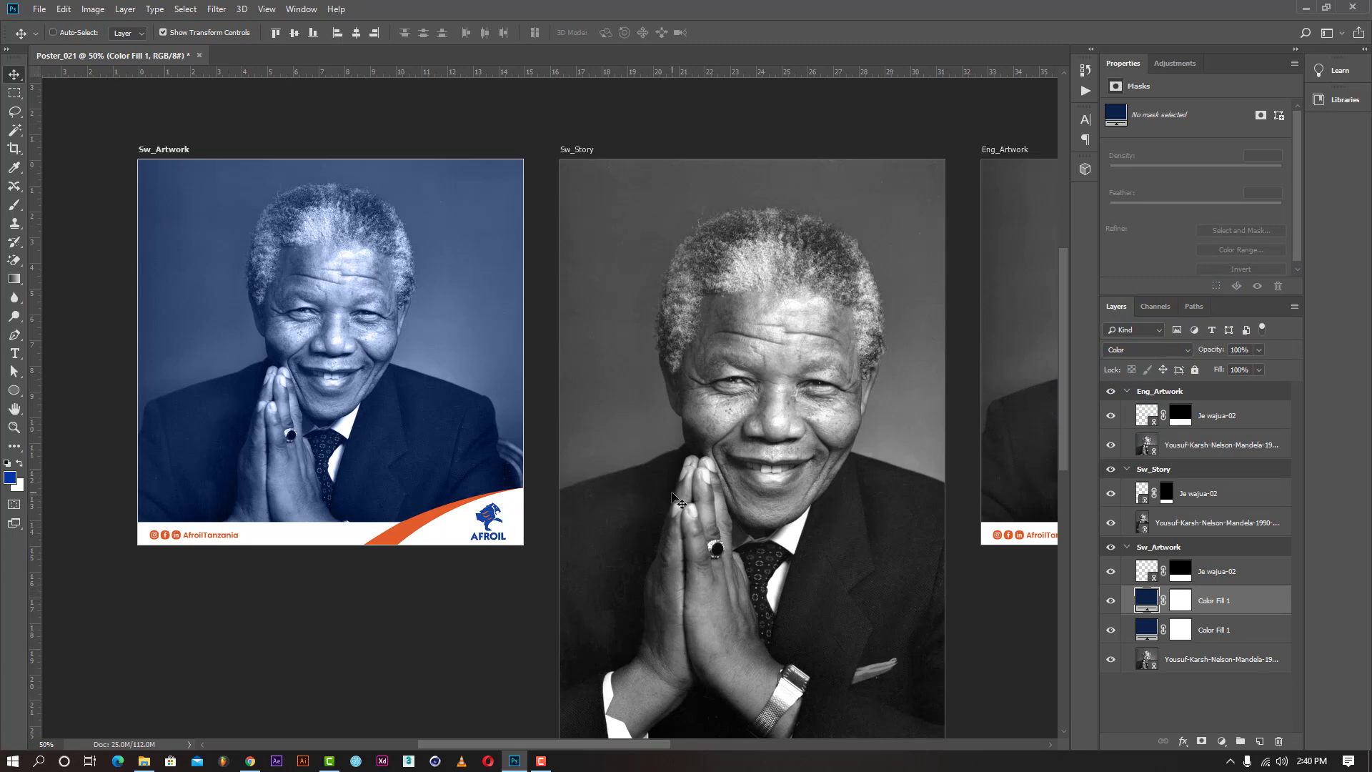
scroll(679, 500, "down", 1)
scroll(673, 498, "down", 2)
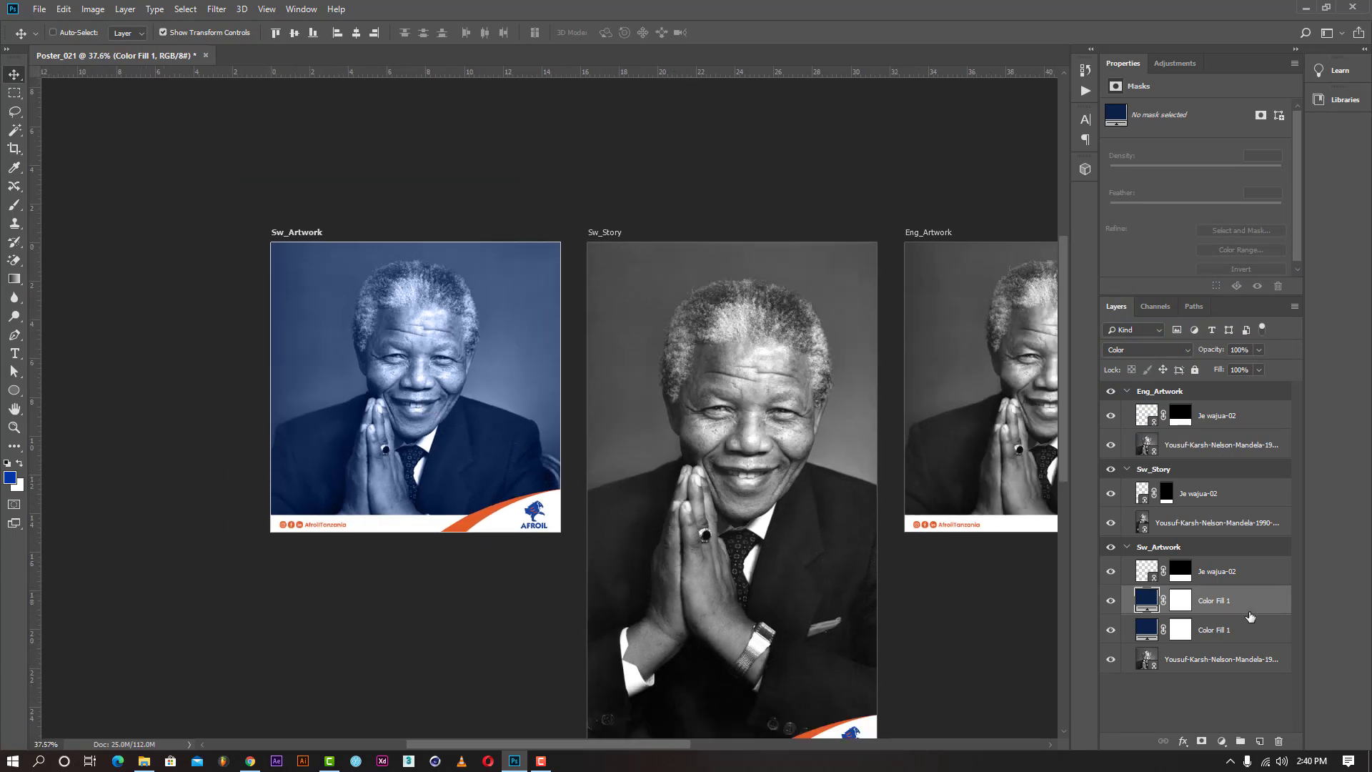
left_click_drag(1221, 600, 1222, 430)
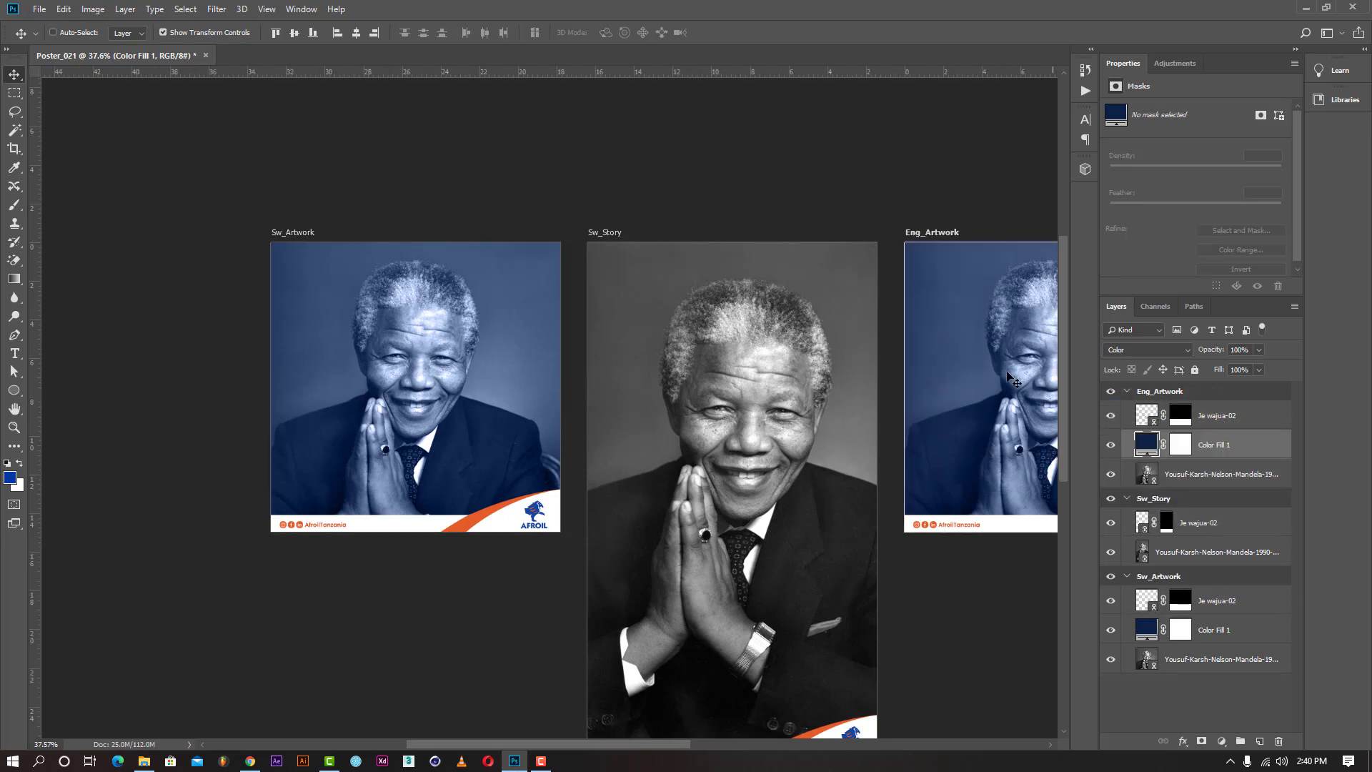
Add a solid color fill of 0036a5 above Je wajua-02 in Sw_Story and set its blend mode to Color.
left_click_drag(672, 742, 724, 744)
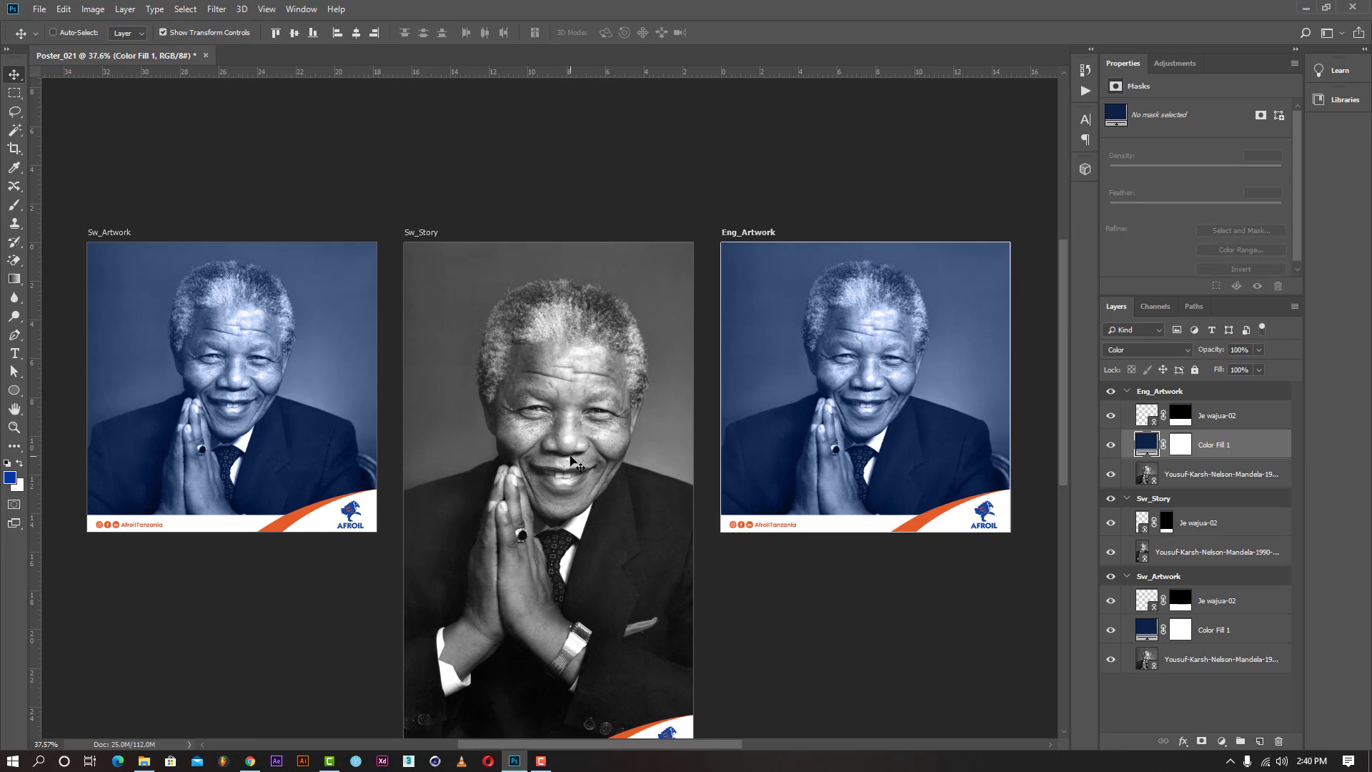
left_click_drag(574, 421, 574, 341)
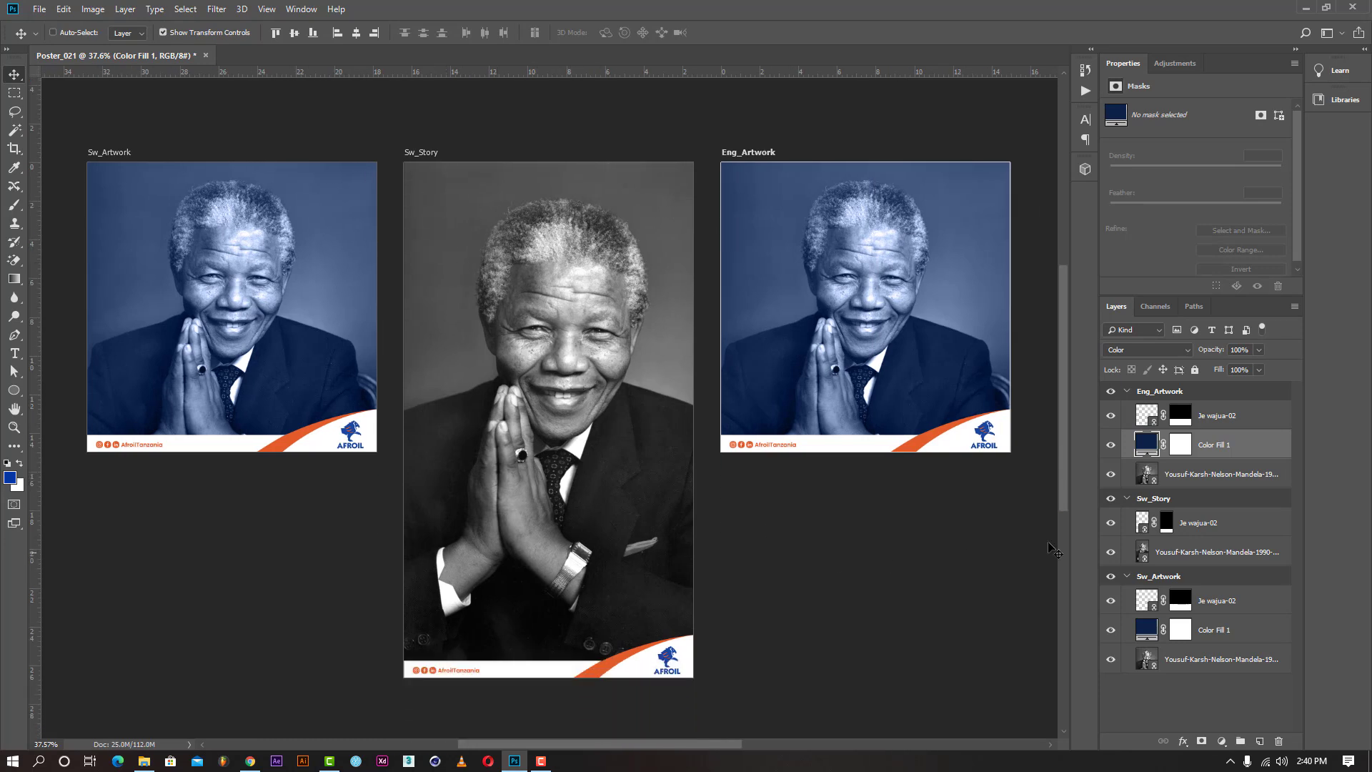
left_click(1190, 525)
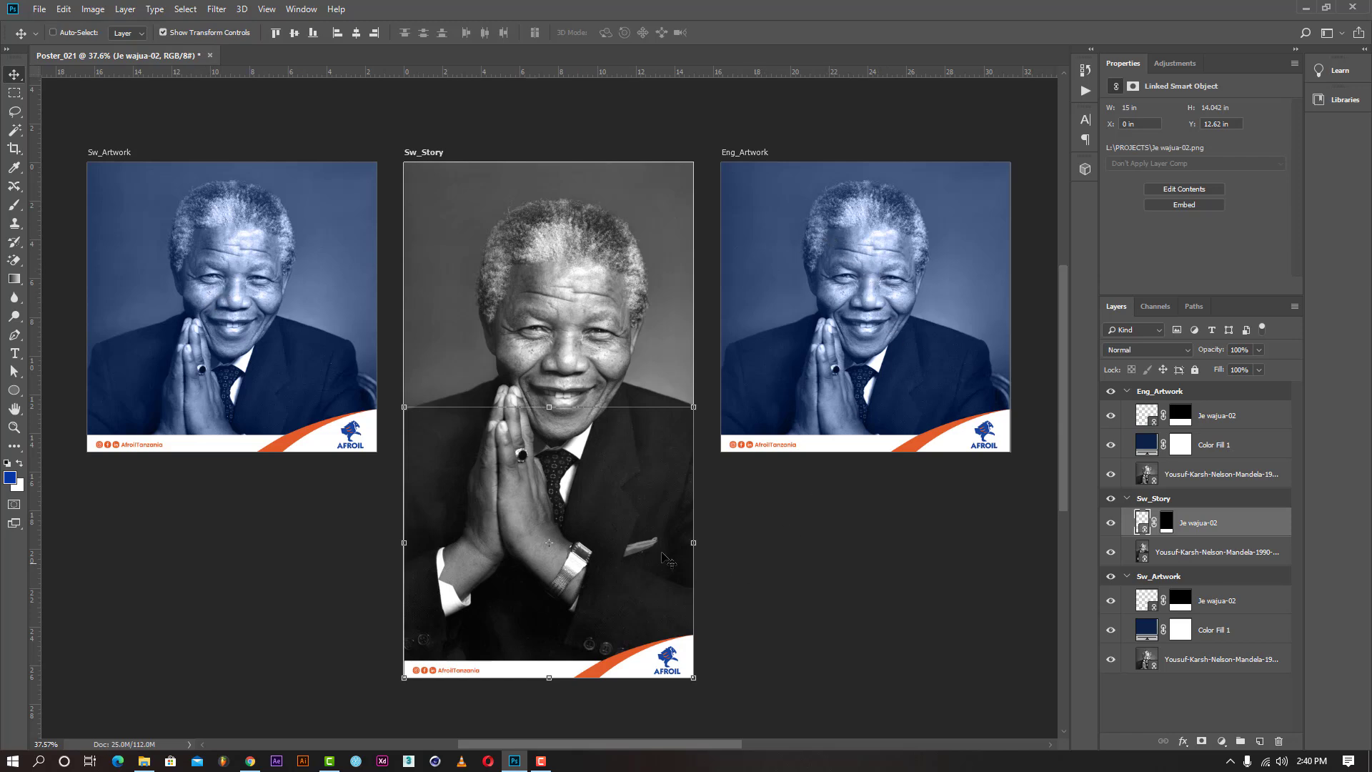
left_click(1221, 741)
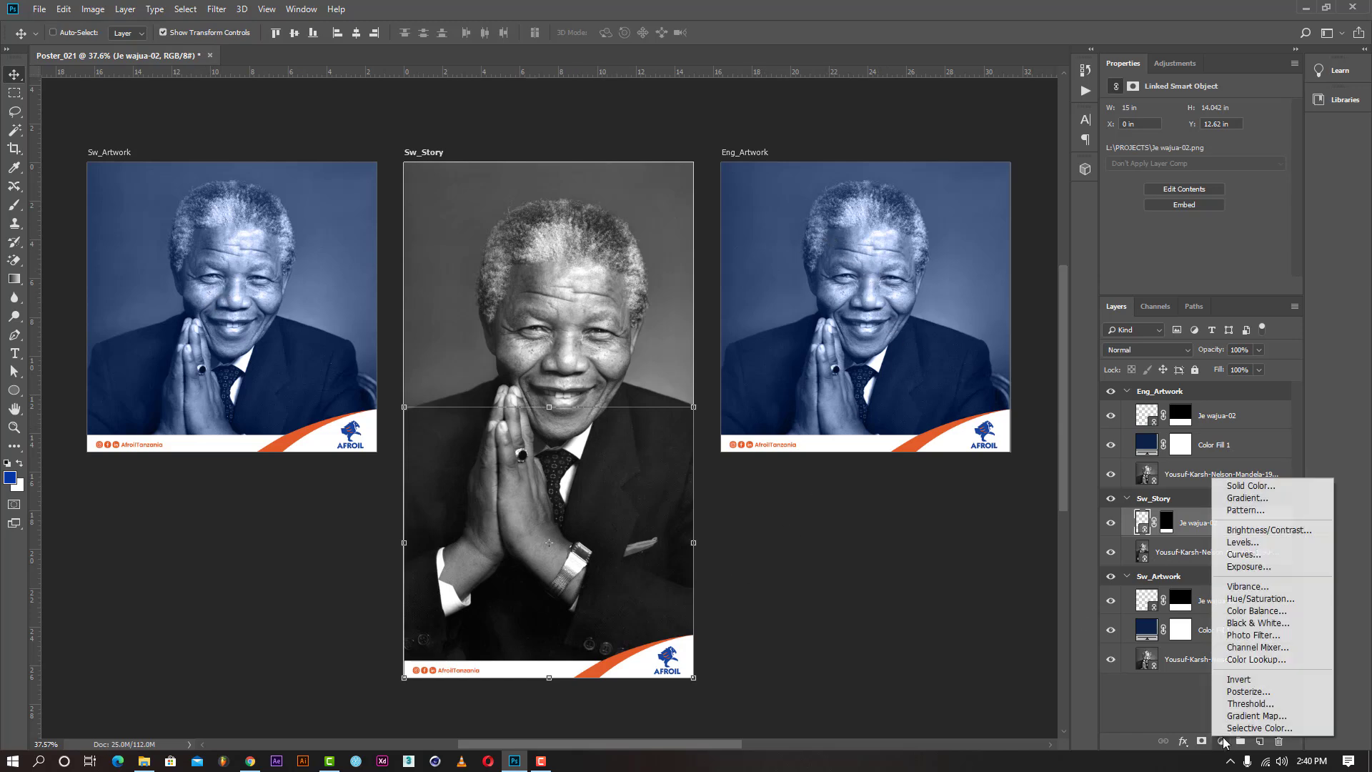
left_click(1246, 486)
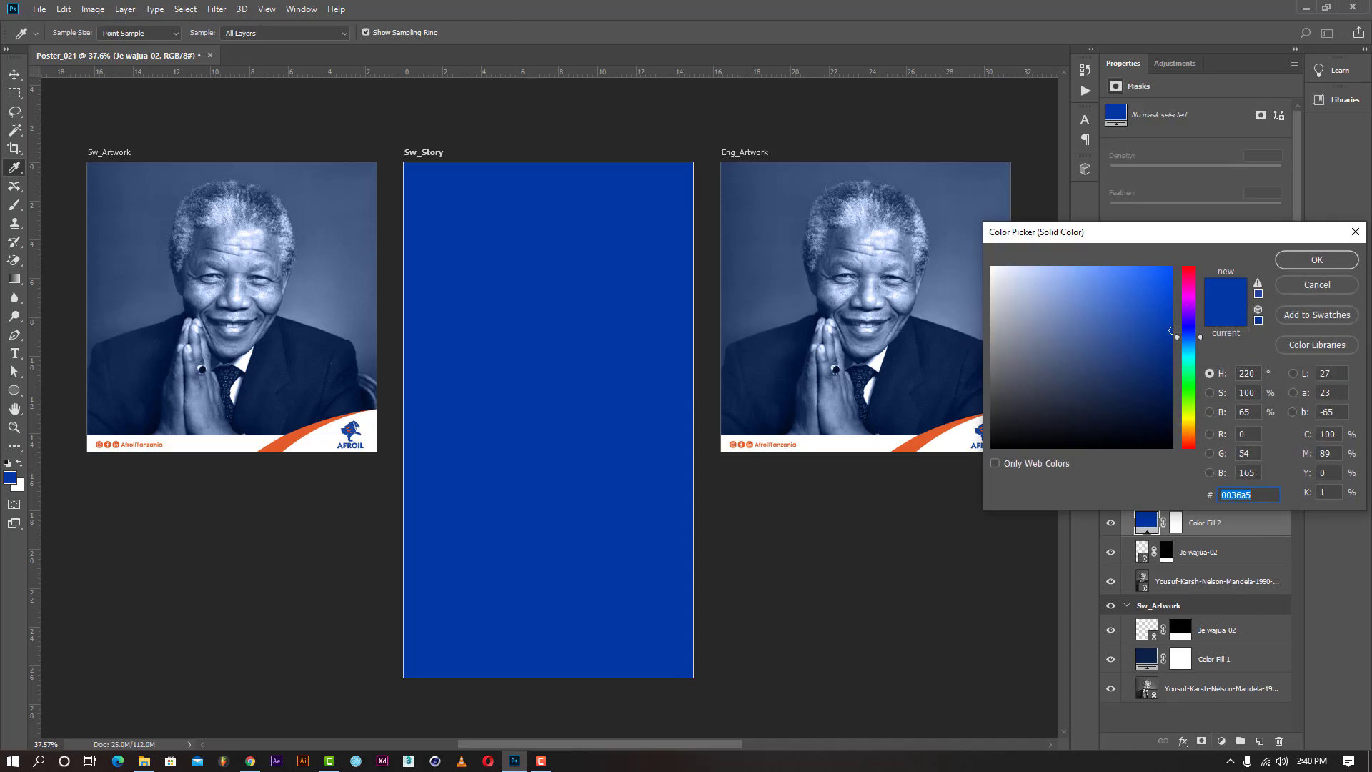
left_click(1318, 259)
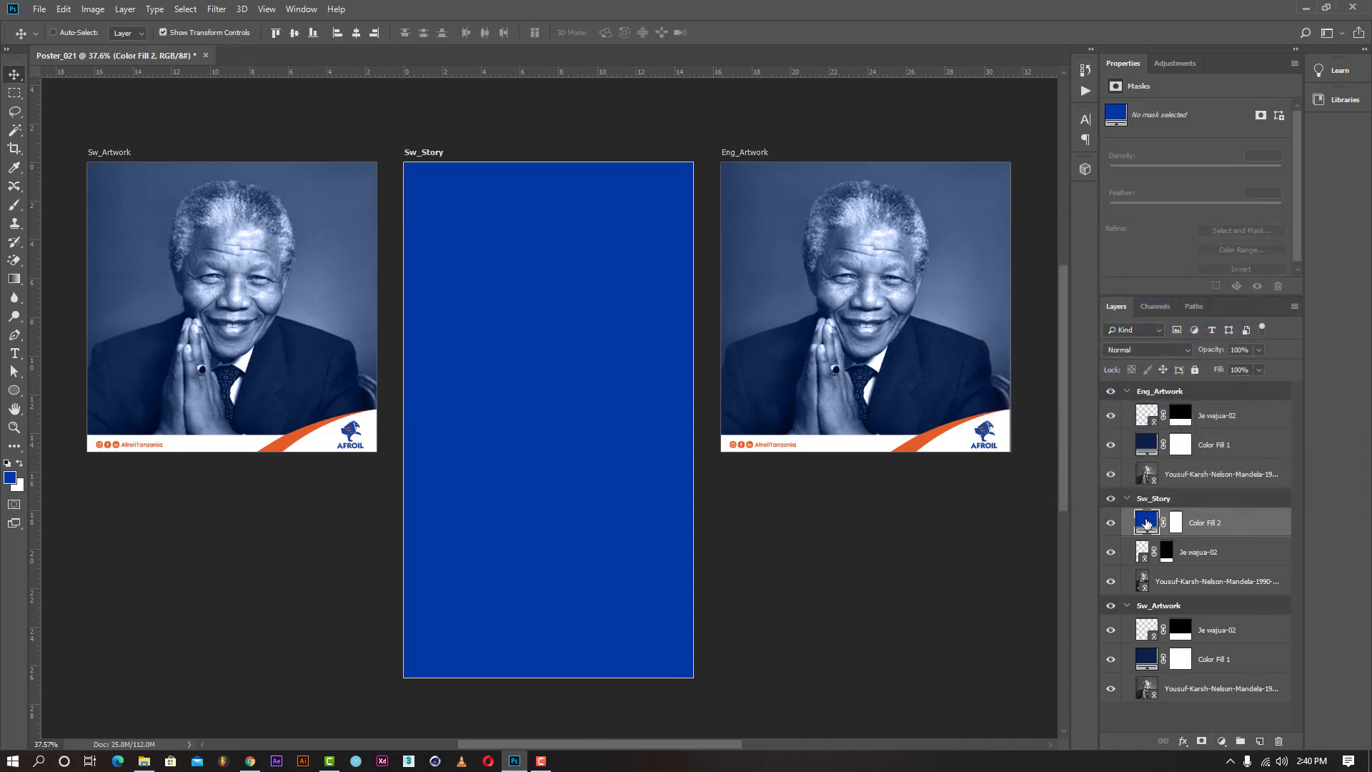
left_click(1150, 350)
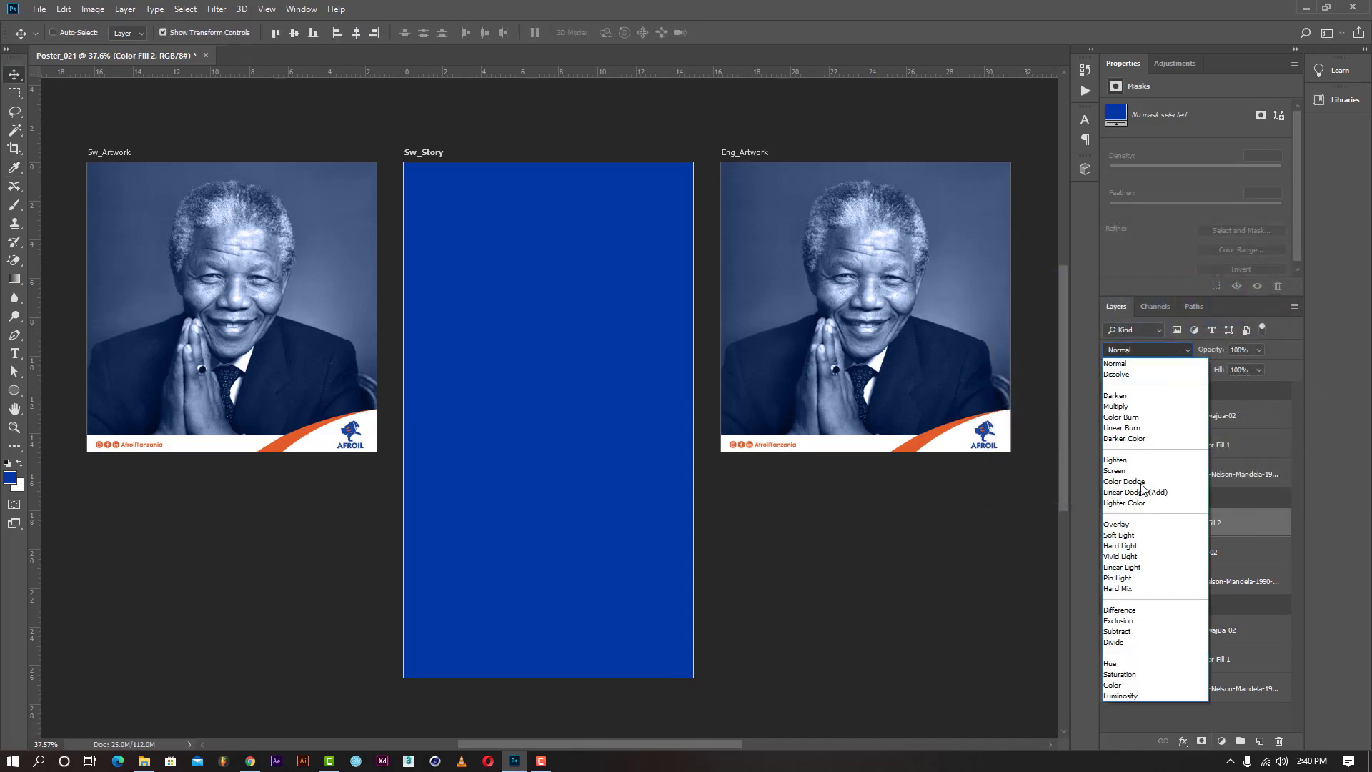
left_click(1132, 685)
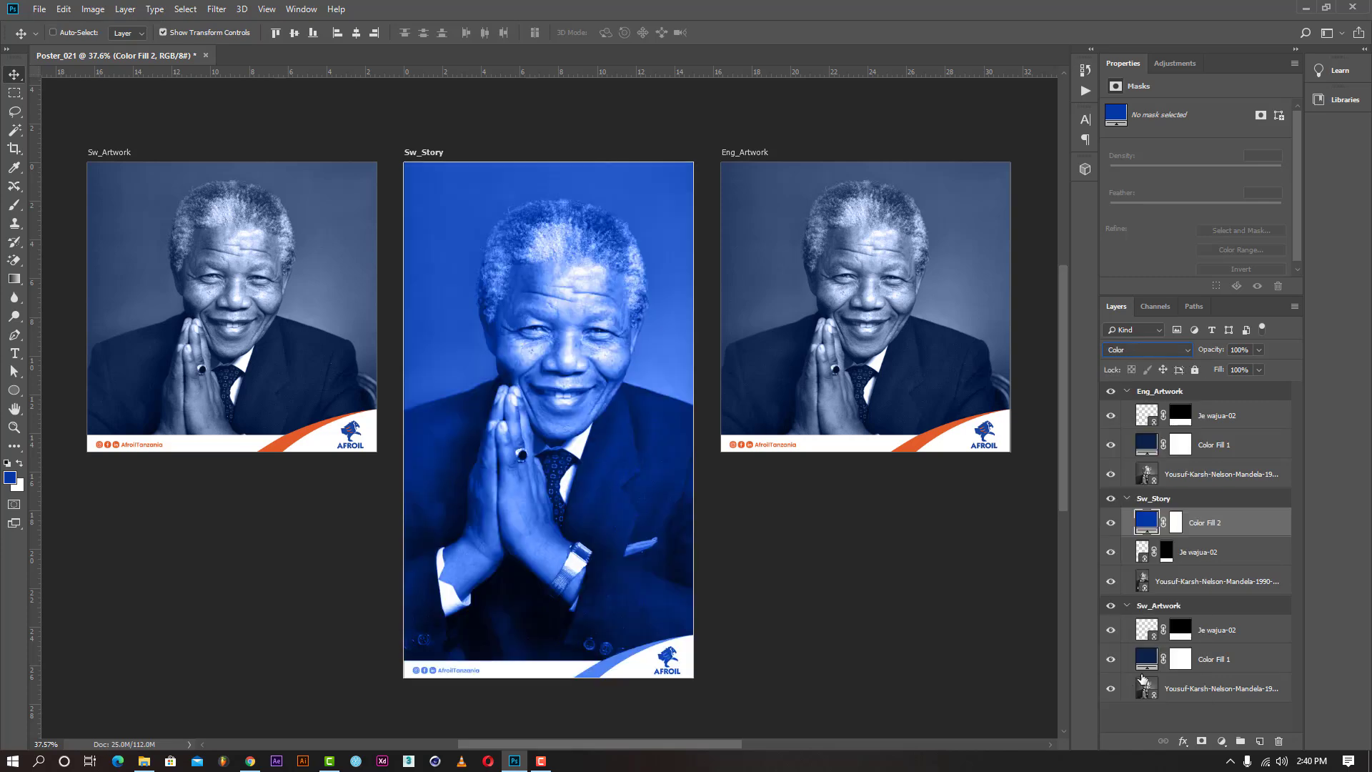
Copy the hex color 0c2148 from Eng_Artwork's Color Fill 1 and apply it to Color Fill 2 in Sw_Story.
left_click(1147, 446)
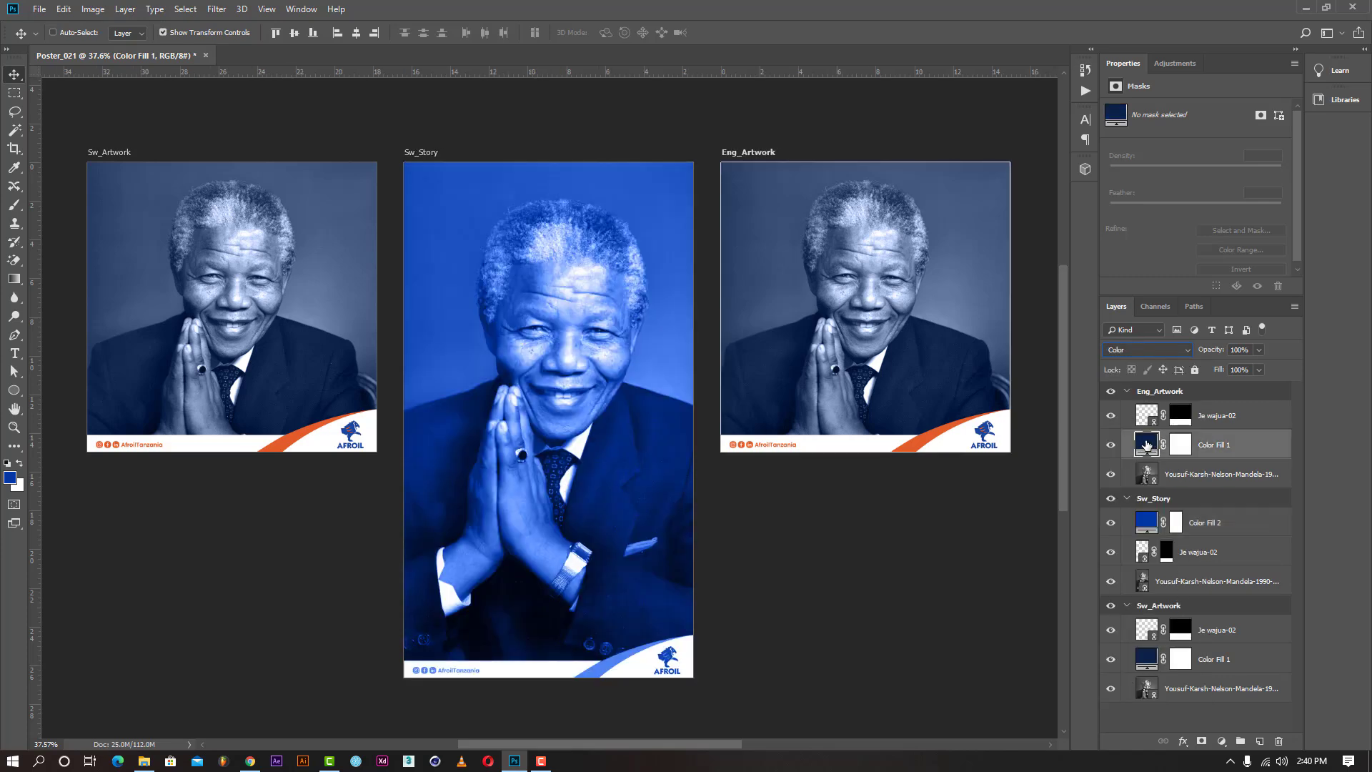
double_click(1147, 444)
right_click(1254, 496)
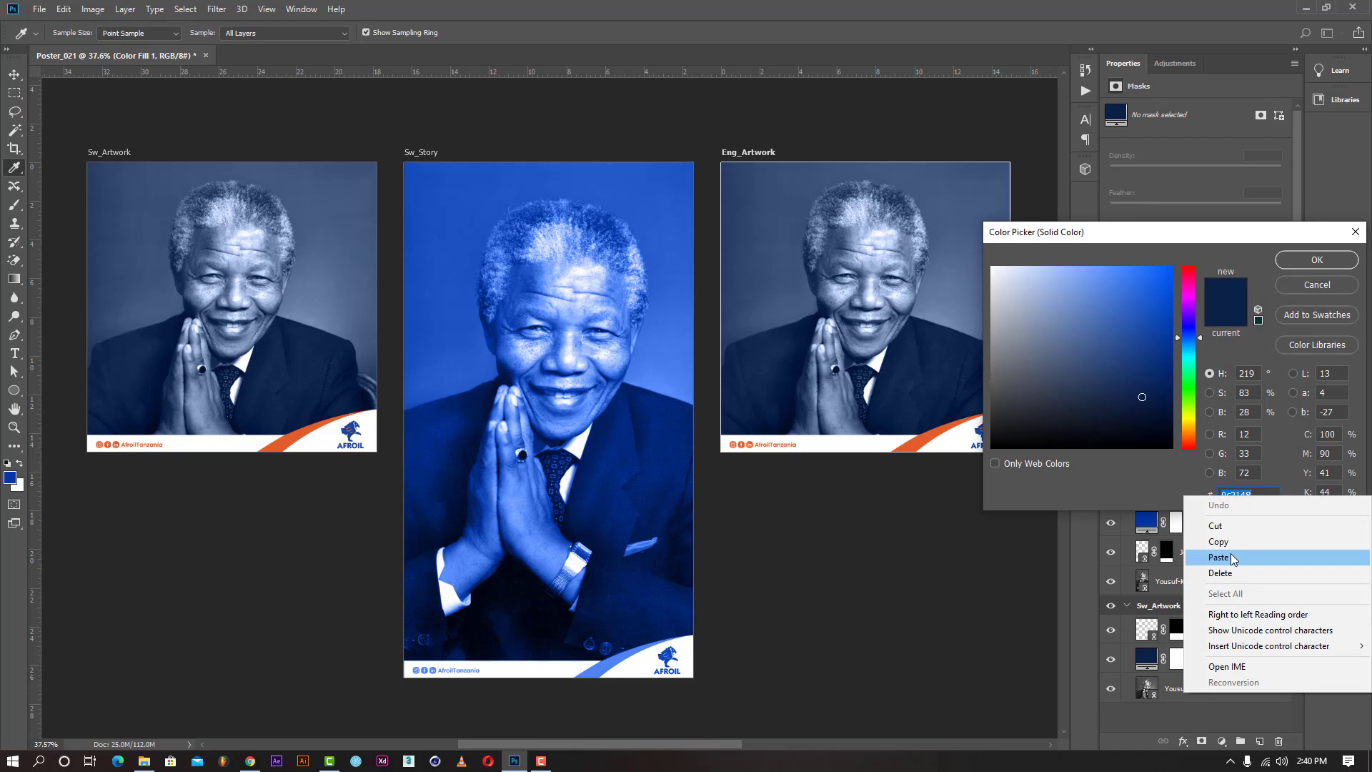
left_click(1232, 545)
left_click(1339, 259)
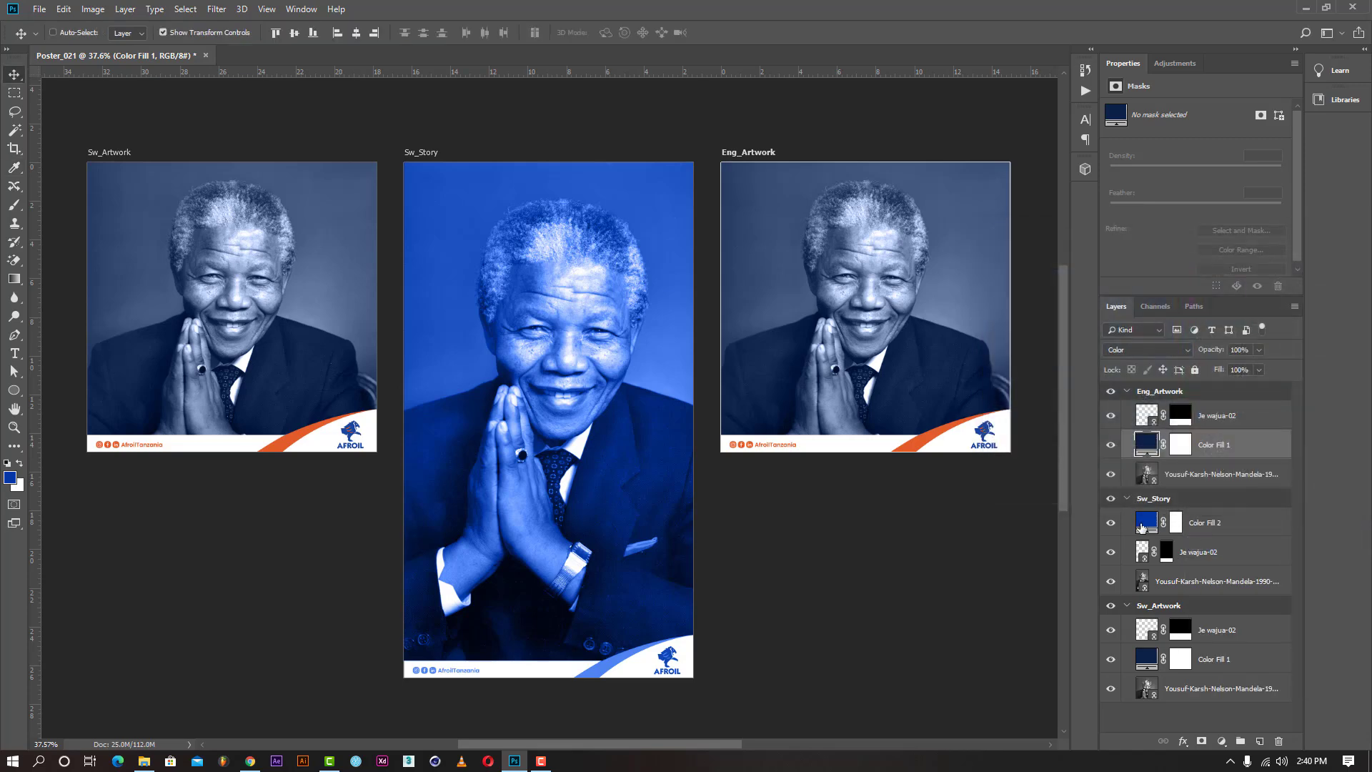
double_click(1146, 523)
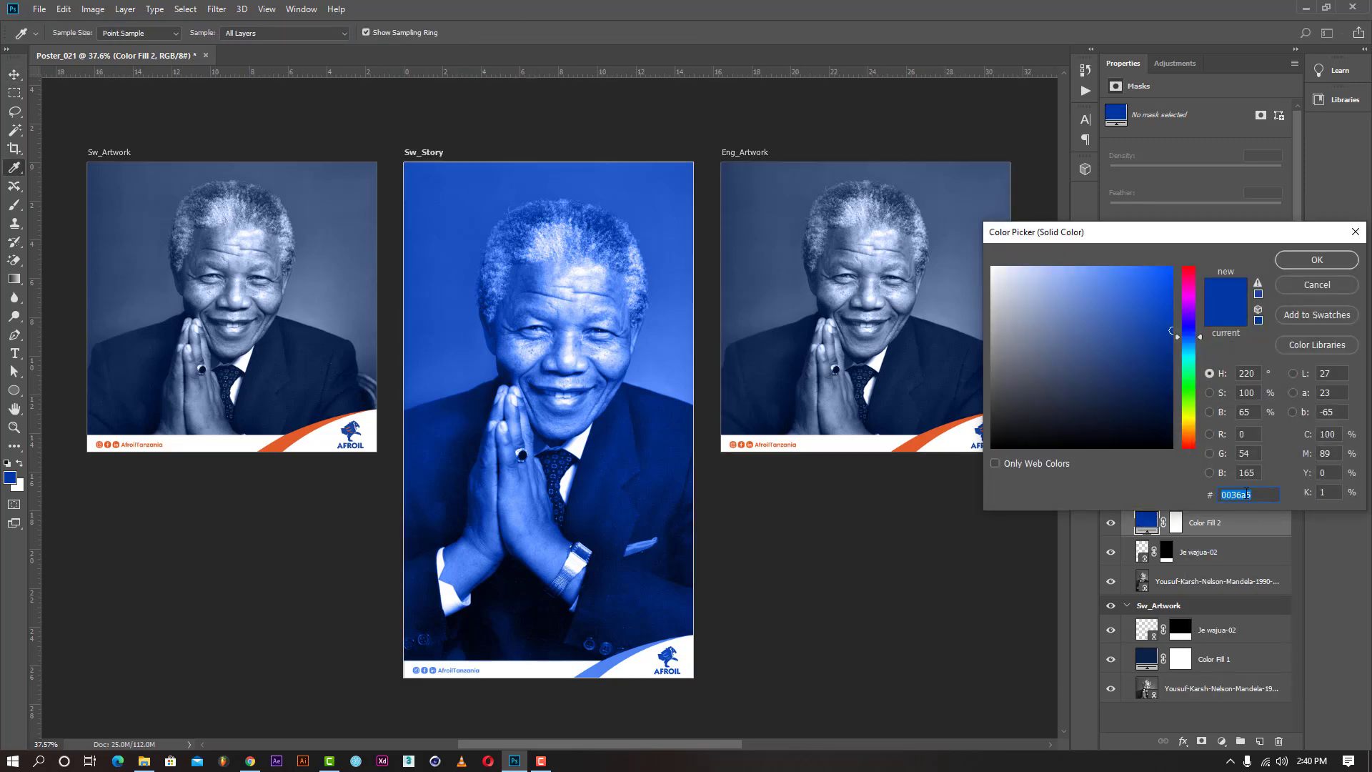
right_click(1245, 505)
left_click(1255, 557)
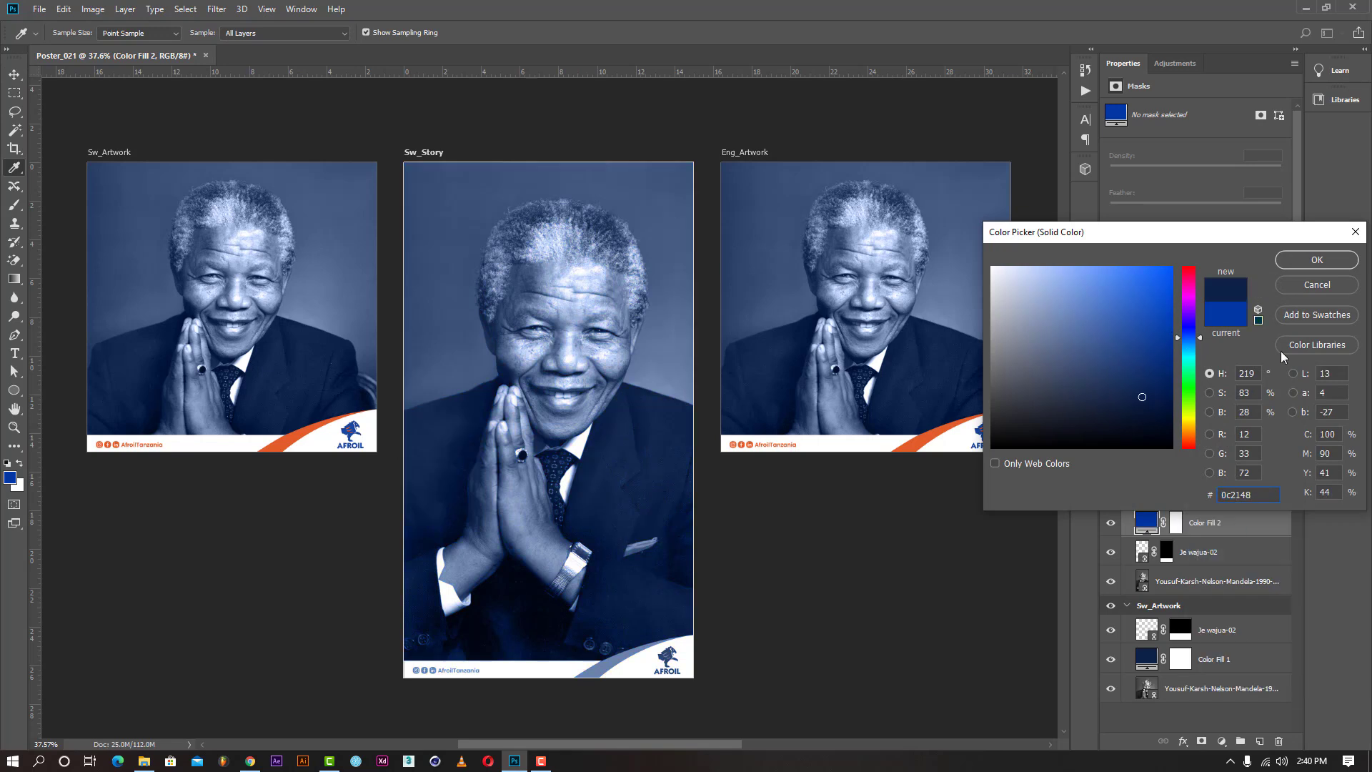
left_click(1302, 259)
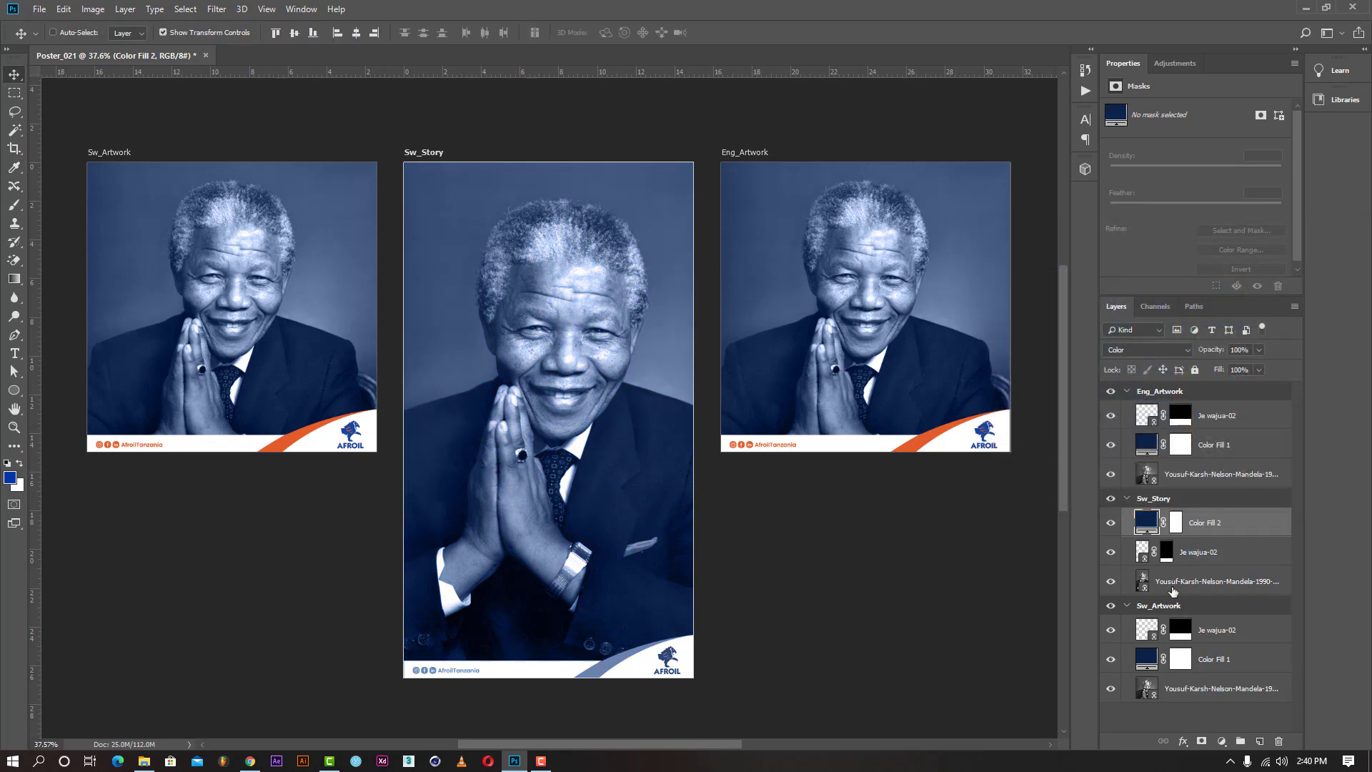
left_click(1126, 499)
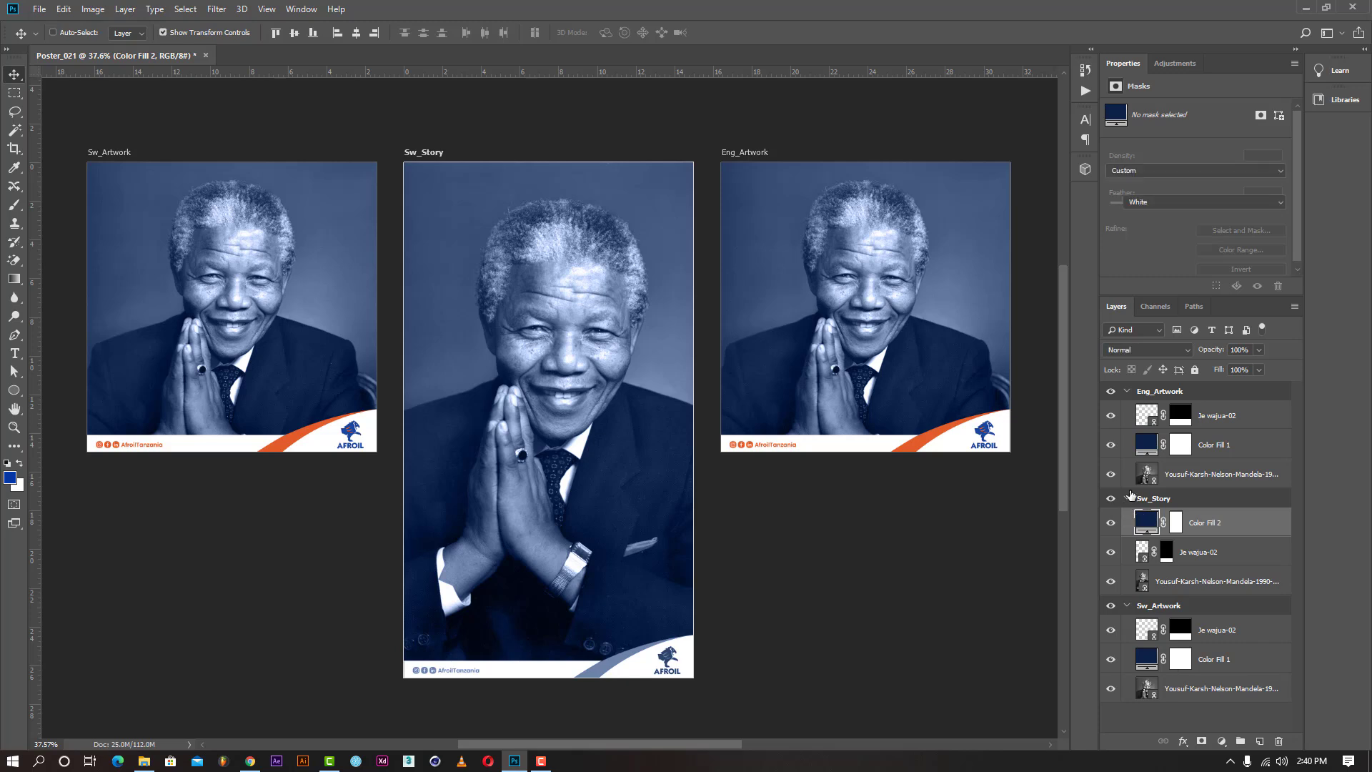
Collapse the Eng_Artwork, Sw_Story and Sw_Artwork artboards in the layer list and clear the layer selection.
left_click(1127, 391)
left_click(1127, 430)
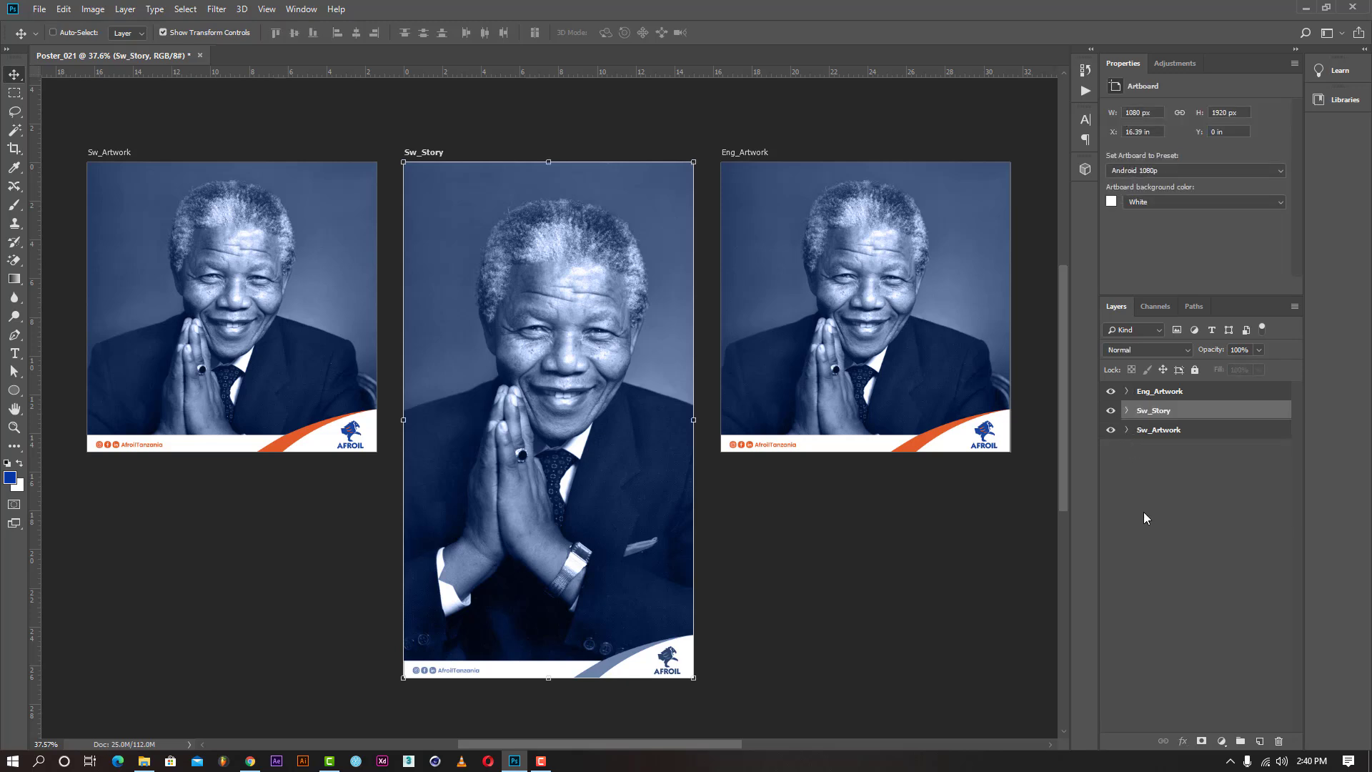
left_click(1146, 520)
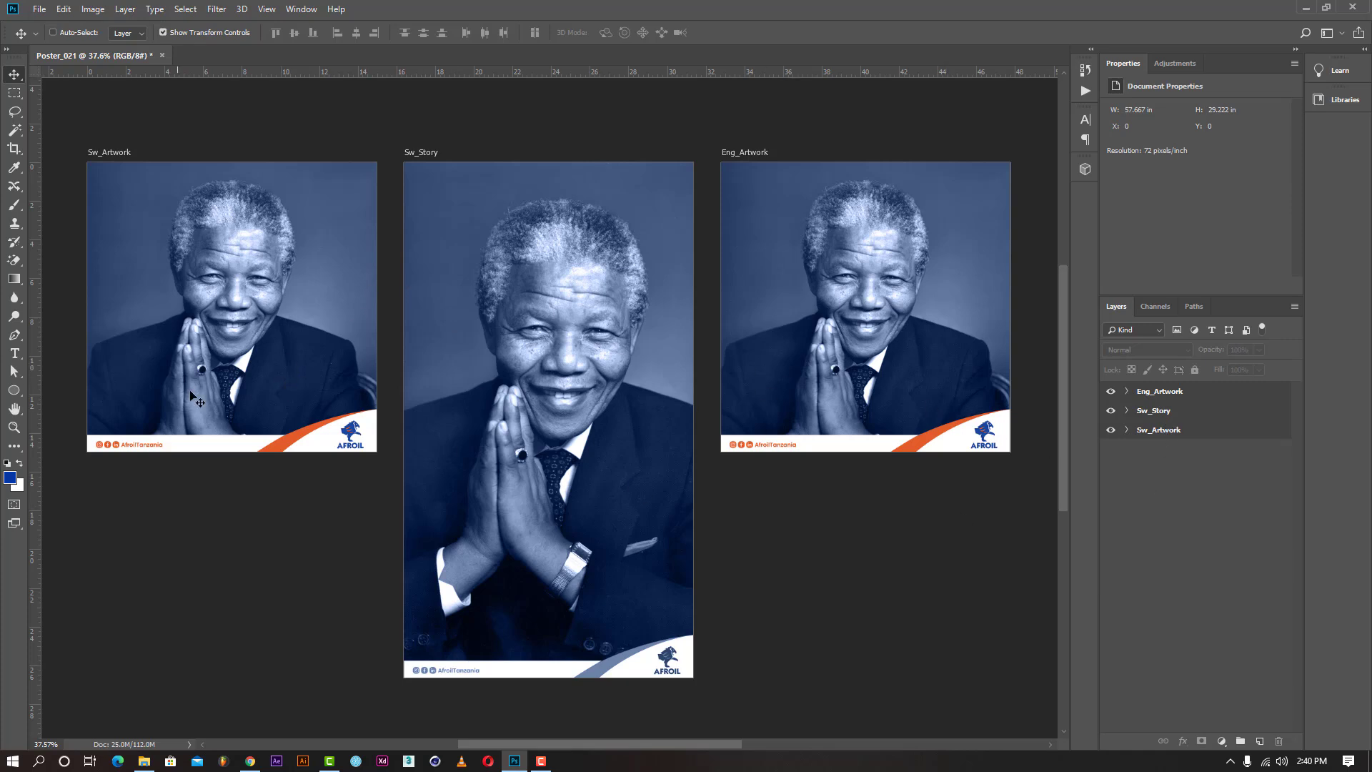
Switch to the Google Docs brief, copy the heading MondayMotivation, and return to Photoshop.
left_click(250, 760)
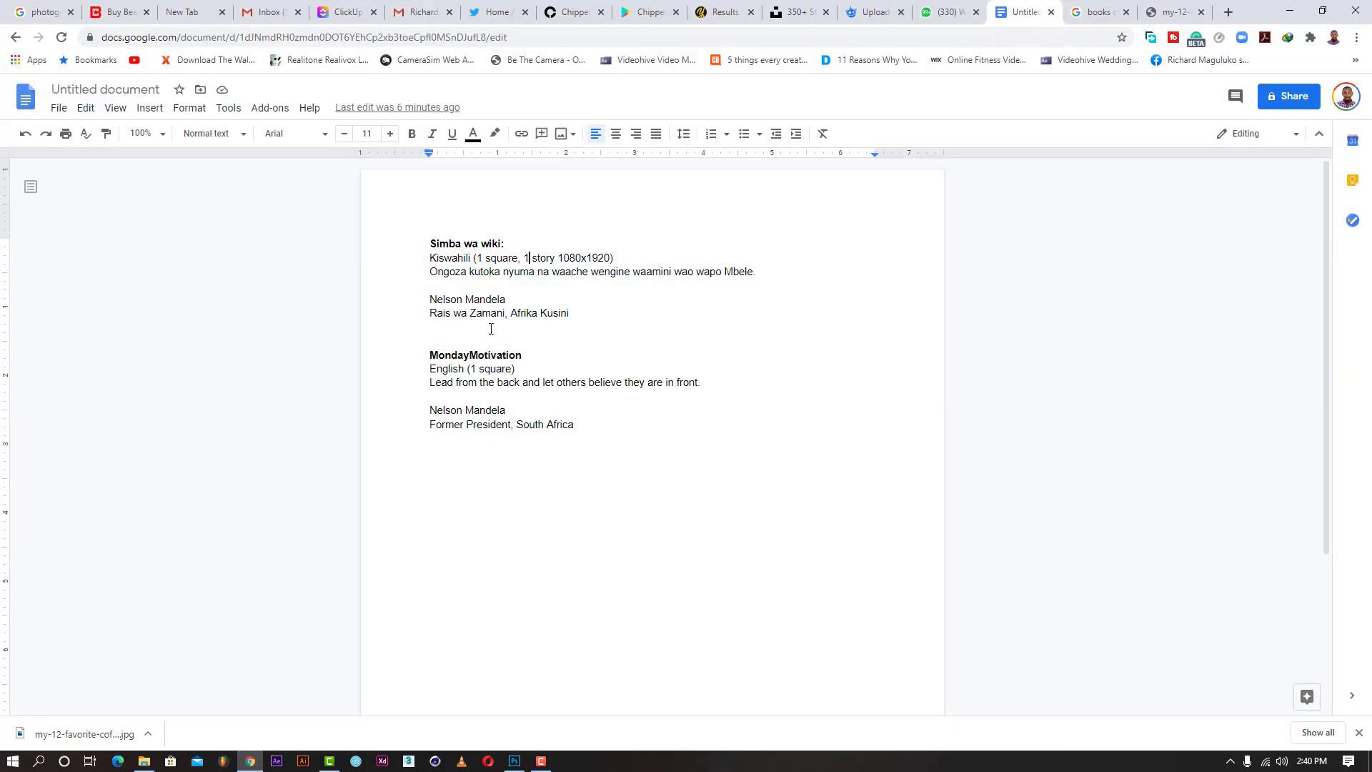
left_click_drag(523, 356, 429, 355)
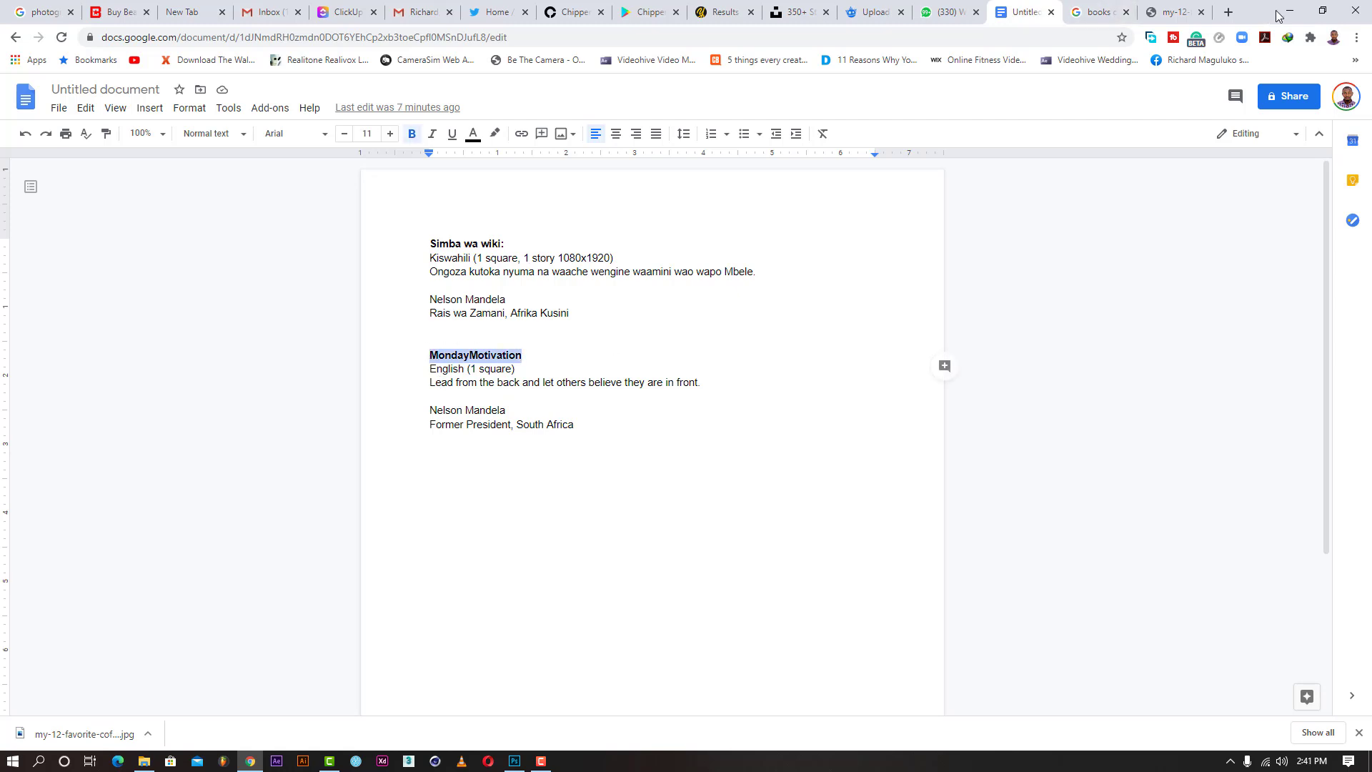
left_click(1290, 11)
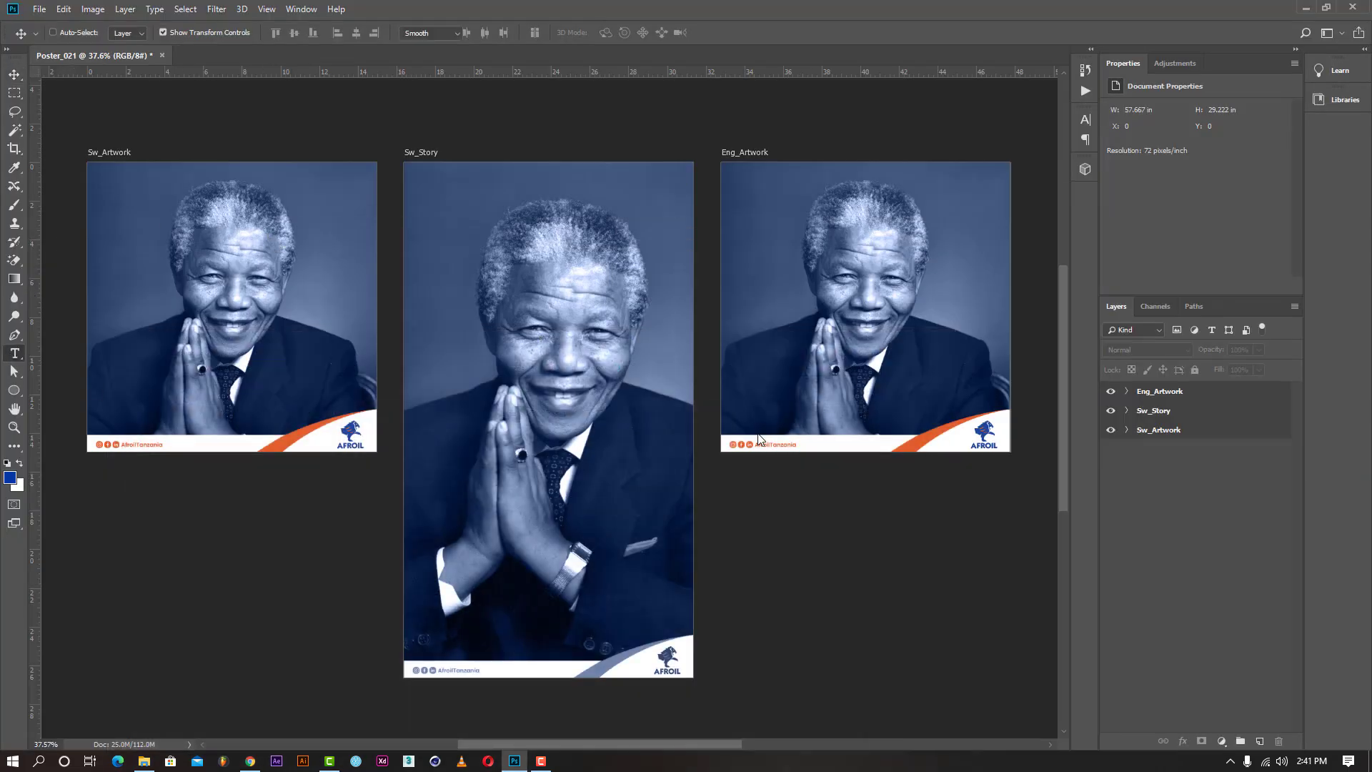
Paste MondayMotivation as a new text layer over the portrait in Sw_Artwork.
left_click(1126, 429)
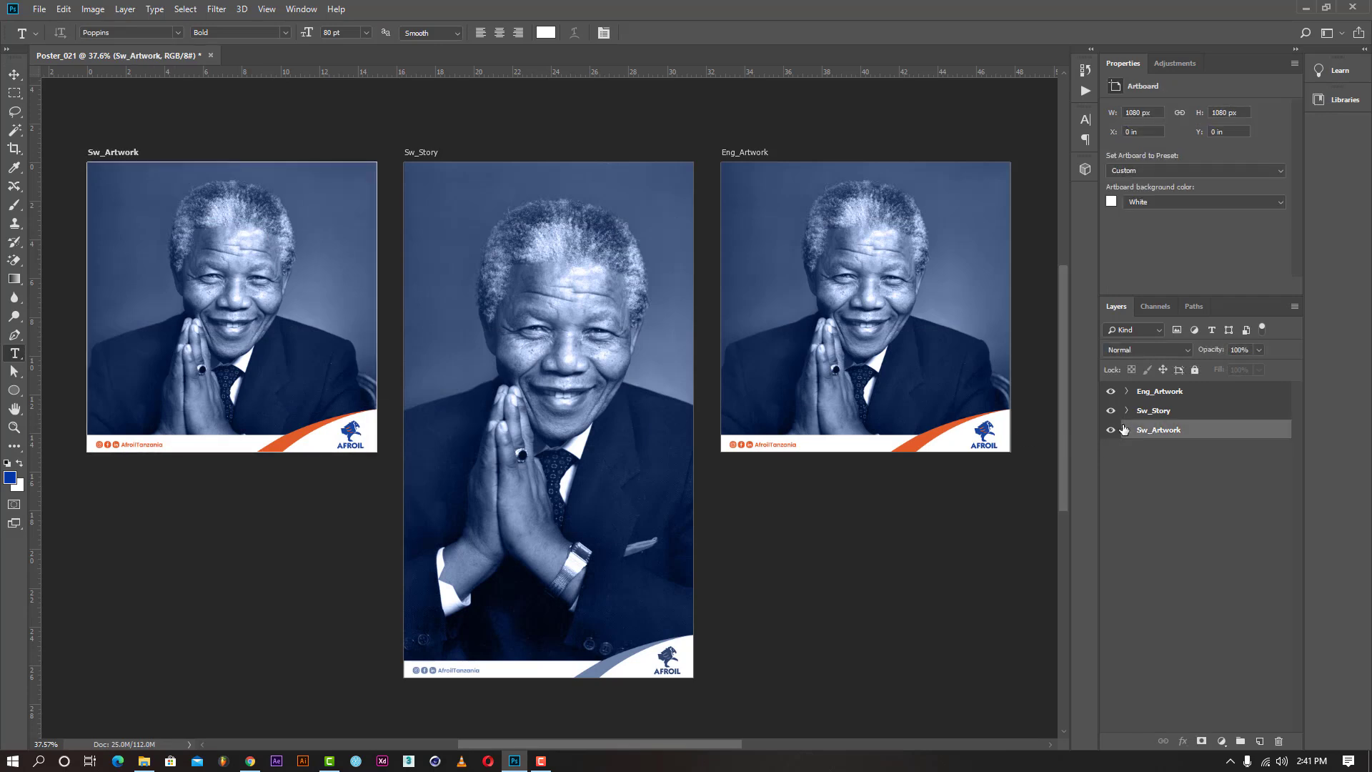
left_click(1127, 431)
left_click(1194, 573)
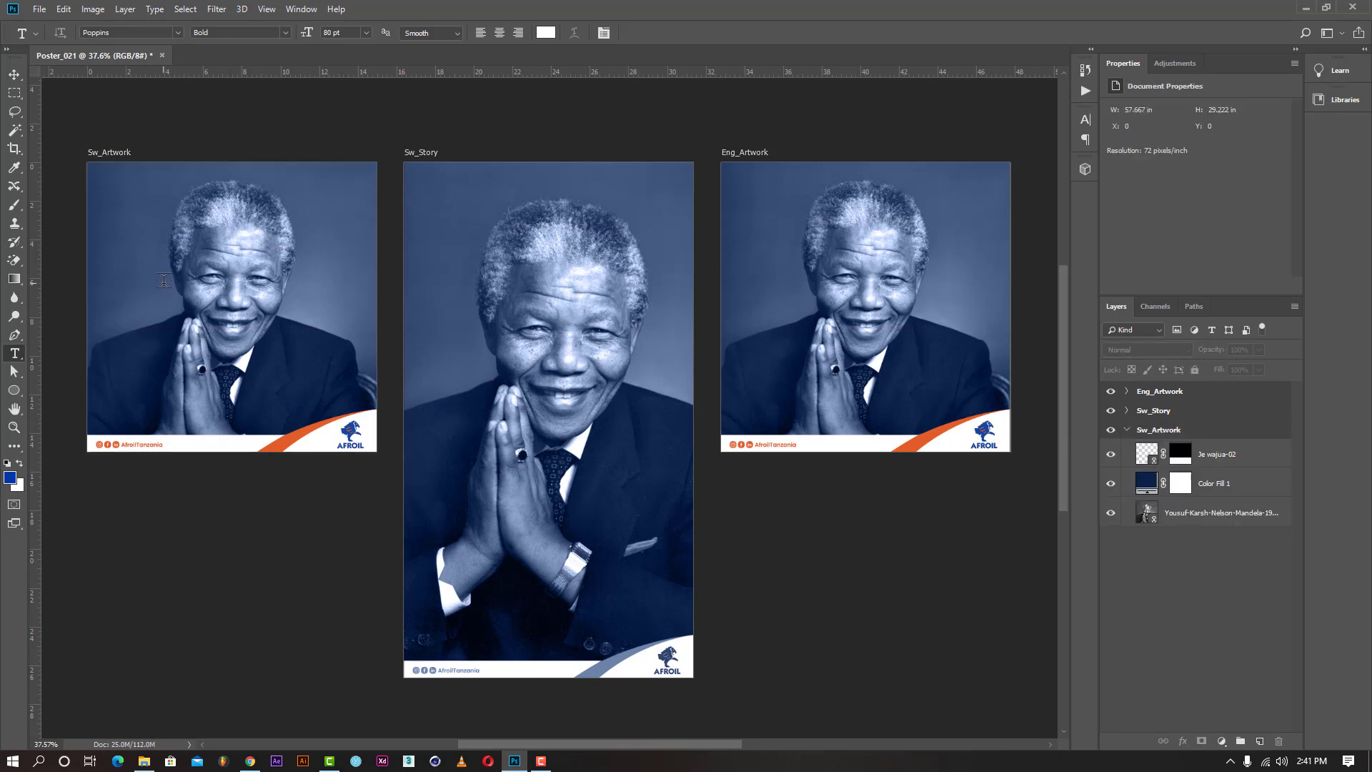
left_click(221, 336)
key("ctrl+v")
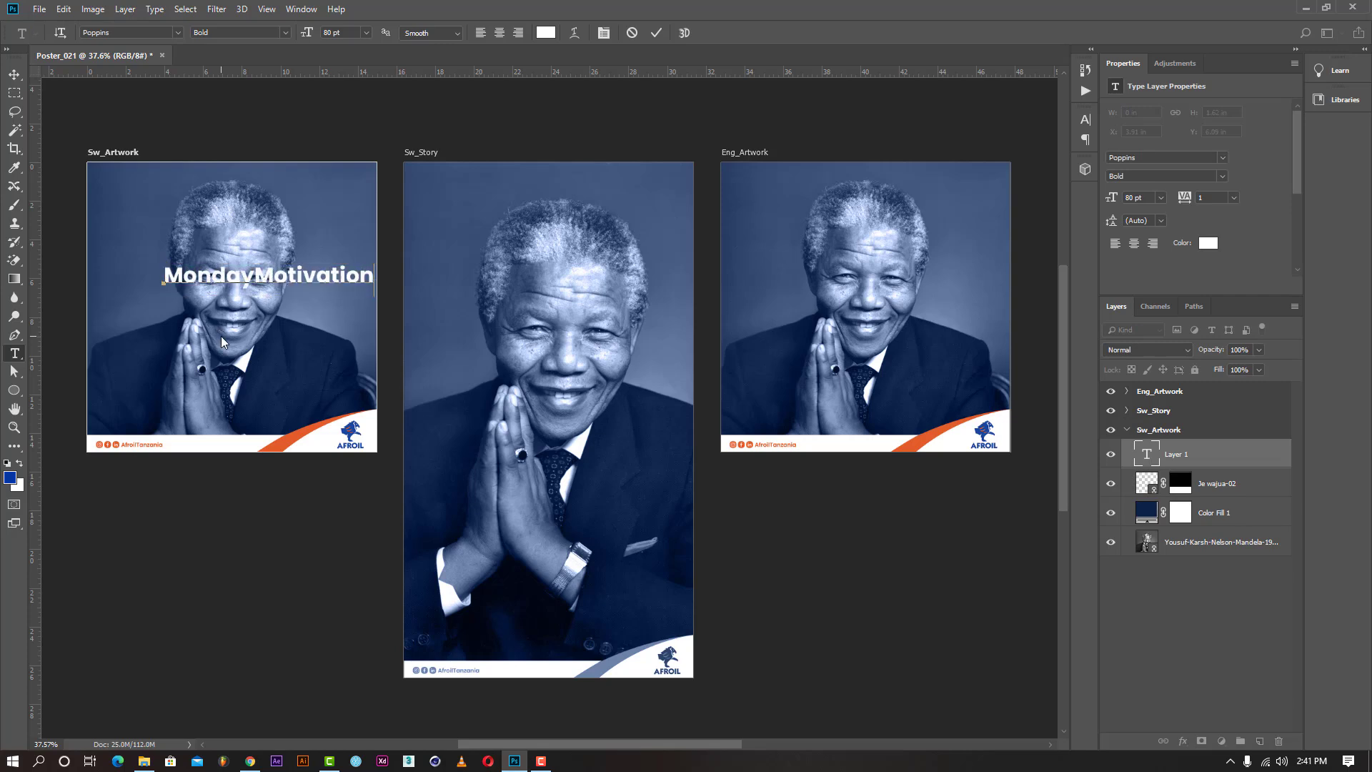
left_click(656, 33)
Transfer the MondayMotivation text layer to Eng_Artwork and position it in that artboard's upper-left corner.
left_click_drag(1179, 455, 1181, 393)
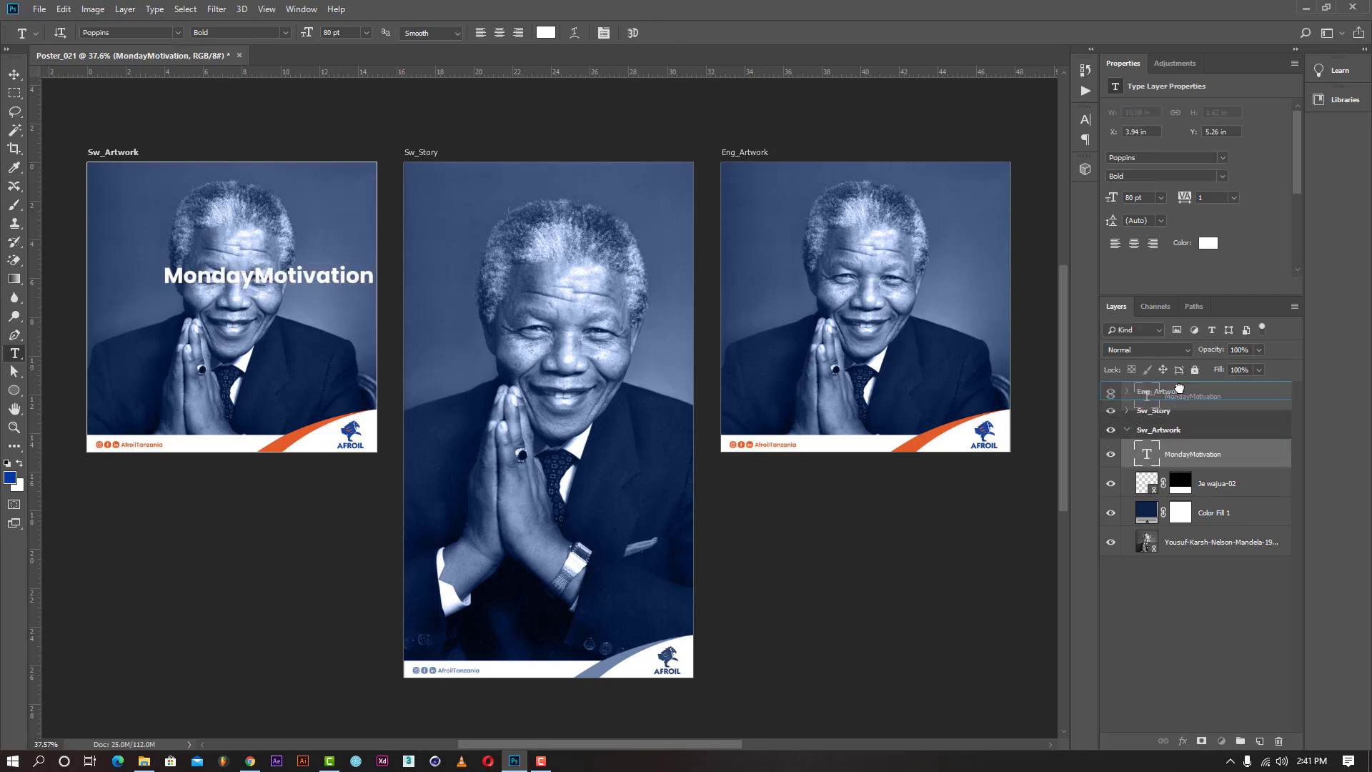
left_click(14, 74)
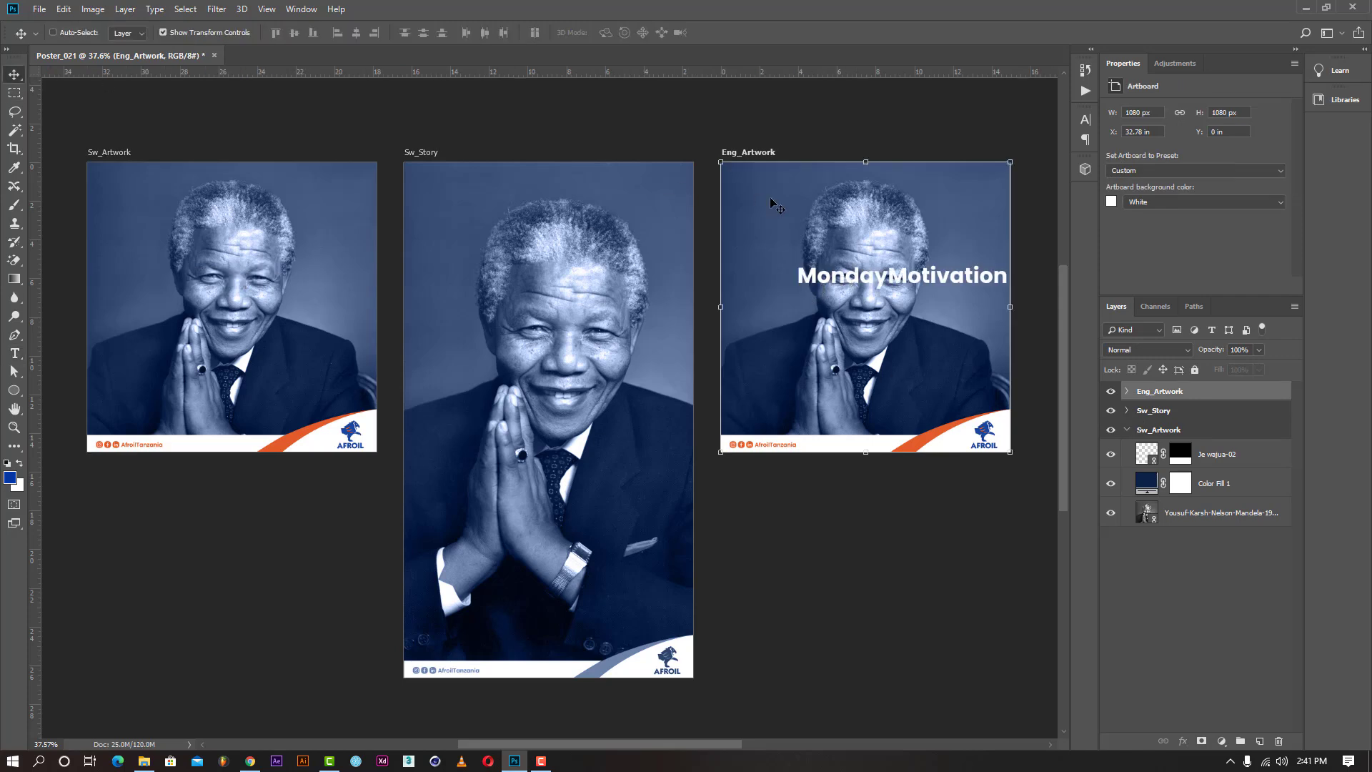
left_click(1126, 392)
left_click(932, 280, "ctrl")
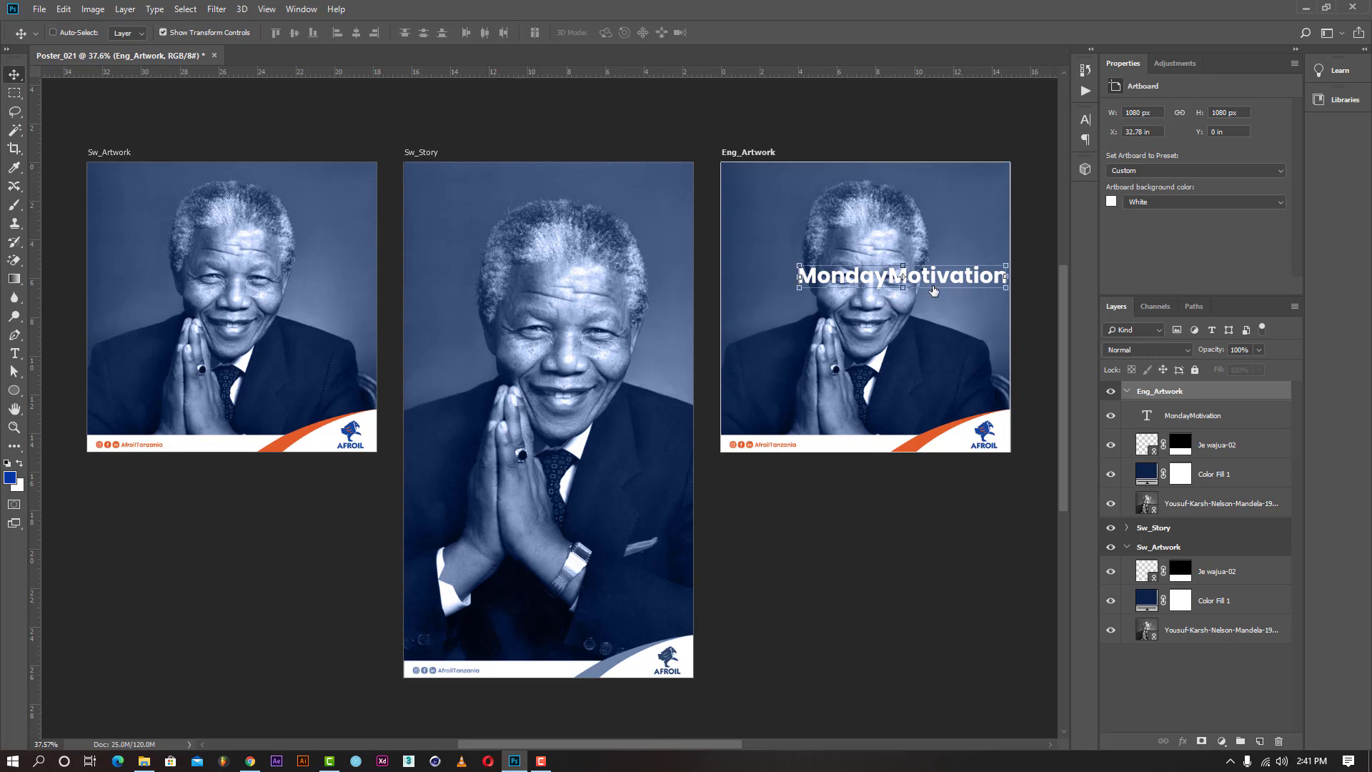
left_click_drag(934, 280, 865, 196)
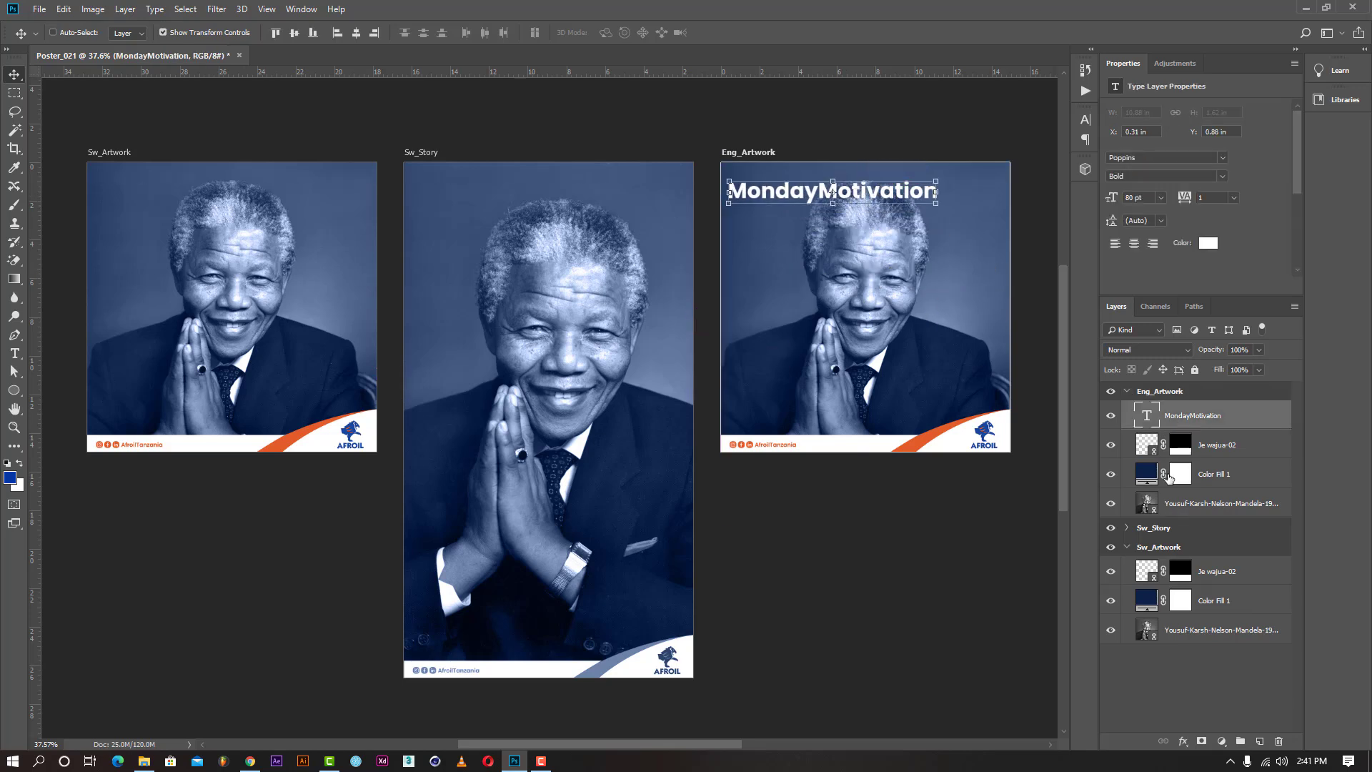
Set the MondayMotivation text size to 36 pt.
double_click(1146, 415)
left_click(368, 33)
left_click(348, 182)
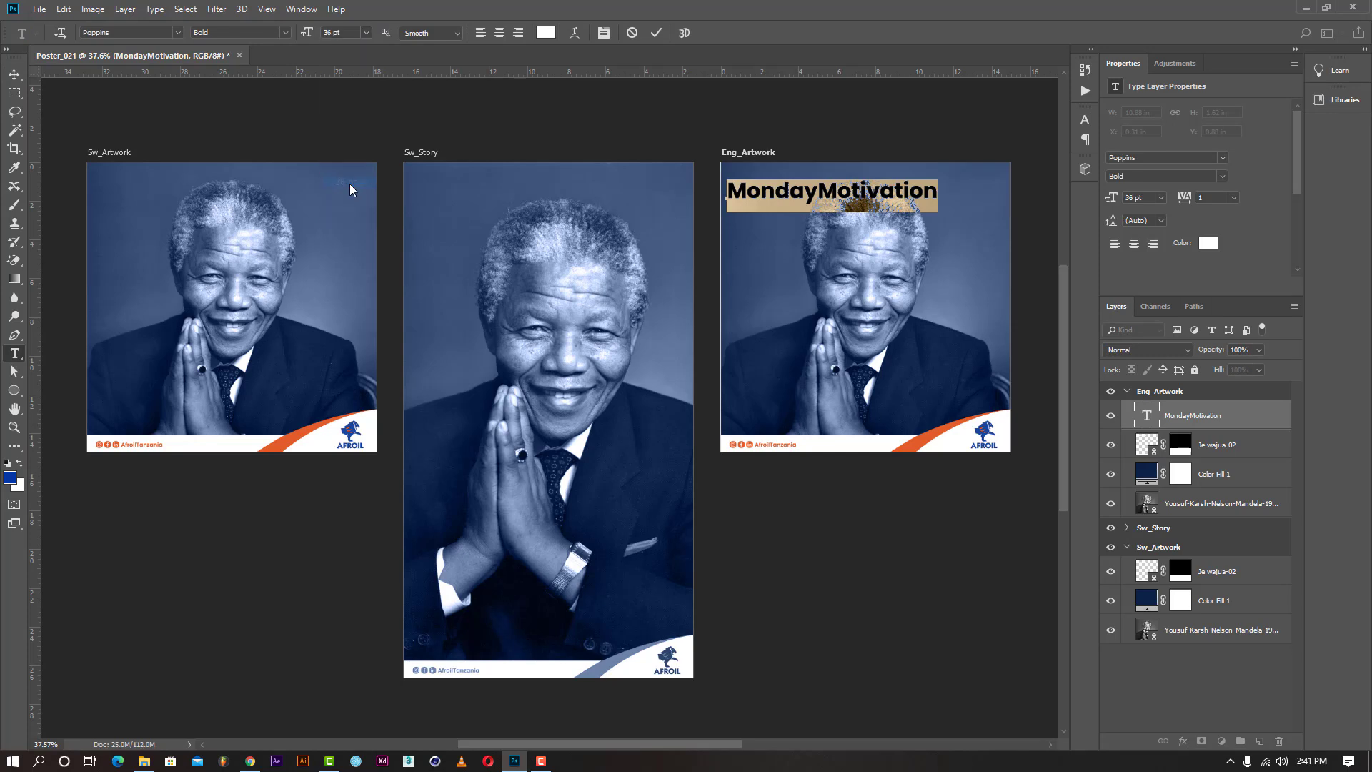
left_click(655, 33)
key("v")
left_click(1193, 651)
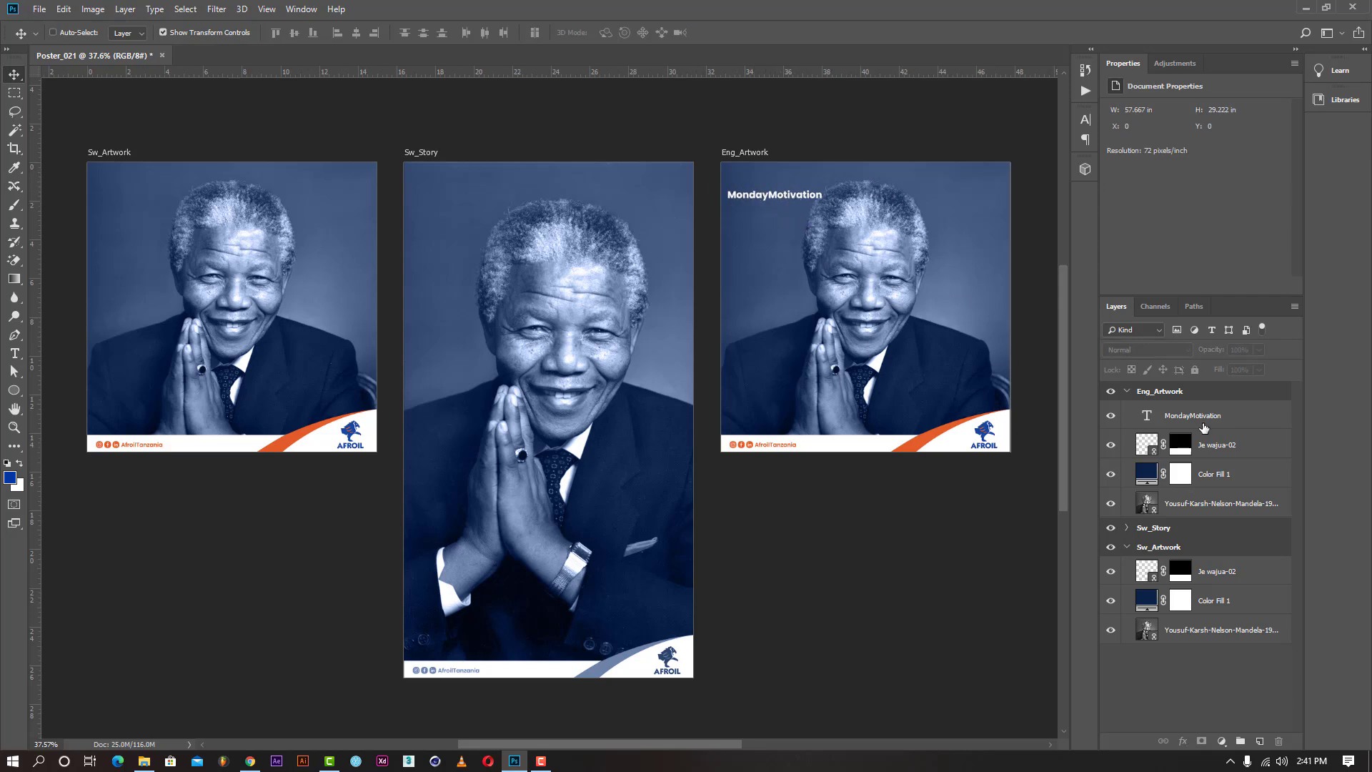
Draw a rectangle of about 406 x 75 px behind the MondayMotivation text in Eng_Artwork, above the Je wajua-02 layer.
left_click(1215, 443)
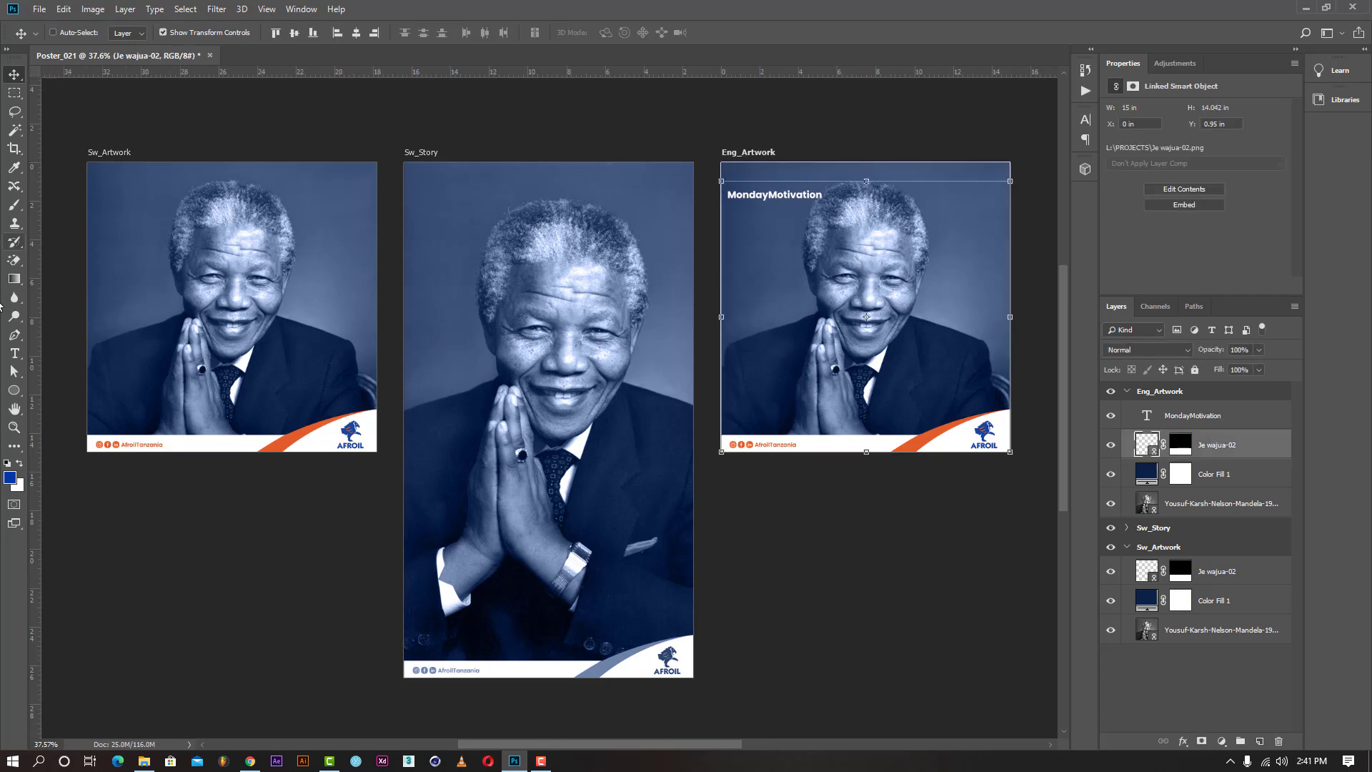
right_click(27, 399)
left_click(71, 391)
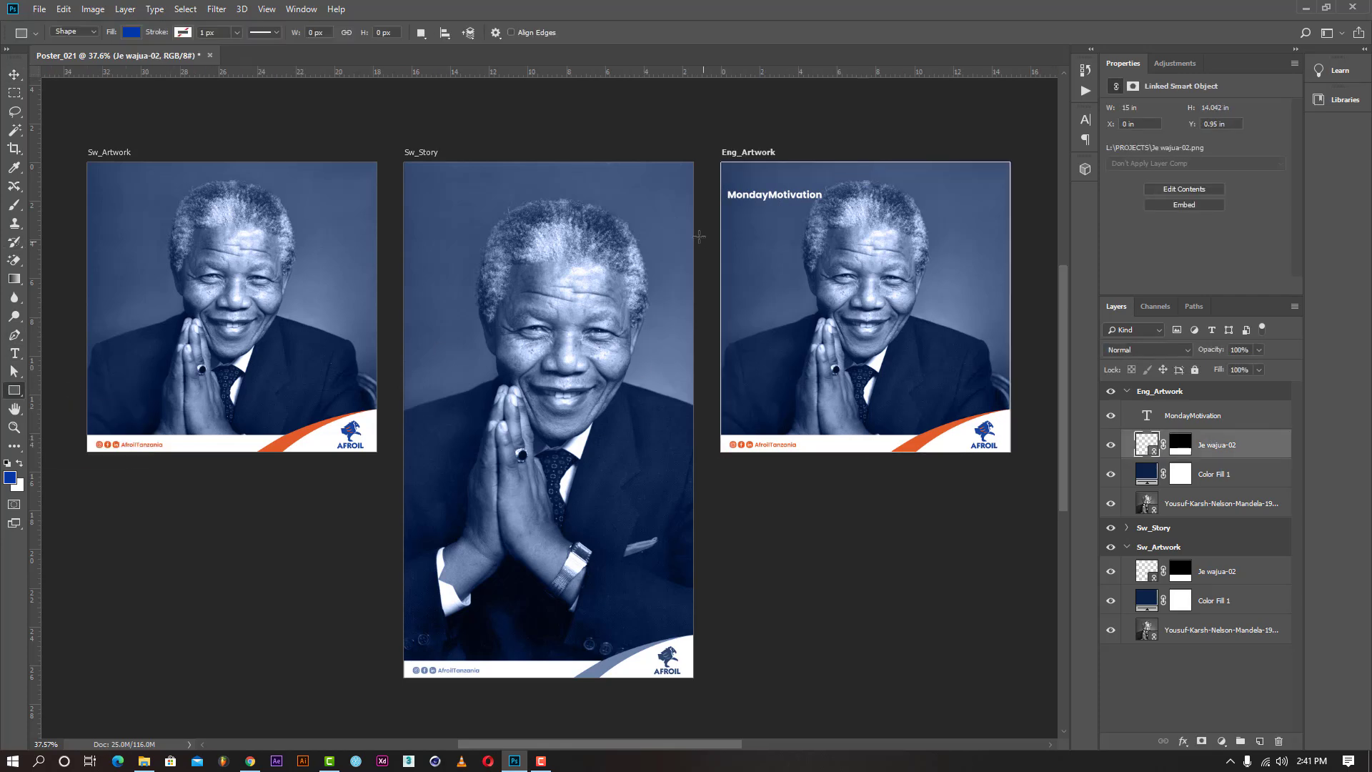
left_click_drag(716, 184, 826, 204)
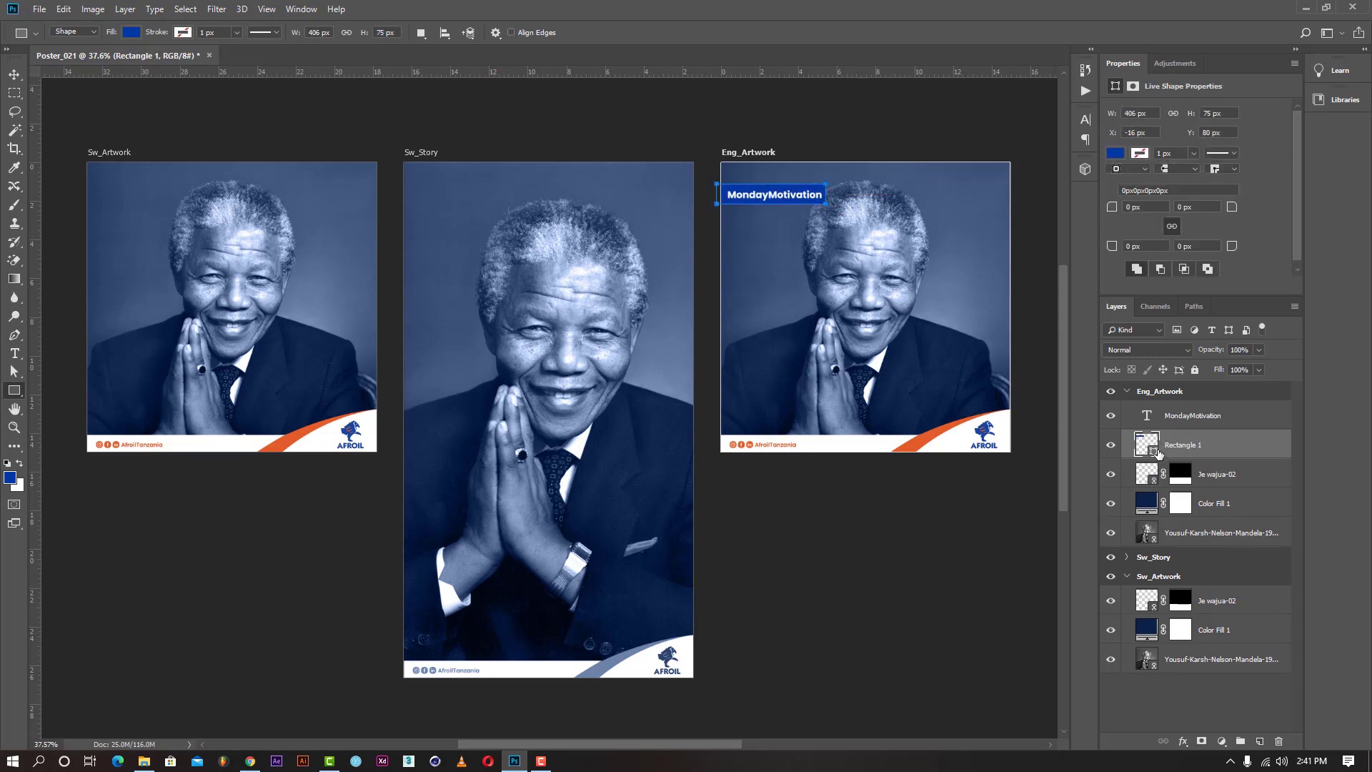
Set the rectangle's fill to the footer stripe's orange, e35d2a.
double_click(1154, 450)
left_click(923, 436)
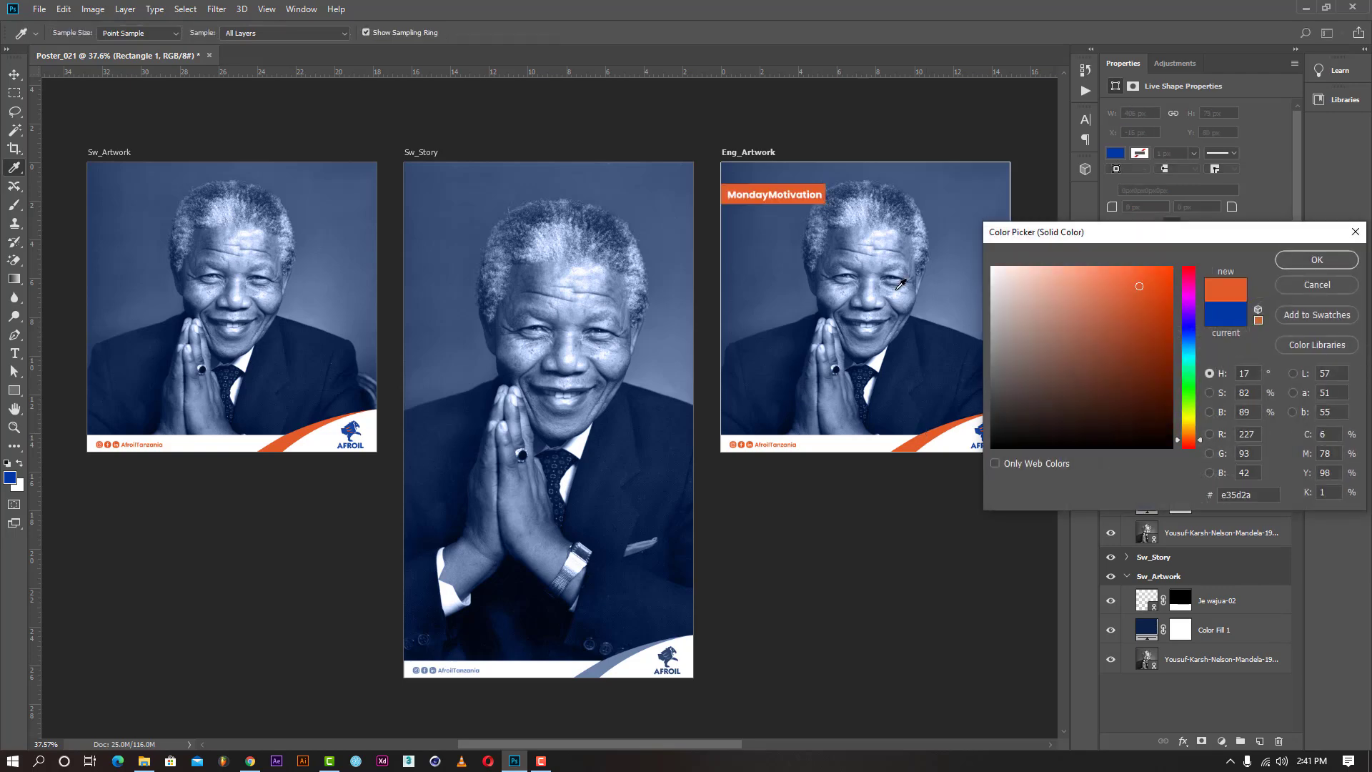
left_click(1301, 259)
Nudge the orange rectangle down to Y 84 px to center it behind the MondayMotivation text, and deselect it.
key("v")
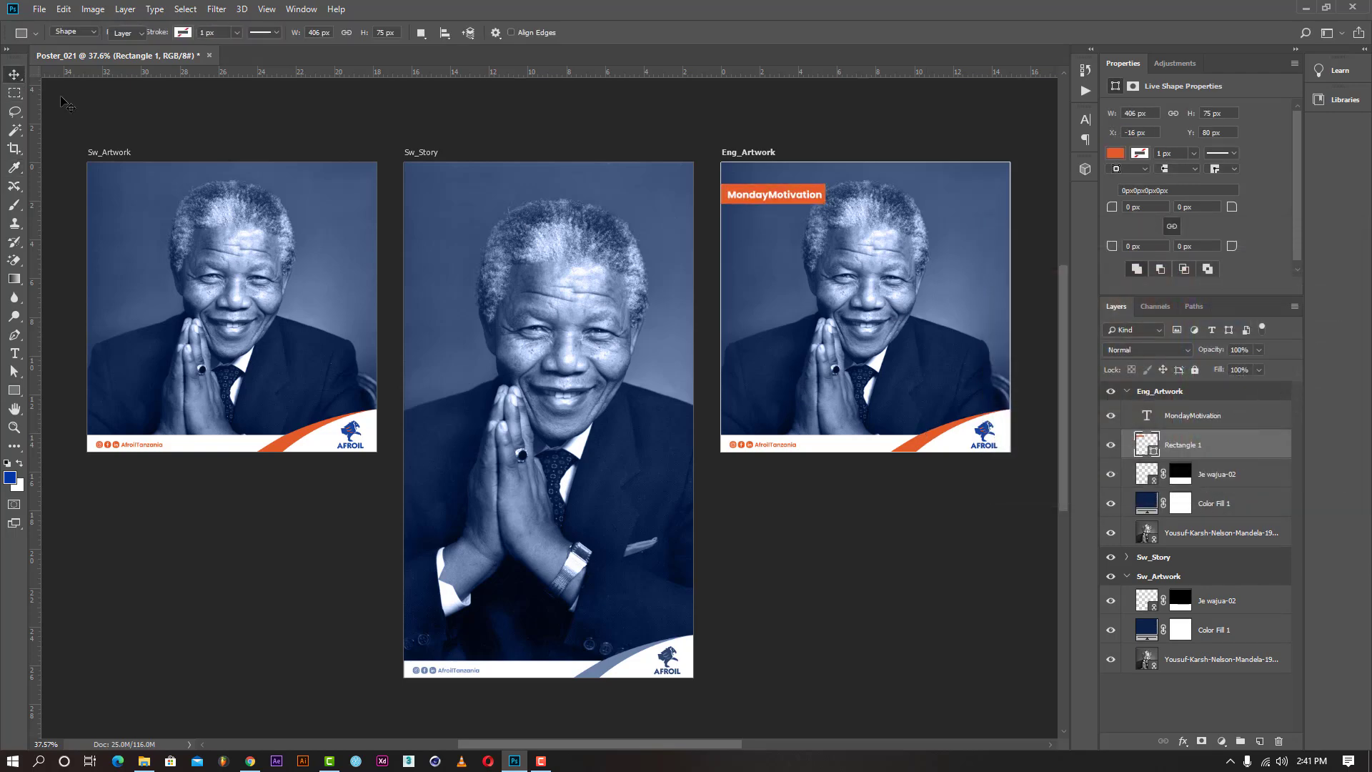
key("Down")
key("Down")
key("Down")
key("Down")
key("Down")
key("Down")
key("Down")
key("Down")
key("Down")
key("Down")
key("Up")
key("Up")
key("Up")
key("Up")
key("Up")
key("Up")
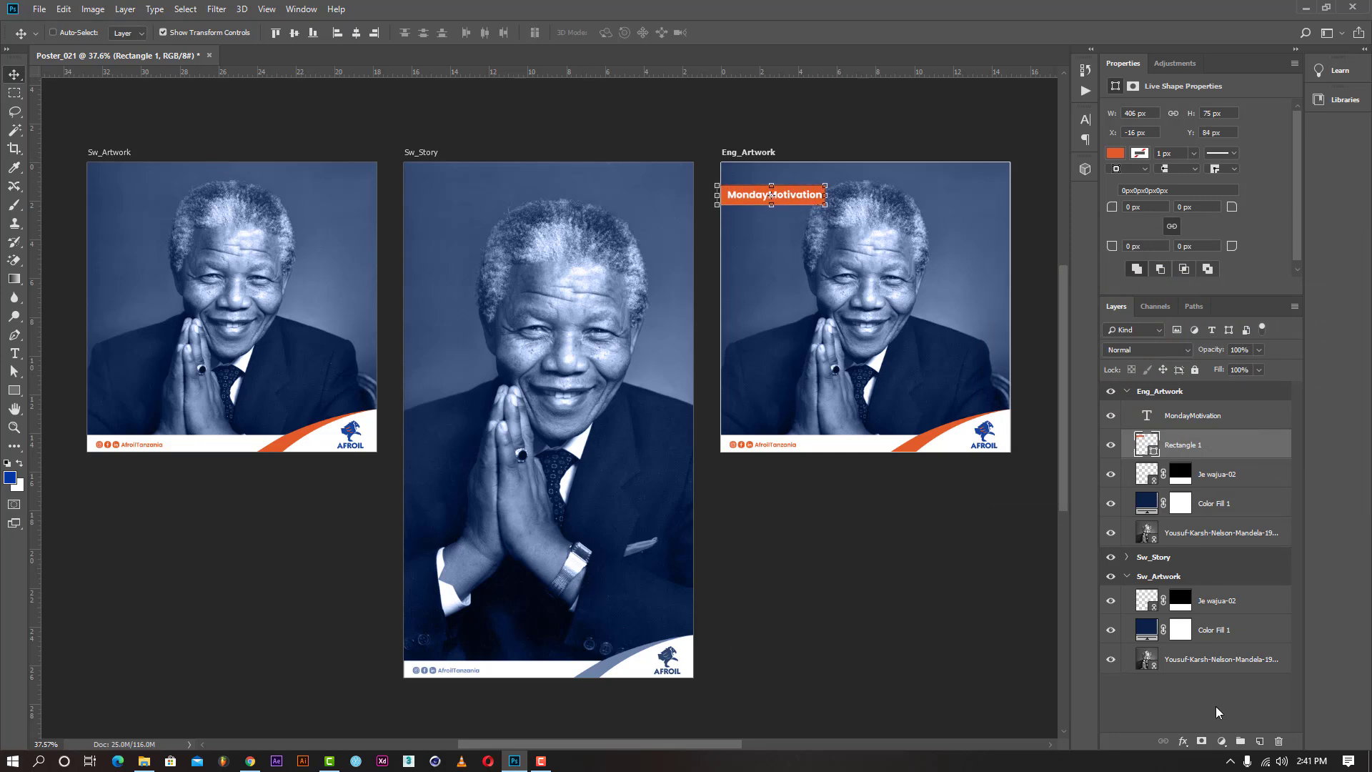
left_click(1218, 712)
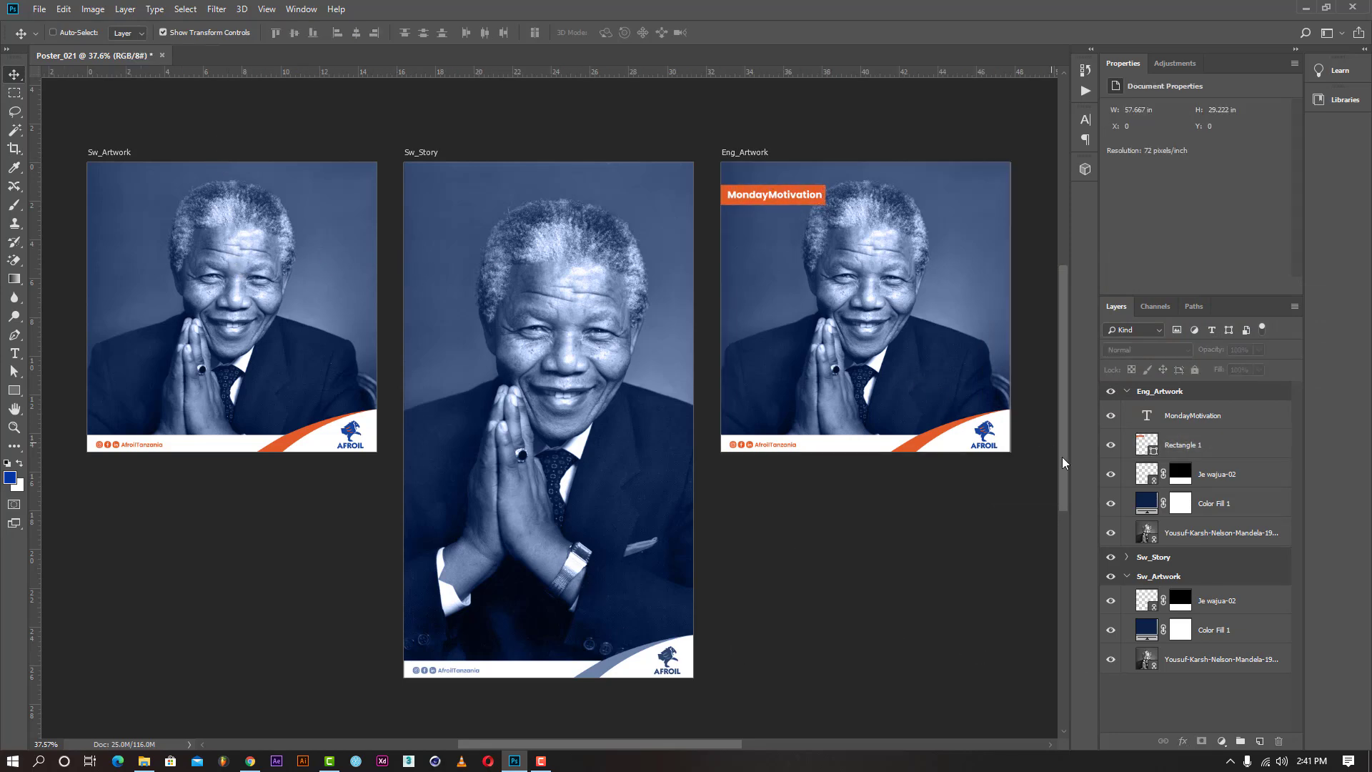
Group the MondayMotivation text with its orange rectangle and place a duplicate of the group above Je wajua-02 in Sw_Artwork.
left_click(1178, 446)
left_click(1187, 418, "shift")
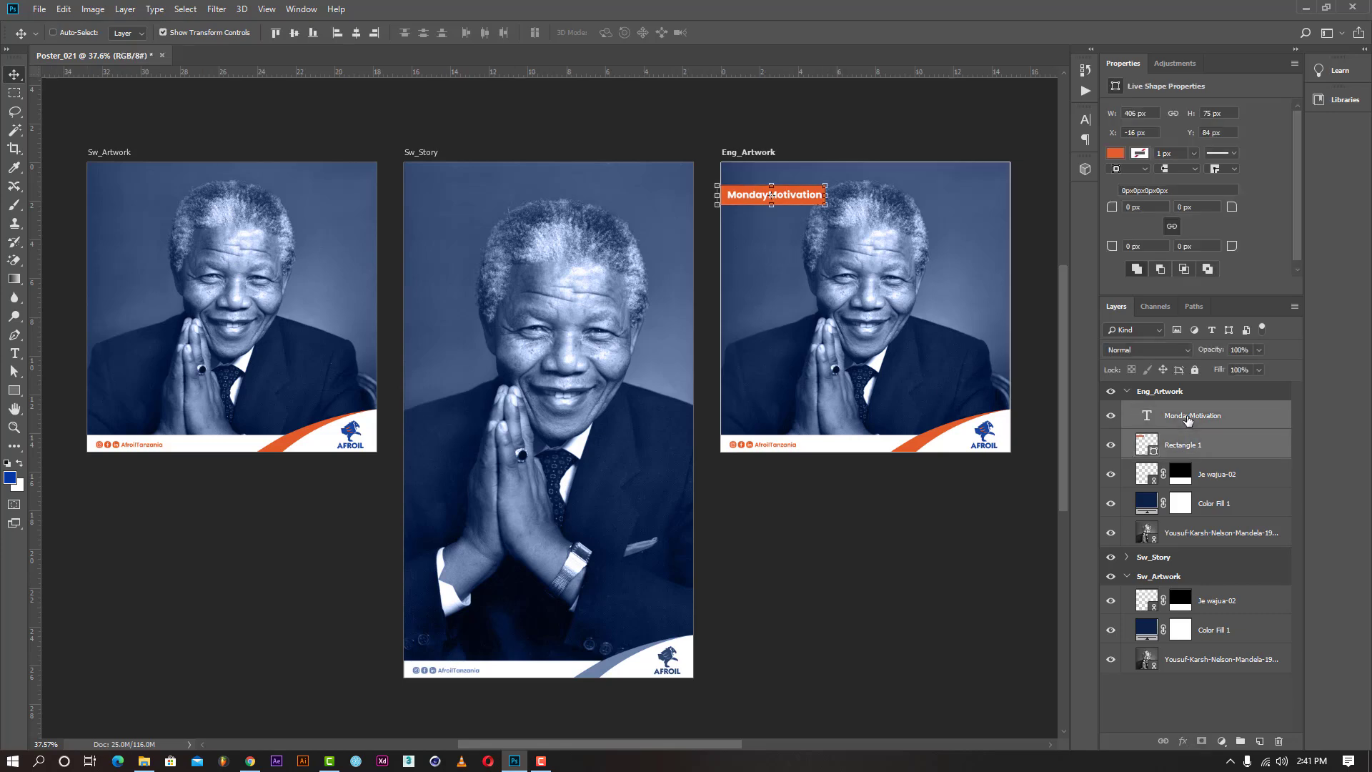
left_click(1240, 740)
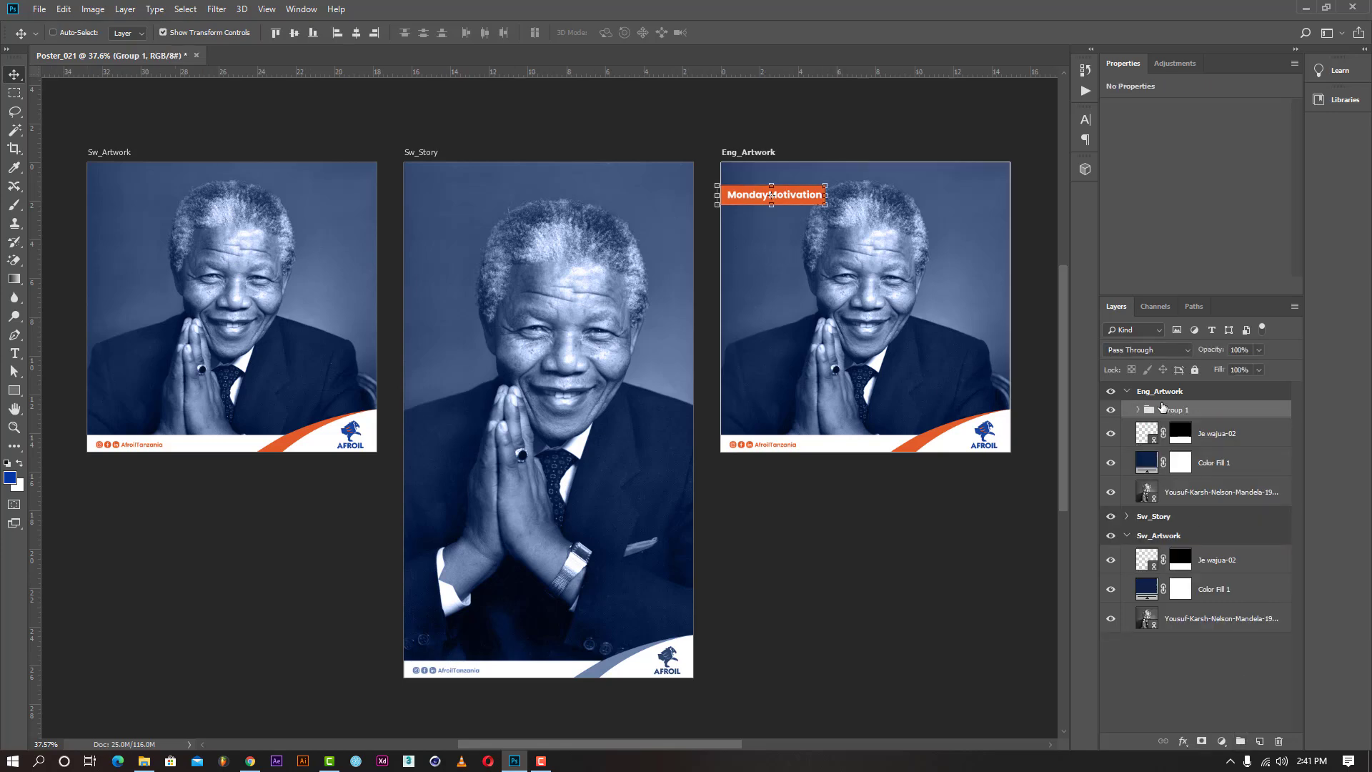
left_click_drag(1167, 412, 1255, 741)
left_click_drag(1172, 411, 1179, 565)
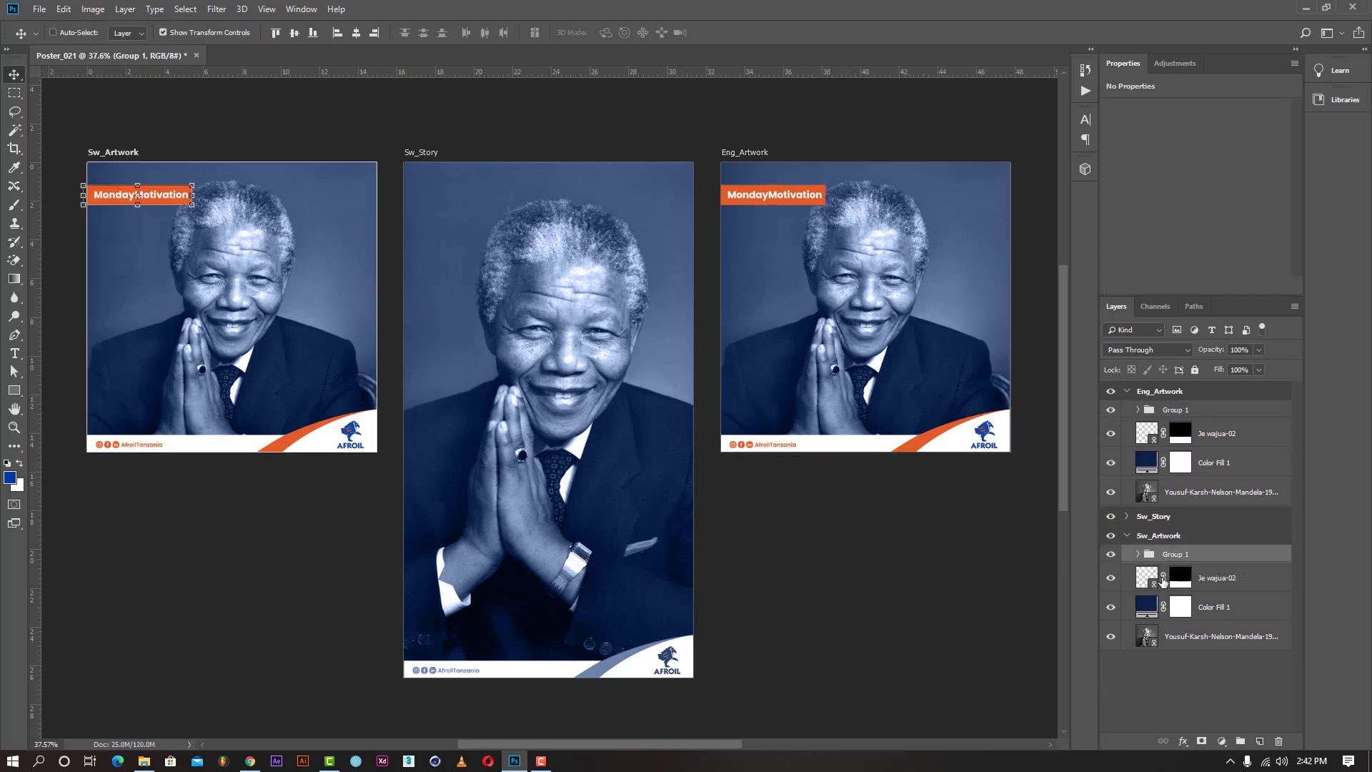
Replace the heading text in Sw_Artwork's group with "Simba wa Wiki", left-aligned.
left_click(1138, 554)
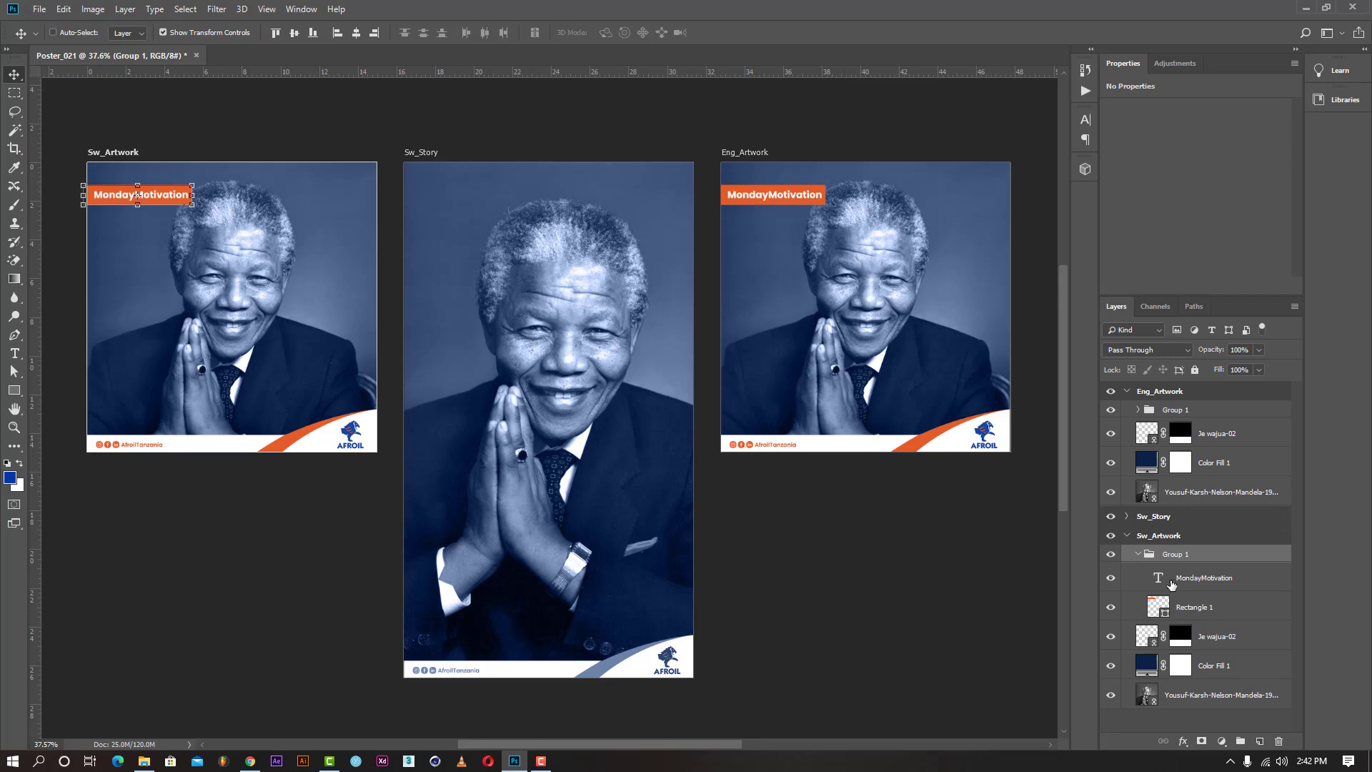
double_click(1169, 579)
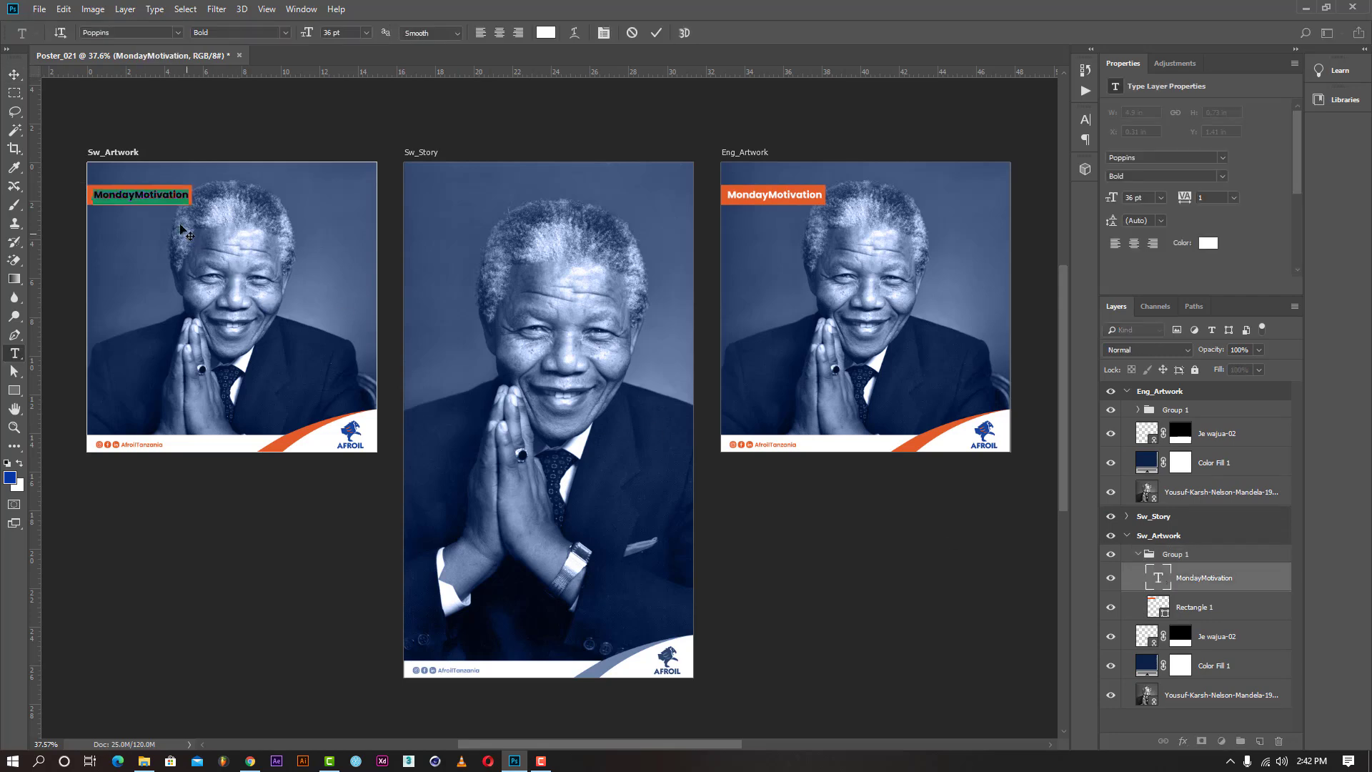
left_click(480, 34)
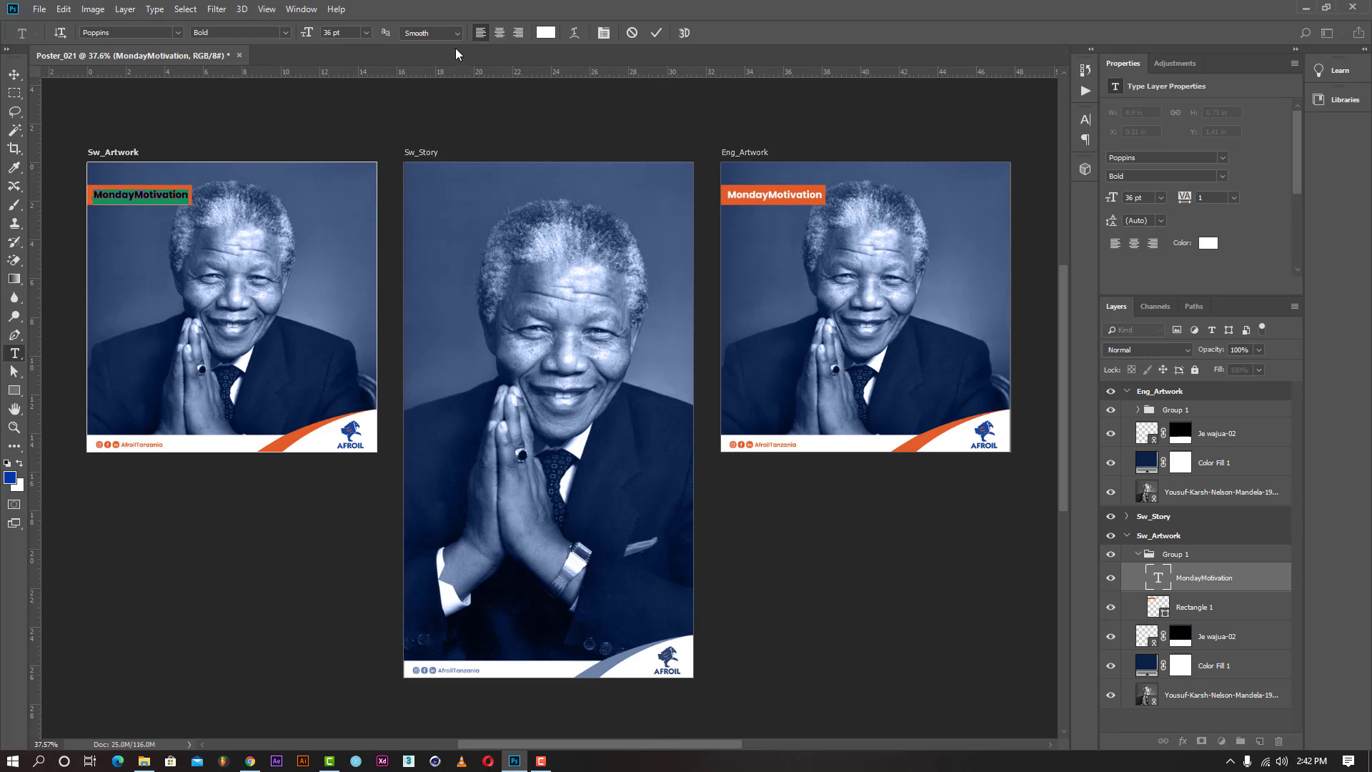
left_click(121, 259)
key("ctrl+a")
type("Simba")
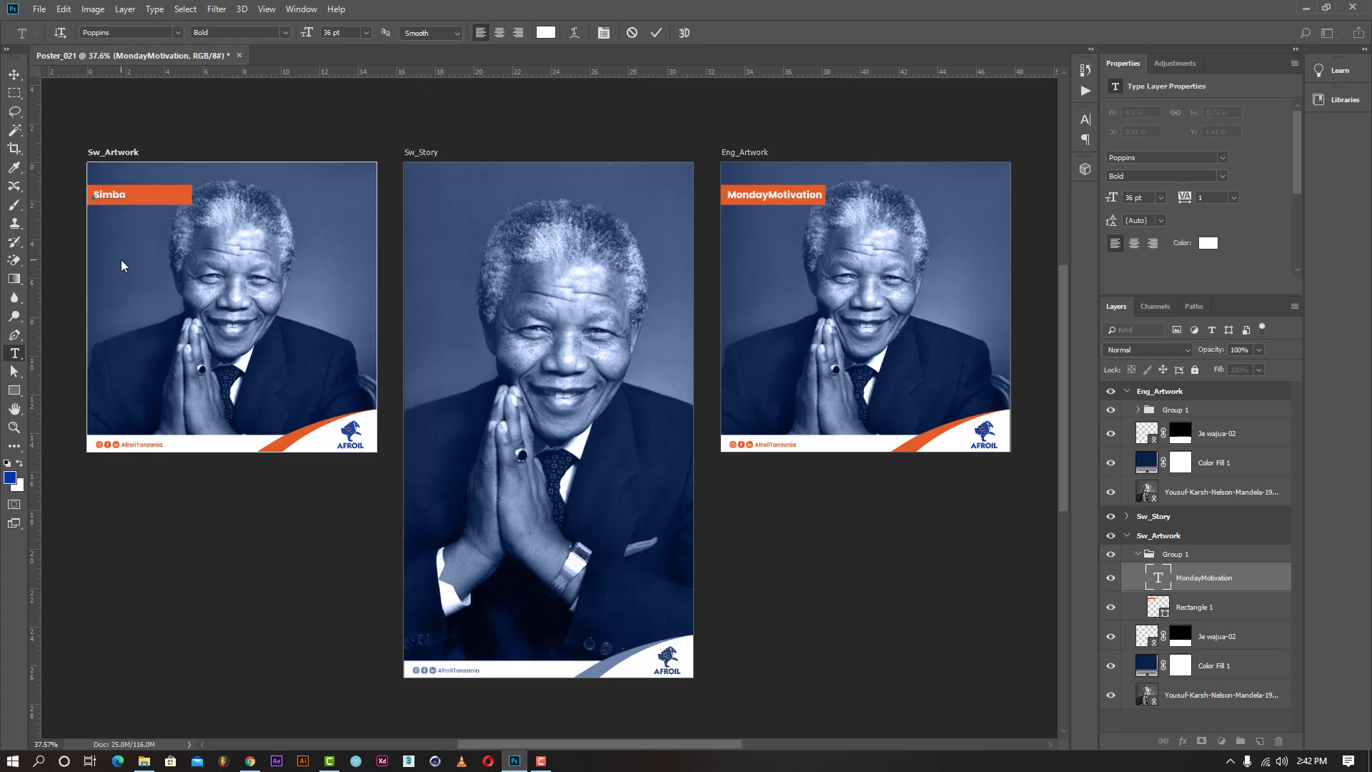
type(" wa Wiki")
left_click(655, 34)
key("v")
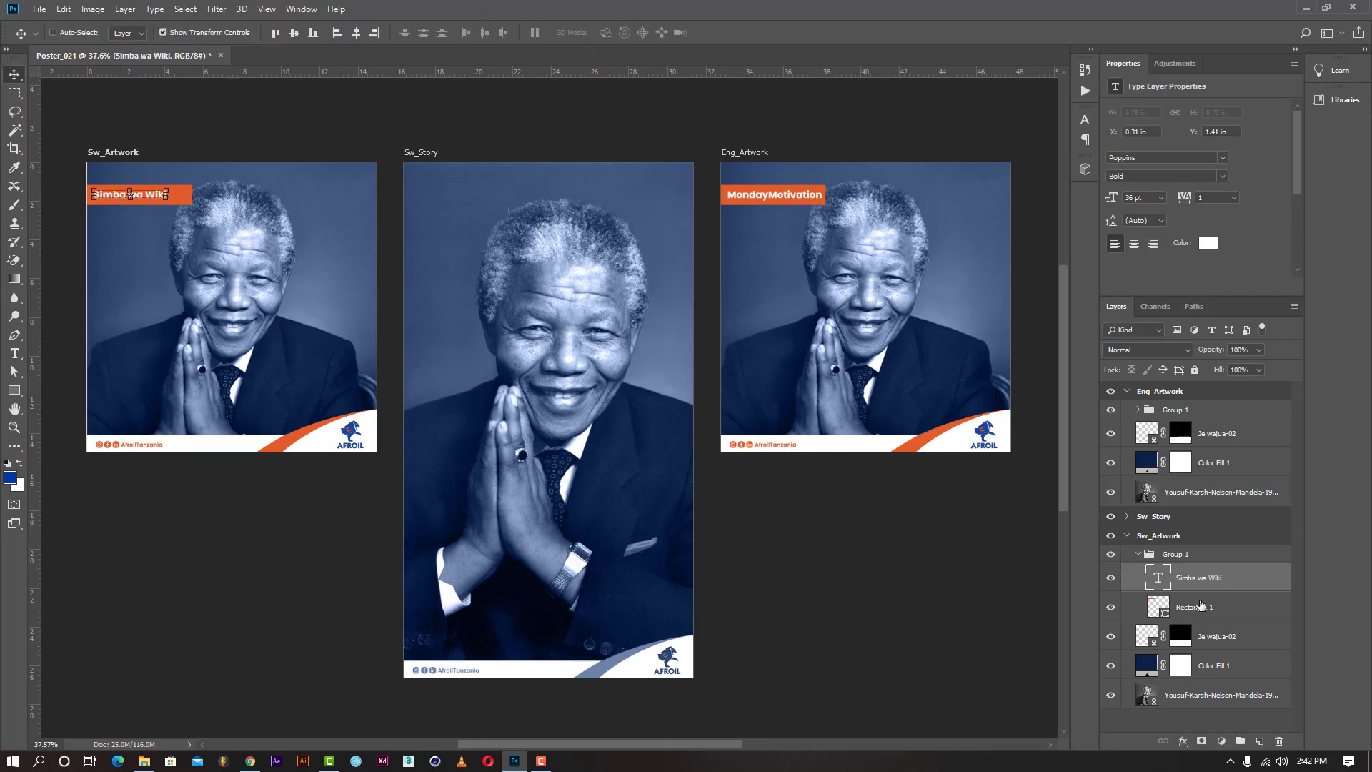
Shorten the orange rectangle behind Simba wa Wiki to 83.5% of its width, keeping its left edge in place.
left_click(1190, 608)
left_click_drag(192, 195, 172, 195)
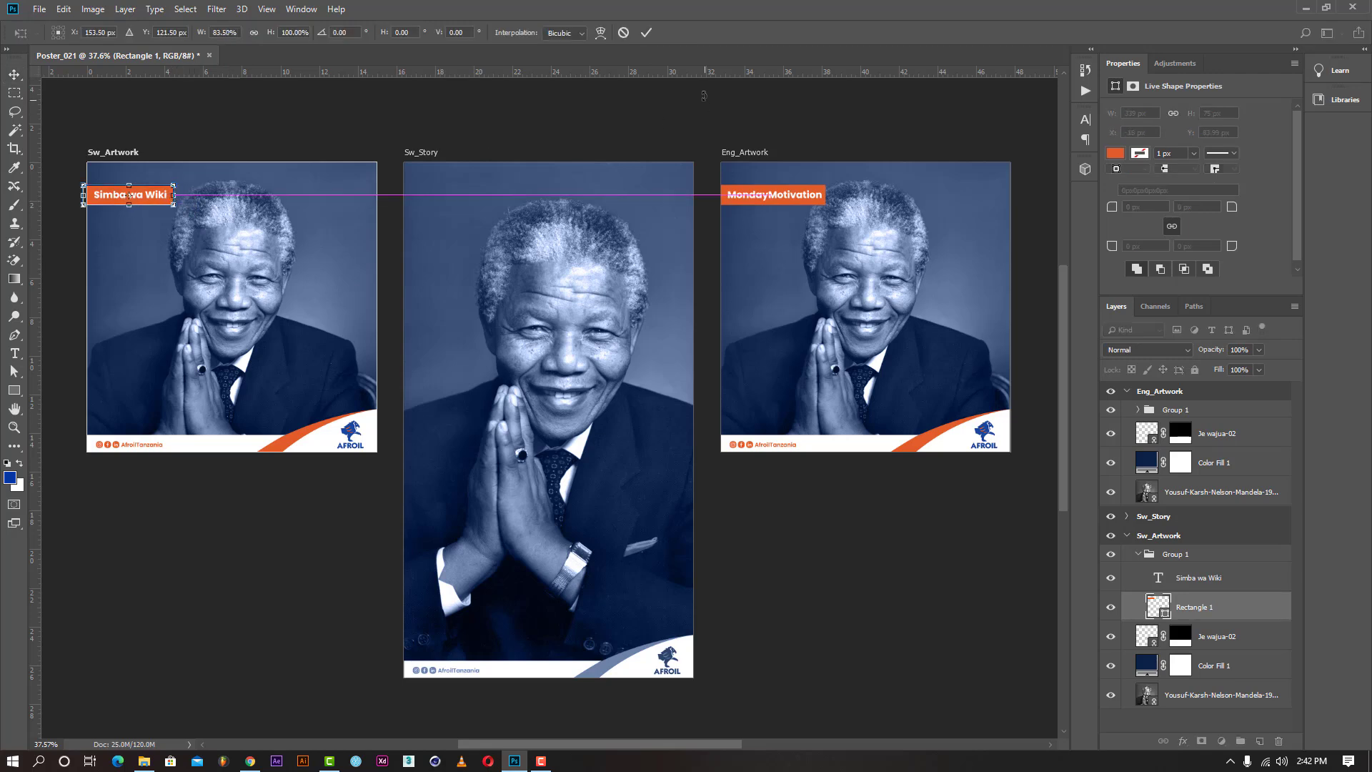
left_click(646, 33)
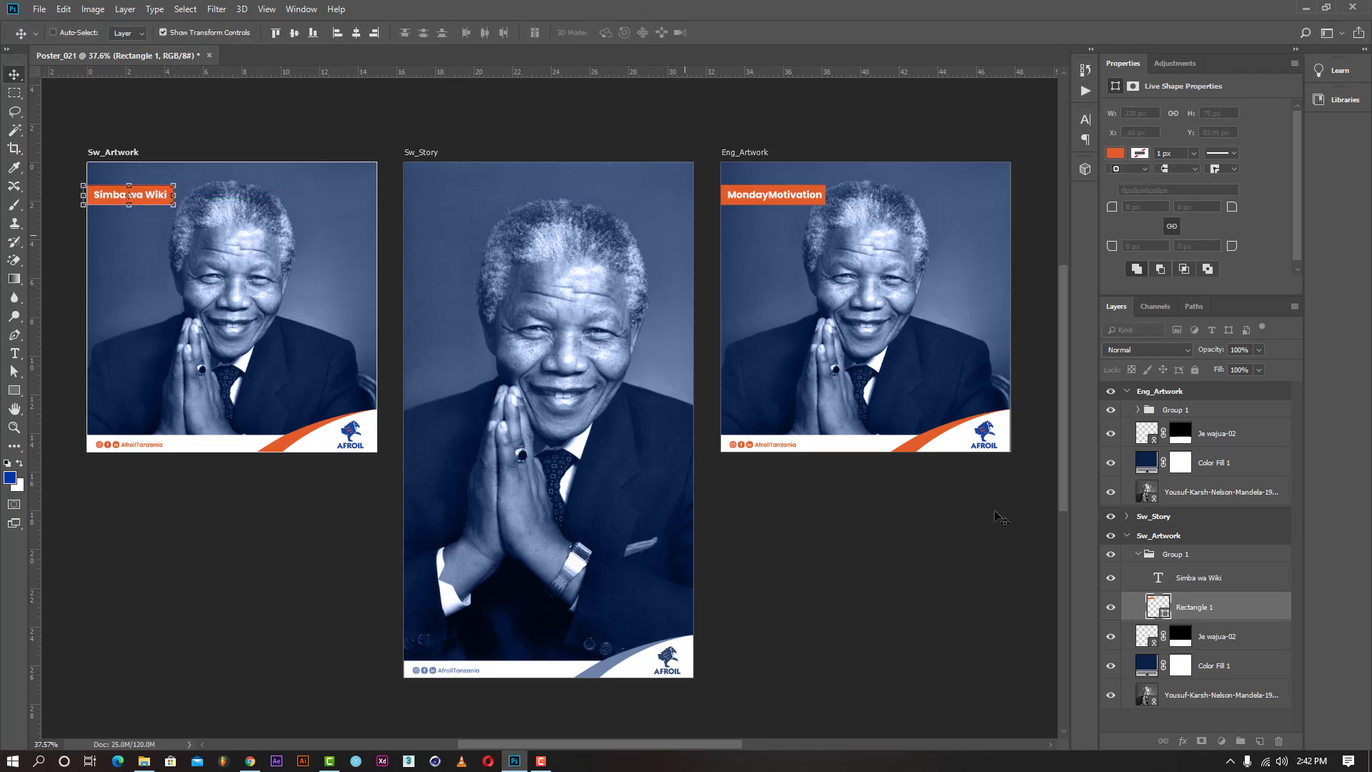
Clear the layer selection and collapse the Eng_Artwork and Sw_Artwork artboards in the layer list.
left_click(1164, 730)
left_click(1127, 391)
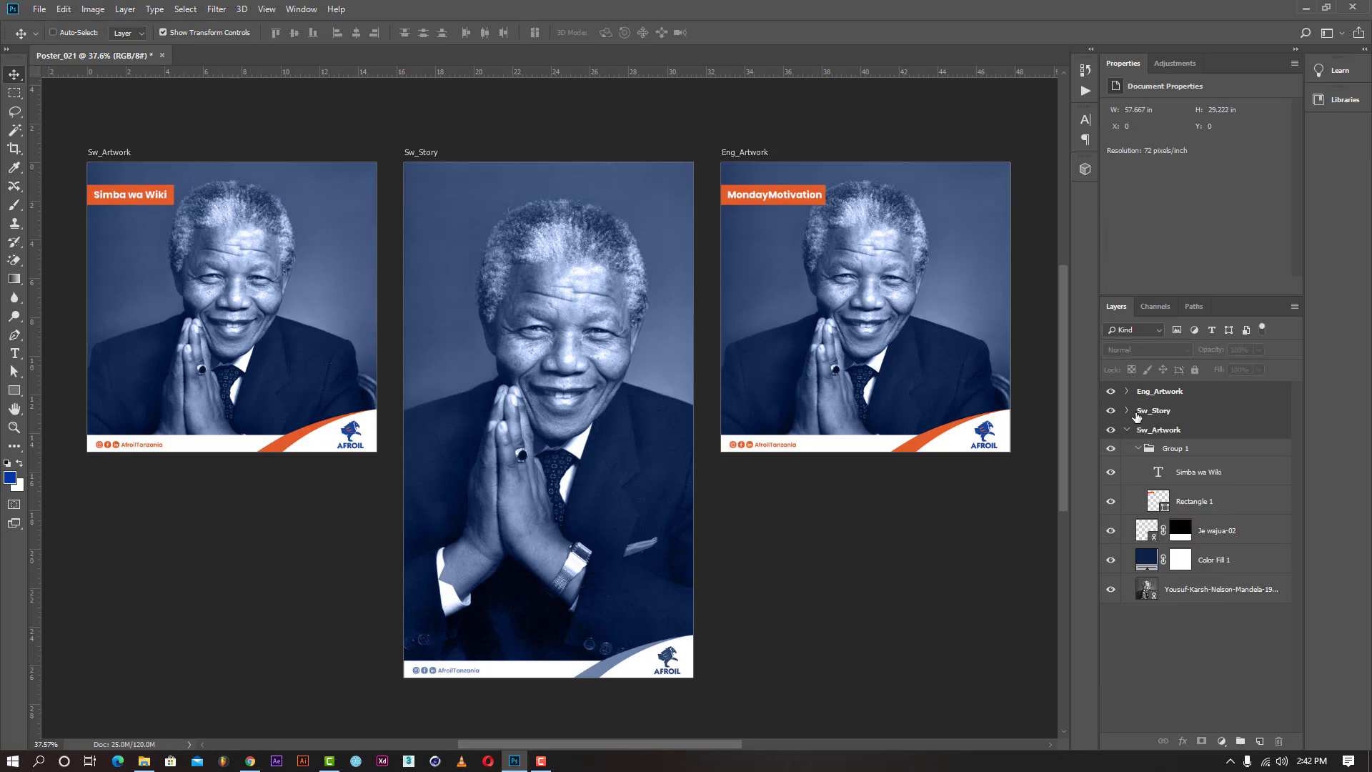
left_click(1127, 430)
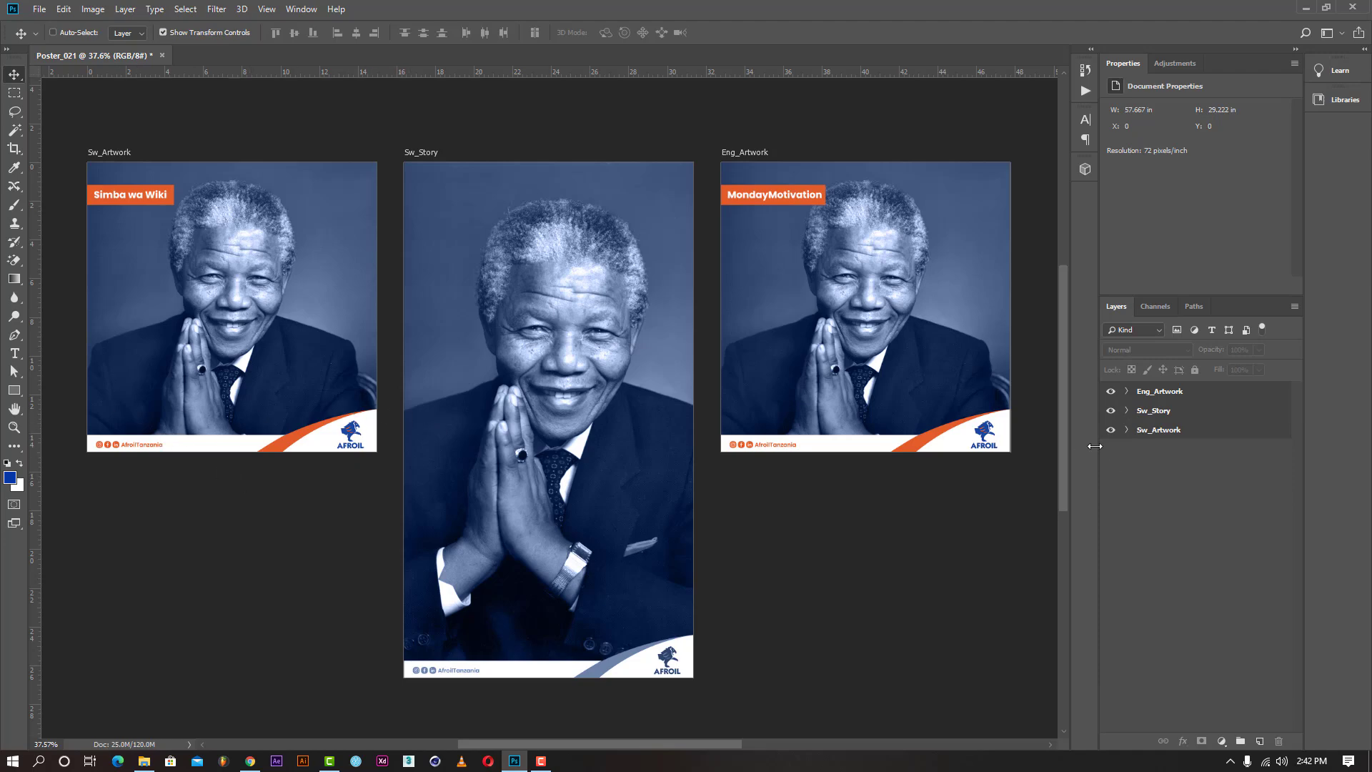
Check the quote and attribution text in the Google Docs brief and return to Photoshop.
left_click(250, 761)
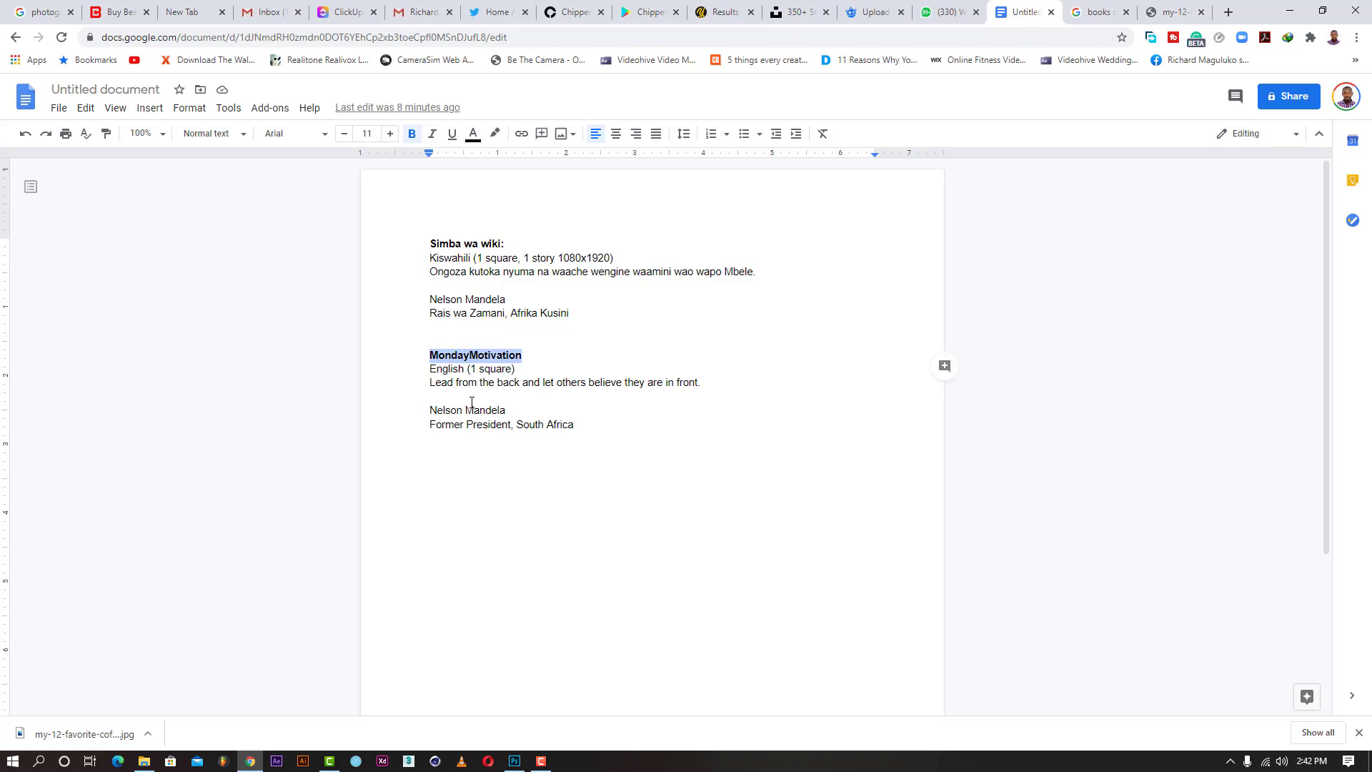
left_click(1290, 12)
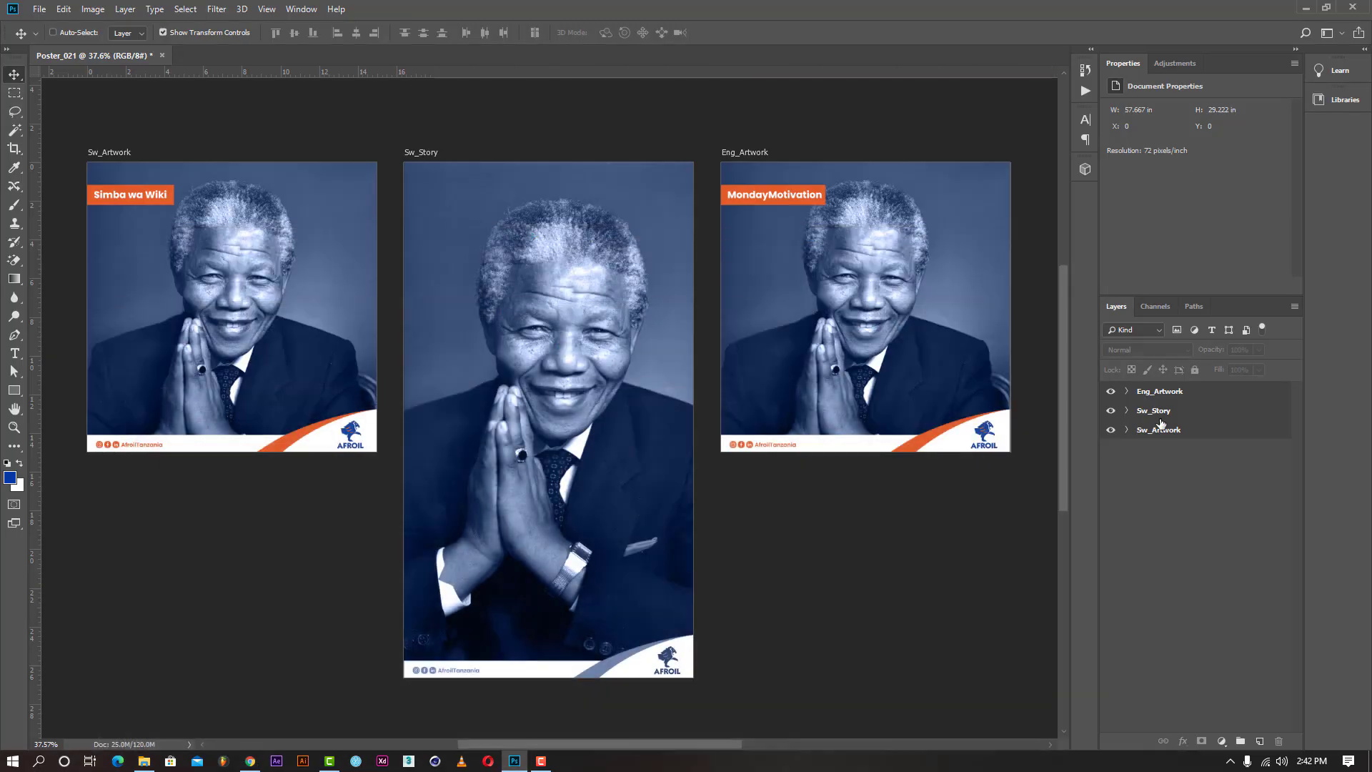
Copy the Simba wa Wiki heading group from the Sw_Artwork artboard into Sw_Story.
left_click(1126, 431)
left_click(1176, 450)
left_click_drag(1178, 455, 1259, 741)
left_click_drag(1180, 449, 1173, 411)
Move the heading group on Sw_Story slightly lower along the left edge, keeping the artboard in place, and clear the selection.
left_click_drag(466, 212, 467, 221)
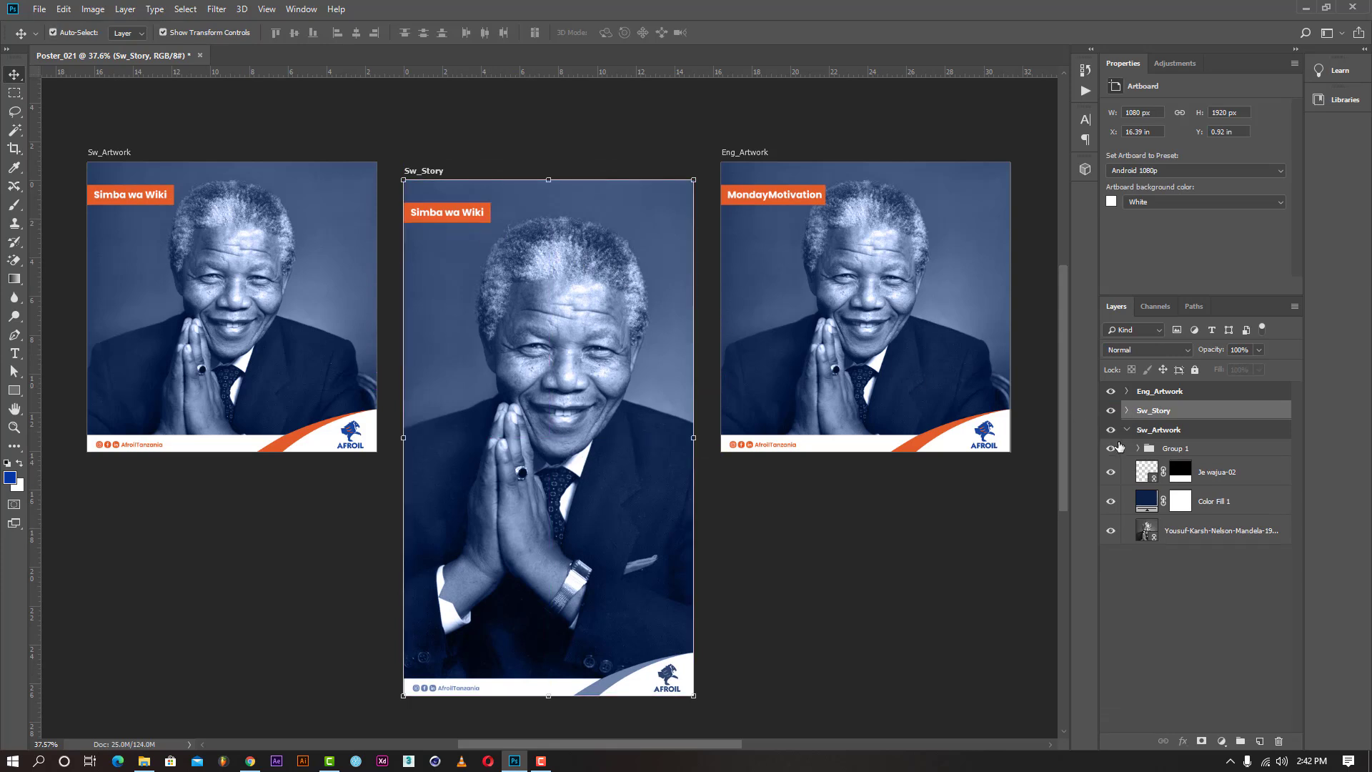
key("ctrl+z")
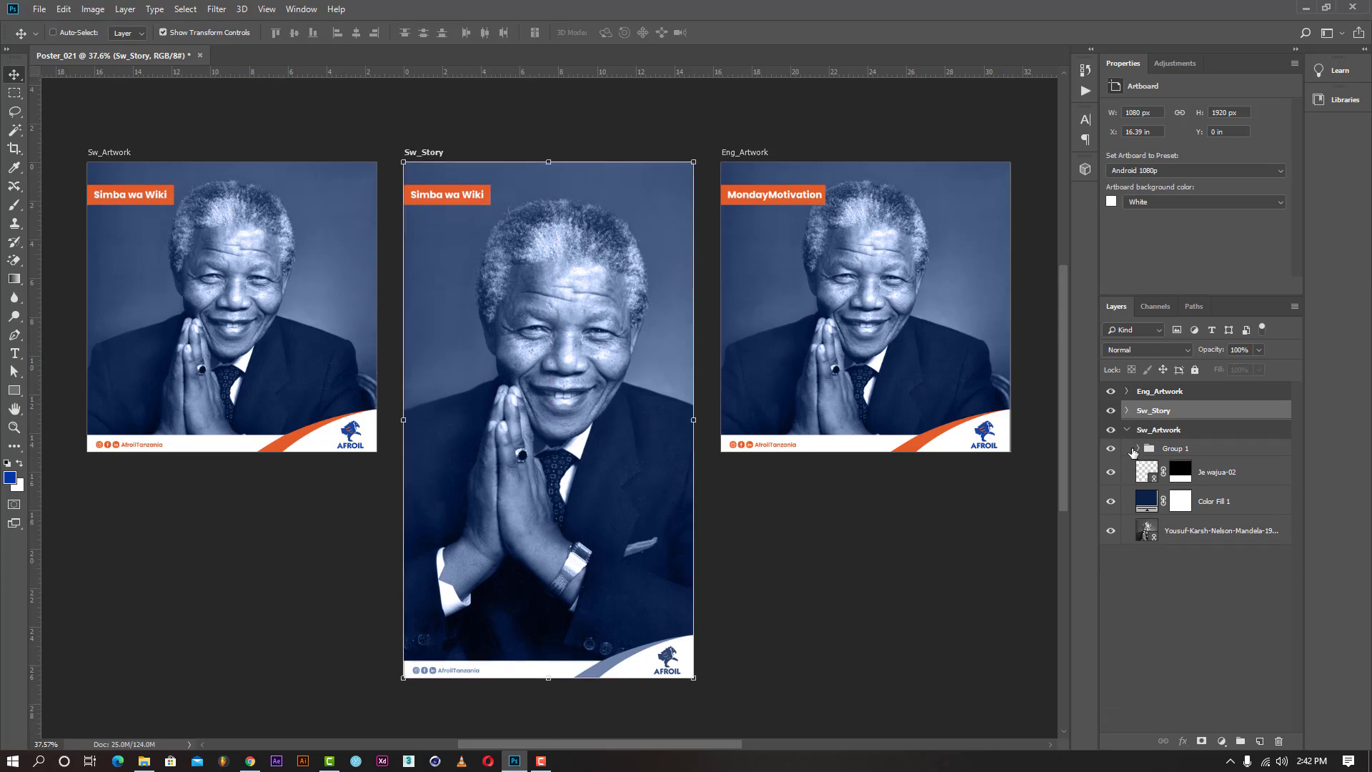
left_click(1127, 410)
left_click(1173, 433)
left_click_drag(473, 205, 471, 236)
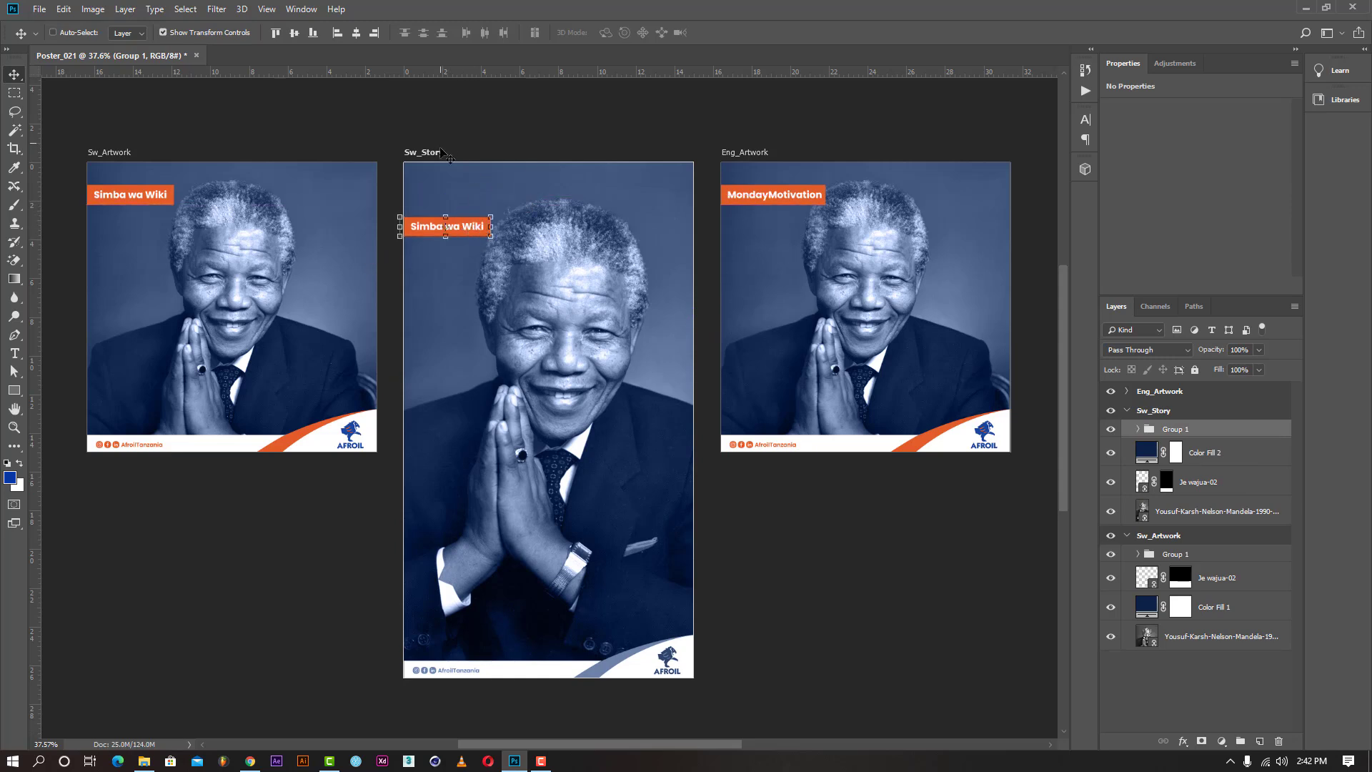
left_click(1208, 684)
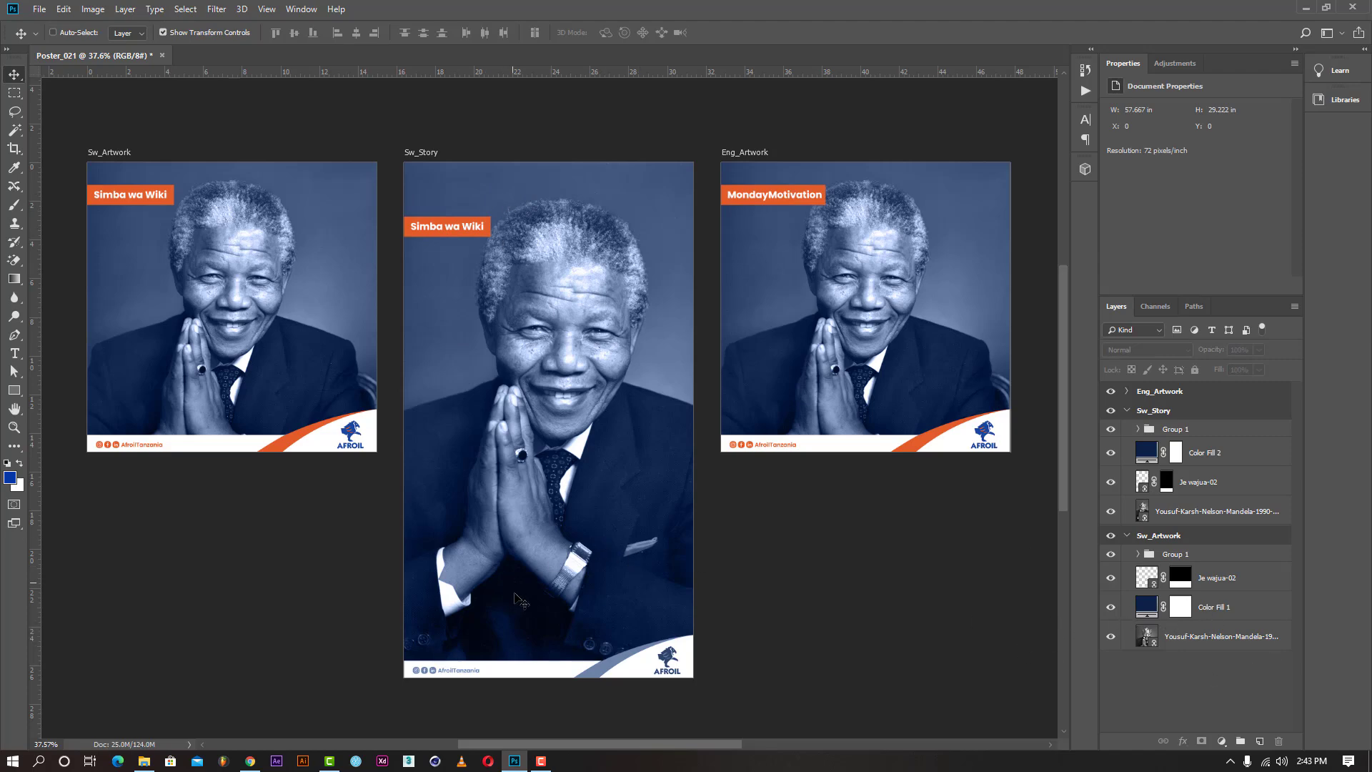
Copy the English quote and its attribution from the Google Docs brief and return to Photoshop.
left_click(250, 760)
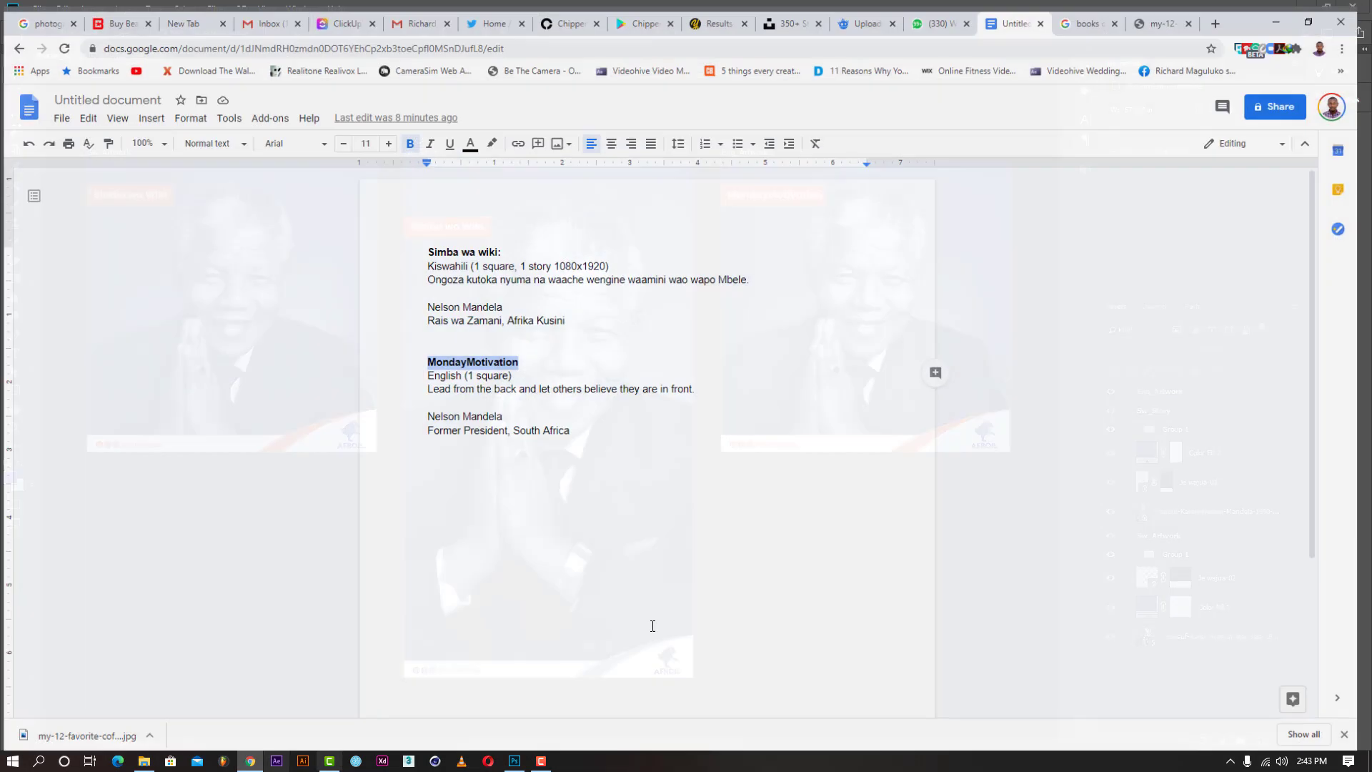
left_click_drag(430, 386, 577, 424)
key("ctrl+c")
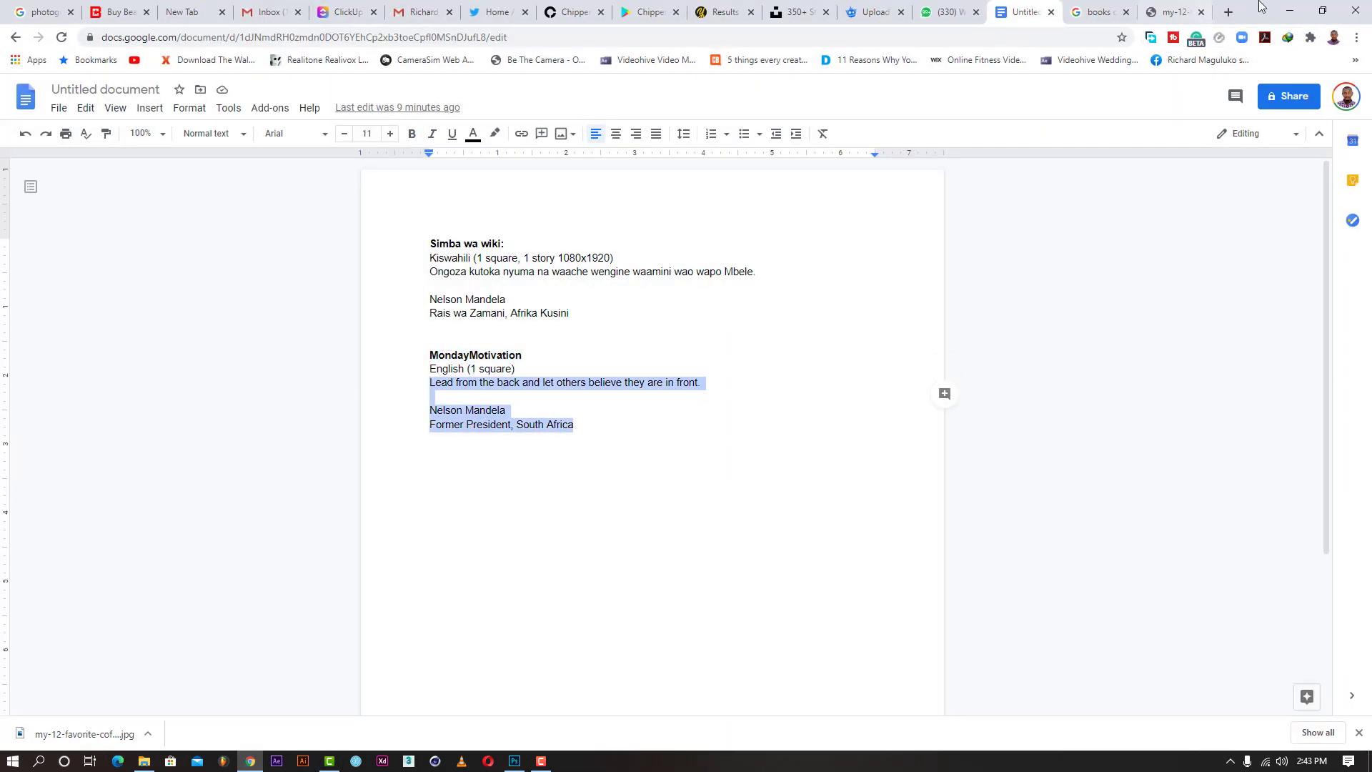
left_click(1289, 9)
Paste the copied quote and attribution as a text layer on Eng_Artwork and set its font style to Regular.
left_click(14, 353)
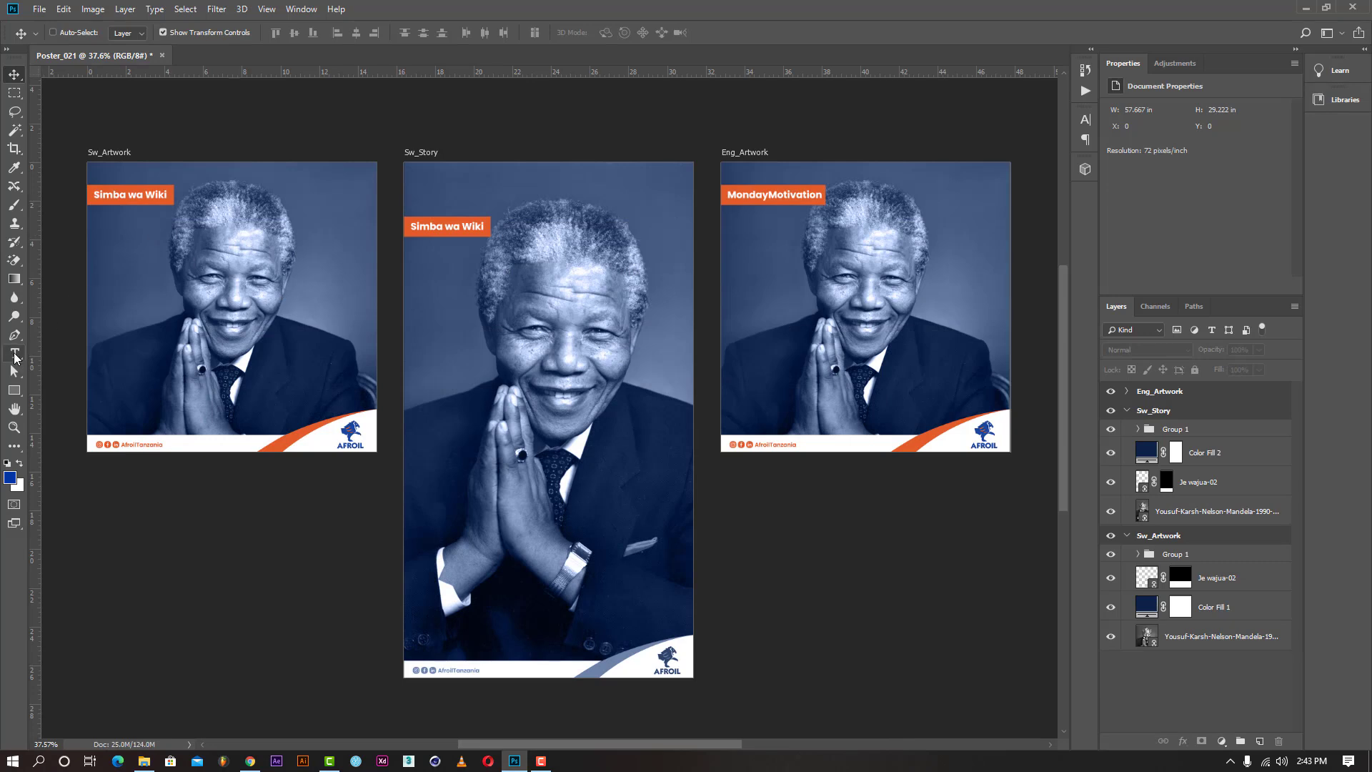
left_click(756, 364)
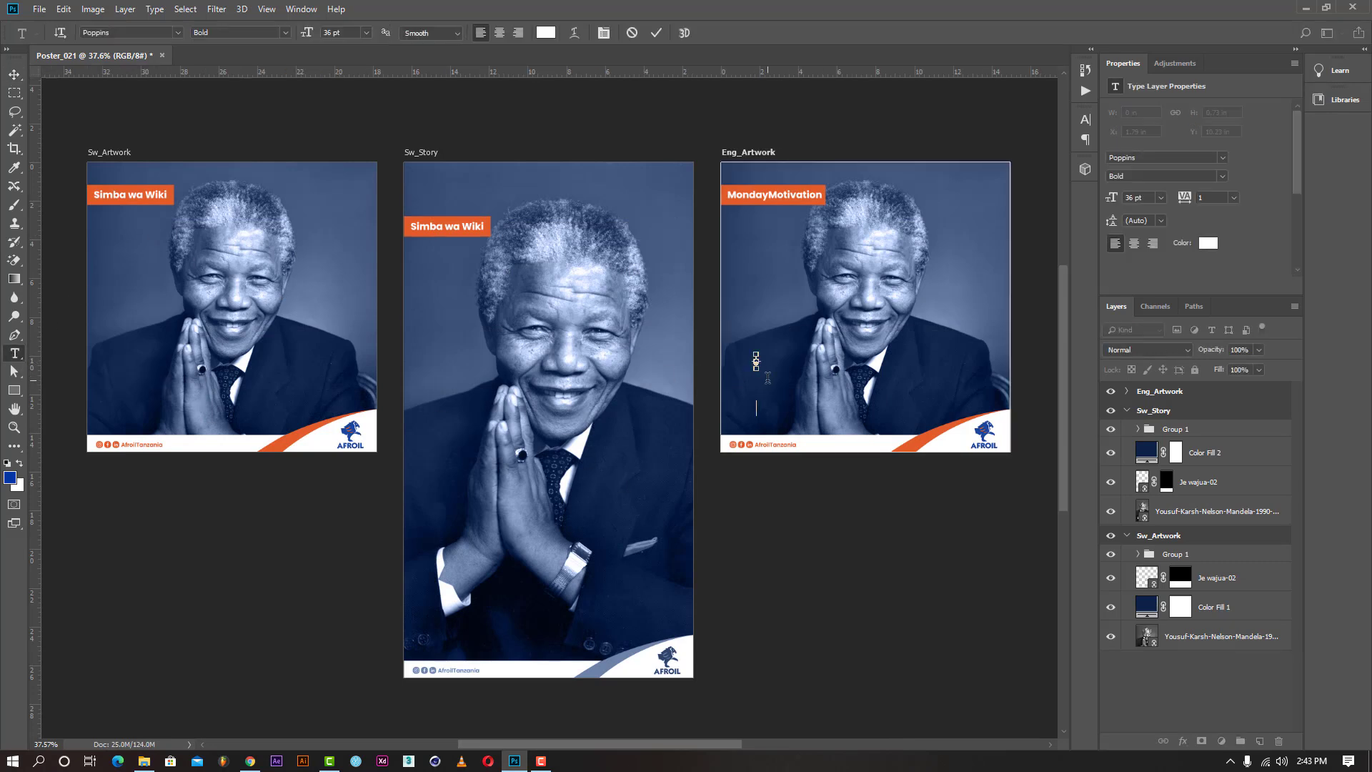
key("ctrl+v")
key("ctrl+a")
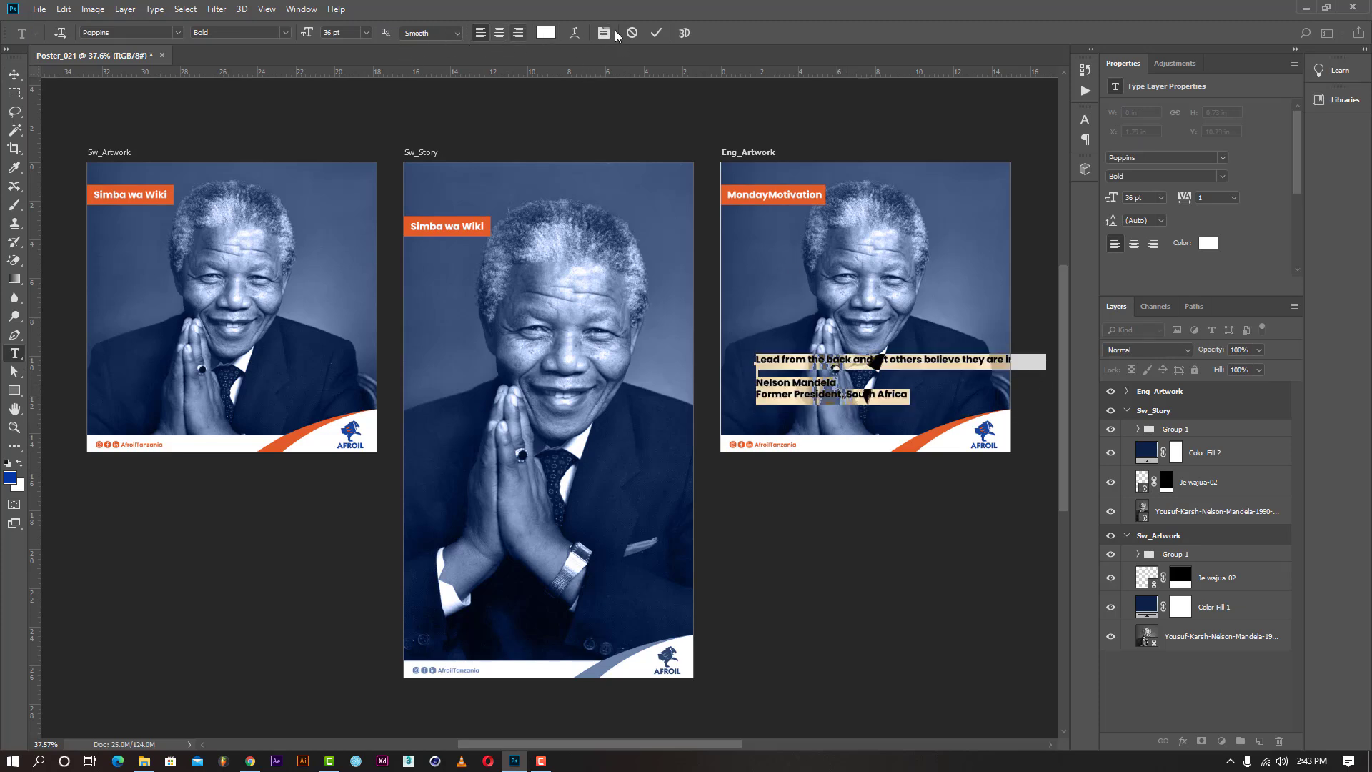
left_click(370, 31)
left_click(369, 32)
left_click(285, 32)
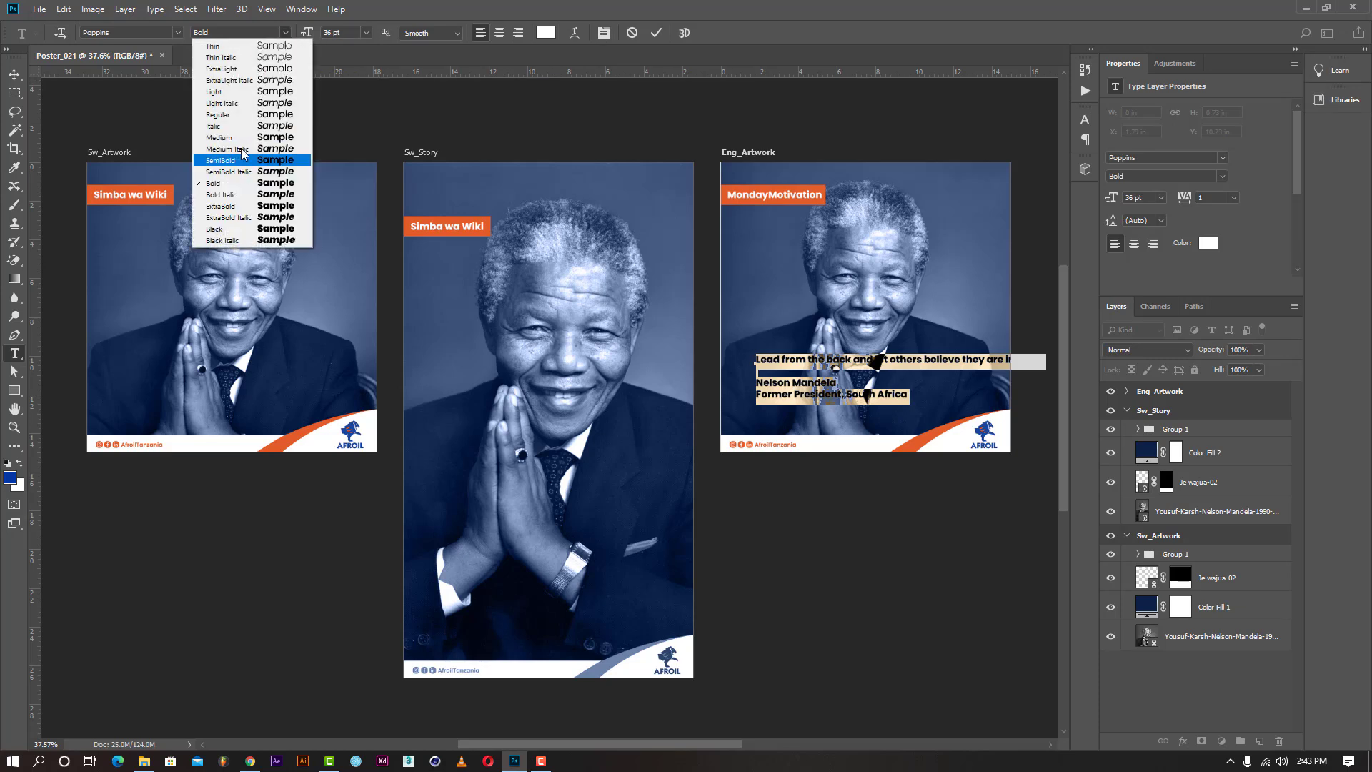
left_click(218, 114)
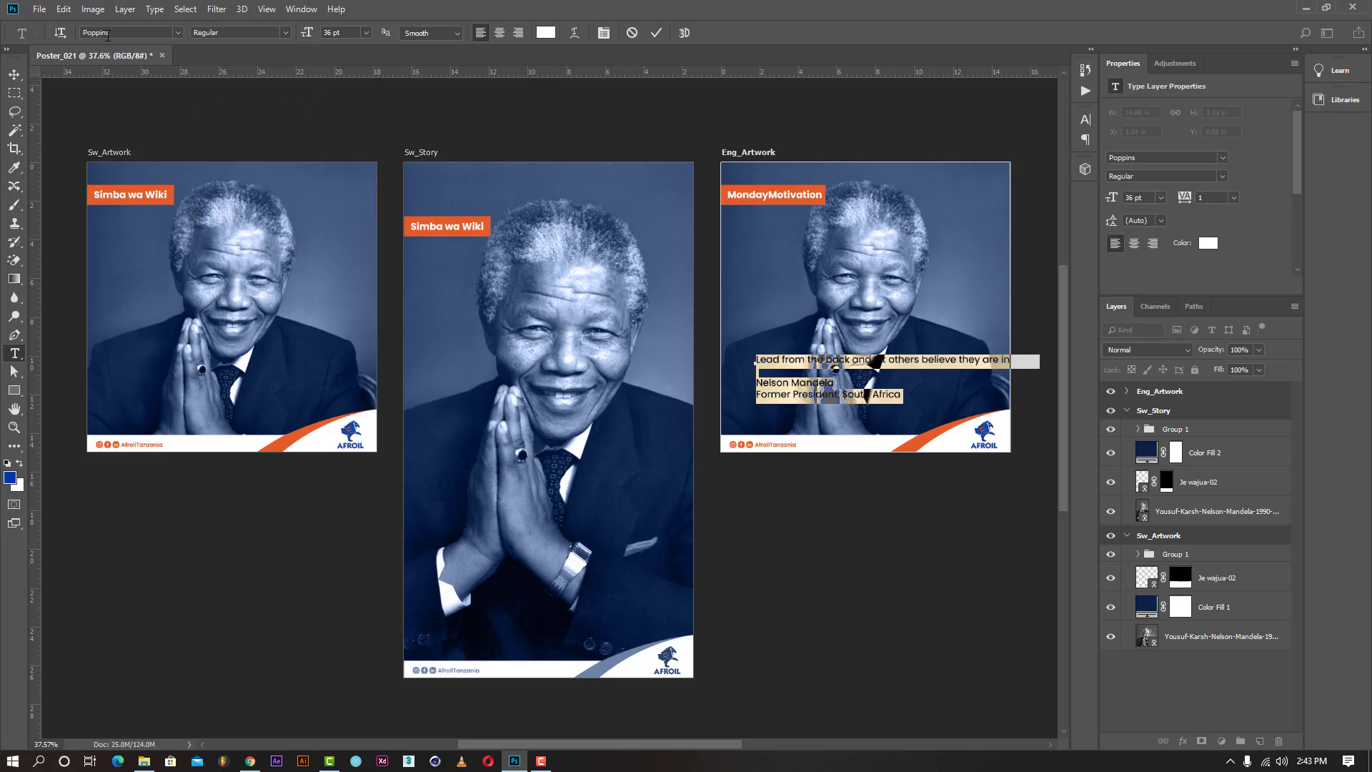
left_click(656, 33)
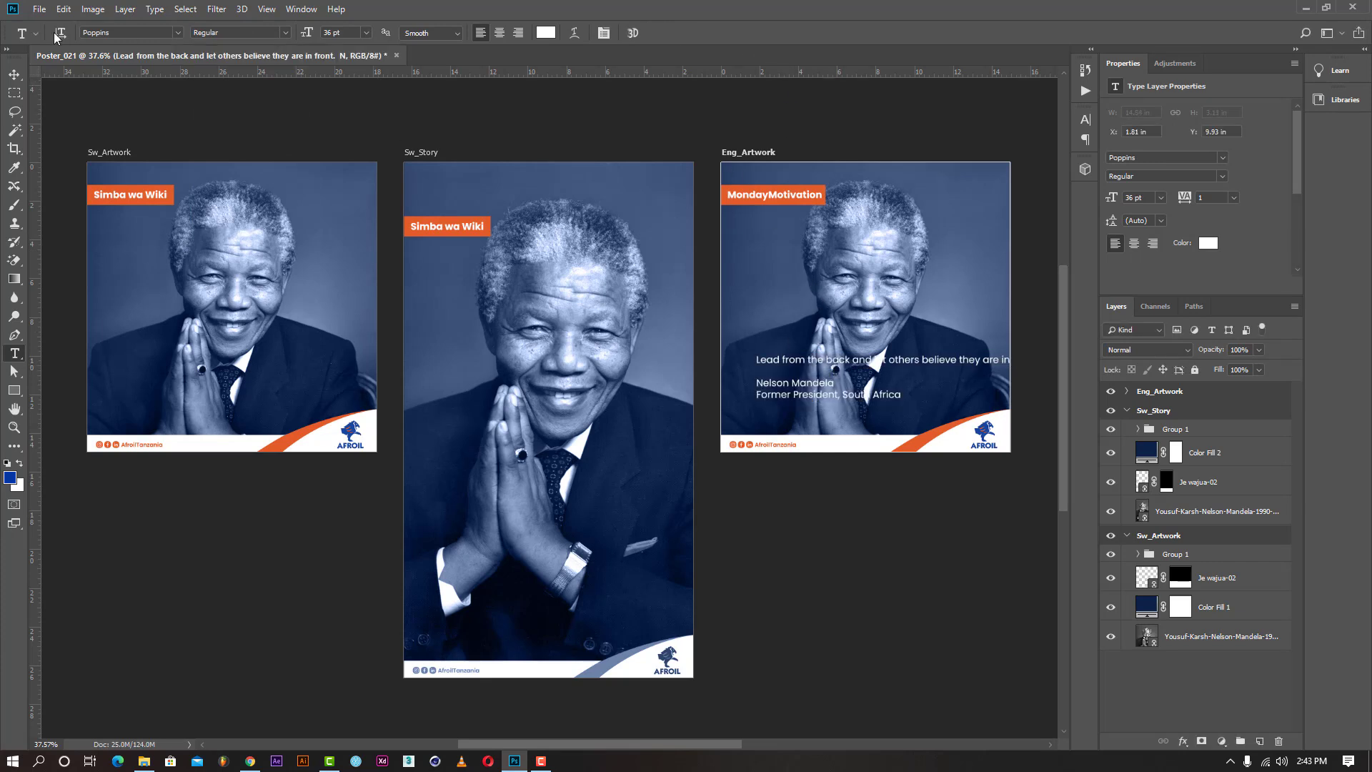
Shift the quote text toward Eng_Artwork's left margin and break the quote into two lines after "others".
left_click(14, 74)
left_click_drag(923, 366, 905, 358)
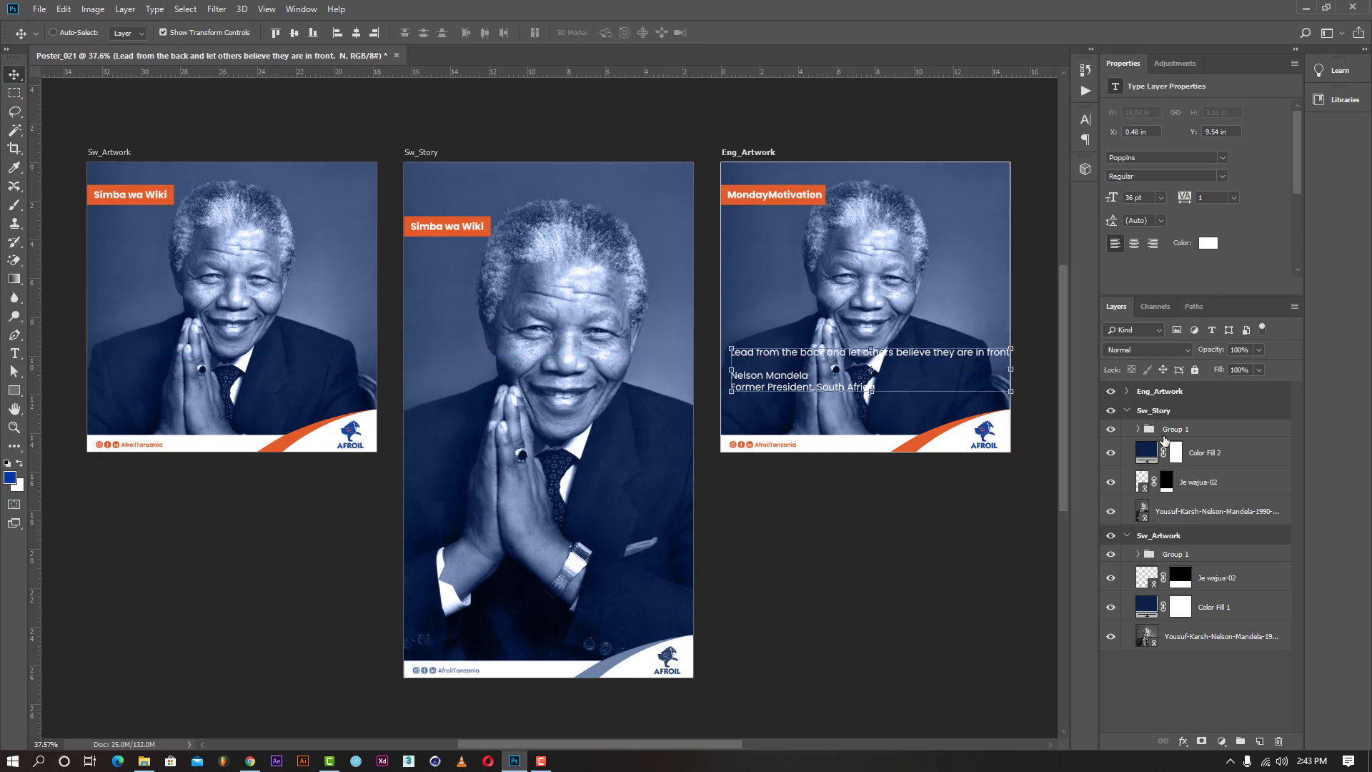
left_click(1135, 392)
left_click(1127, 391)
double_click(1158, 422)
left_click(934, 352)
key("Return")
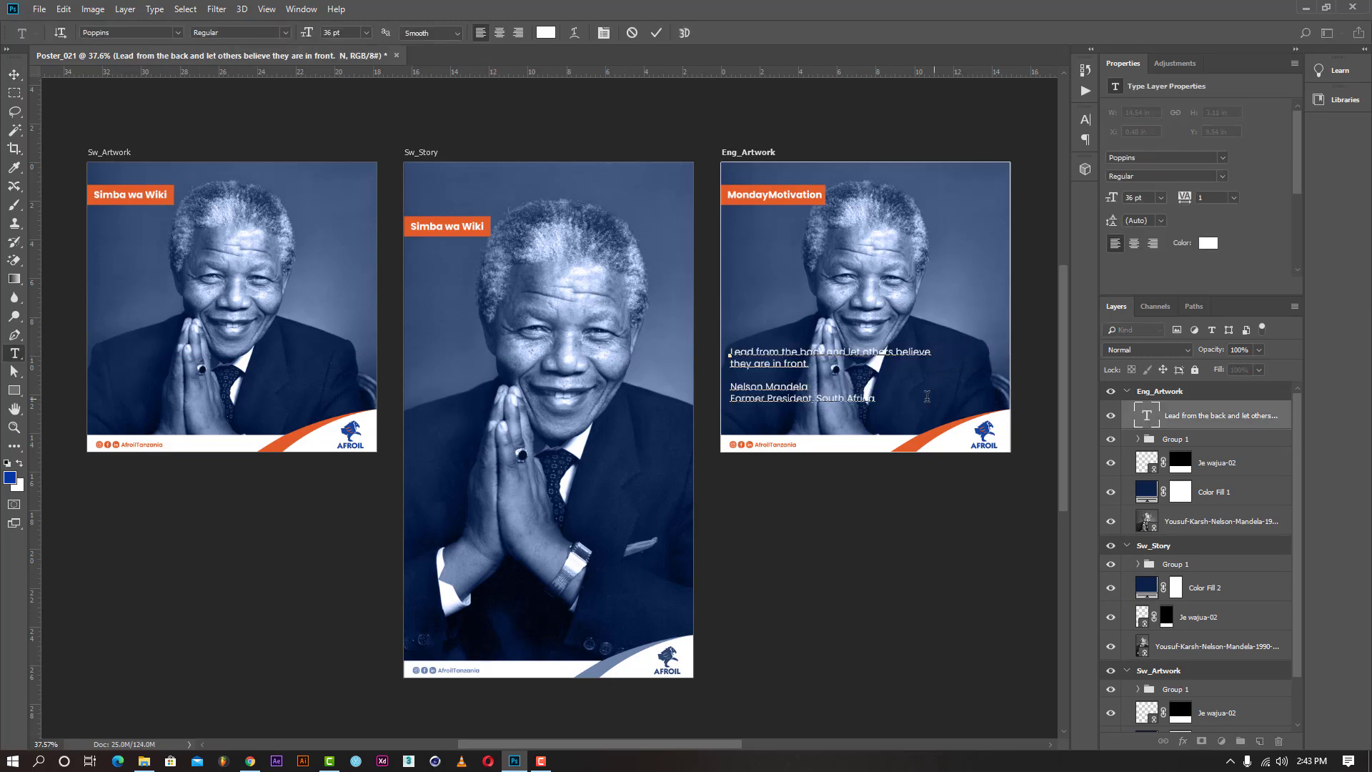
key("BackSpace")
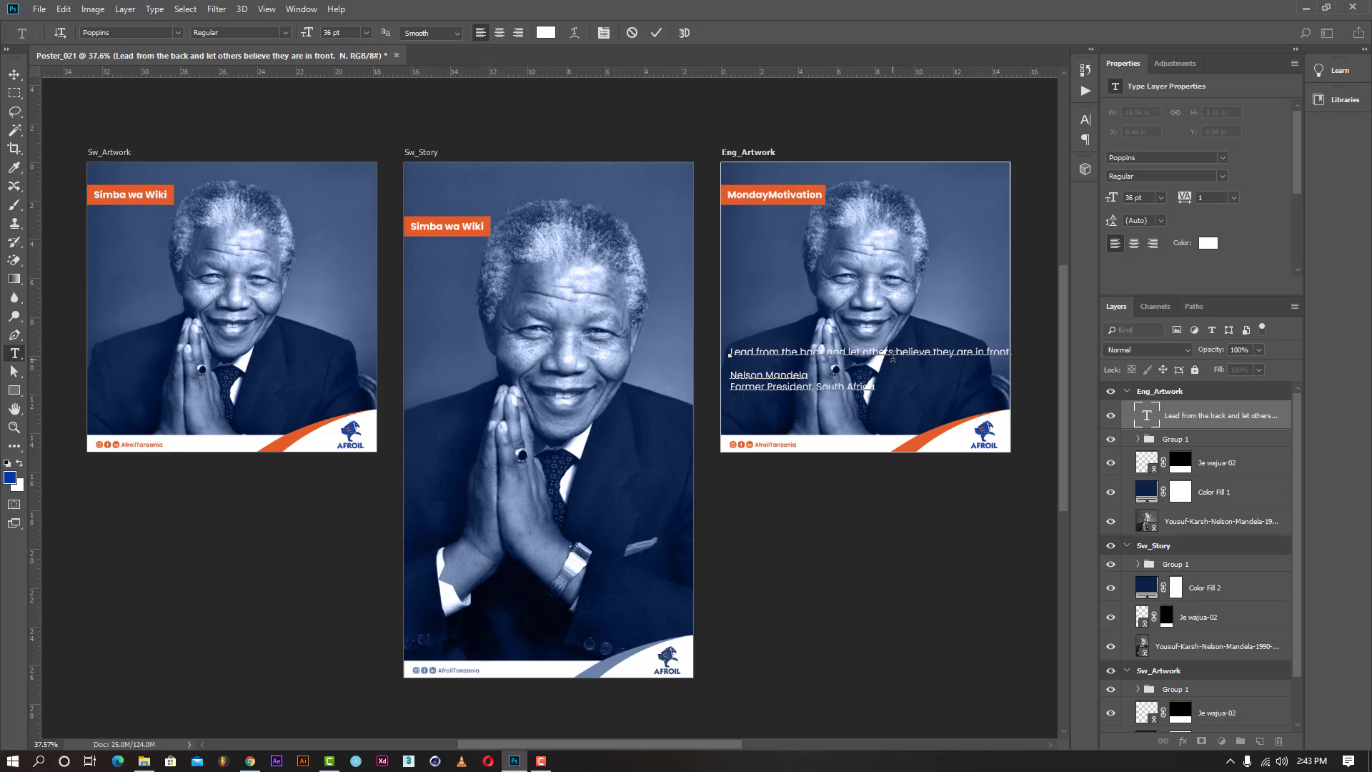
key("Return")
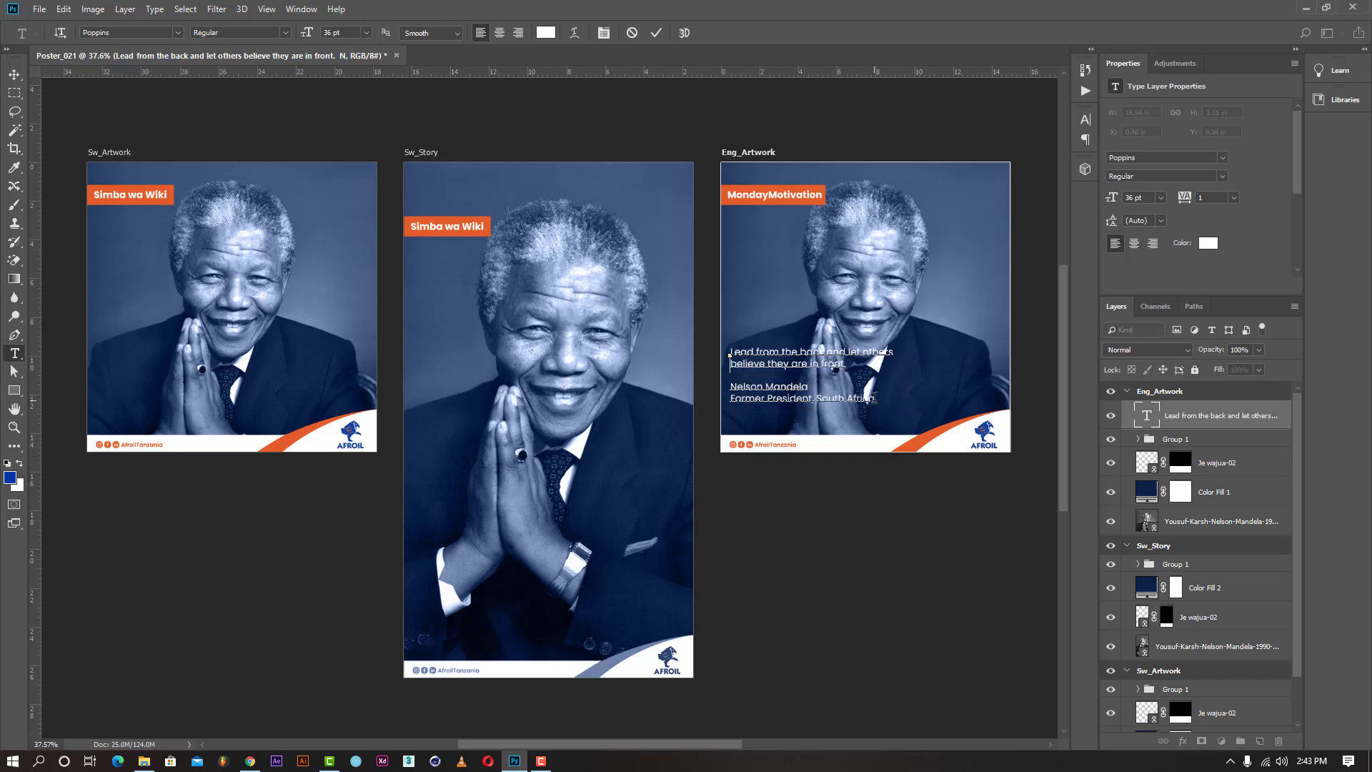
Set the two quote lines on Eng_Artwork to 48 pt.
left_click_drag(864, 363, 718, 341)
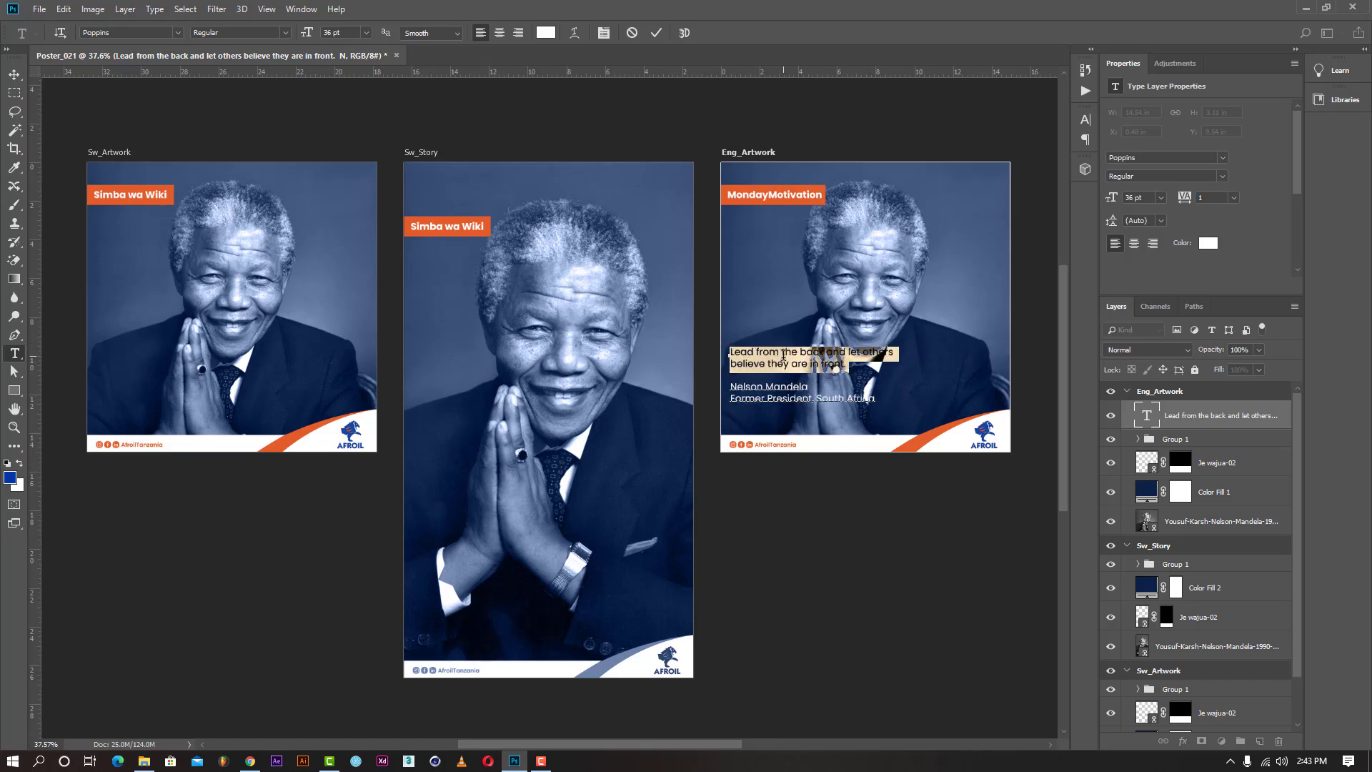
left_click(365, 33)
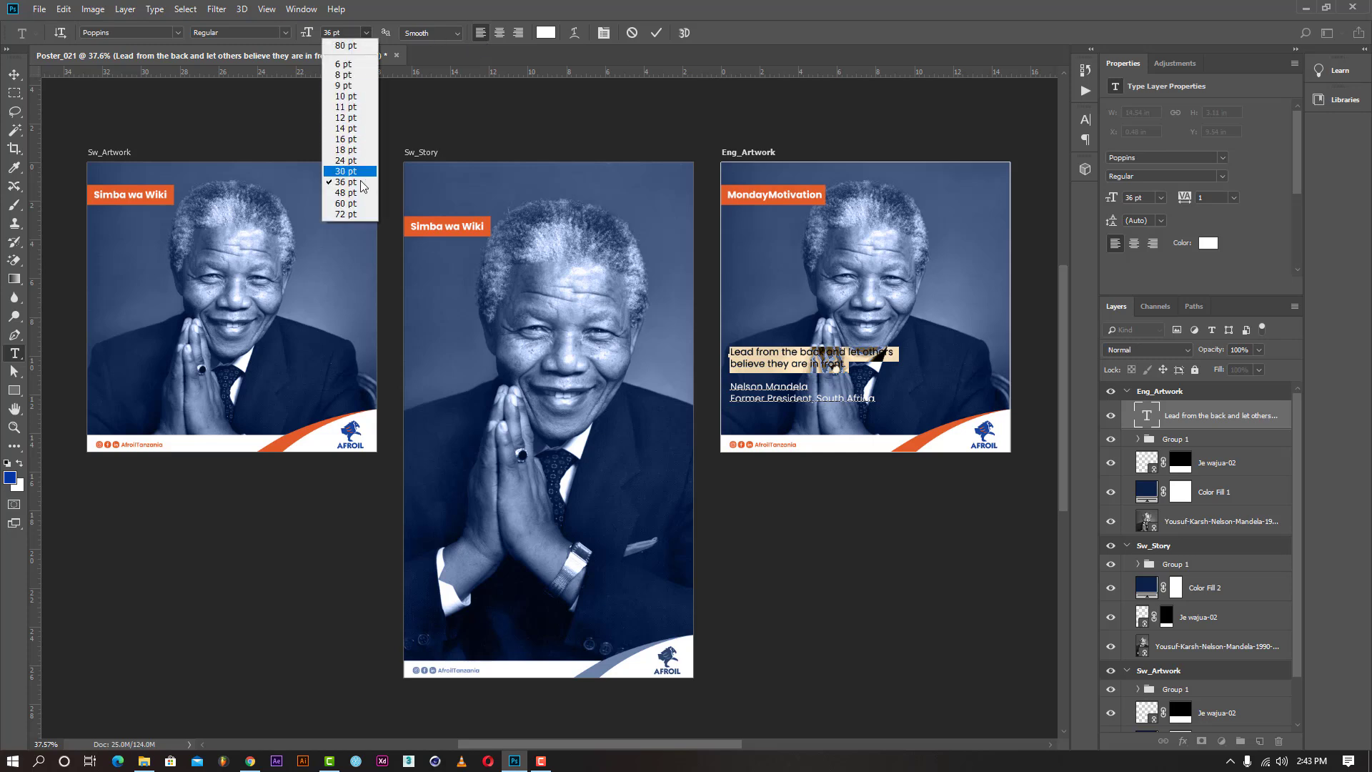
left_click(353, 202)
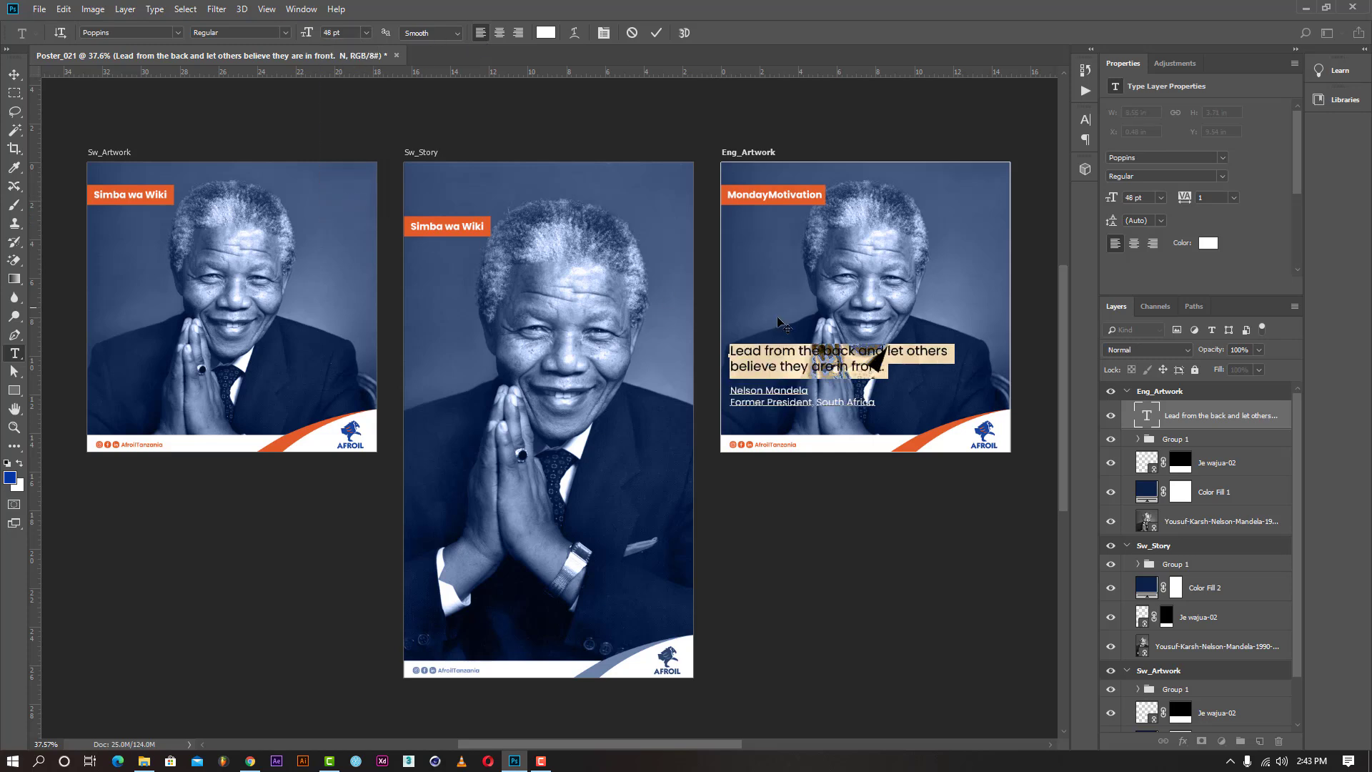
left_click(657, 33)
key("v")
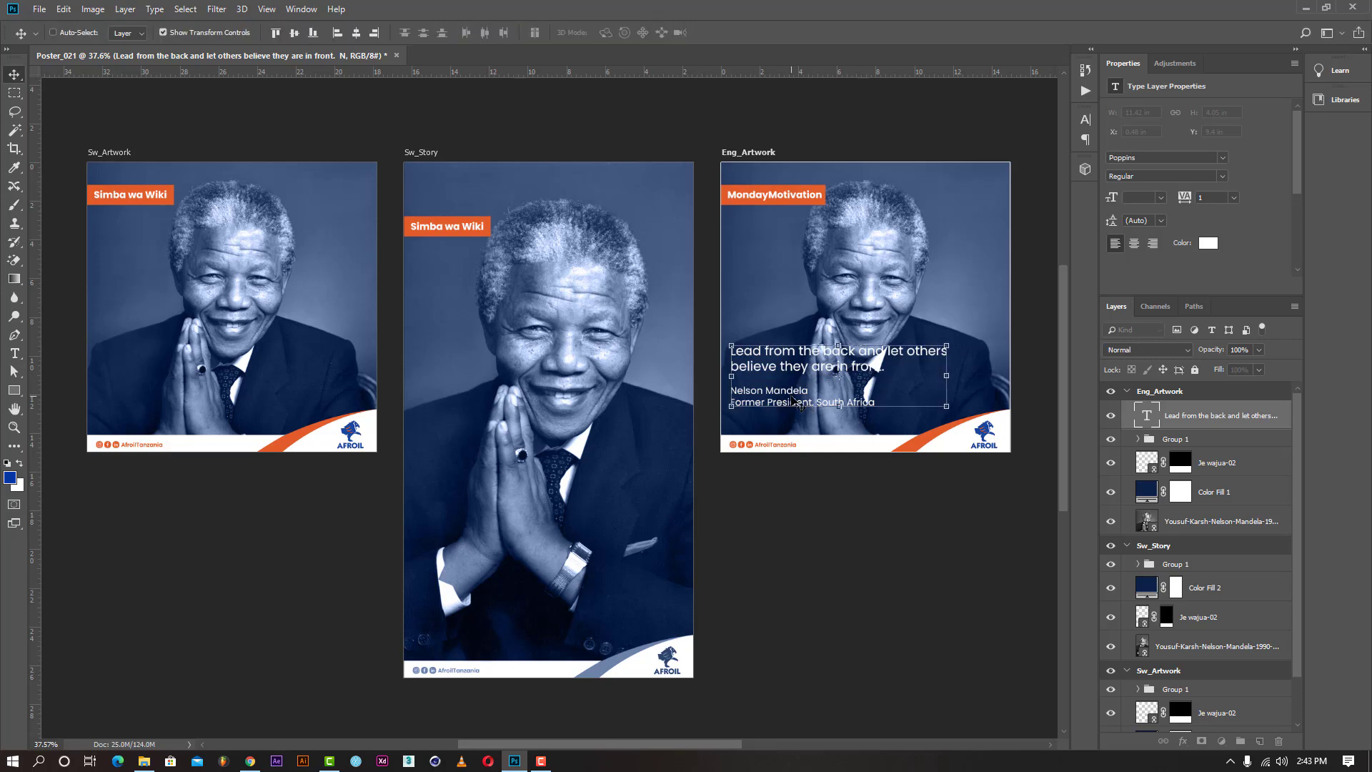
Set the "Nelson Mandela" line of the Eng_Artwork text to Bold.
double_click(1147, 416)
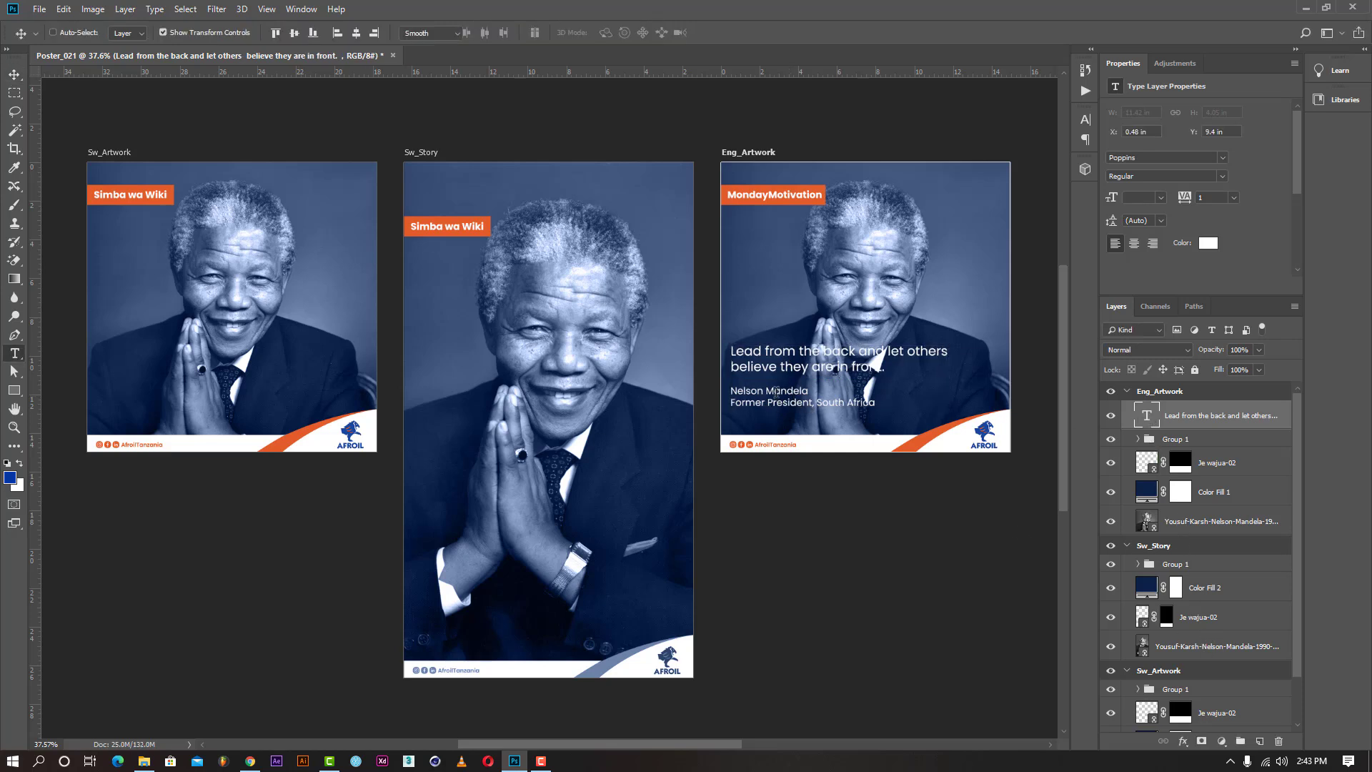
double_click(786, 390)
left_click(786, 390)
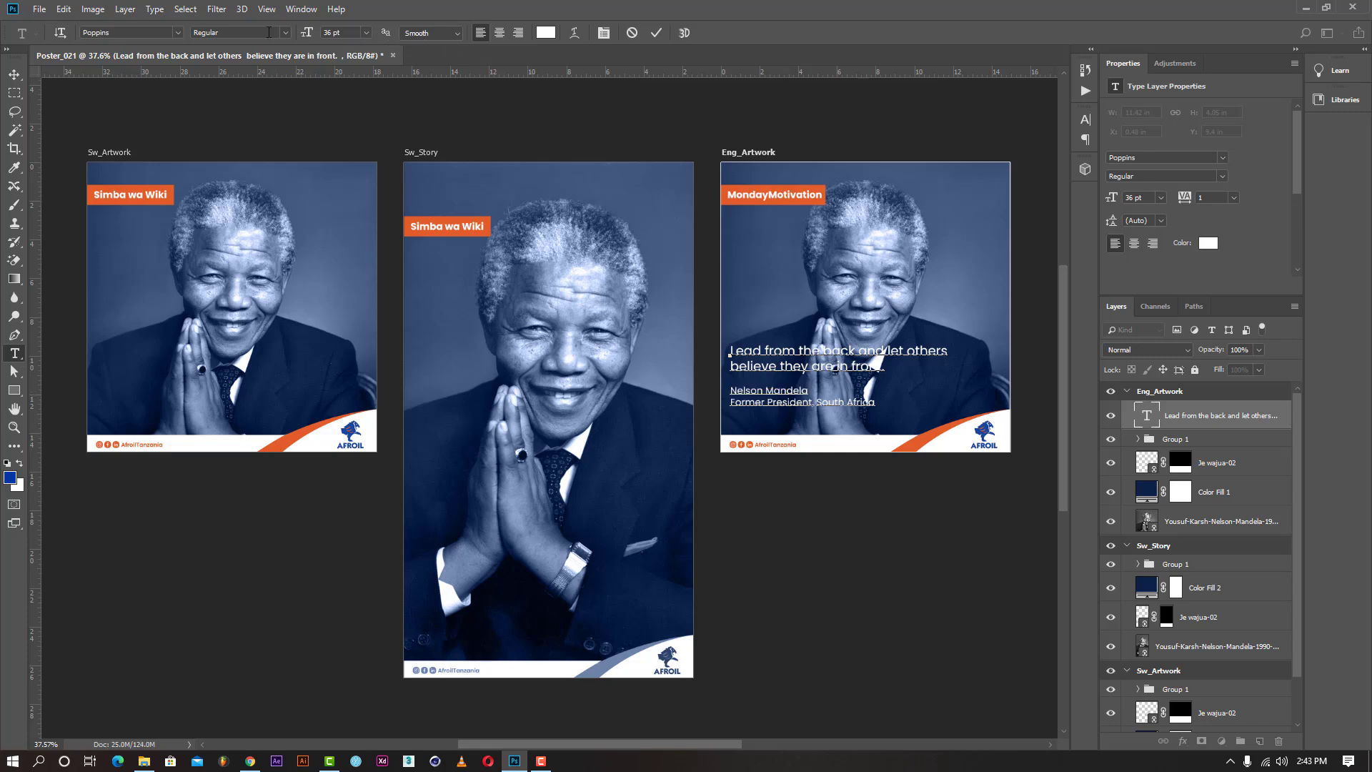
left_click(285, 33)
left_click(241, 185)
left_click_drag(810, 392, 715, 389)
left_click(285, 33)
left_click(240, 184)
Set "Former President, South Africa" to Italic and lower the text block to about X 0.51 in, Y 9.88 in.
triple_click(809, 404)
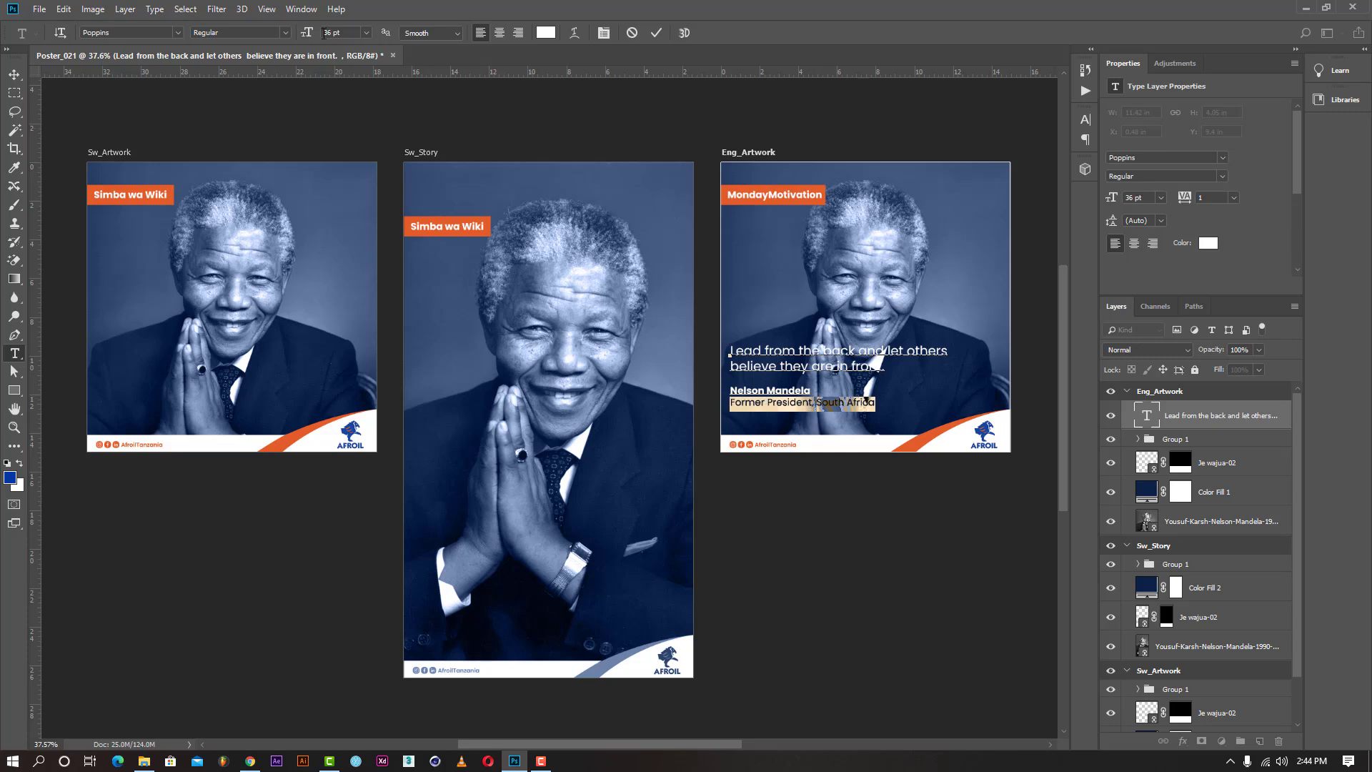
left_click(285, 34)
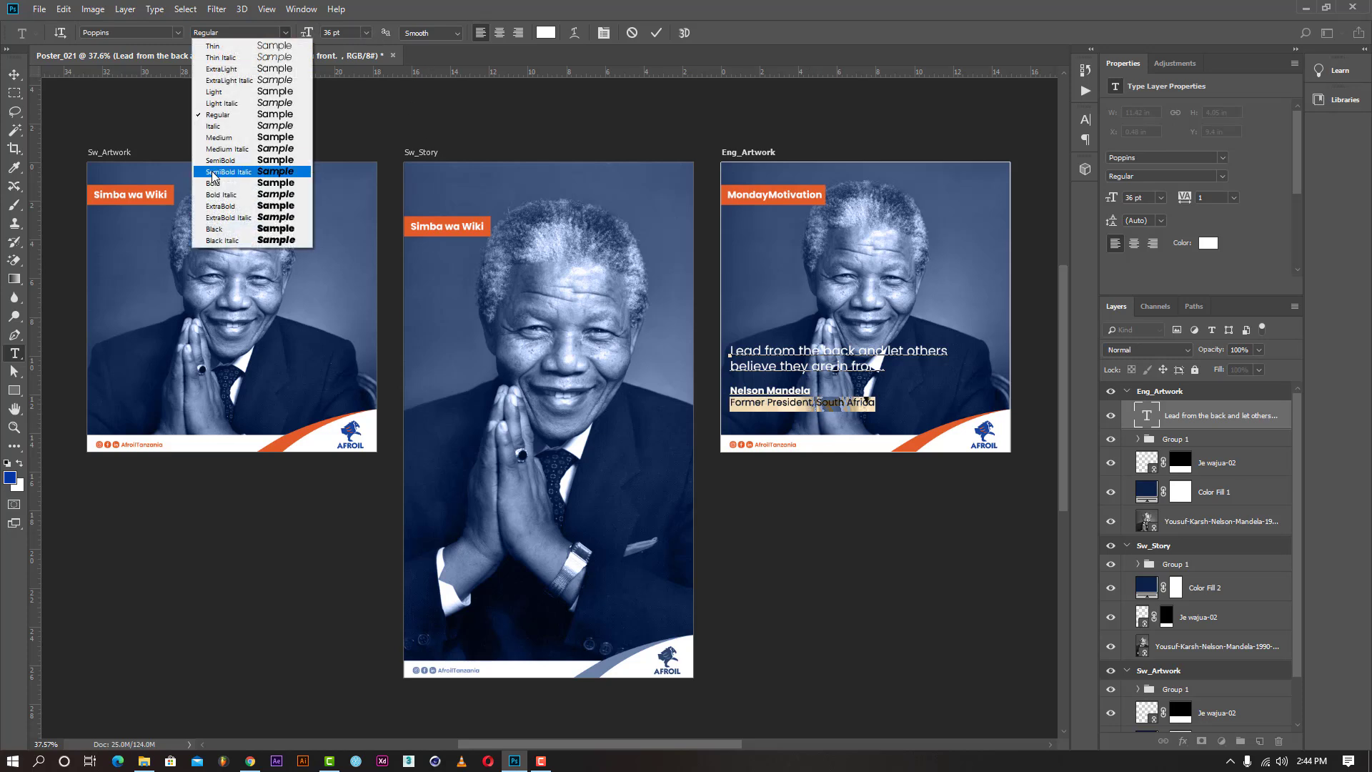
left_click(223, 126)
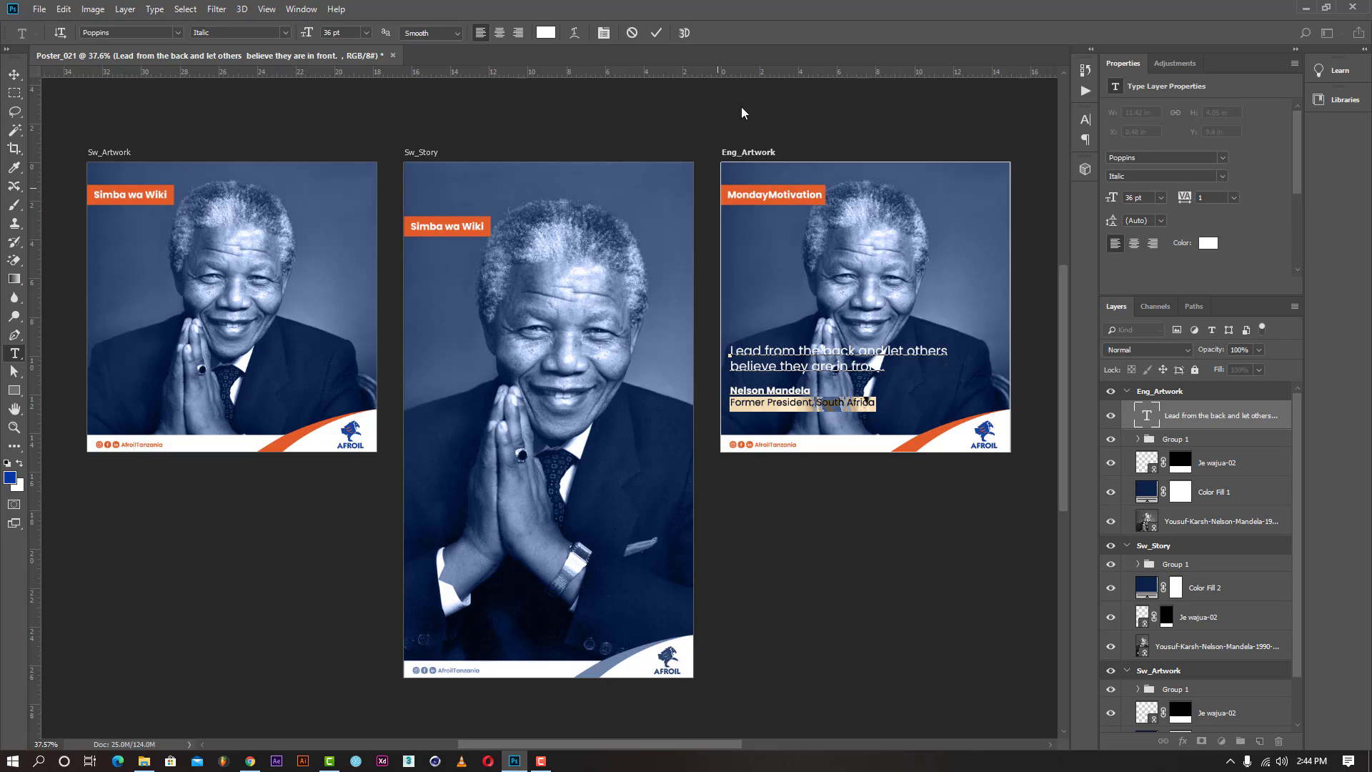
left_click(656, 32)
key("v")
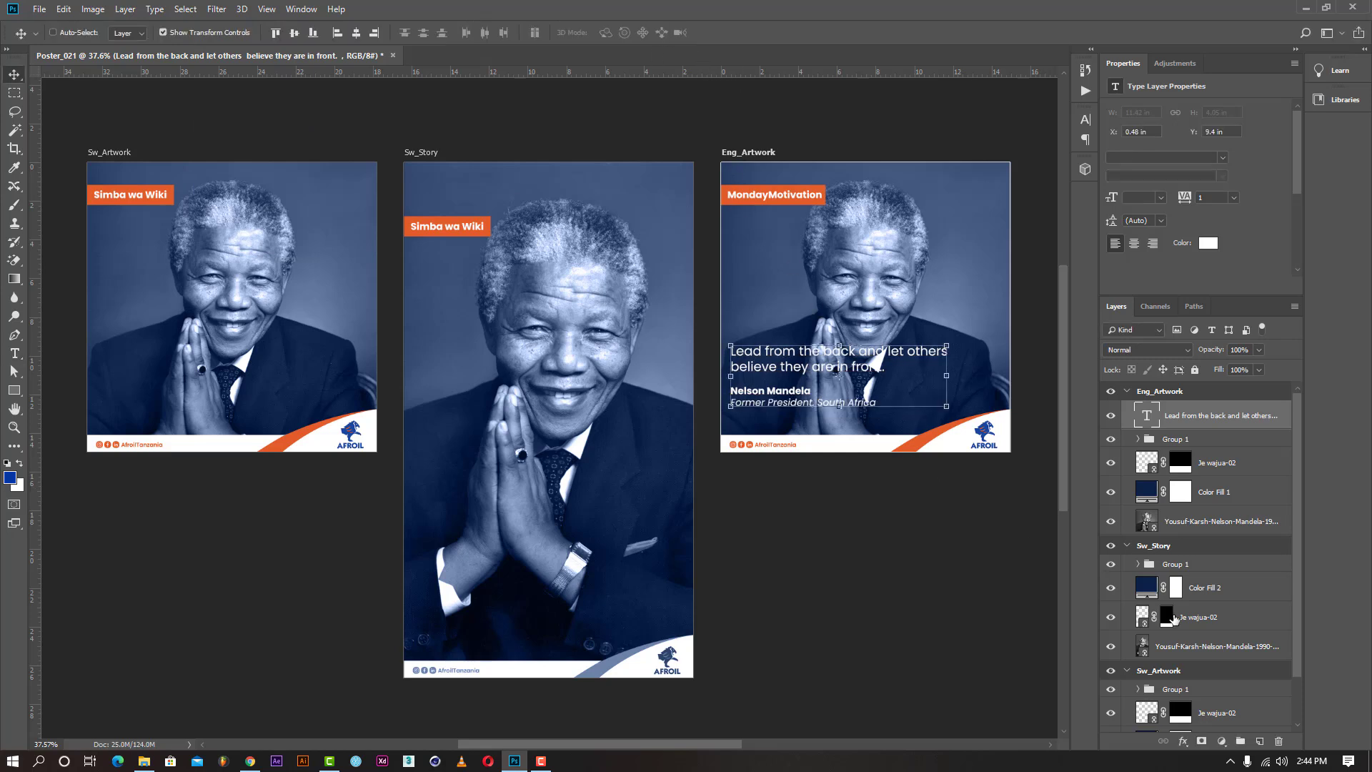
left_click_drag(826, 359, 826, 373)
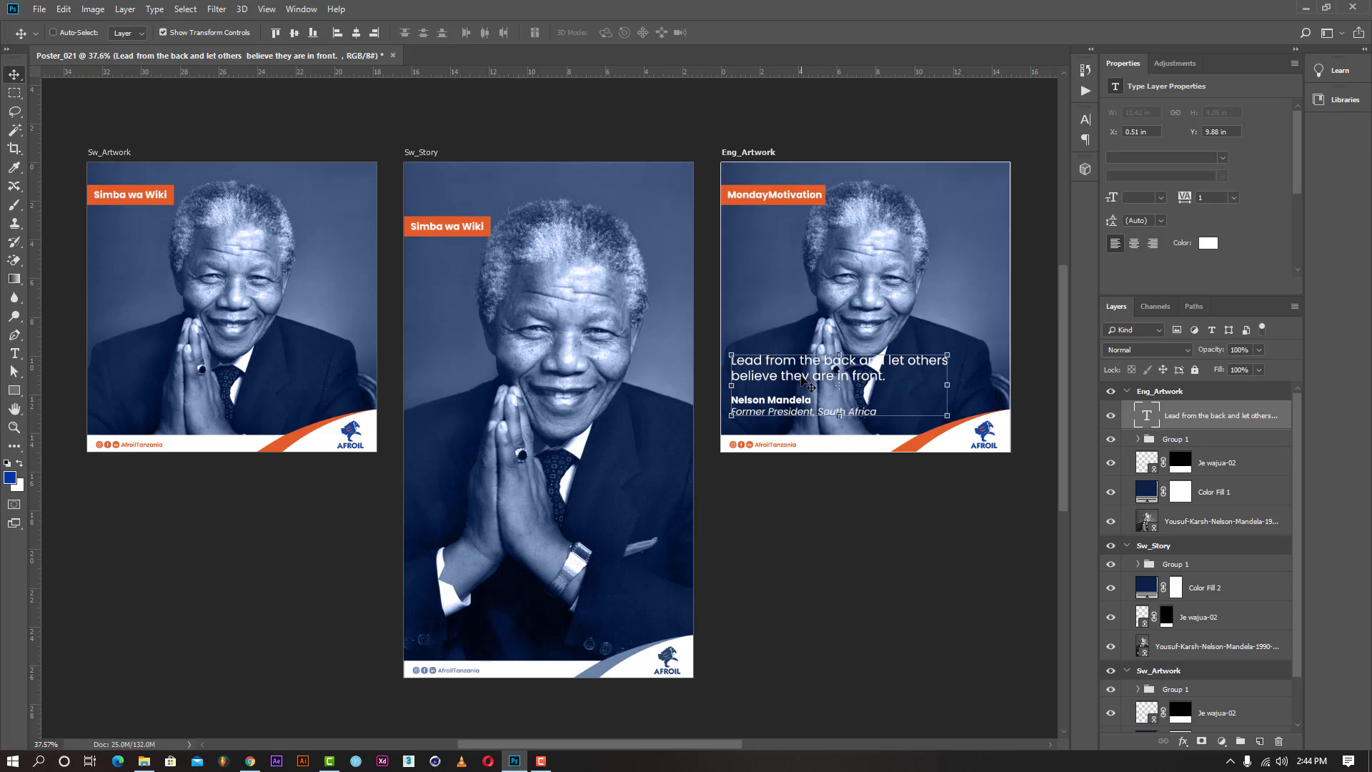
double_click(1146, 415)
left_click(544, 31)
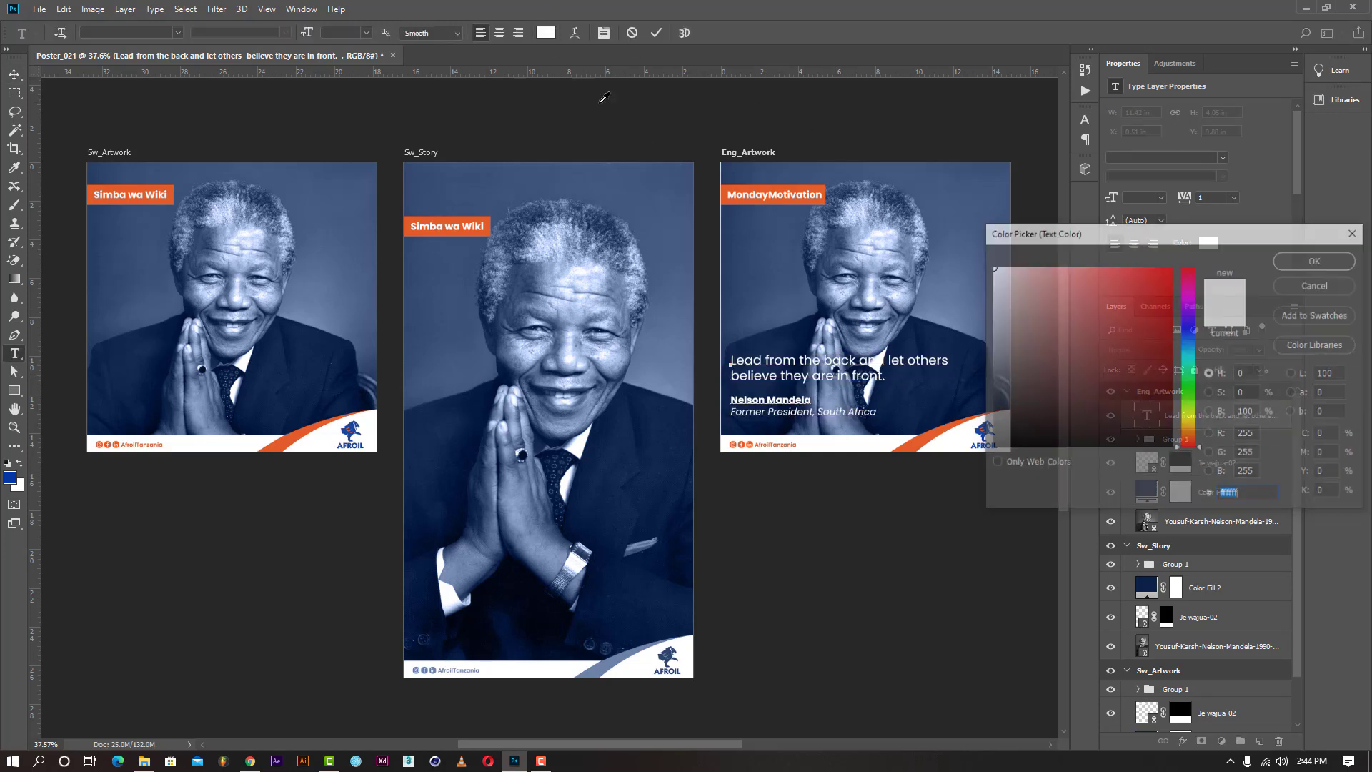
left_click(989, 435)
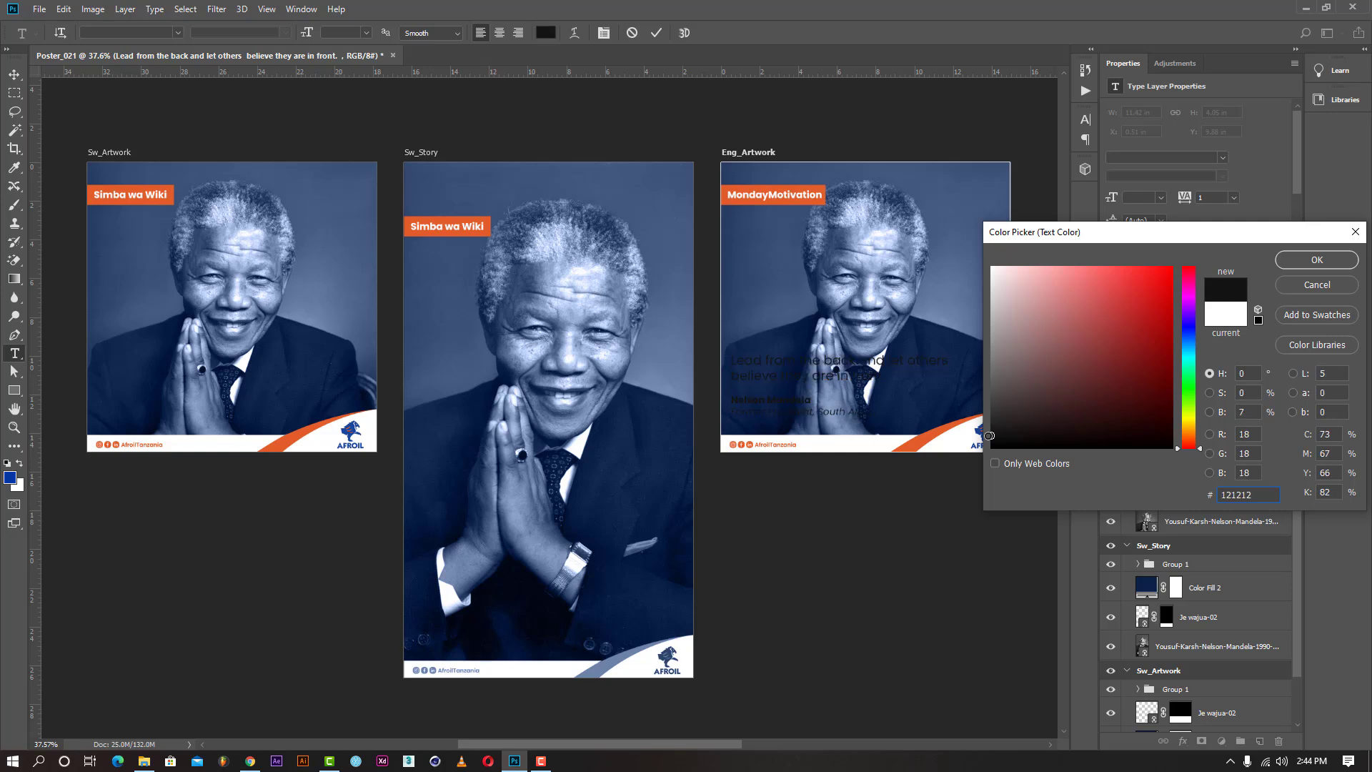
left_click(1319, 291)
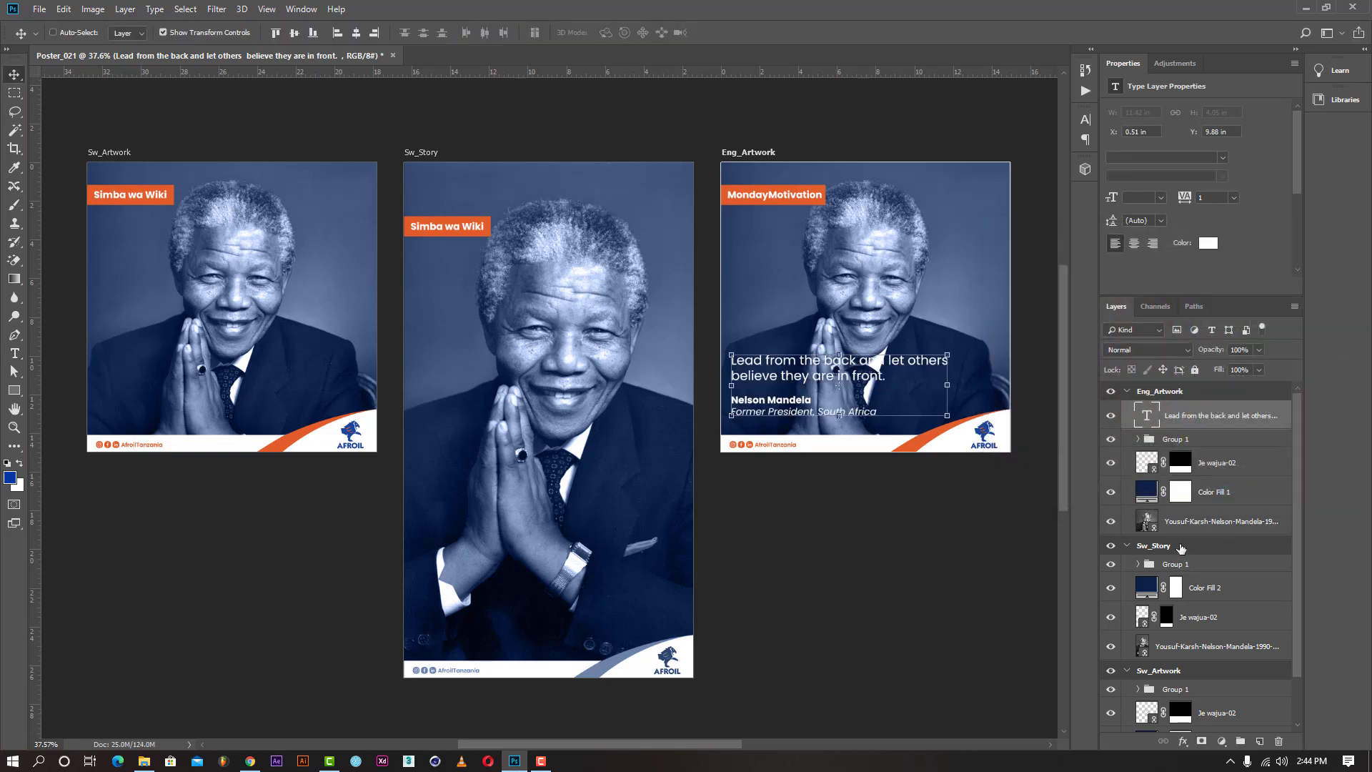
left_click(1172, 440)
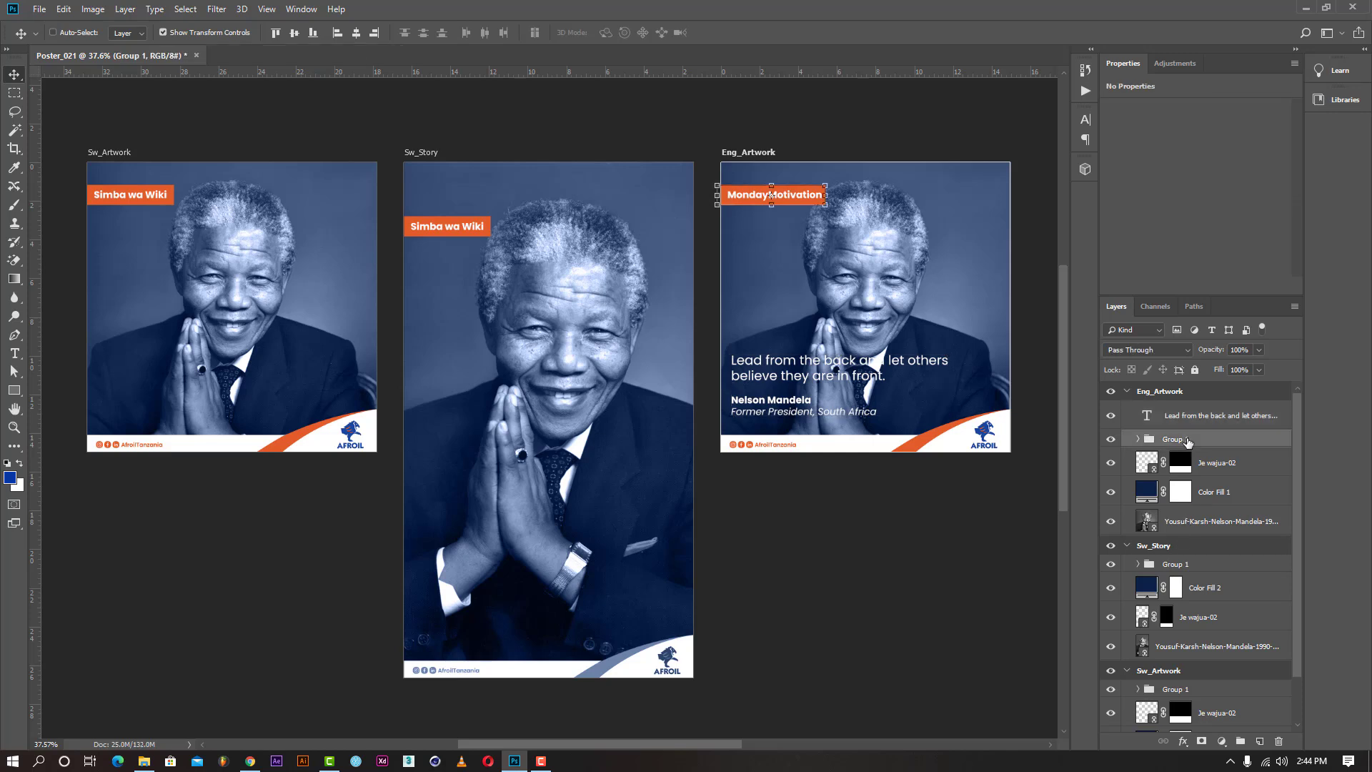
left_click(1214, 505)
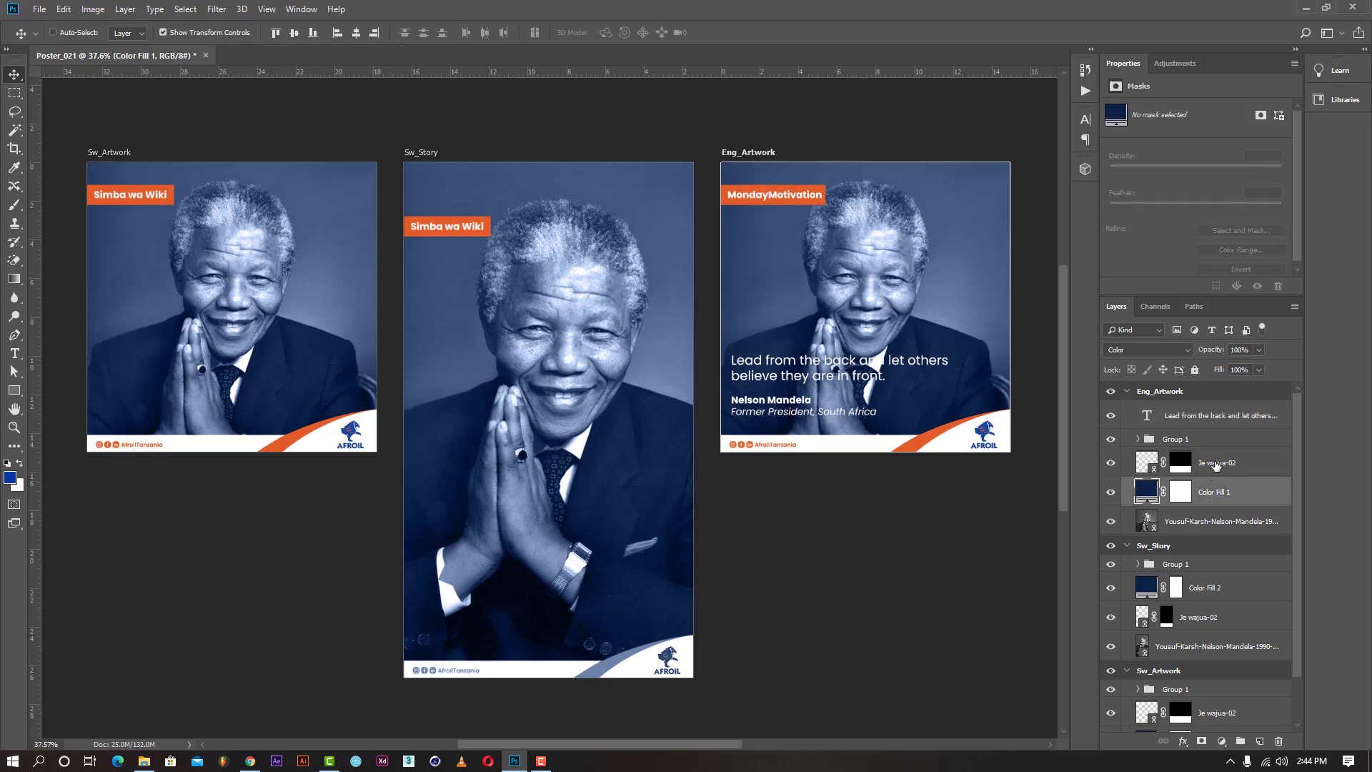
left_click(1215, 466)
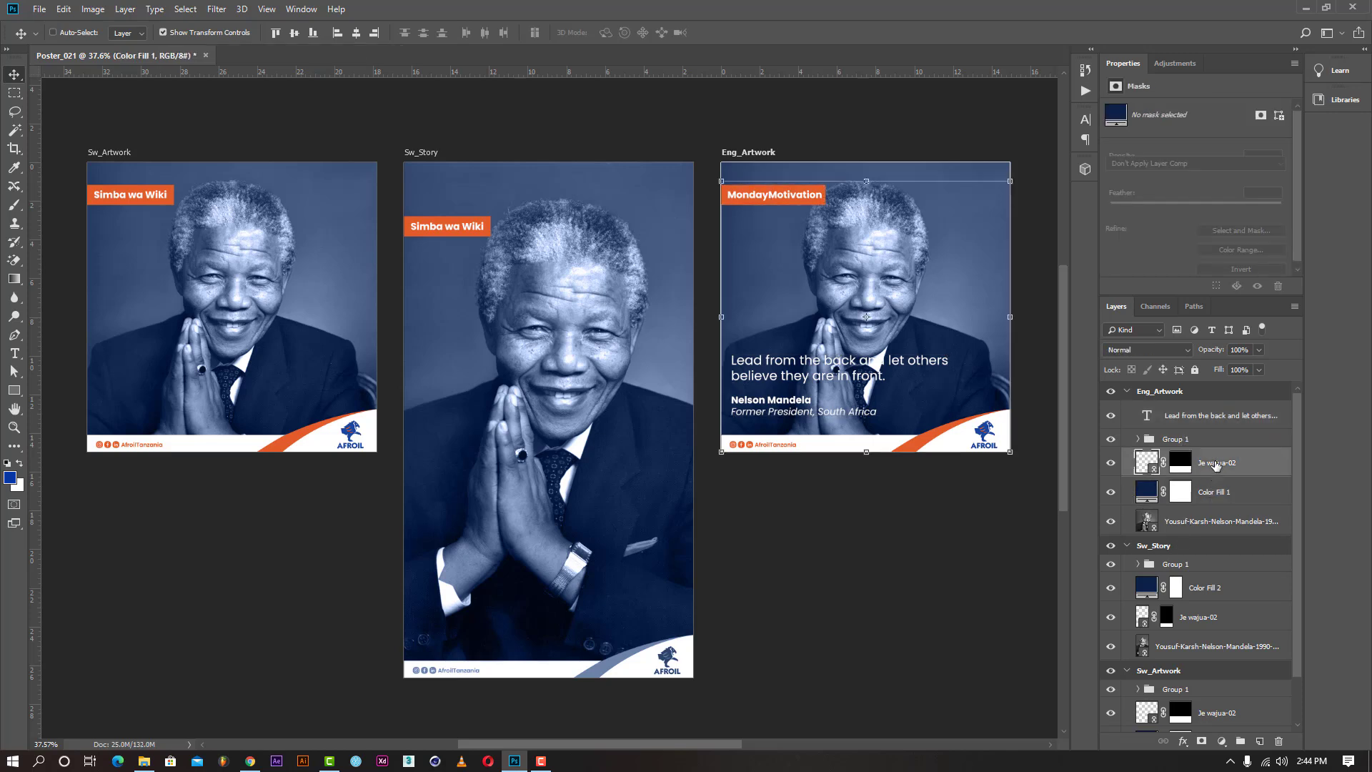
left_click(1215, 512)
left_click(1213, 494)
left_click(1189, 525)
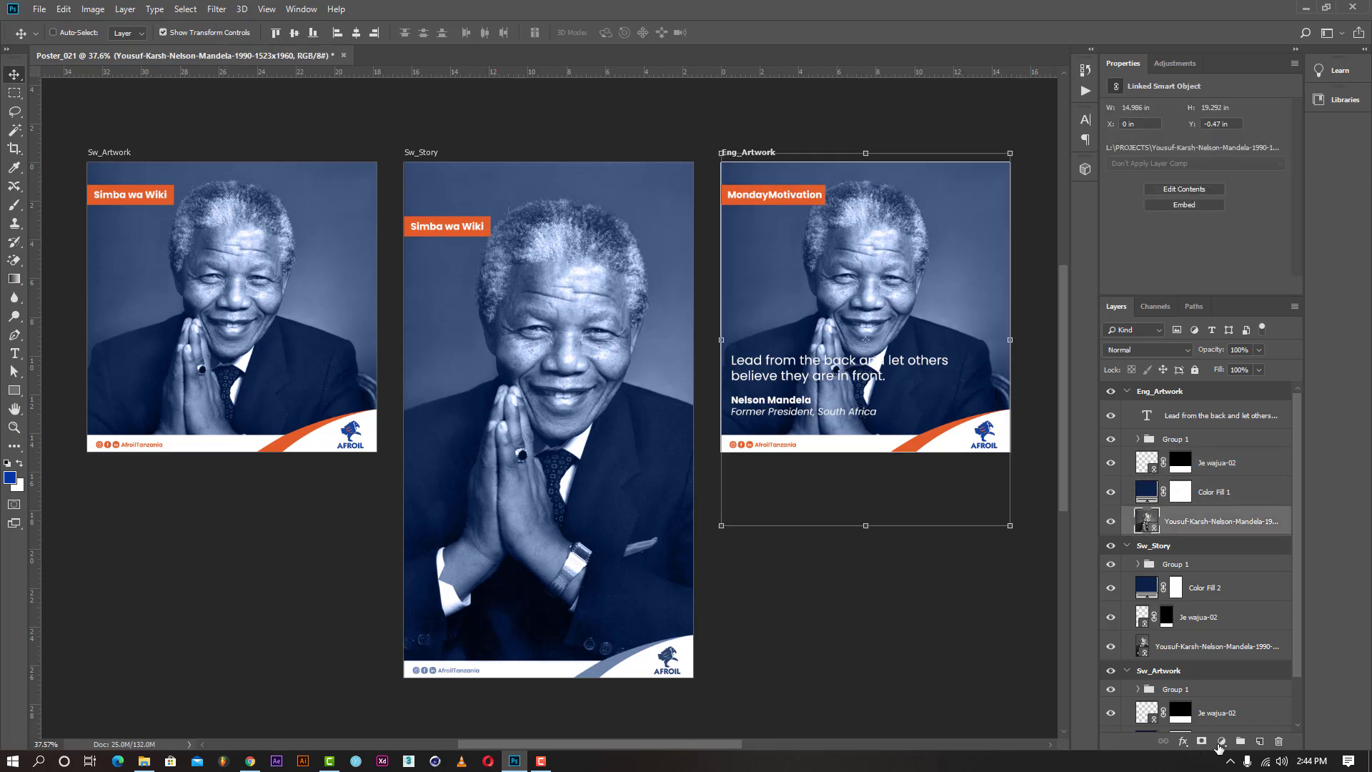
left_click(1222, 743)
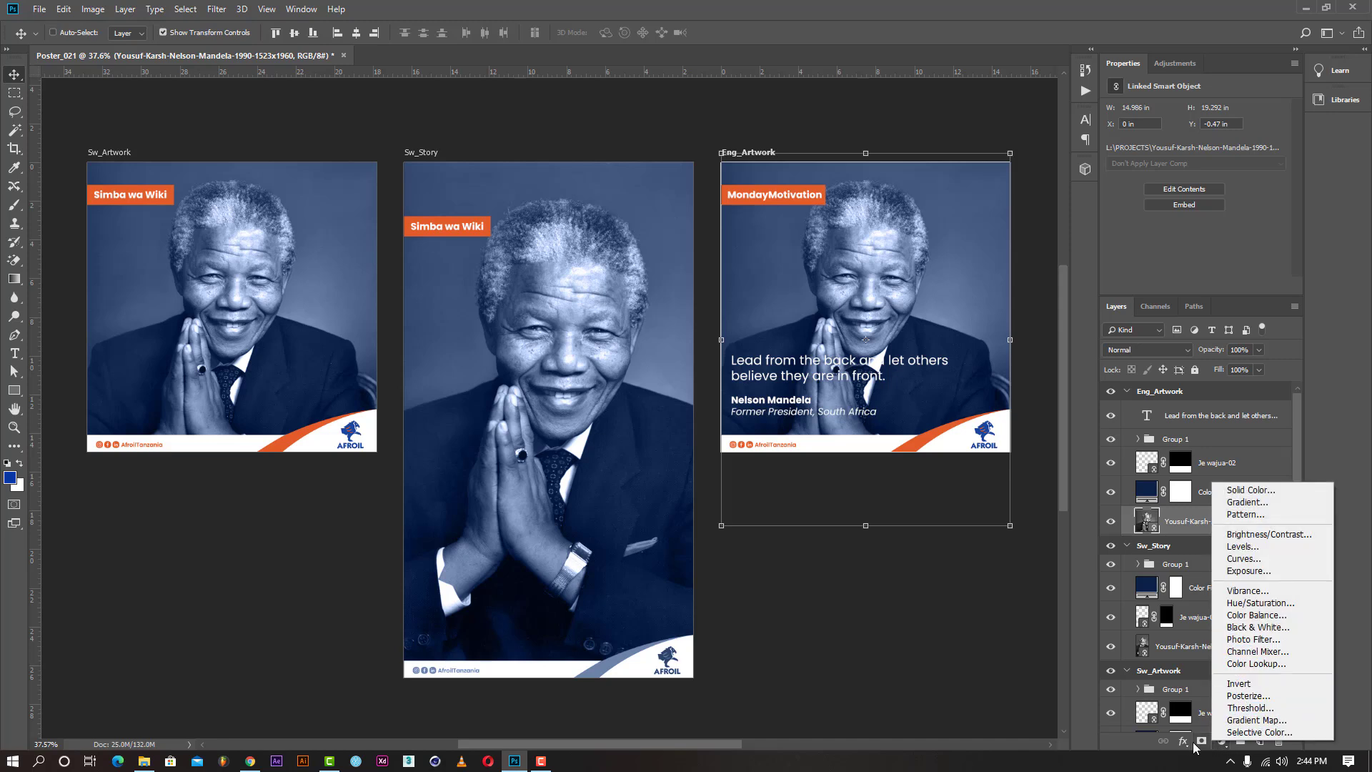
left_click(1184, 741)
left_click(1184, 741)
left_click(1206, 693)
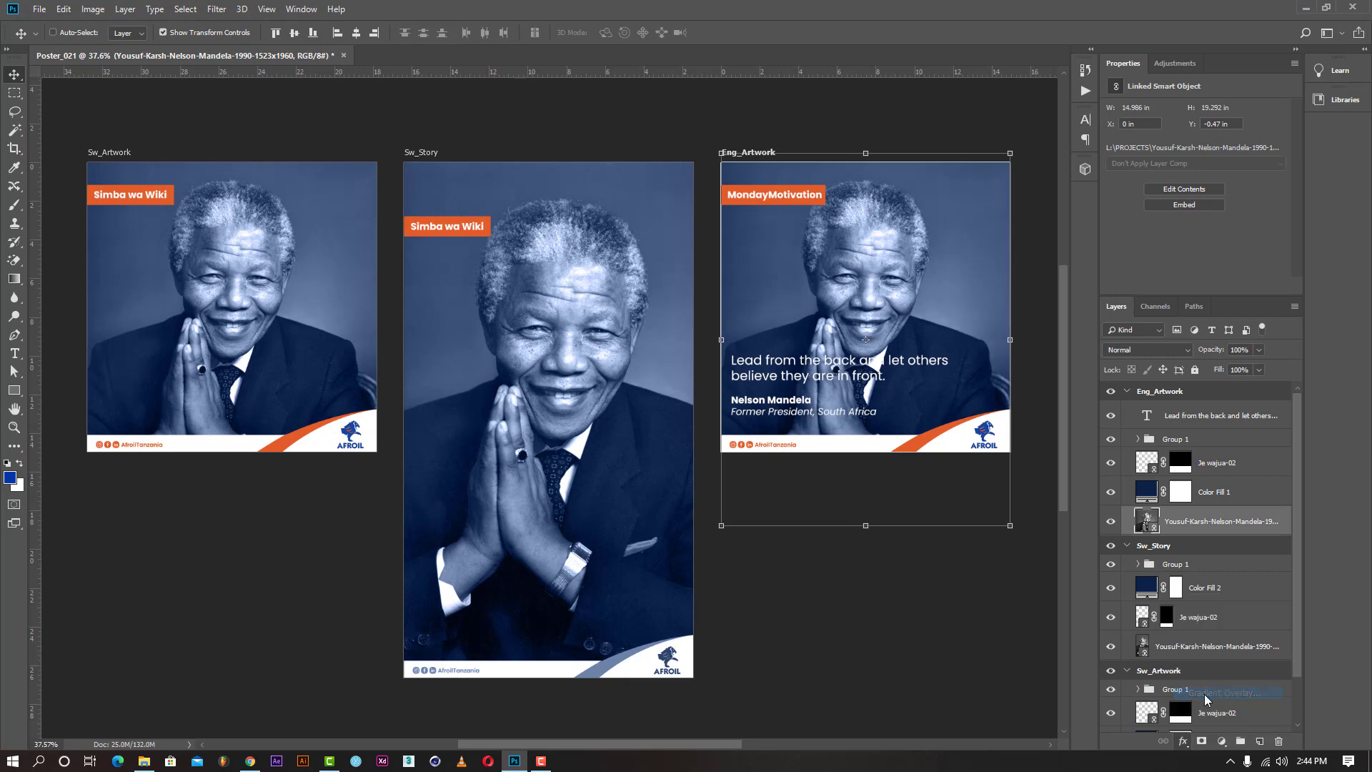
left_click_drag(958, 106, 302, 306)
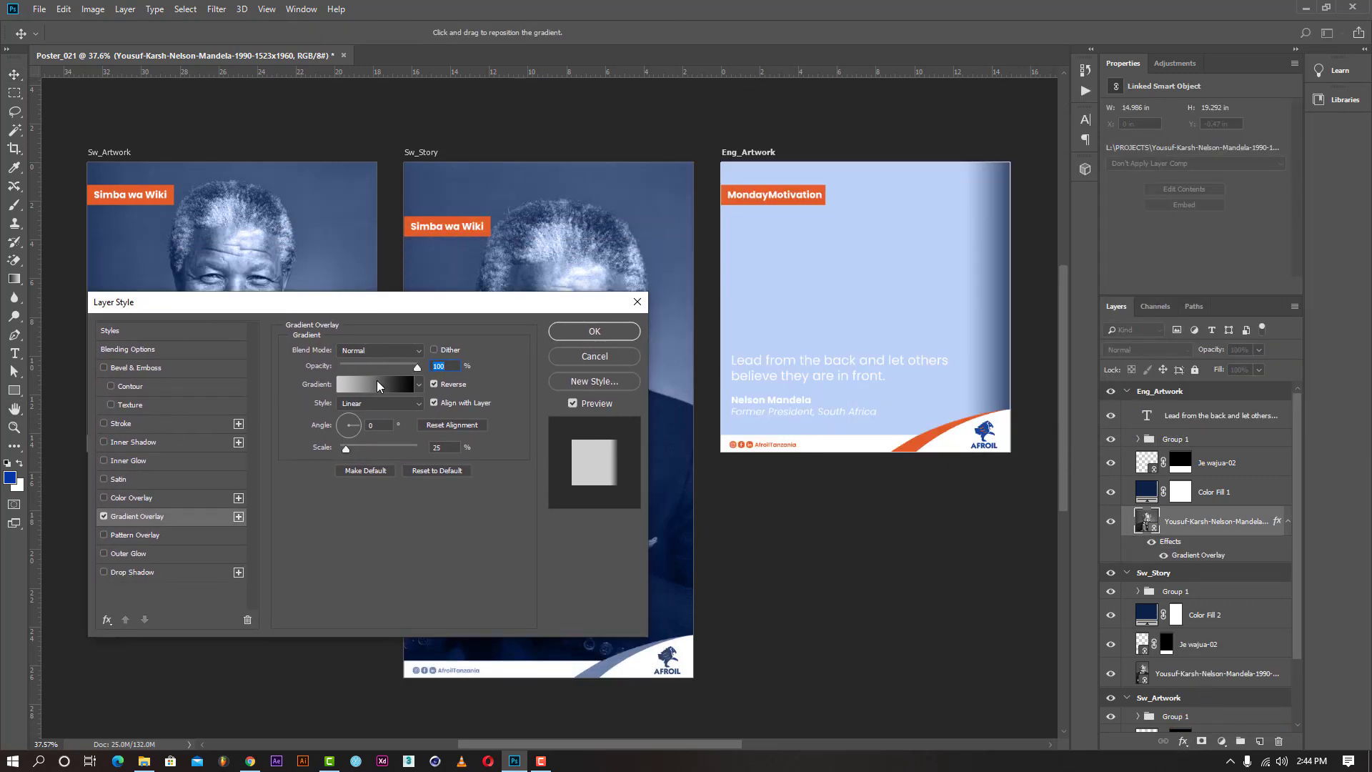
left_click(376, 350)
left_click(356, 406)
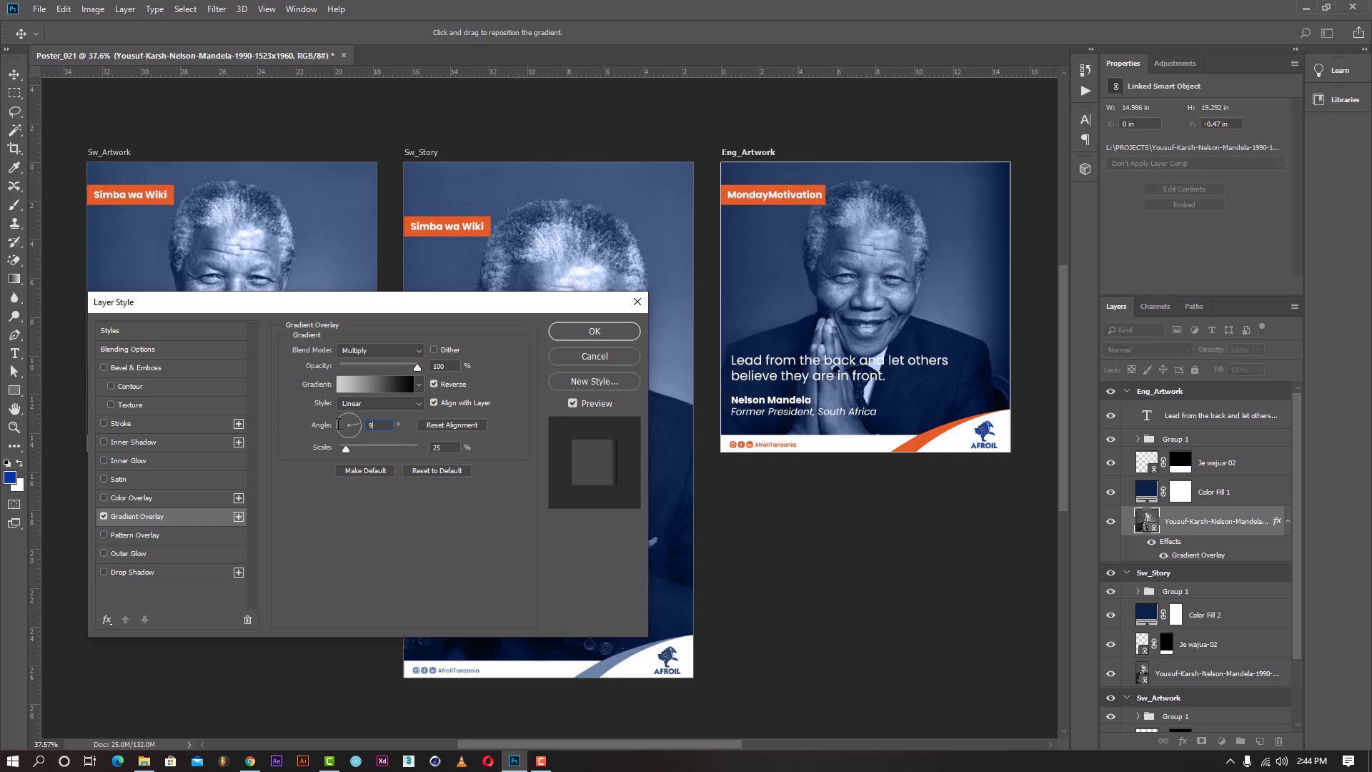
type("90")
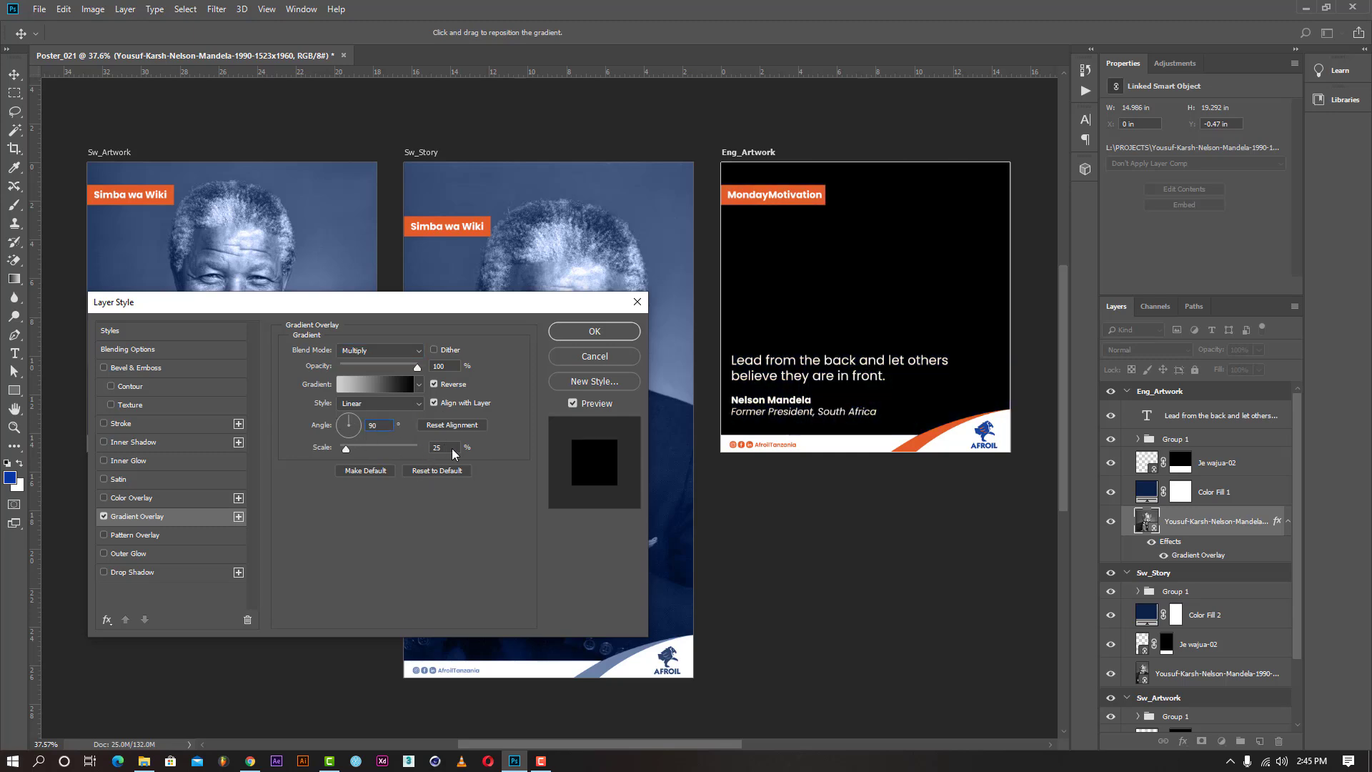
left_click(437, 385)
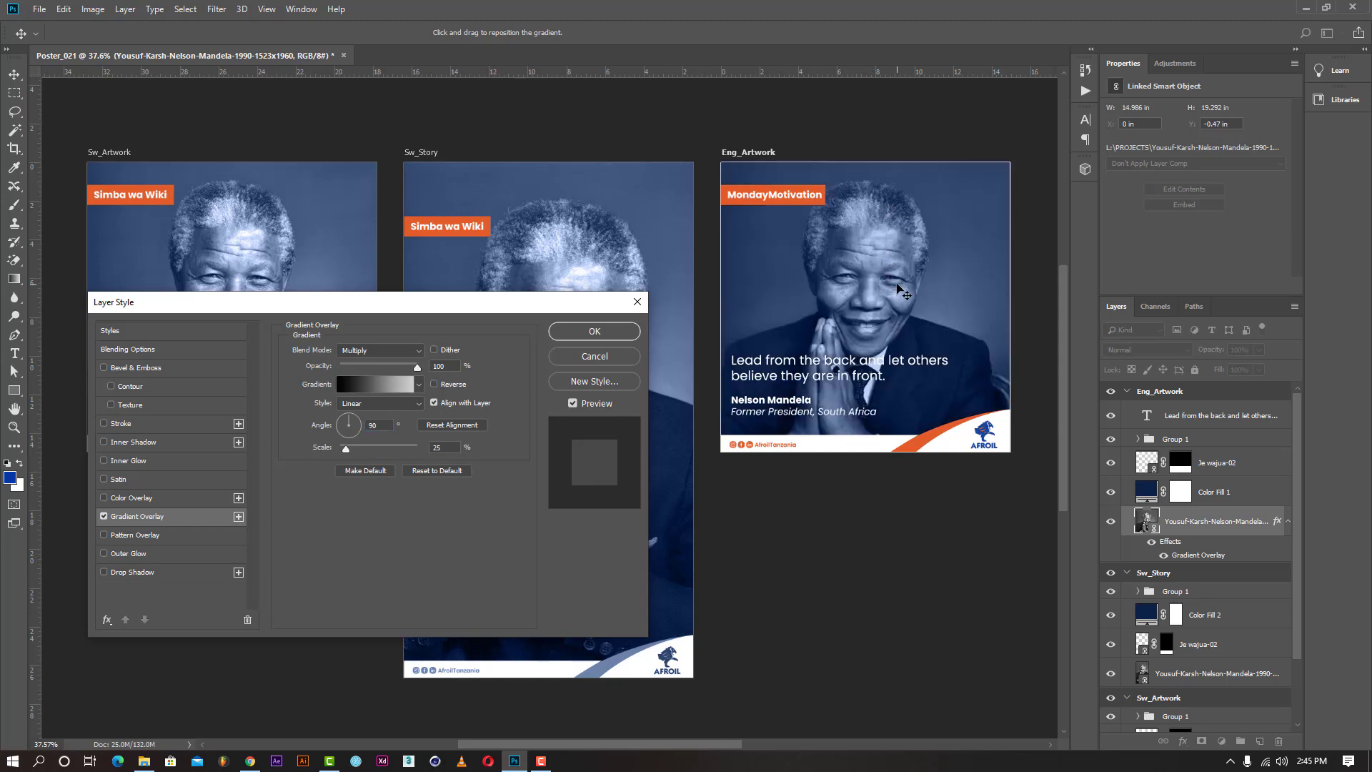
left_click_drag(346, 449, 386, 449)
left_click_drag(416, 366, 446, 364)
left_click(394, 402)
left_click(393, 402)
left_click(362, 426)
type("0")
left_click(440, 366)
left_click(443, 404)
left_click_drag(386, 449, 443, 450)
left_click(441, 365)
left_click(847, 256)
left_click(595, 356)
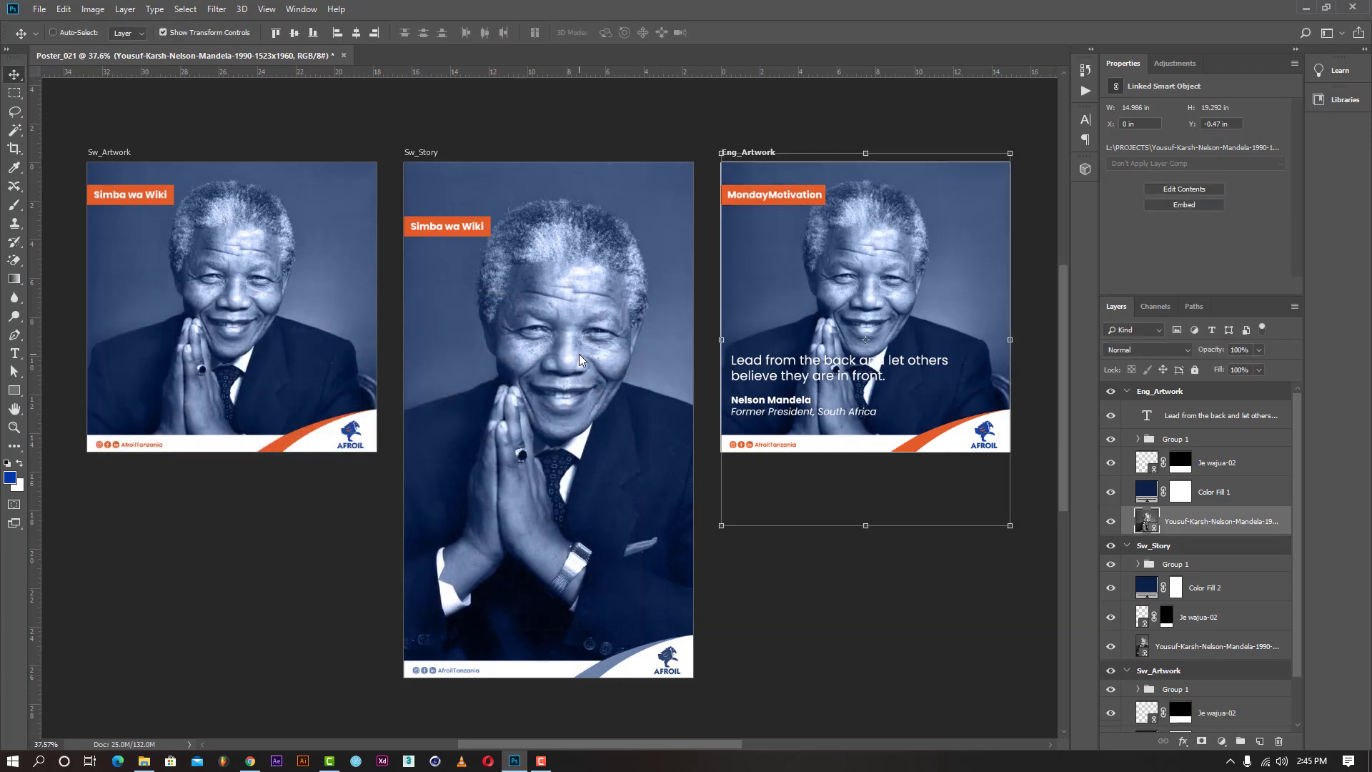
Add a #0f0f0f solid color fill above Eng_Artwork's portrait layer and set its blend mode to Multiply.
left_click(1222, 742)
left_click(1262, 493)
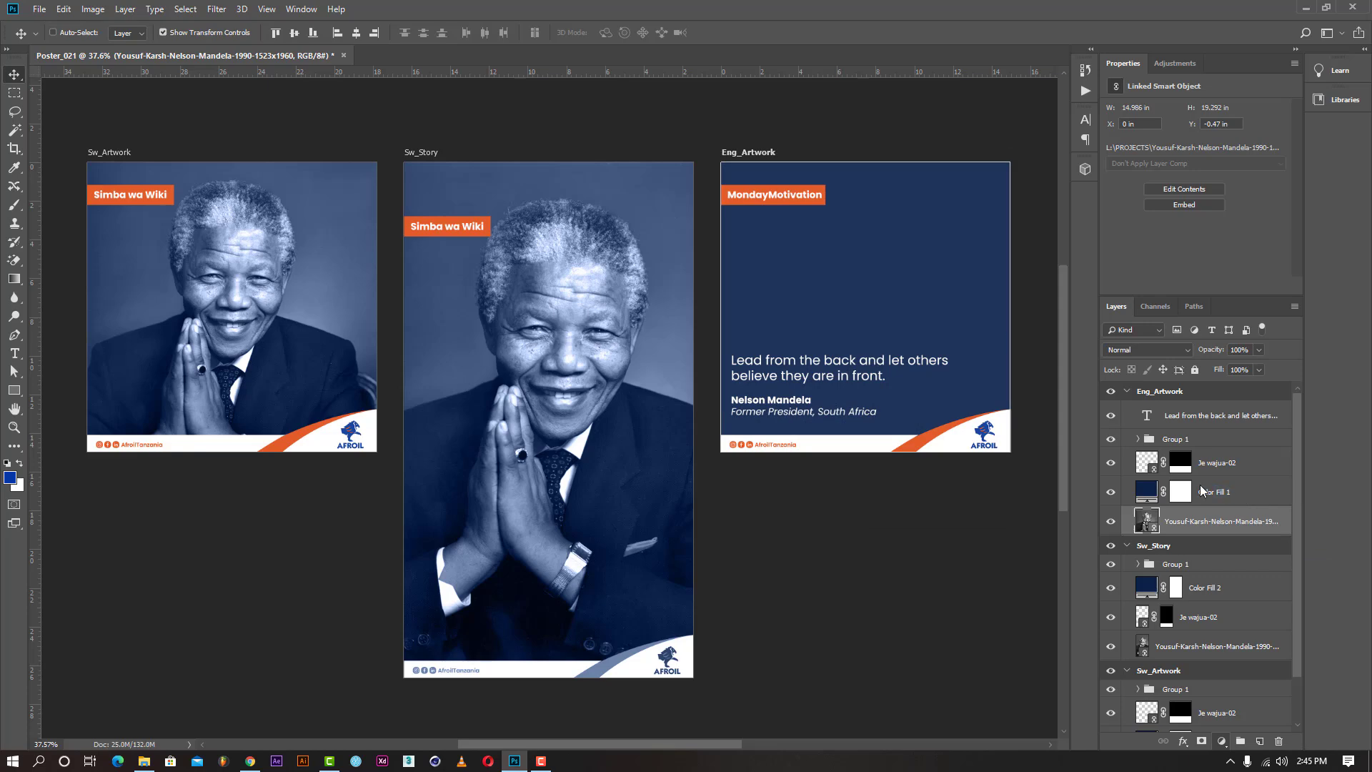
left_click(991, 437)
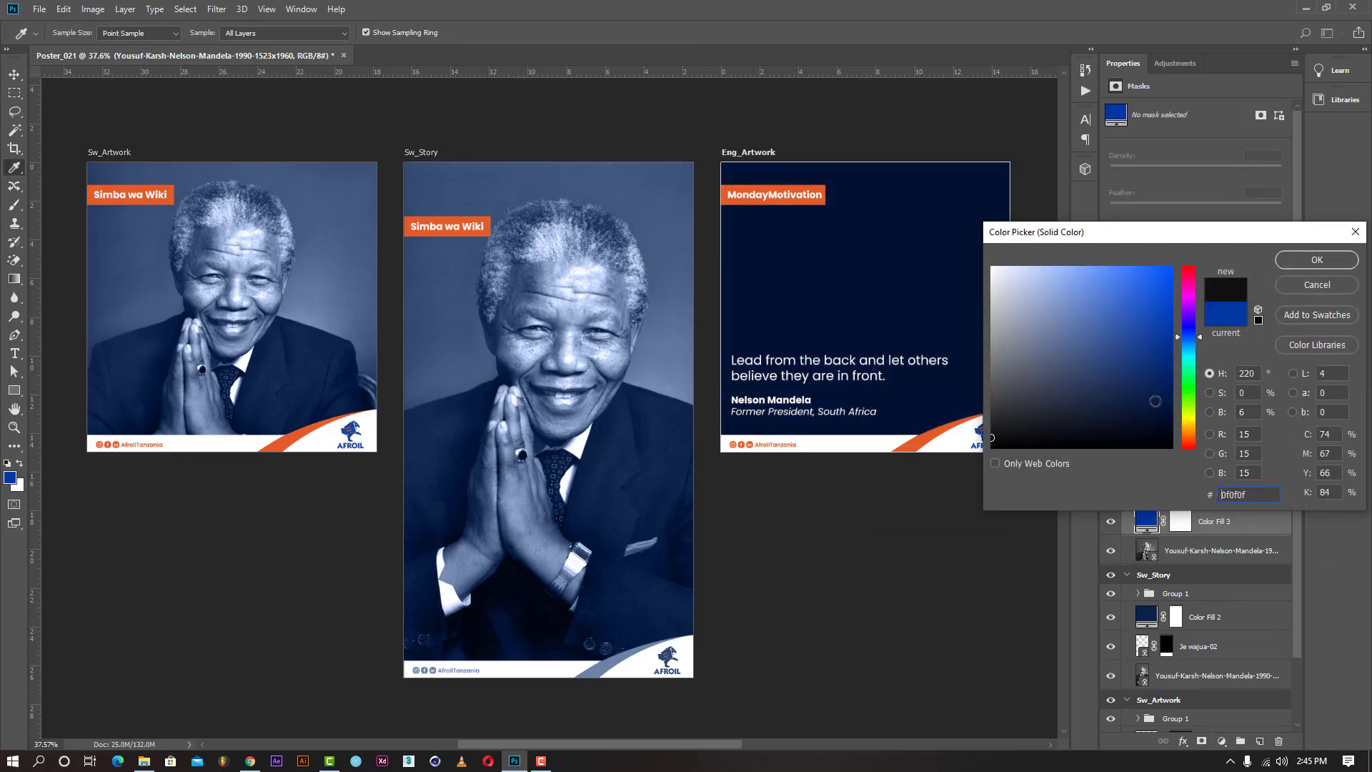
left_click(1295, 261)
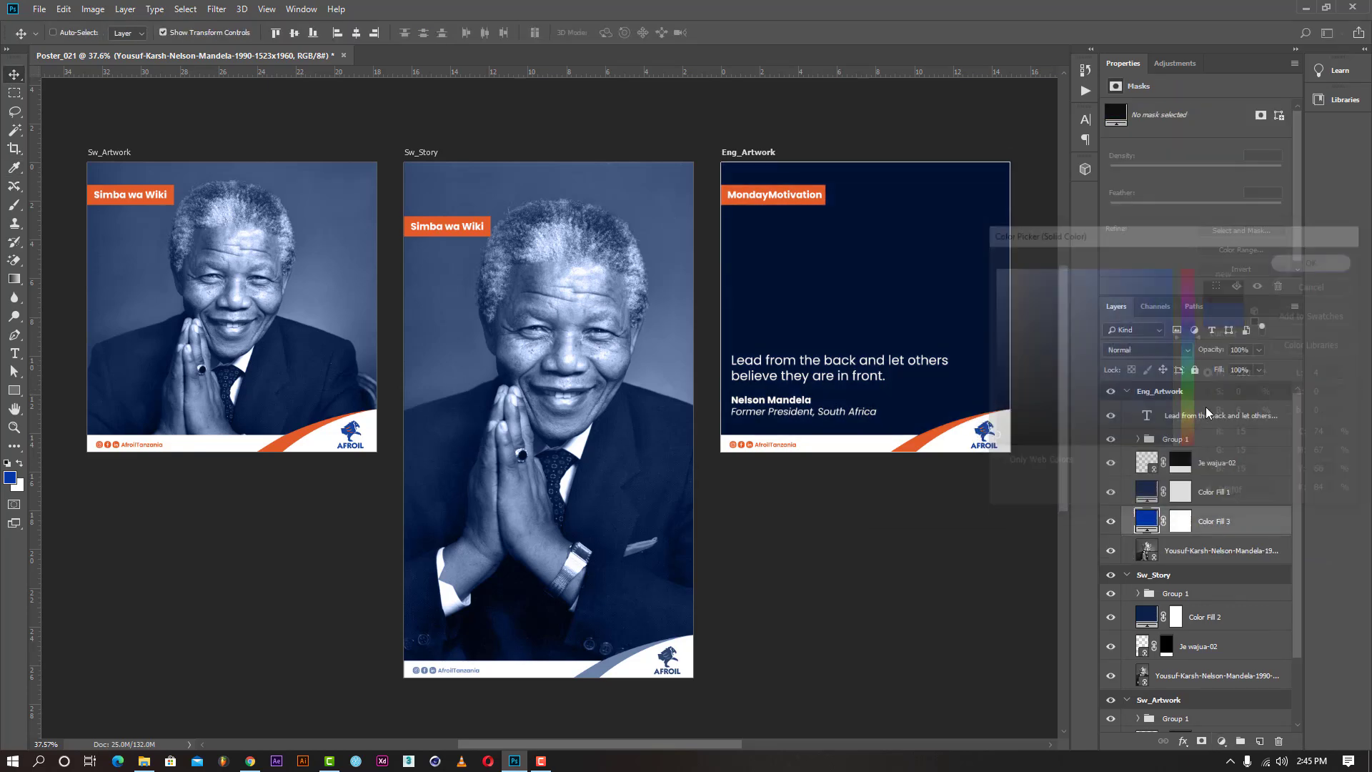
left_click(1139, 352)
left_click(1142, 395)
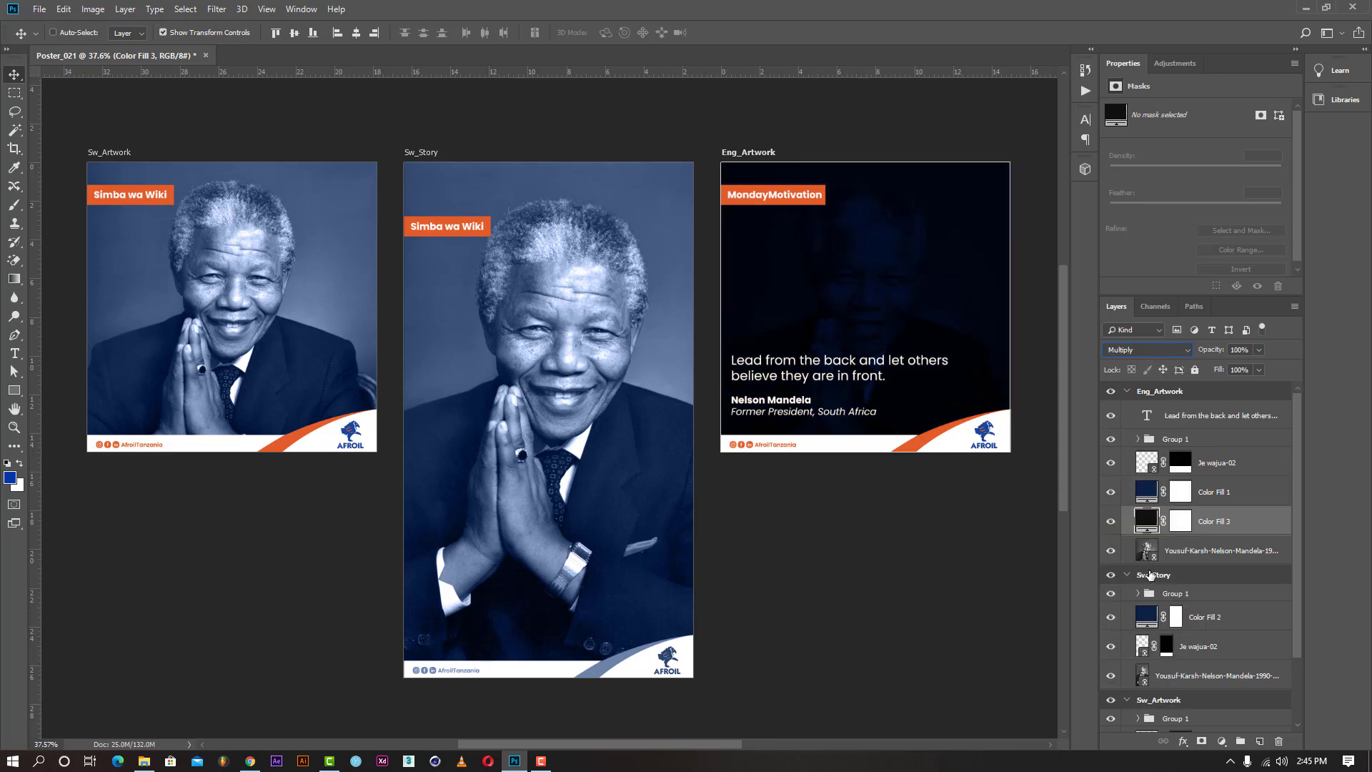
Mask Eng_Artwork's dark fill with a vertical black-to-white gradient so it fades out over the face and darkens behind the quote.
left_click(1178, 521)
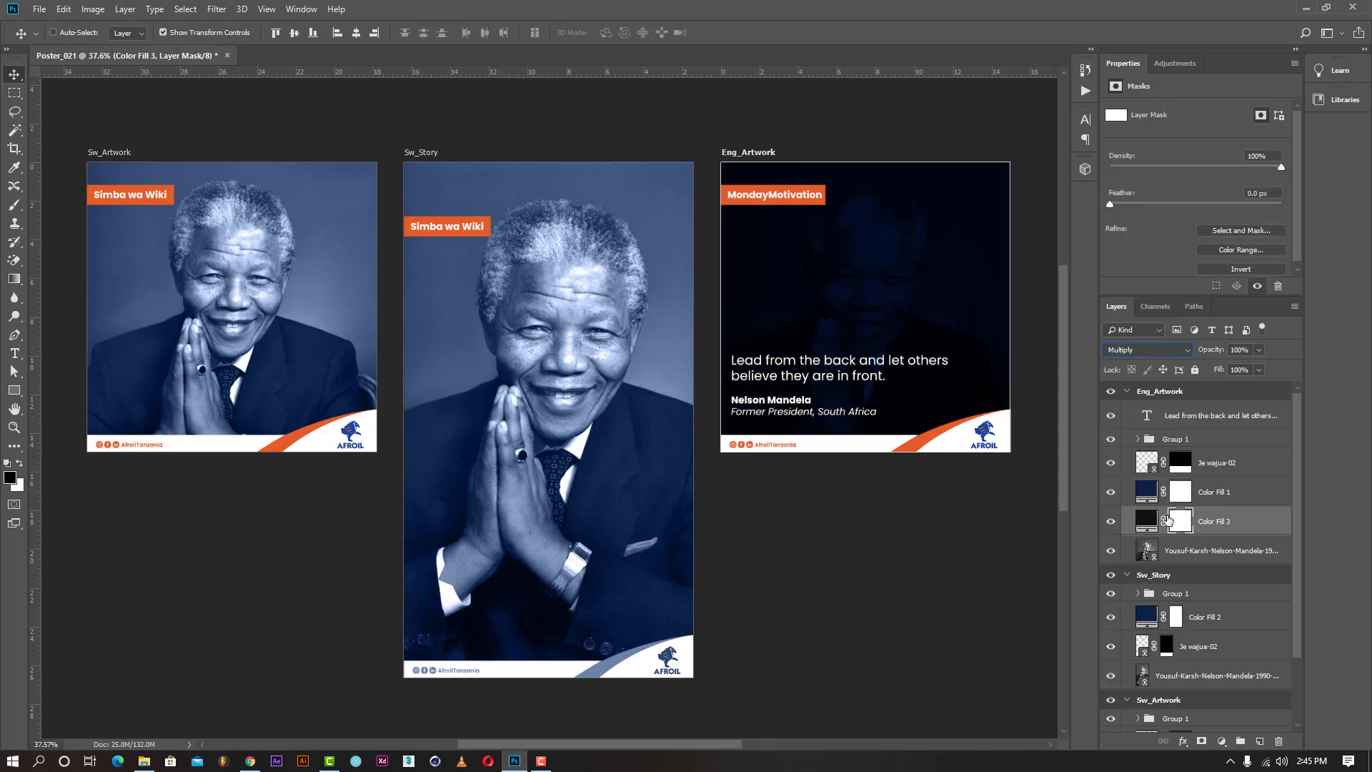
left_click(15, 279)
left_click_drag(862, 350, 864, 436)
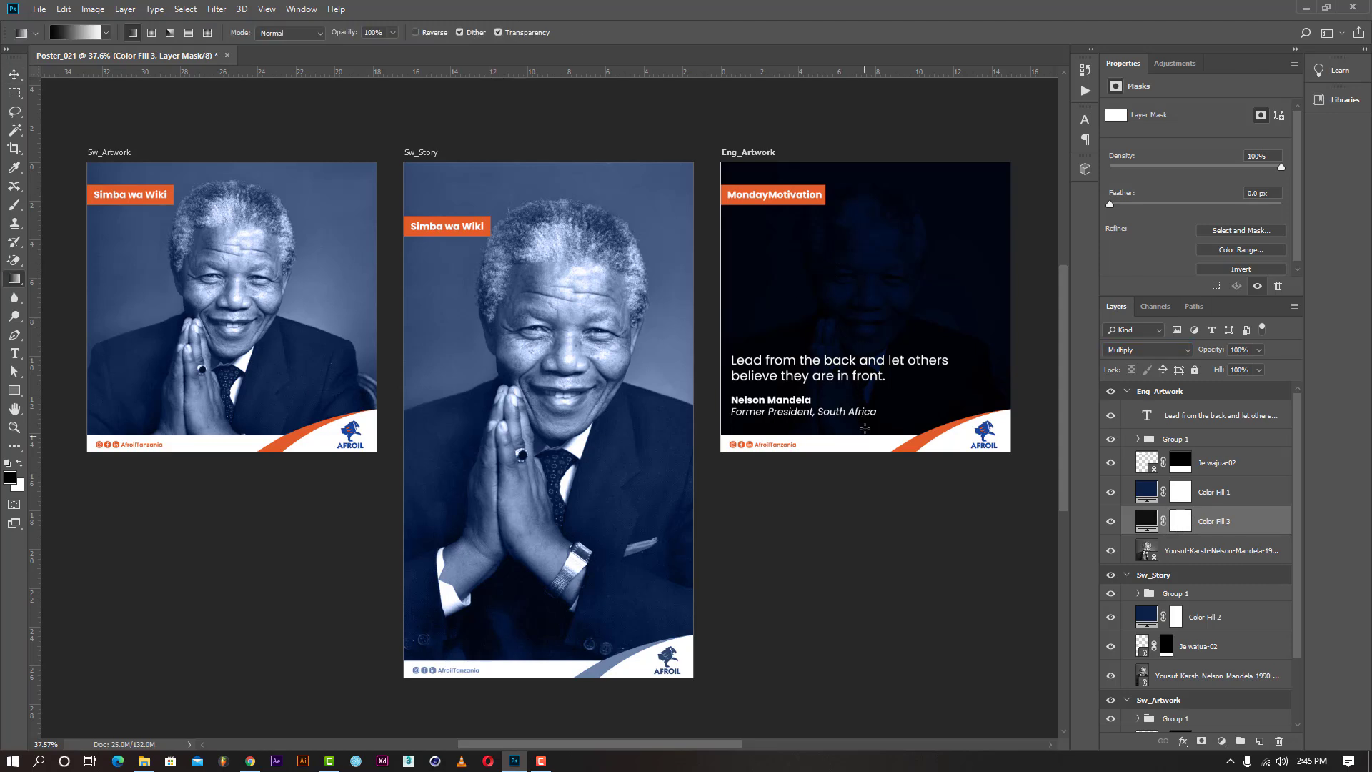
left_click_drag(868, 143, 866, 373)
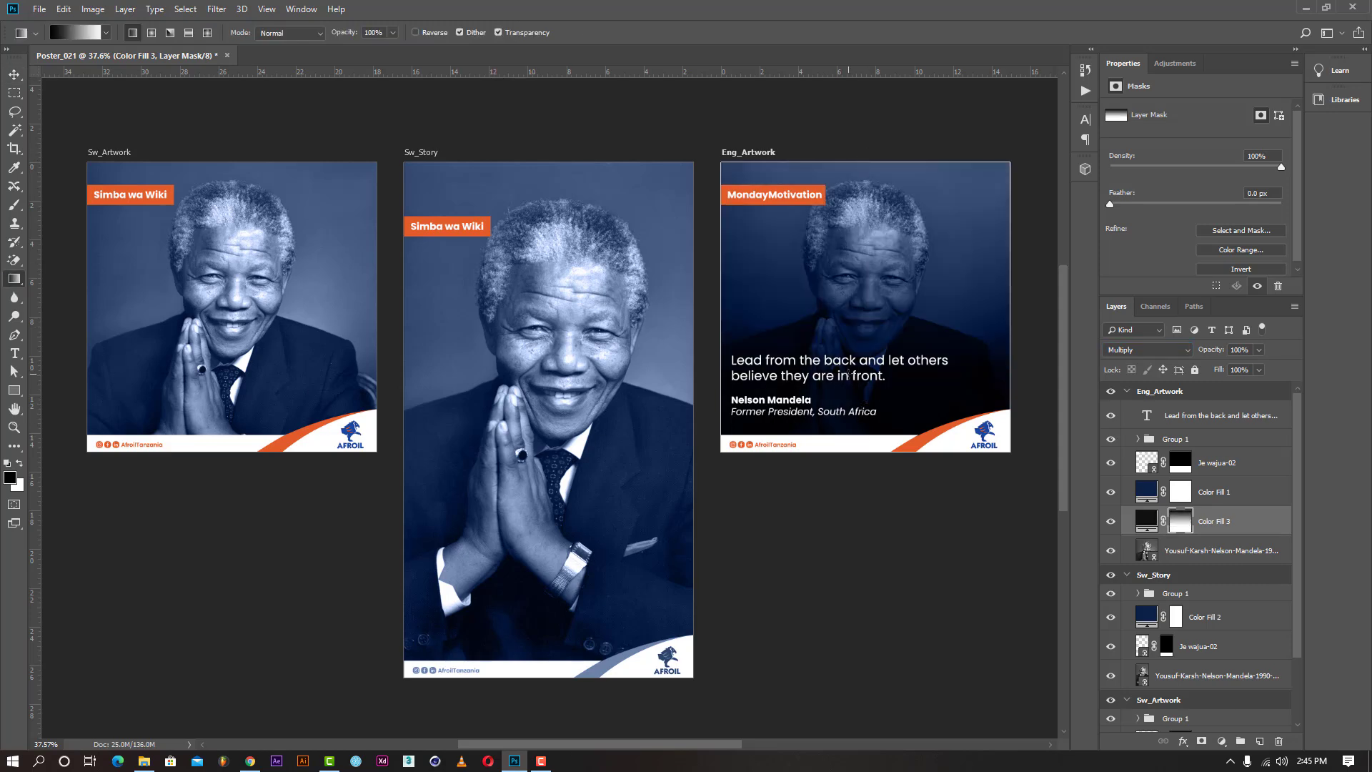
left_click_drag(860, 223, 857, 393)
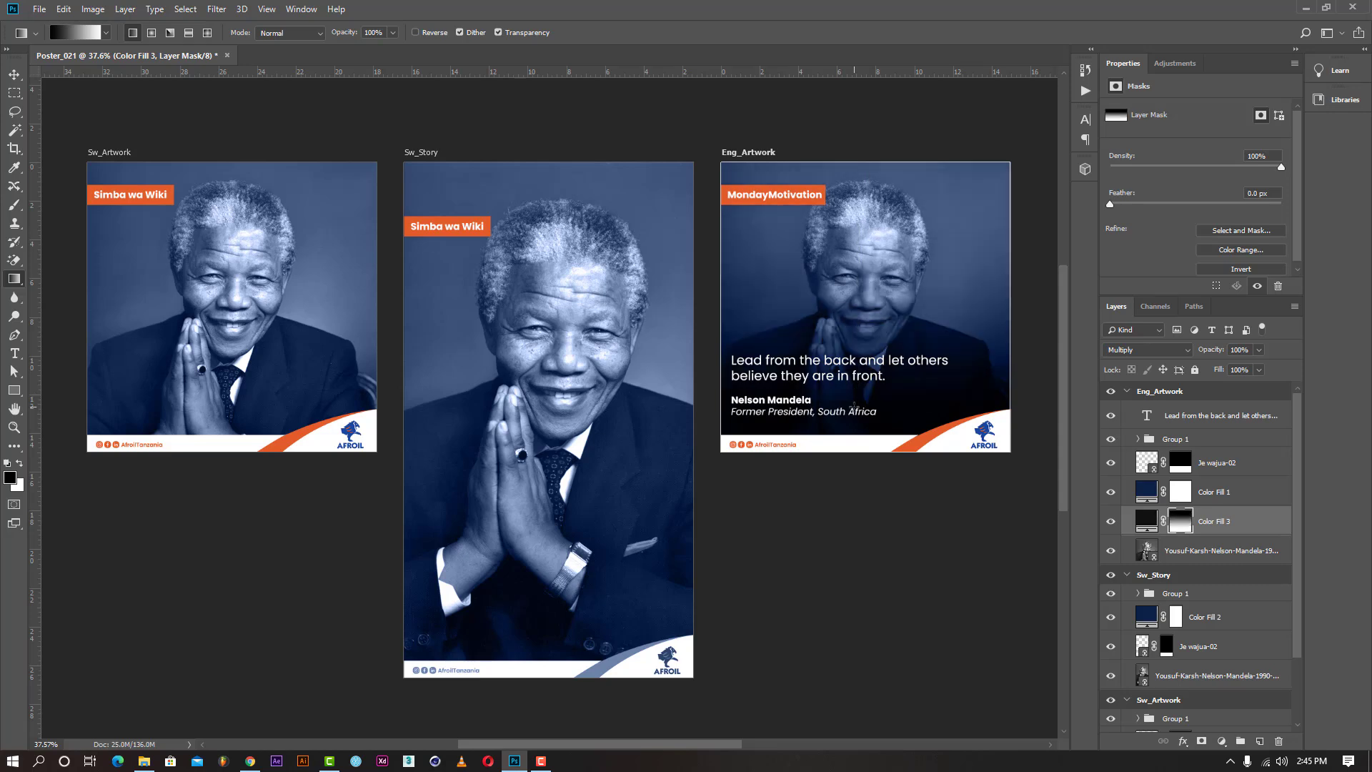
Lighten Eng_Artwork's dark fill color to #1d1d1d.
double_click(1146, 521)
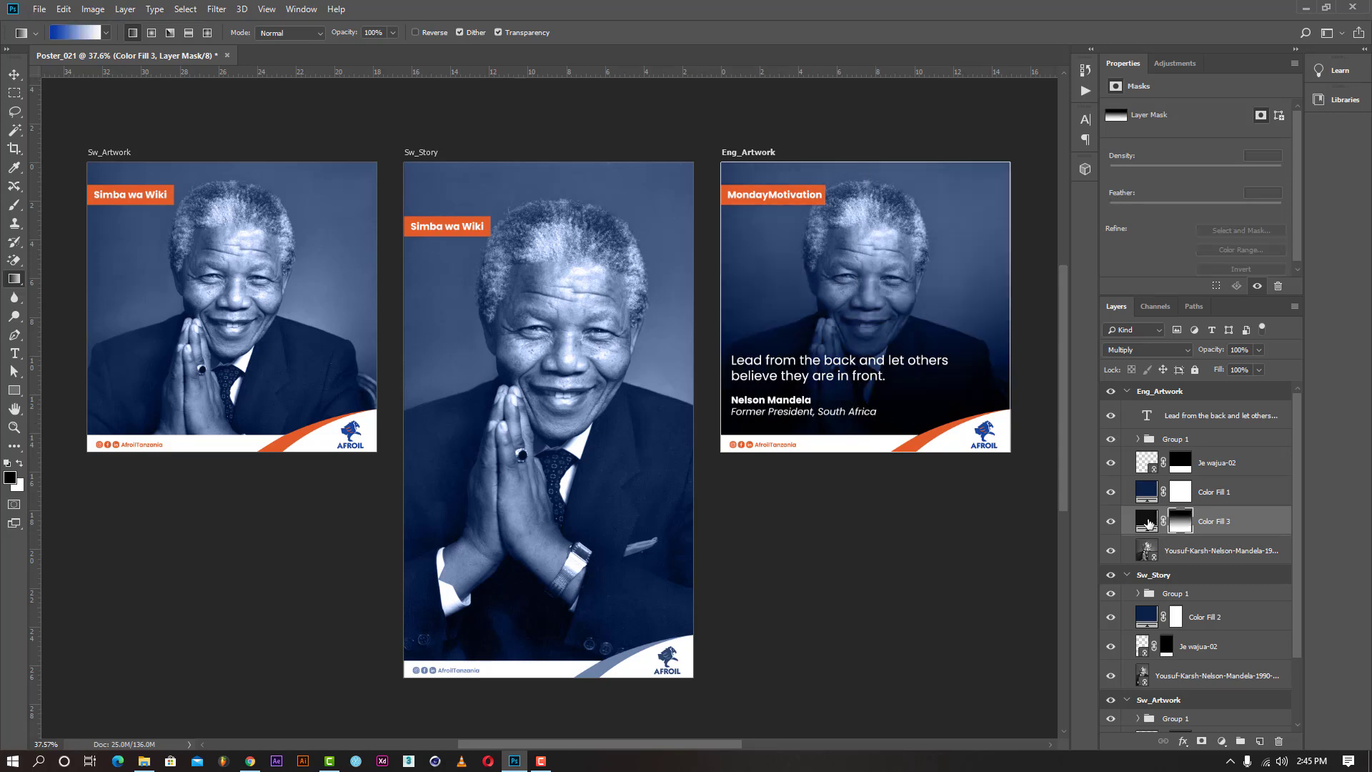
left_click(990, 424)
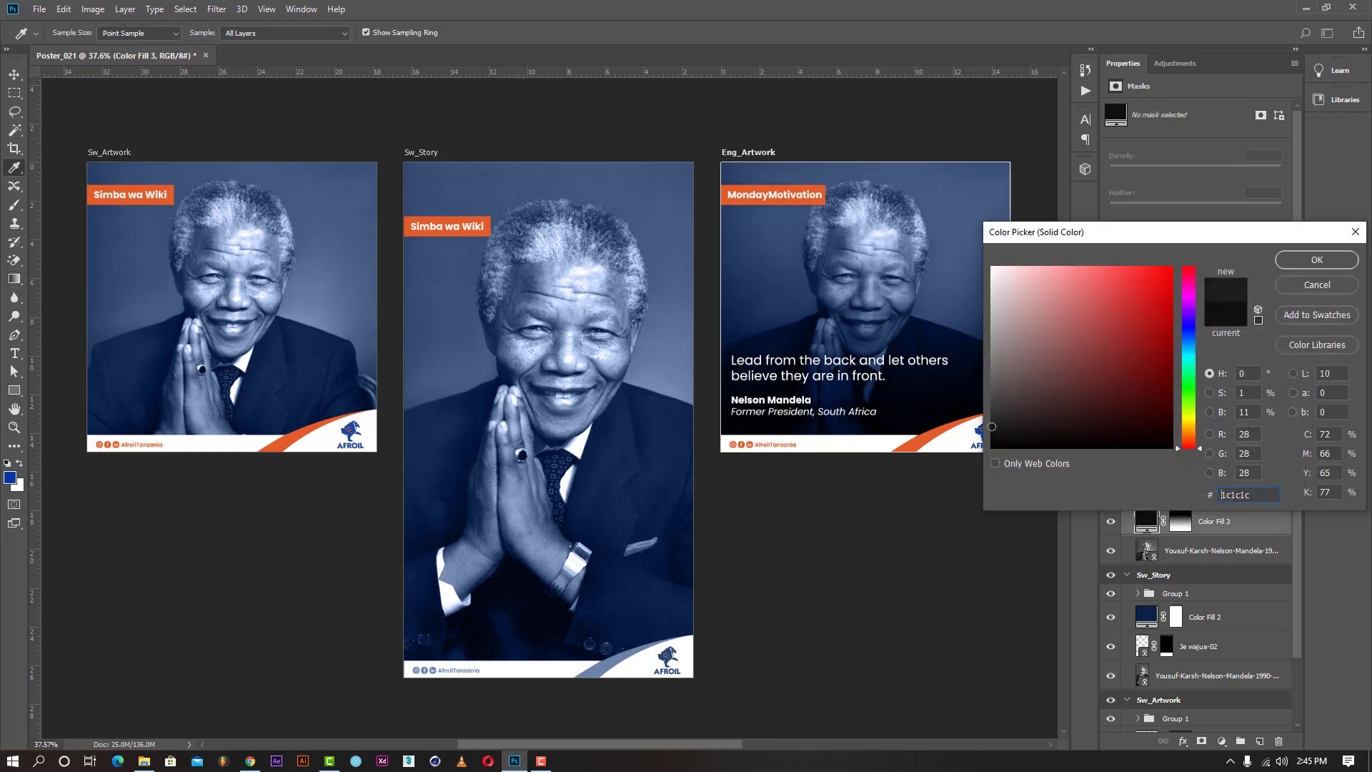
left_click(991, 428)
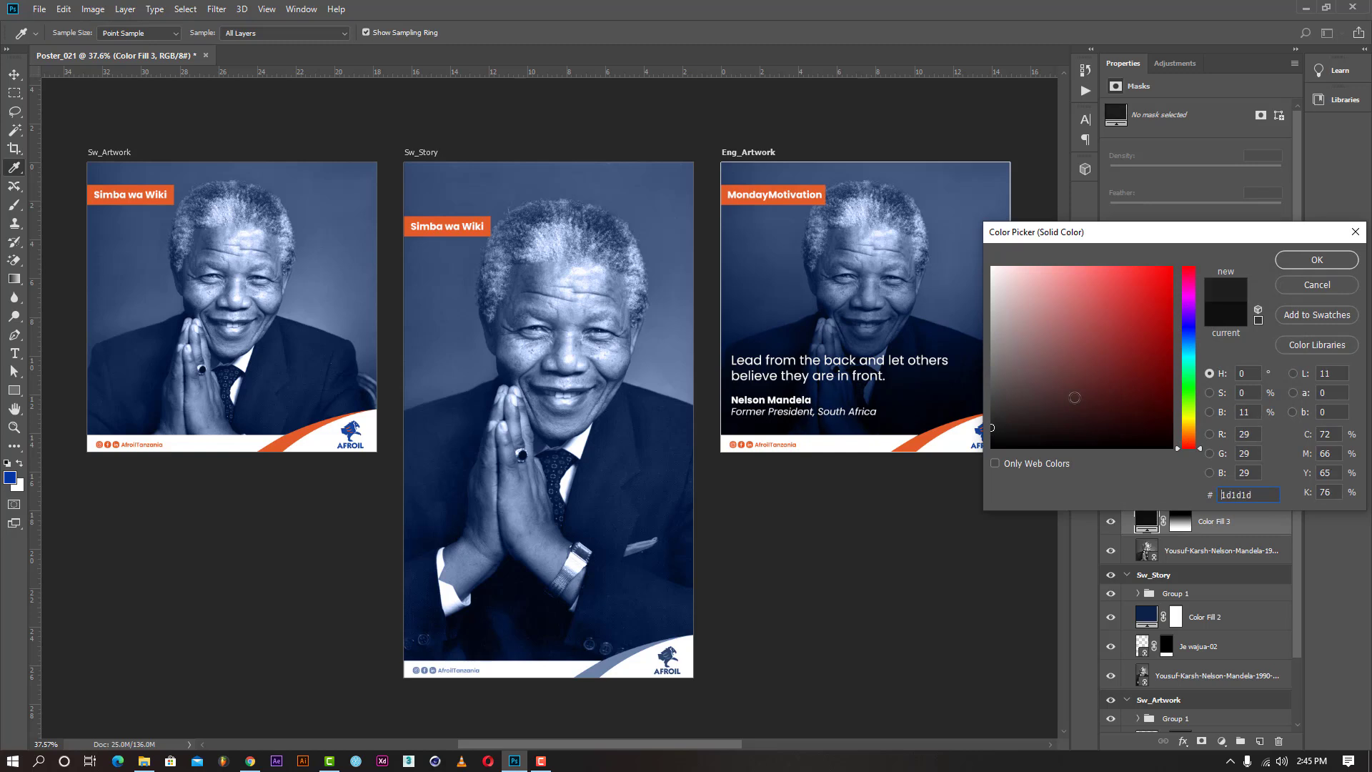
left_click(1315, 260)
key("g")
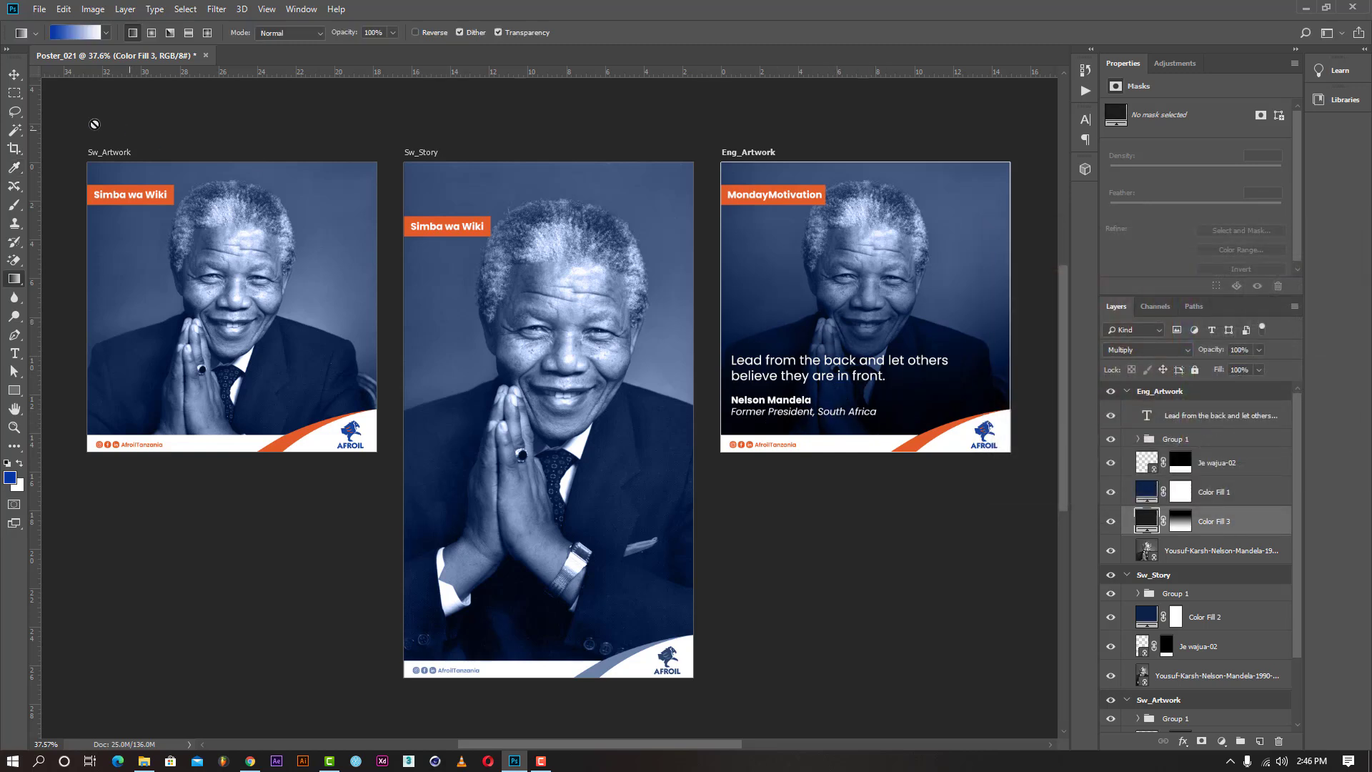
Duplicate Eng_Artwork's masked dark fill layer and move the copy into the Sw_Artwork artboard.
left_click(18, 77)
left_click_drag(1203, 519, 1257, 740)
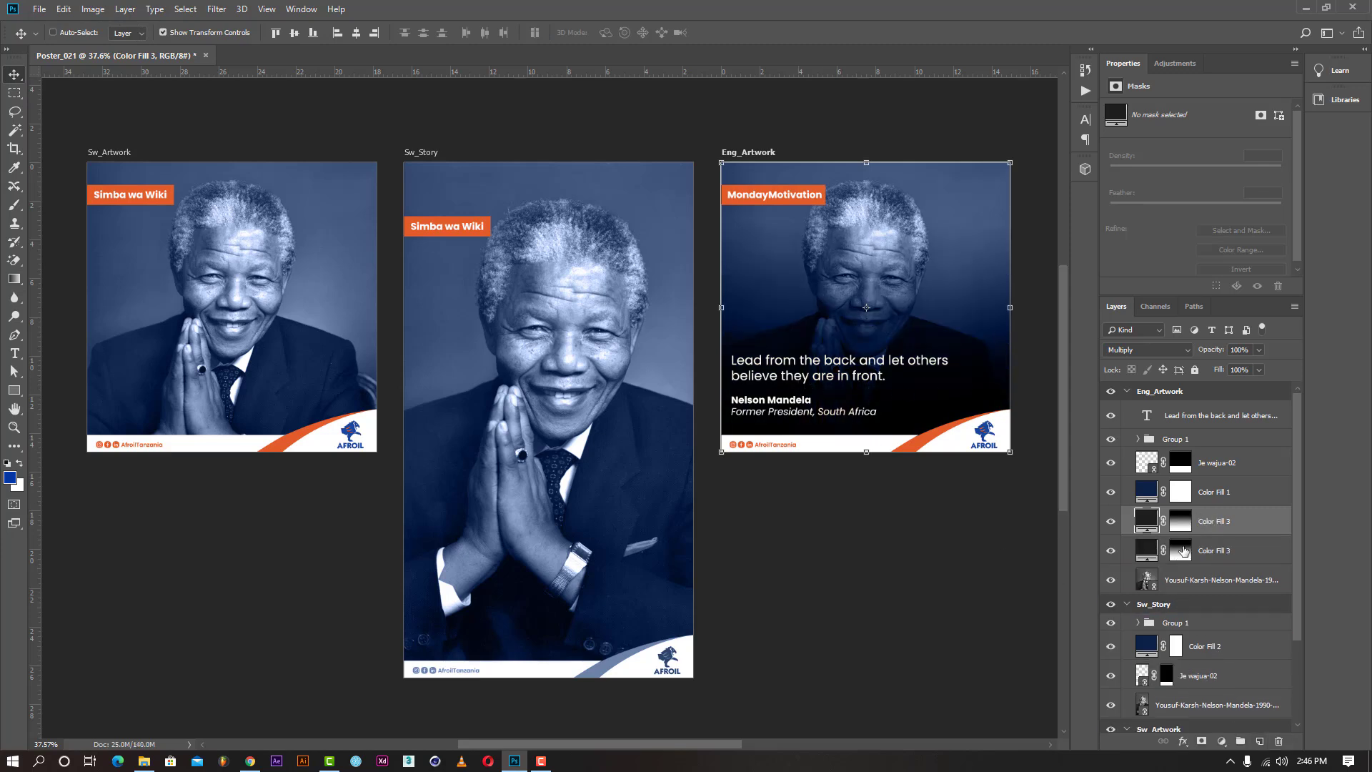
scroll(1224, 533, "down", 1)
left_click_drag(1214, 476, 1207, 708)
scroll(1207, 686, "down", 1)
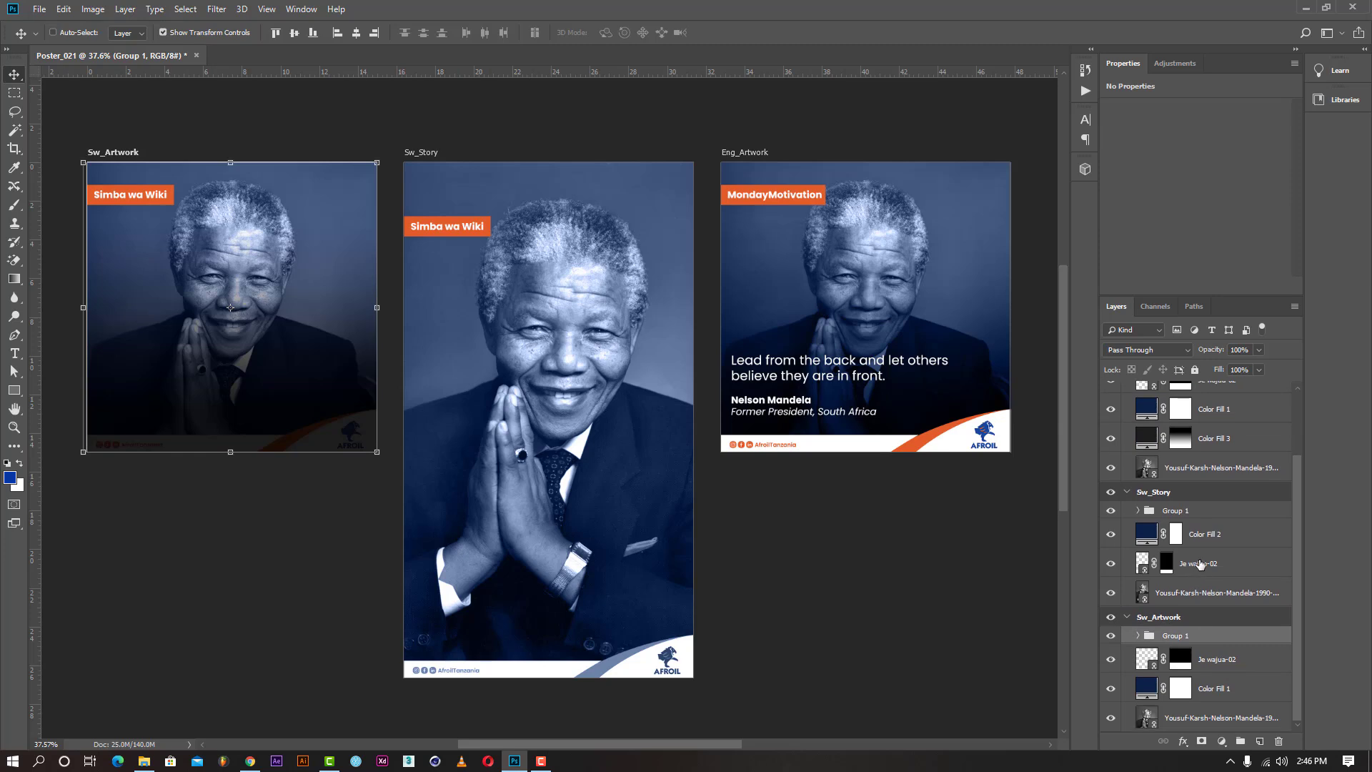
Try placing Sw_Artwork's Group 1 beneath its navy Color Fill 1 layer.
left_click_drag(1206, 645, 1199, 704)
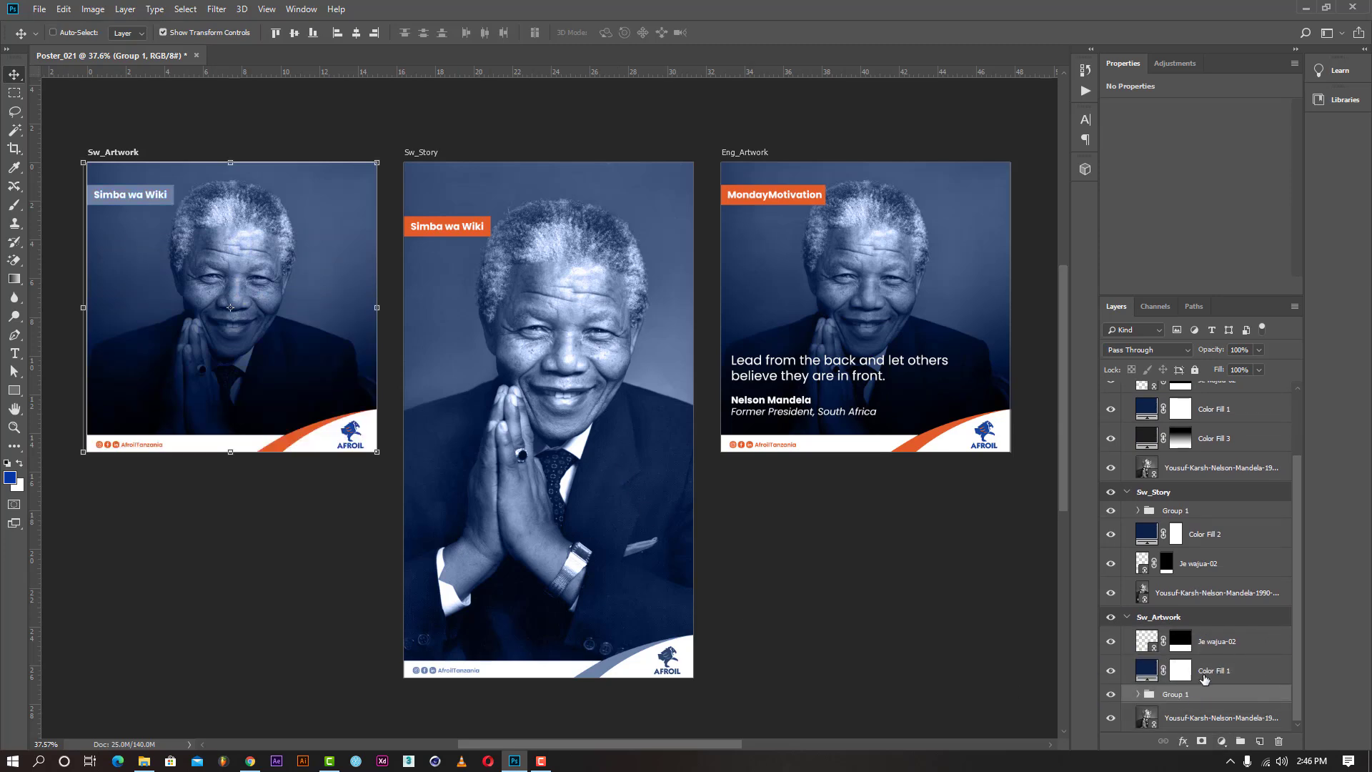
left_click(1138, 694)
left_click_drag(1230, 638, 1204, 706)
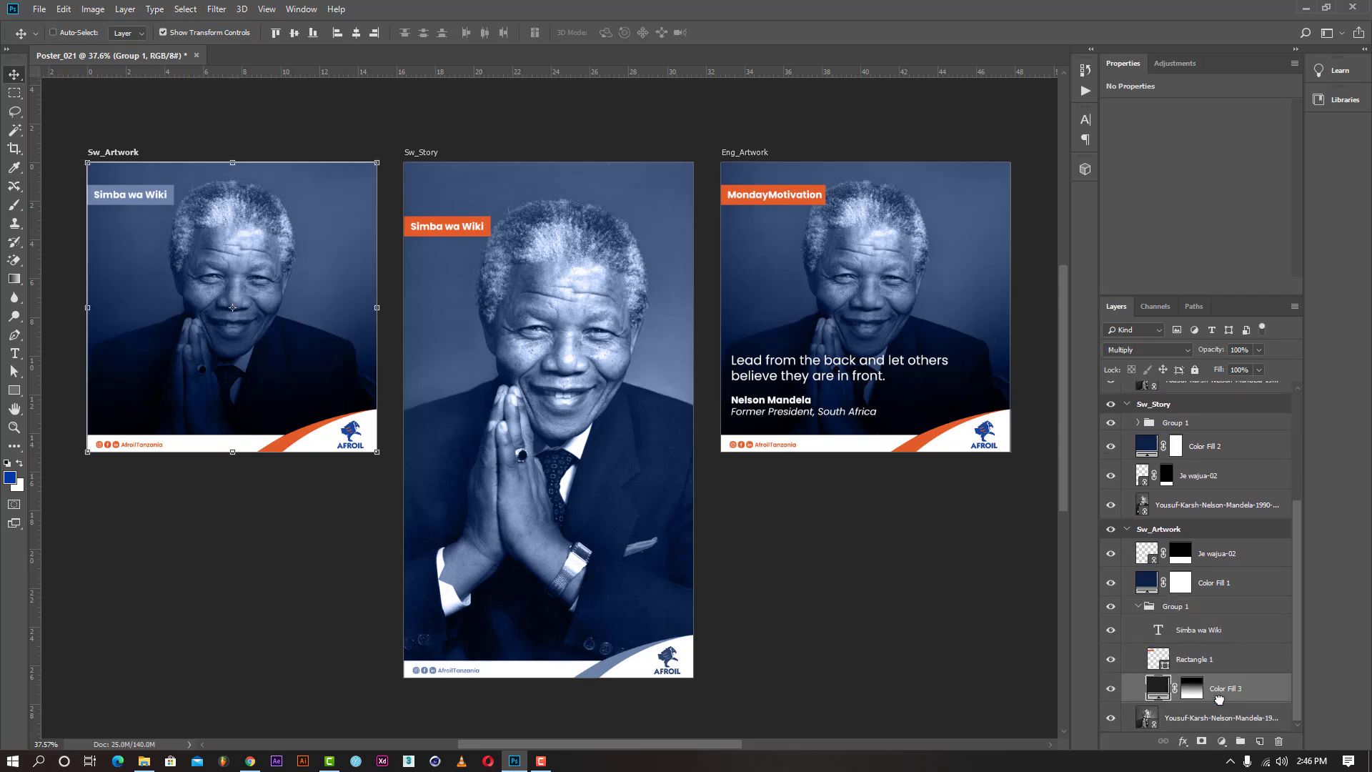
left_click(1147, 609)
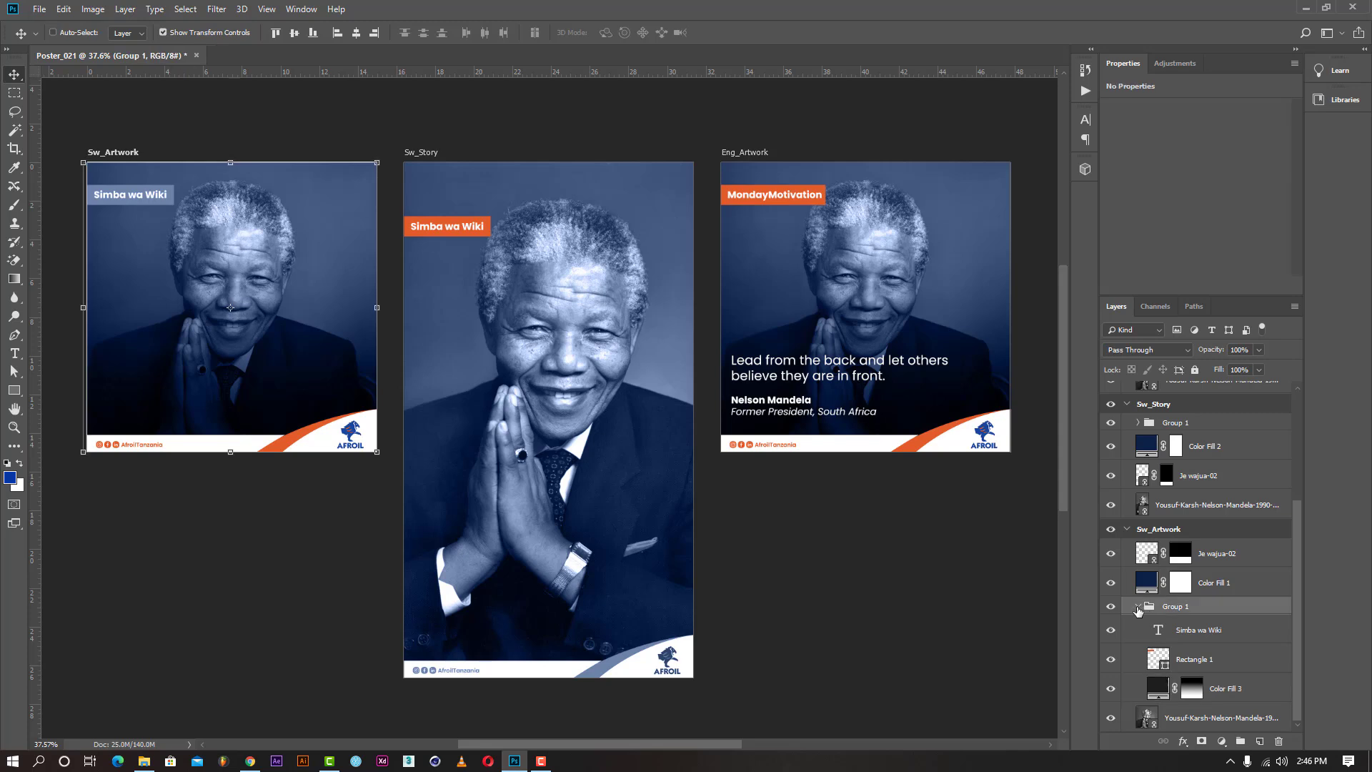
left_click(1138, 606)
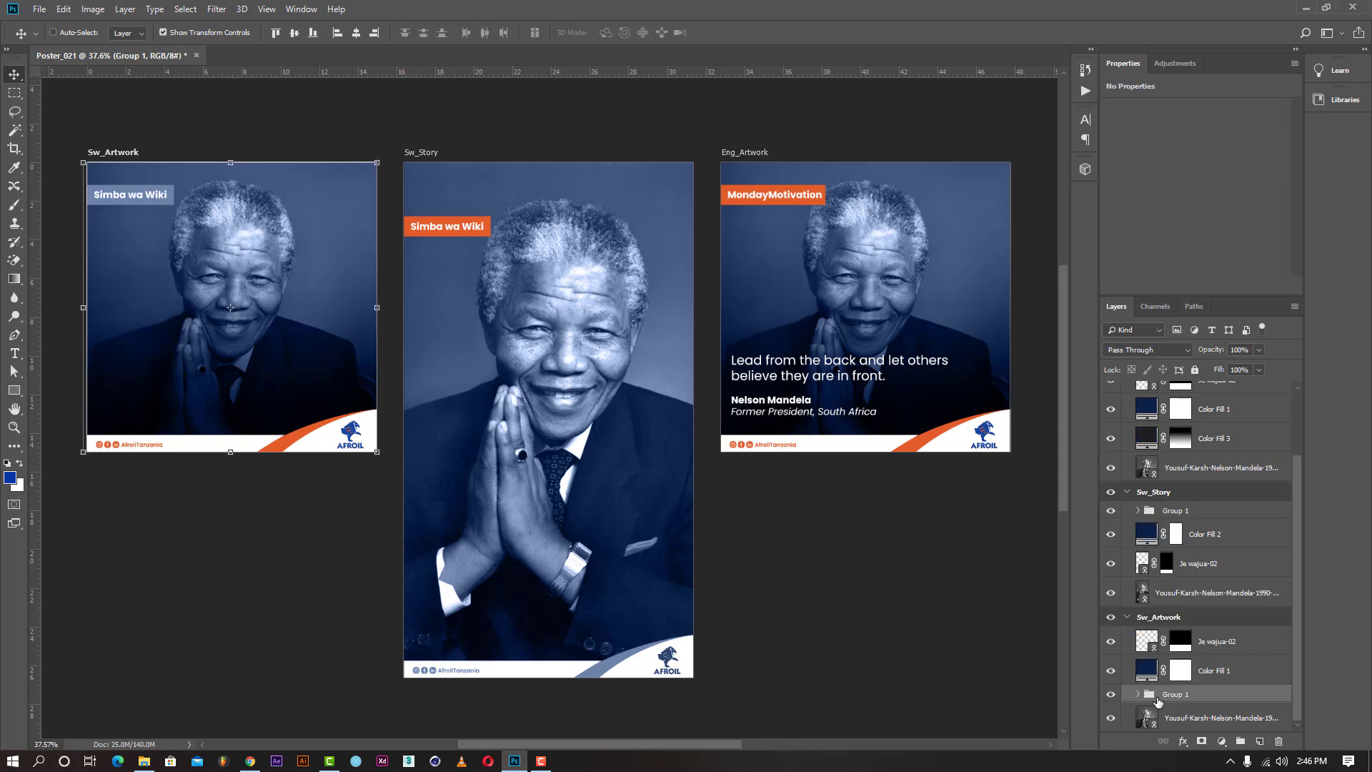
left_click_drag(1185, 699, 1175, 635)
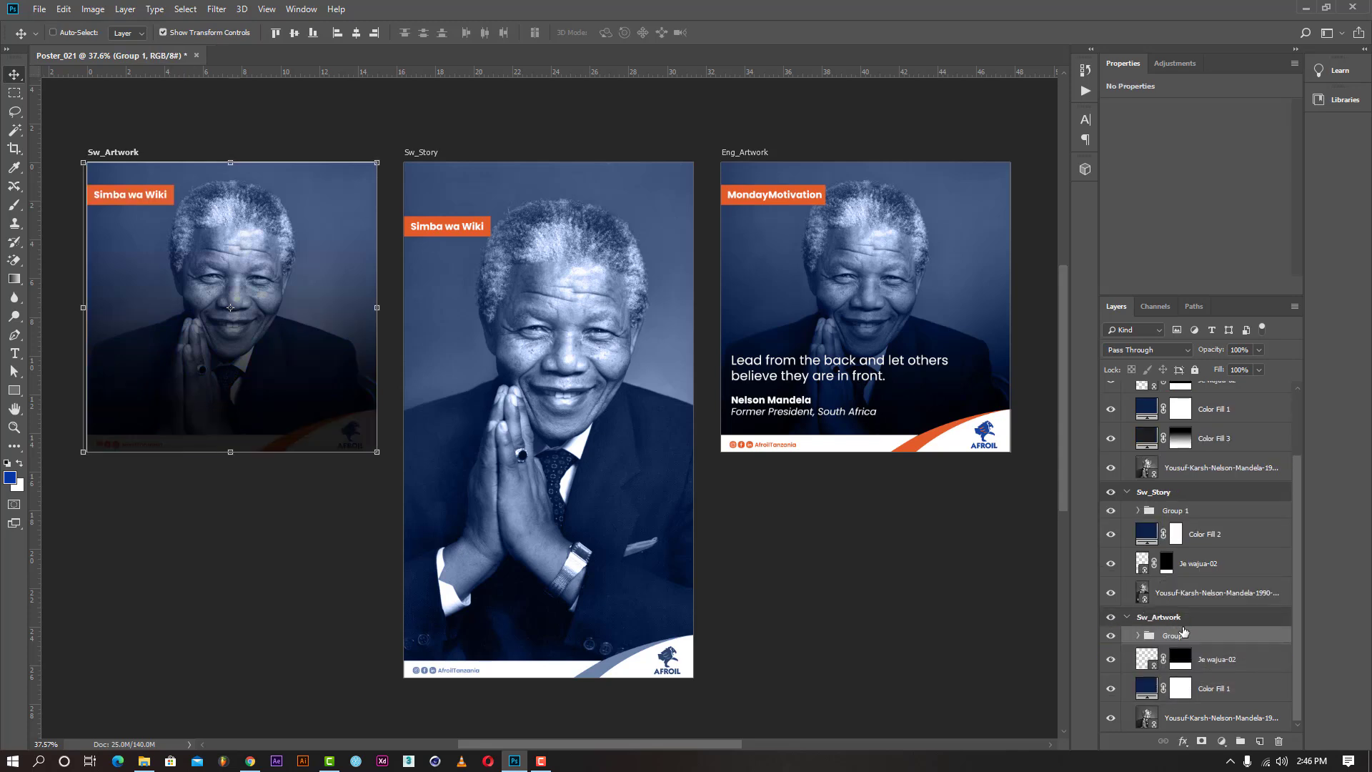
Move the copied dark fill out of Sw_Artwork's Group 1 to directly below Color Fill 1, above the portrait.
left_click(1139, 636)
left_click(1199, 573)
left_click_drag(1217, 629, 1221, 706)
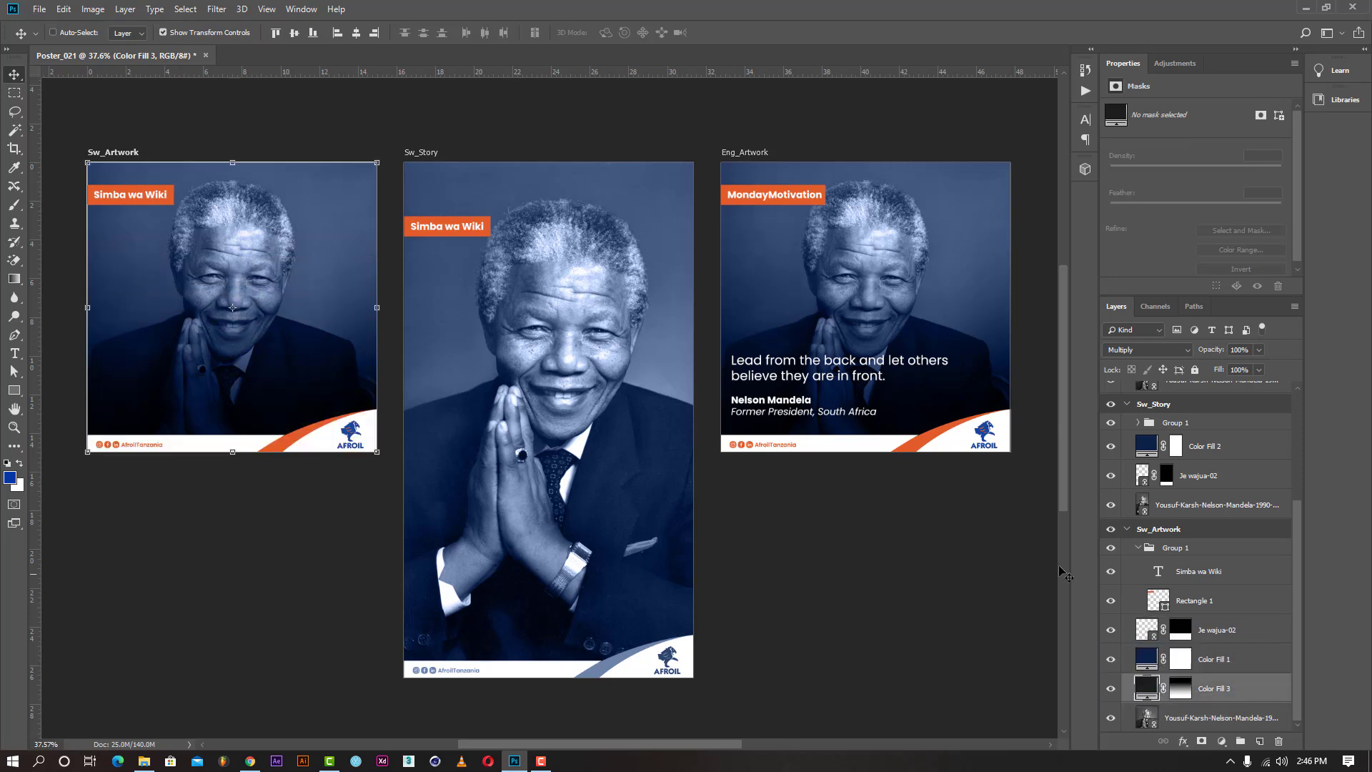
Duplicate Eng_Artwork's quote text into Sw_Story above Group 1 and lower the copy to about X 0.66 in, Y 18 in.
scroll(1215, 510, "up", 7)
scroll(1214, 509, "down", 5)
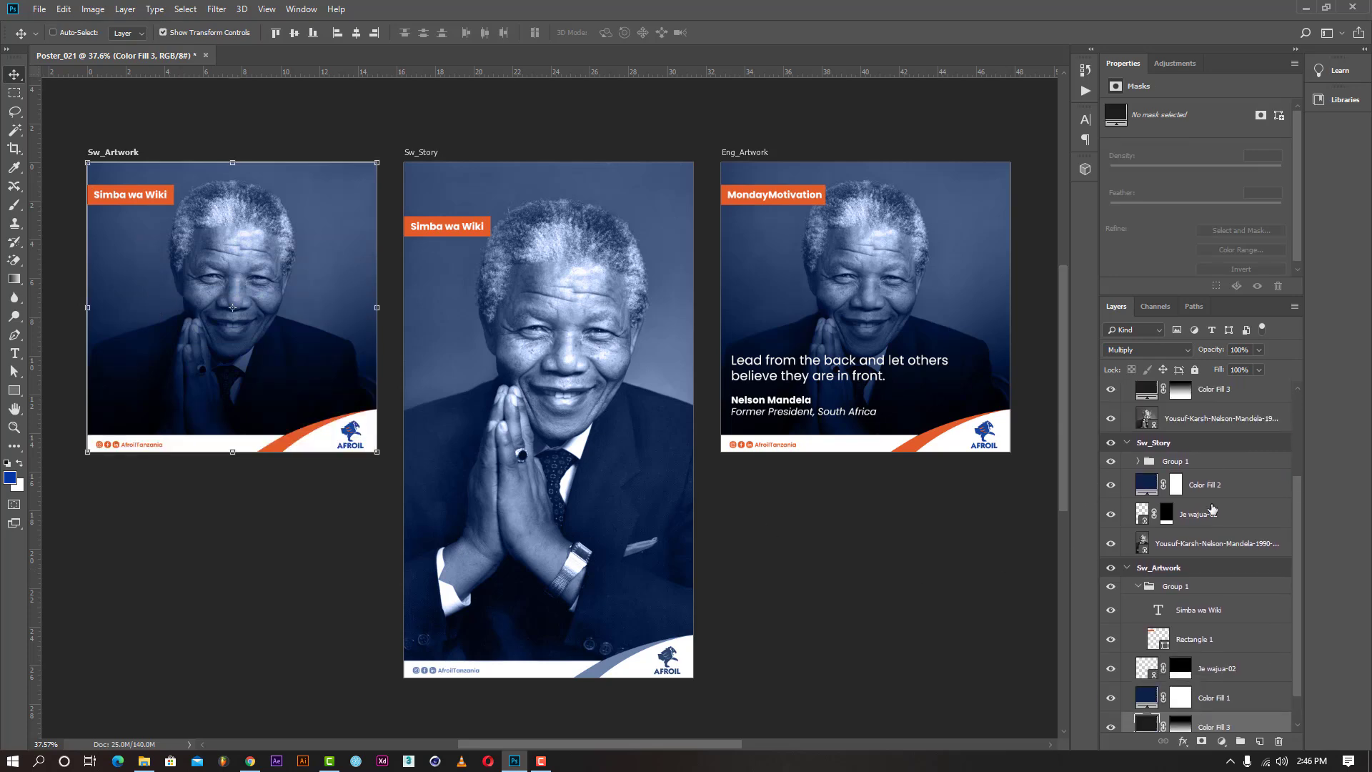
scroll(1213, 509, "up", 5)
left_click(1183, 418)
left_click_drag(1191, 418, 1260, 740)
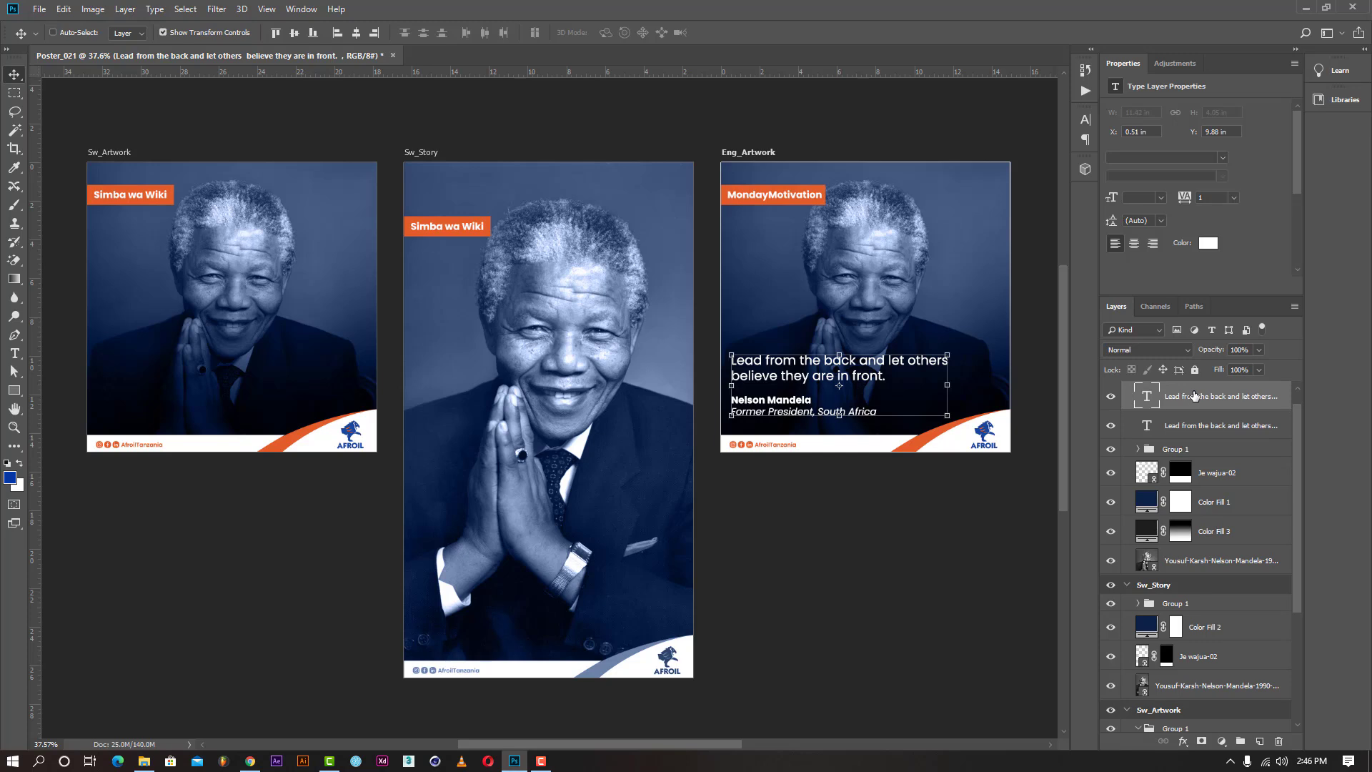
left_click_drag(1194, 396, 1184, 591)
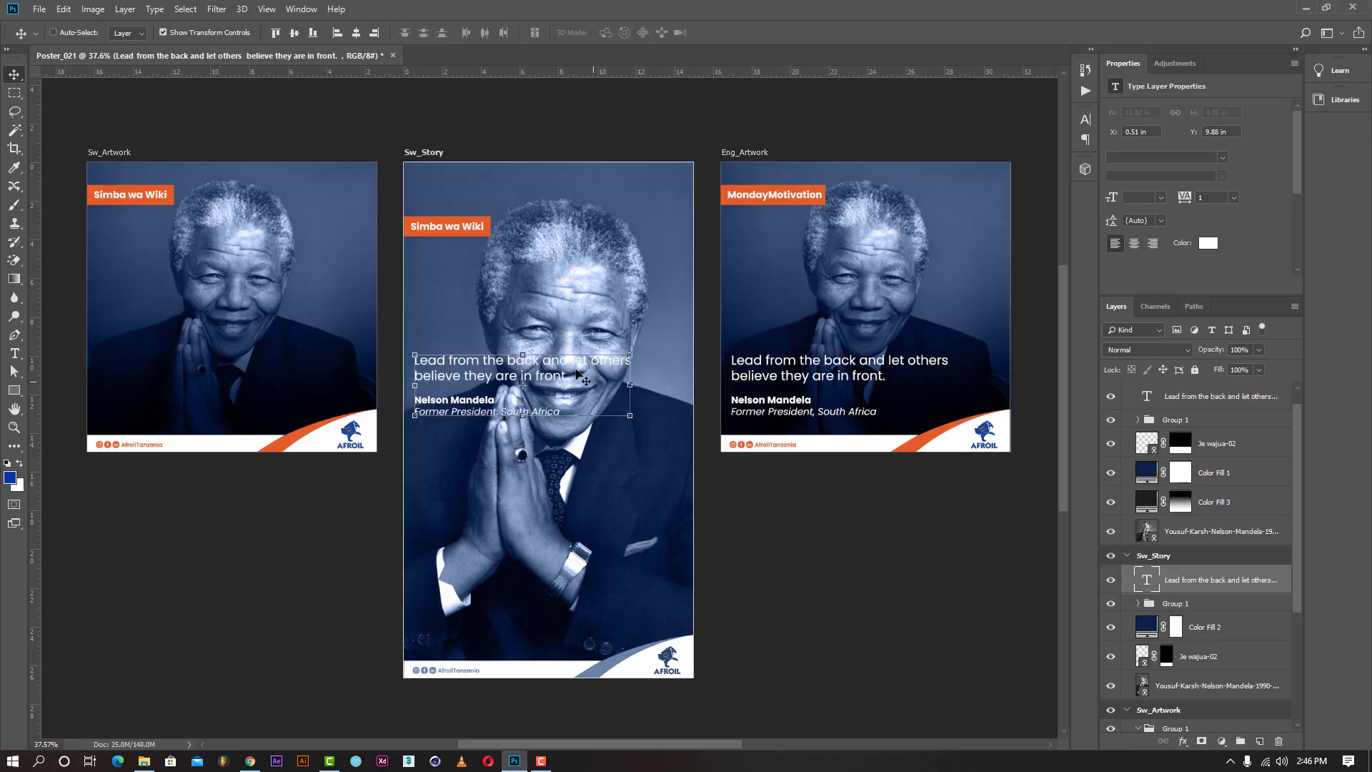
left_click_drag(563, 381, 566, 538)
scroll(1178, 687, "down", 5)
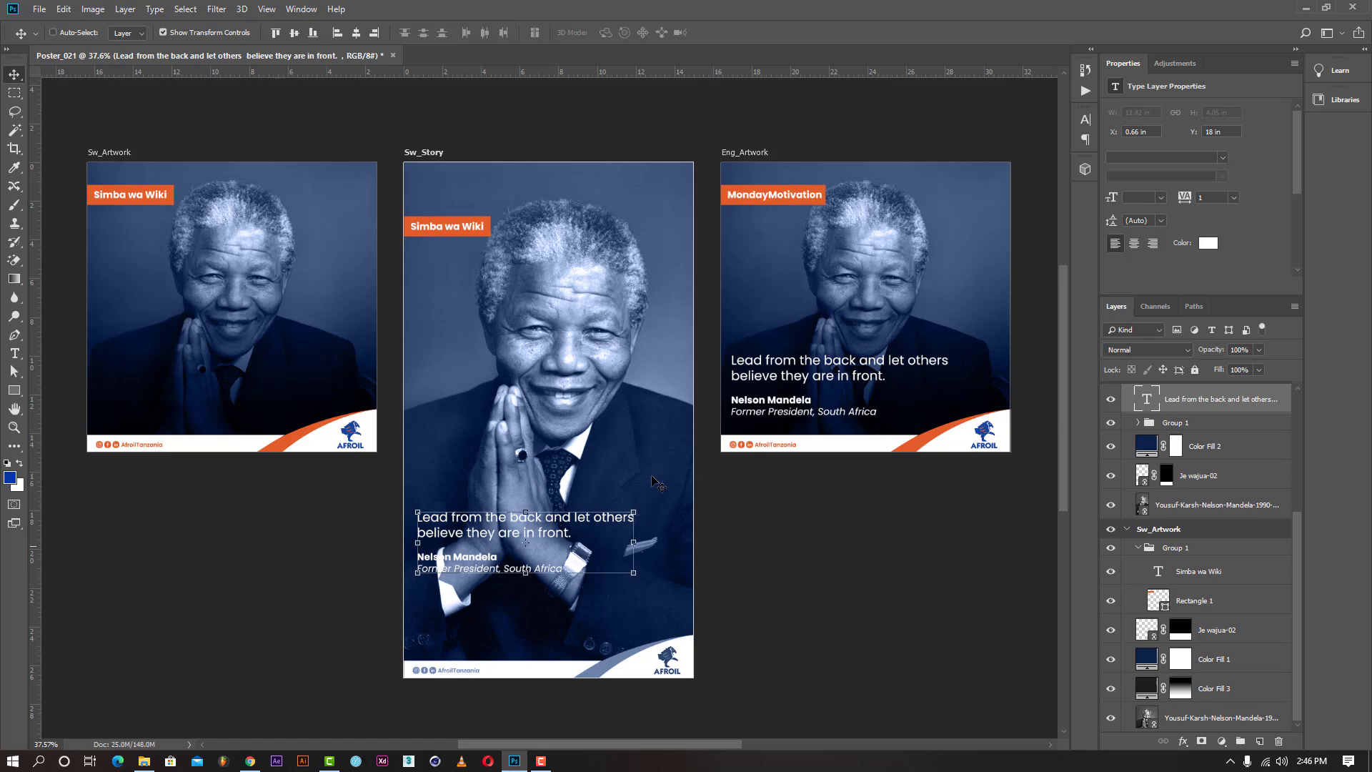
Add a solid color fill layer with hex 1d1d1d to the Sw_Story artboard.
left_click(1178, 718)
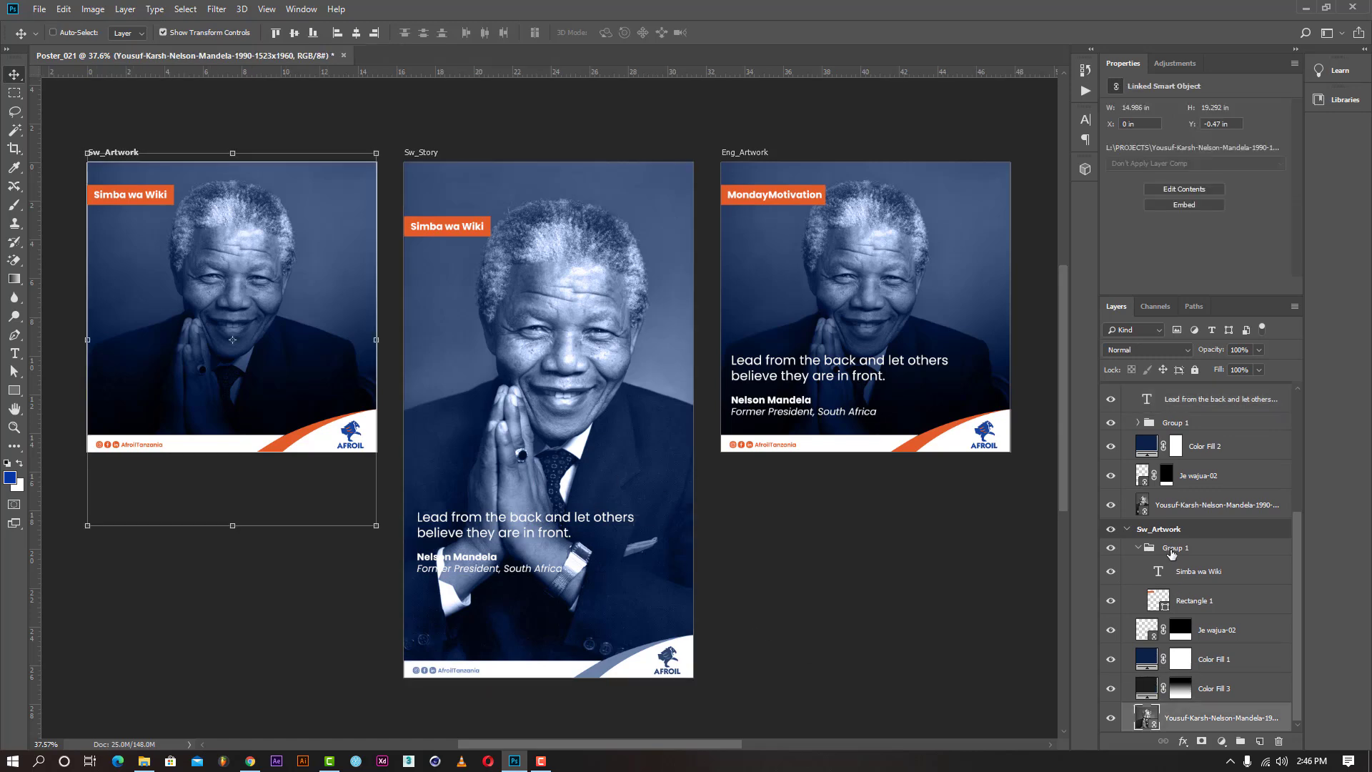
left_click(1169, 537)
scroll(1170, 468, "up", 5)
left_click(1158, 475)
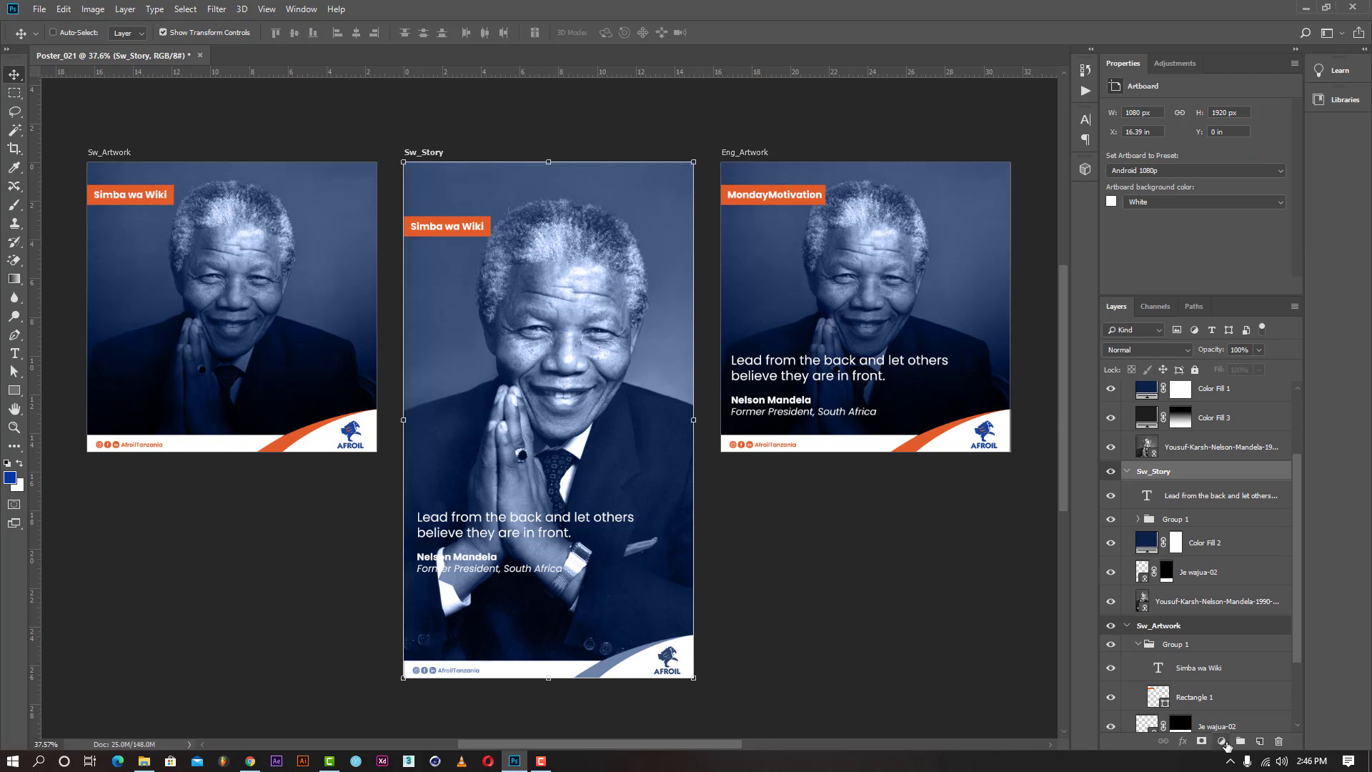
left_click(1222, 741)
left_click(1252, 500)
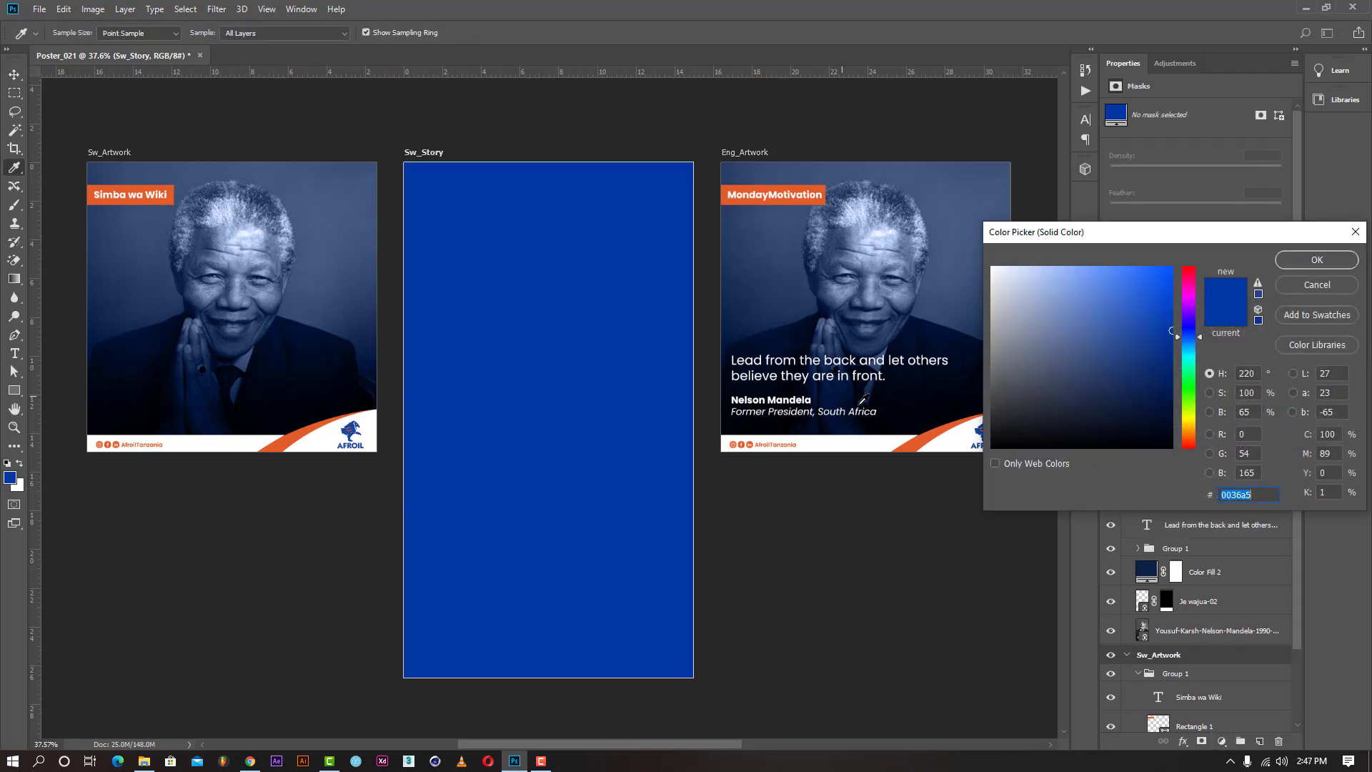
type("1d1d1d")
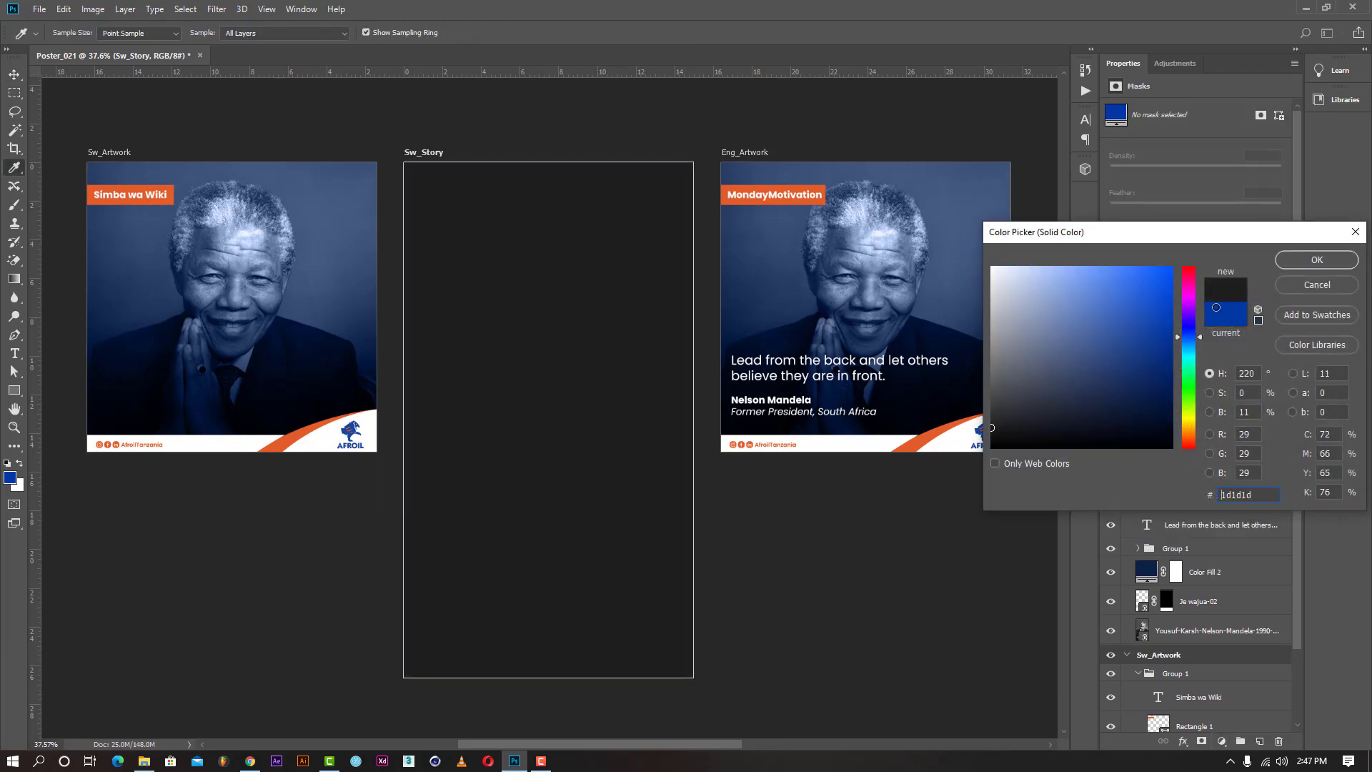
left_click(1317, 260)
Set Sw_Story's dark fill to Multiply and move it below Je wajua-02, directly above the portrait.
left_click(1145, 350)
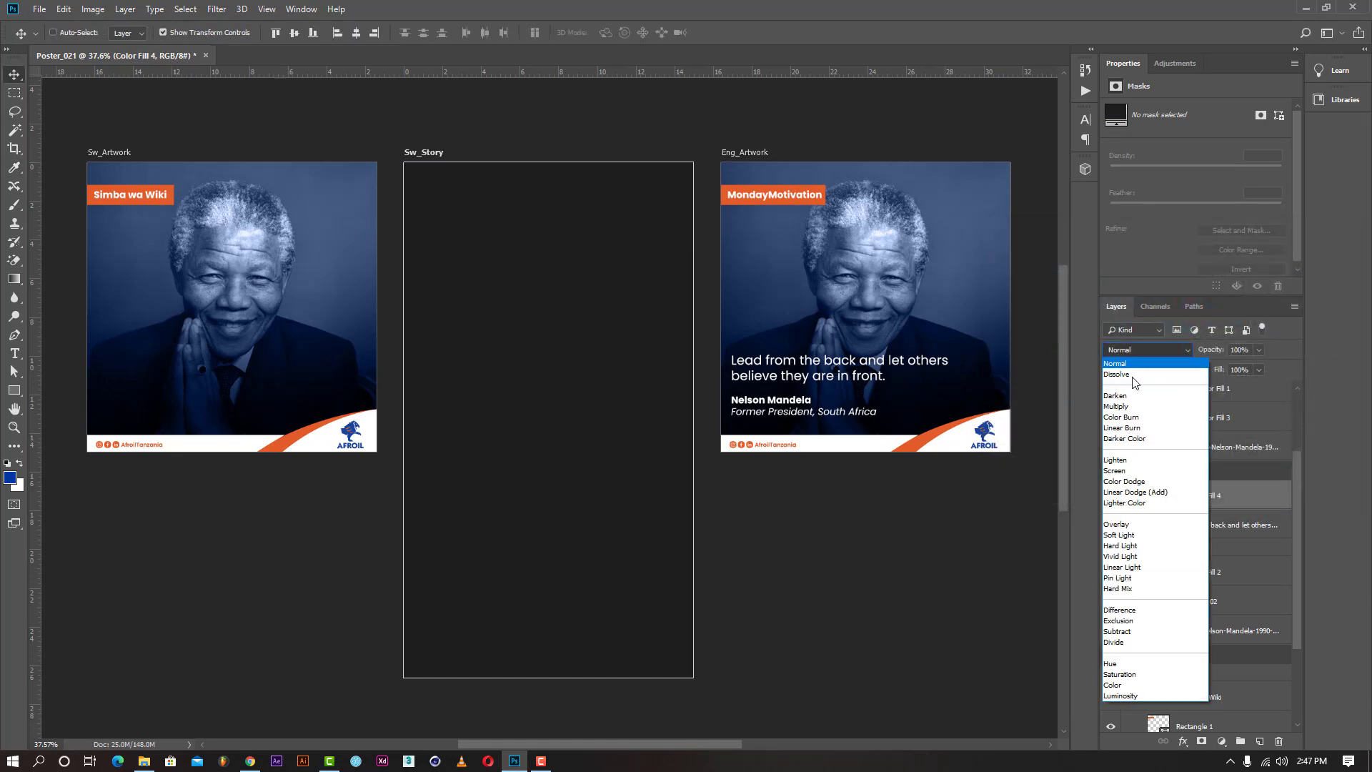
left_click(1144, 405)
scroll(1202, 591, "down", 1)
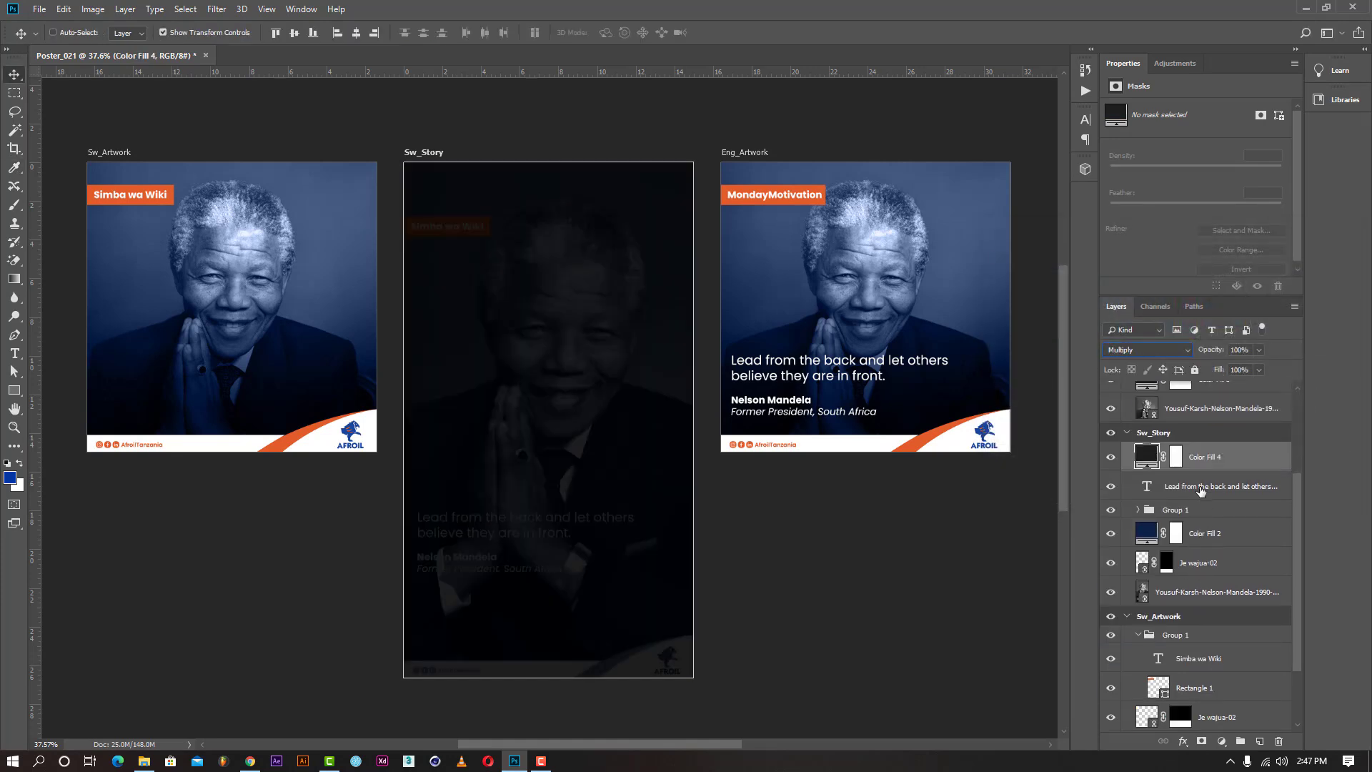
left_click_drag(1199, 459, 1201, 577)
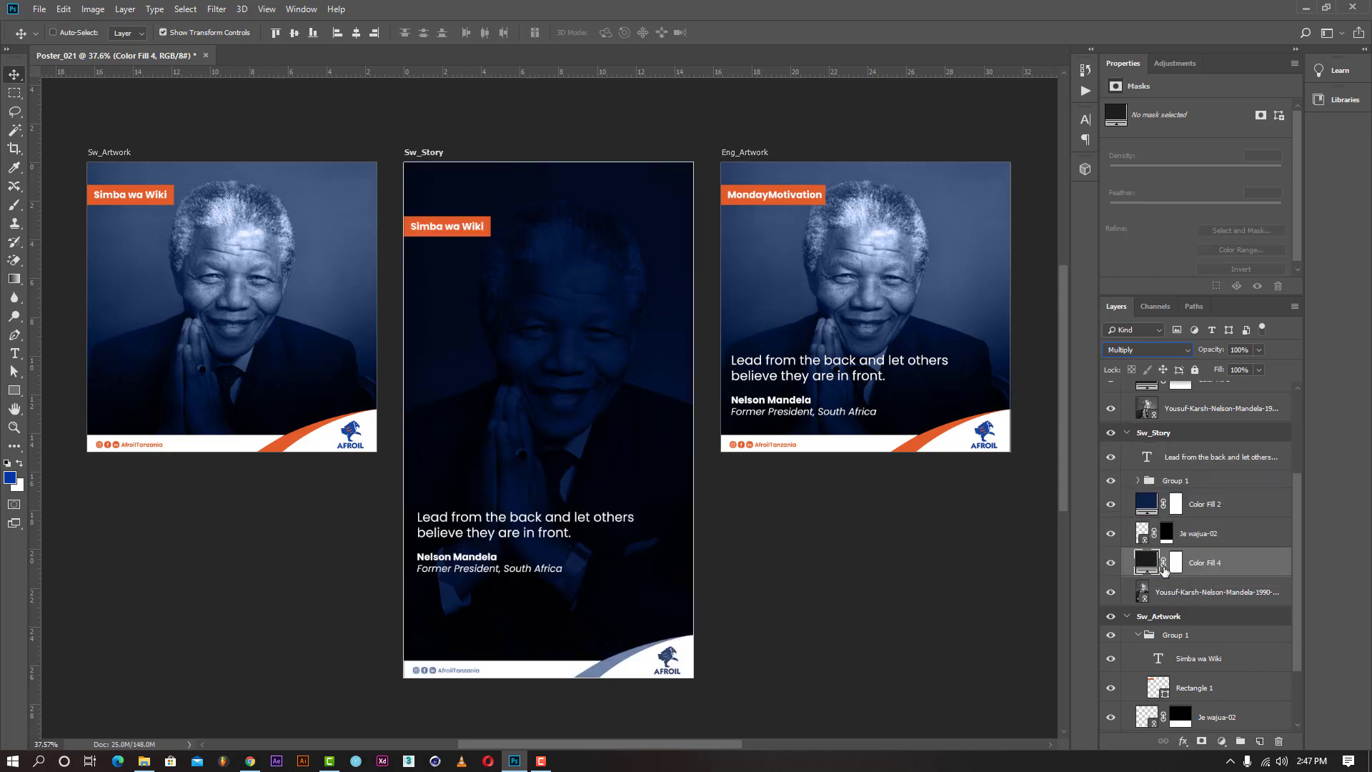
Fade the dark fill's mask with a vertical black-to-white gradient from Mandela's forehead down to the quote's attribution.
left_click(1175, 562)
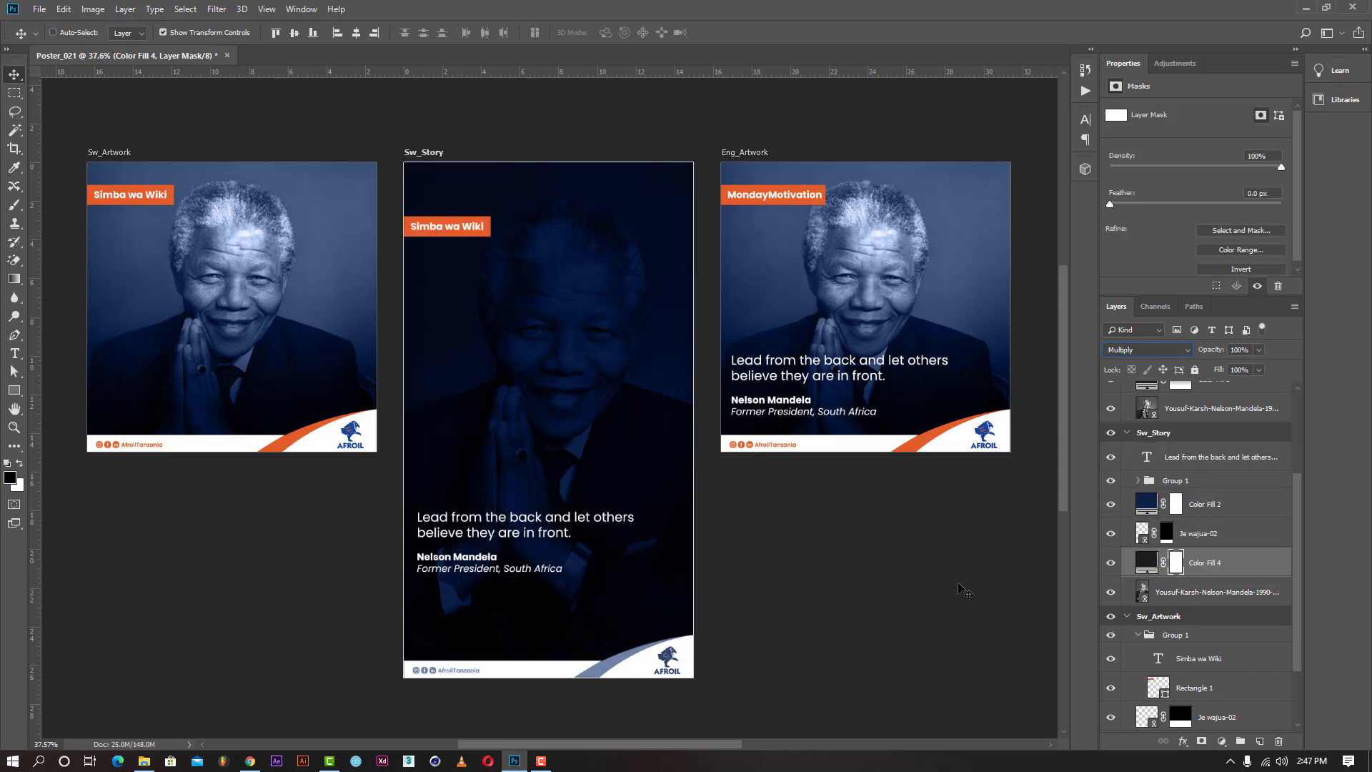
left_click(14, 280)
left_click_drag(553, 191, 547, 530)
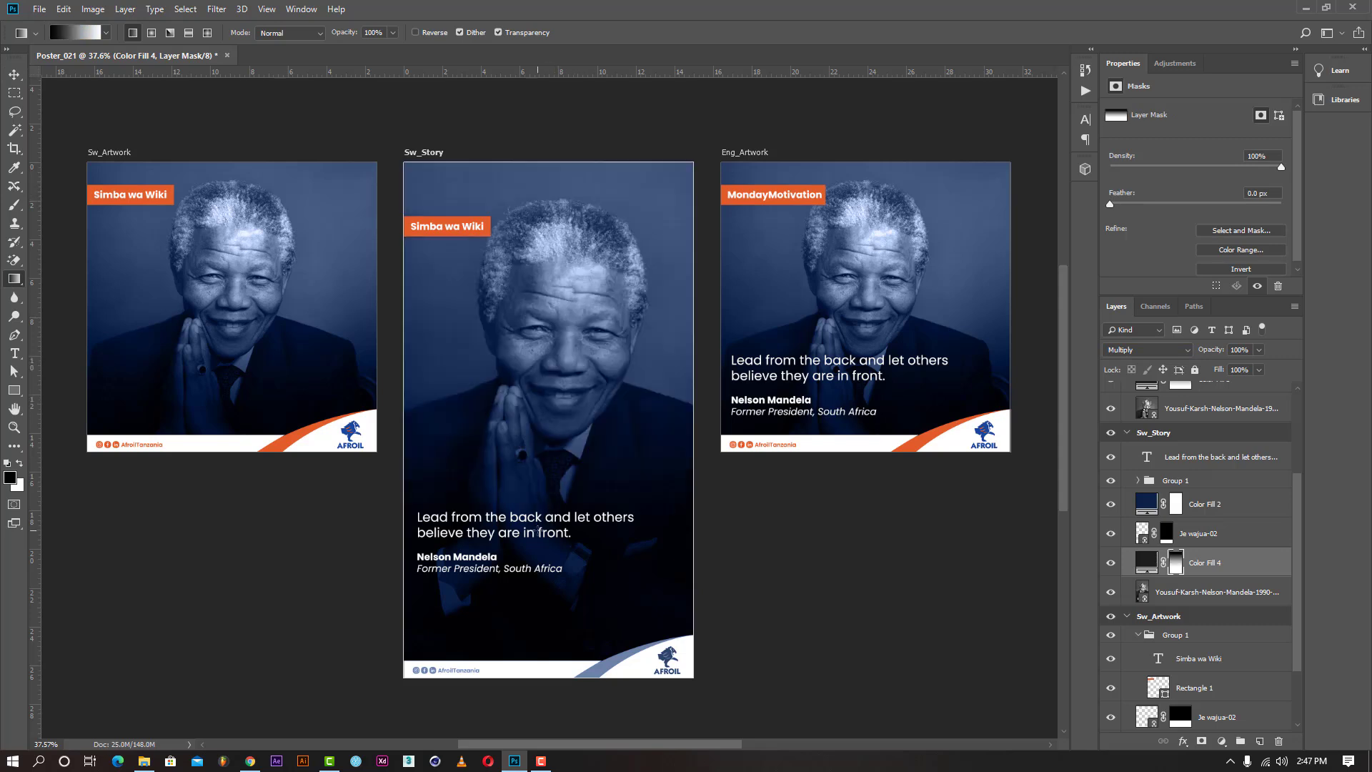
left_click_drag(554, 265, 545, 602)
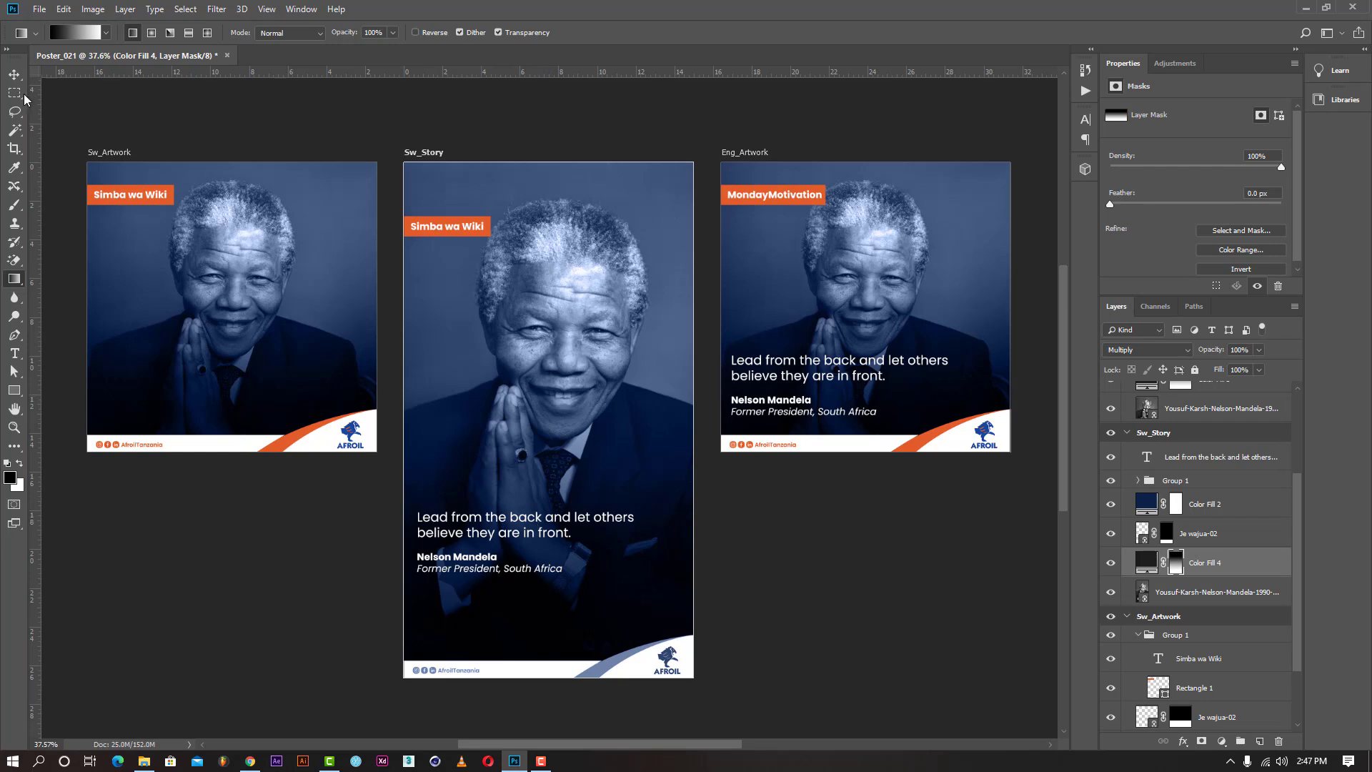
left_click(14, 74)
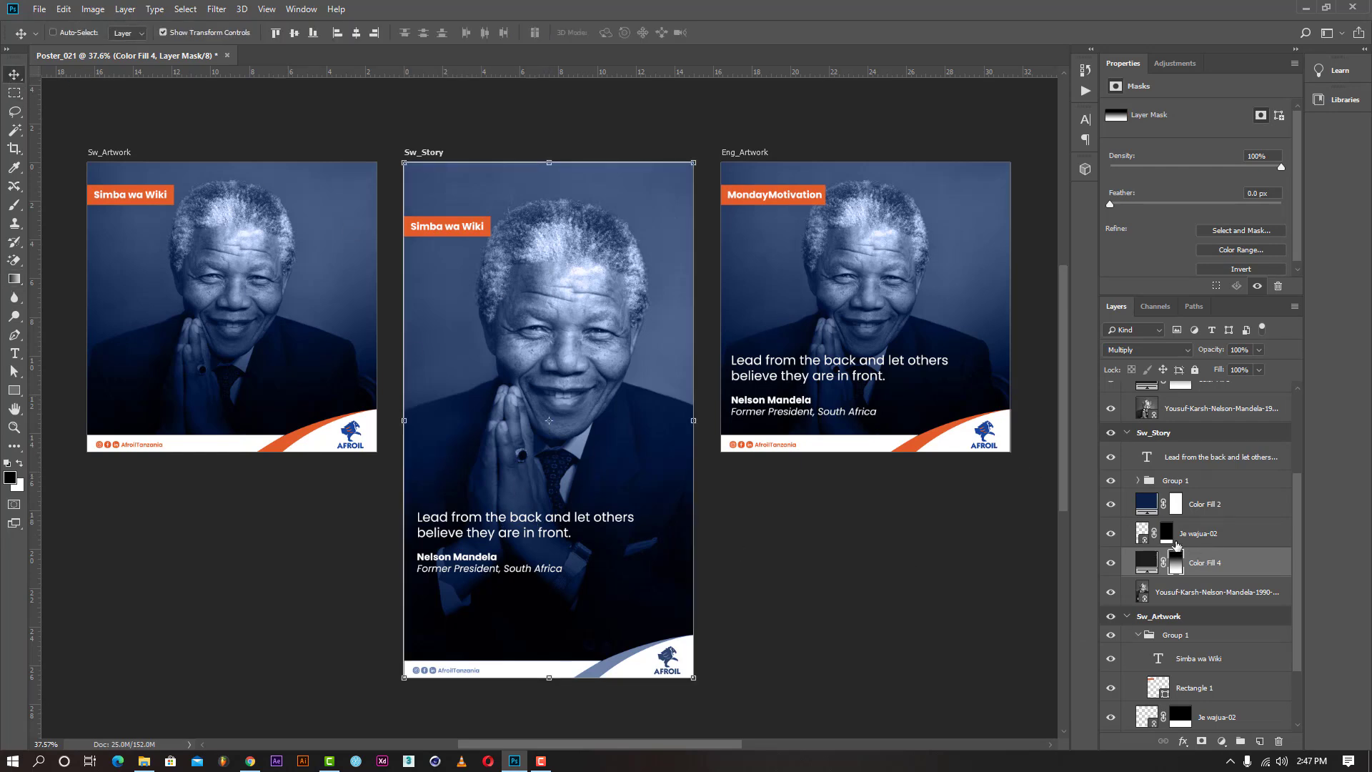
Open Sw_Story's quote text for editing, copy "Ongoza kutoka nyuma na waache wengine waamini wao wapo Mbele" from the Google Docs brief, and return to Photoshop.
left_click(1146, 458)
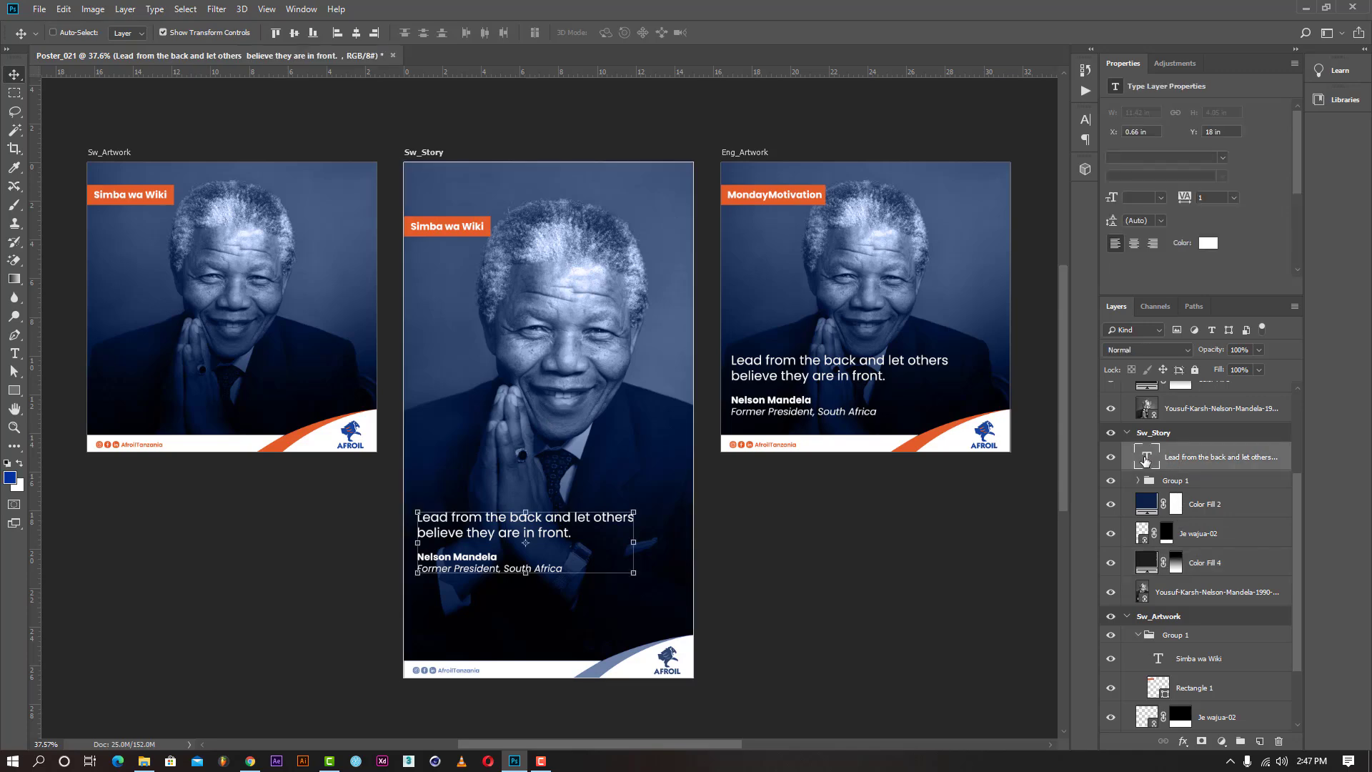
double_click(1147, 459)
left_click(249, 762)
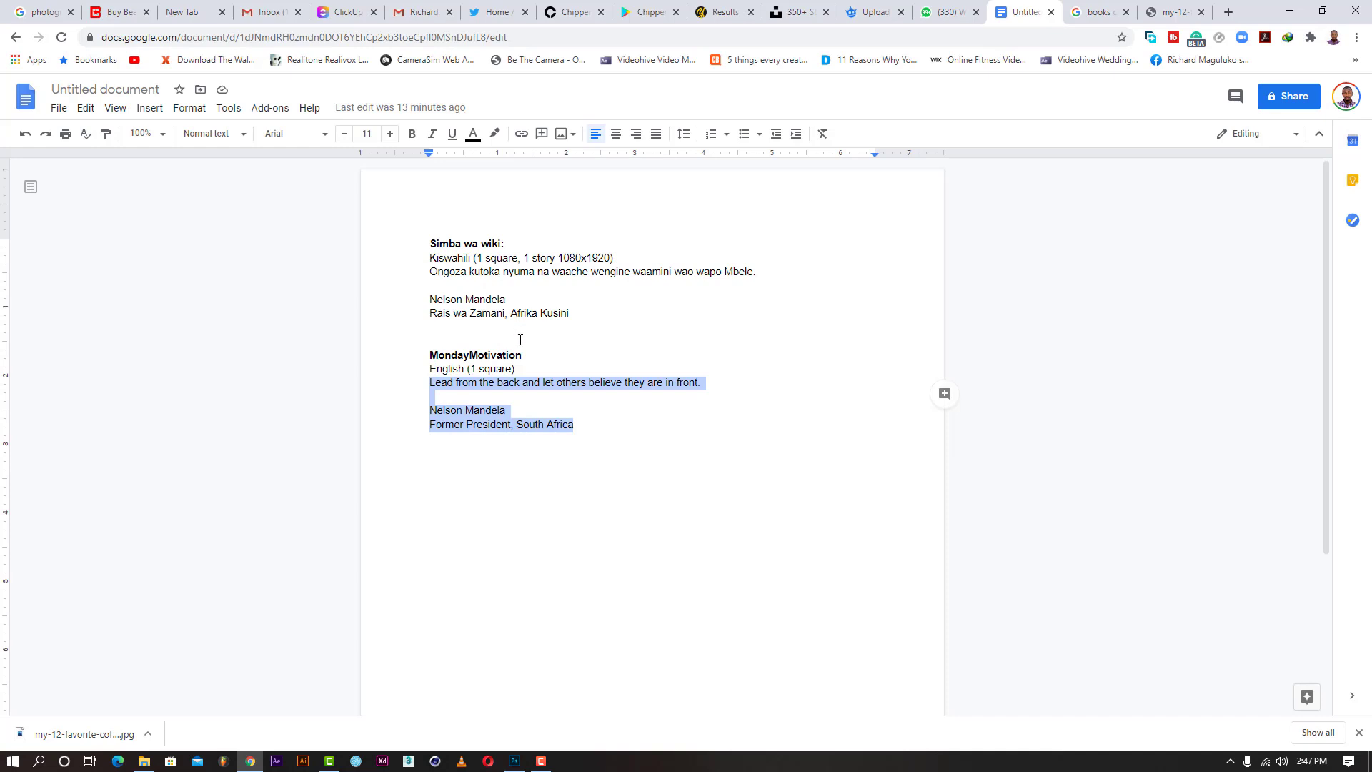
left_click(542, 314)
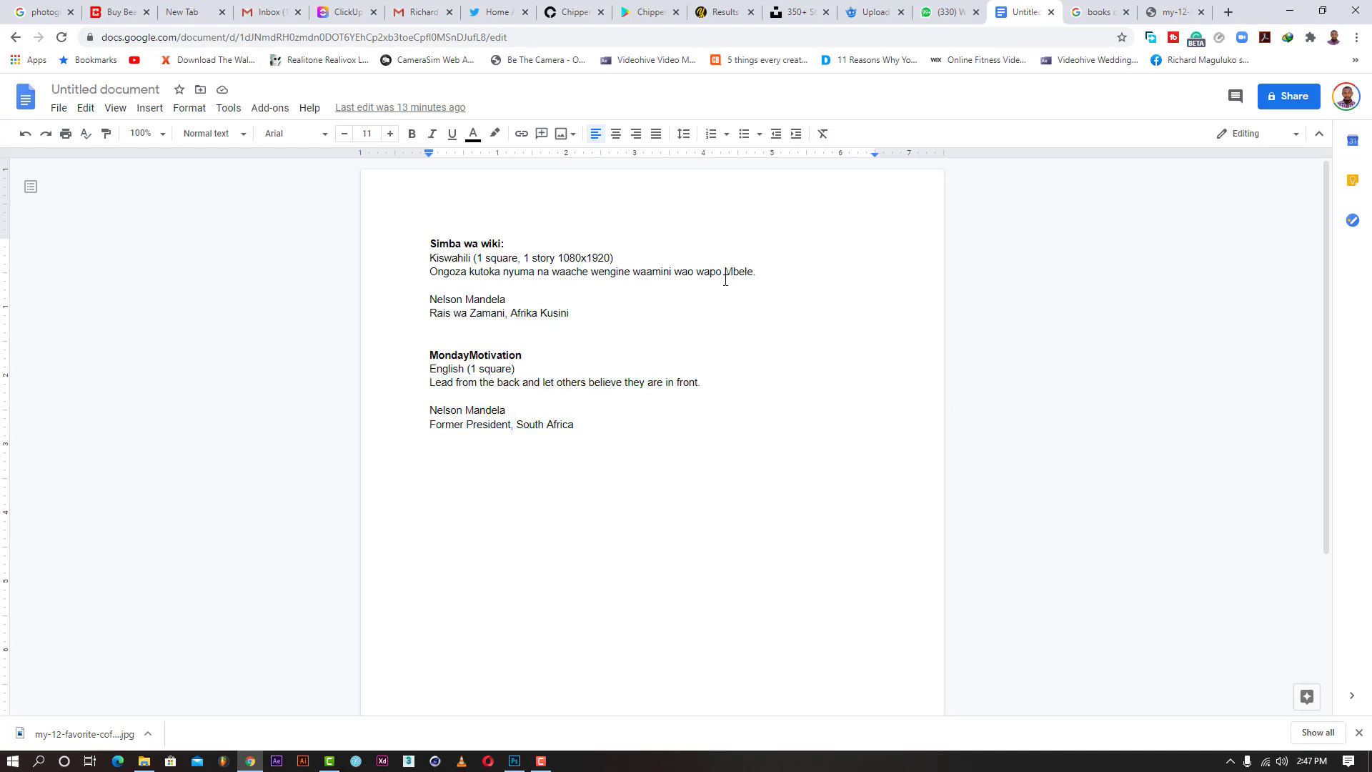
left_click_drag(753, 272, 431, 276)
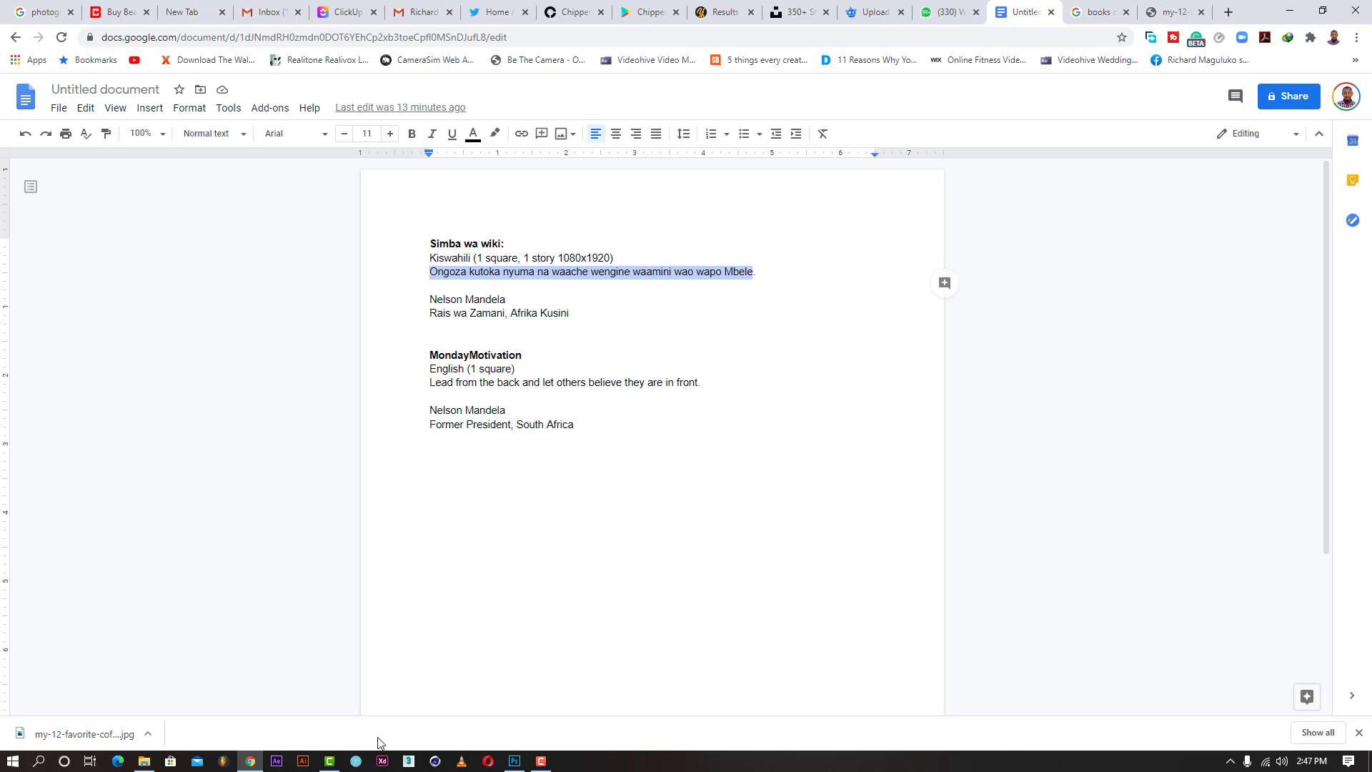
left_click(514, 761)
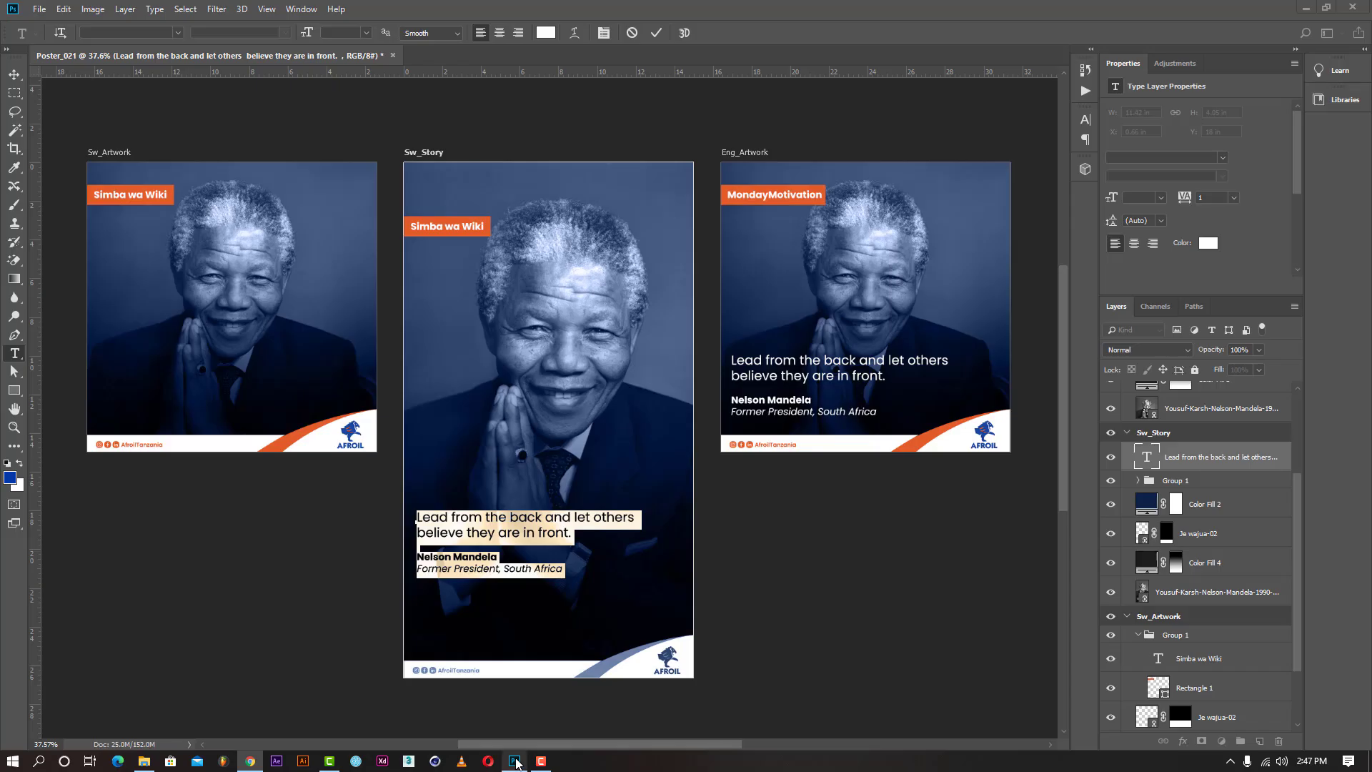
Replace Sw_Story's English quote sentence with the copied Swahili sentence, breaking the line after "waache".
left_click(543, 536)
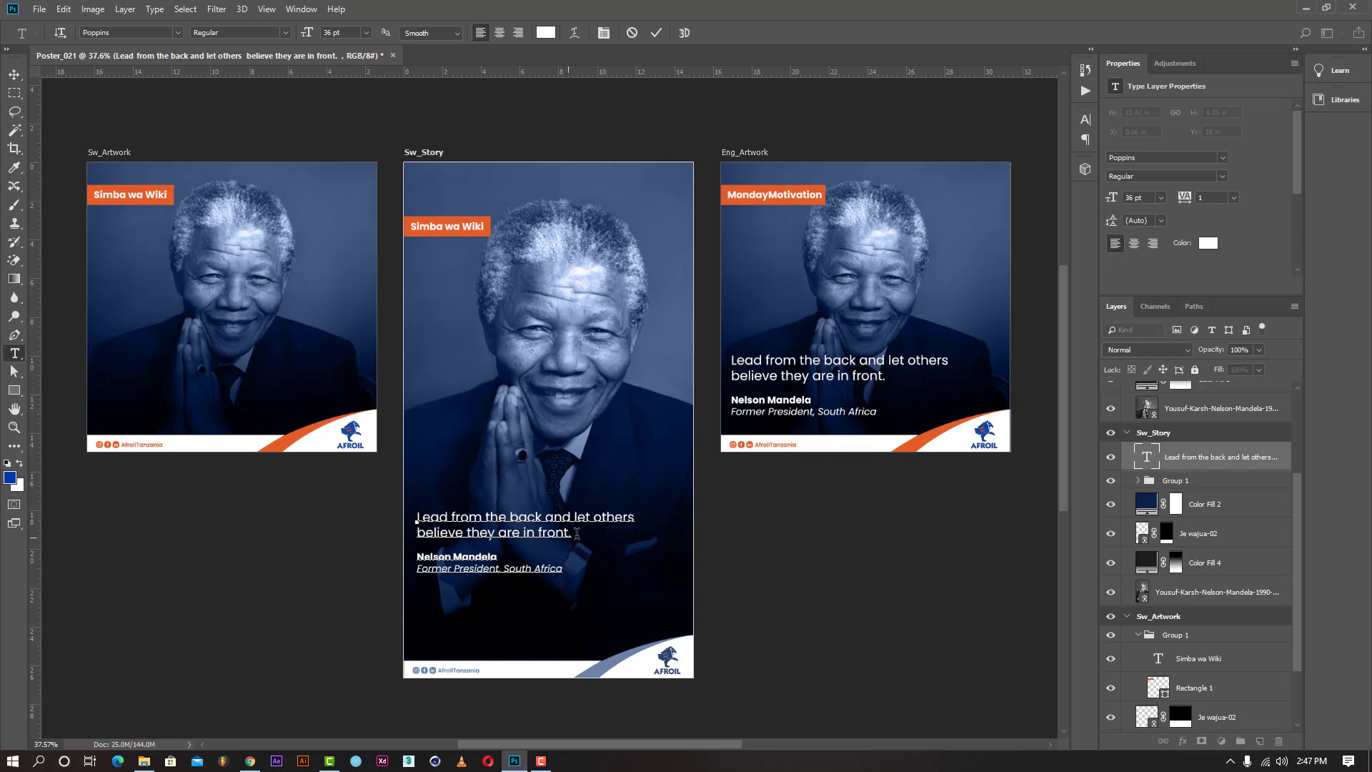
left_click_drag(571, 536, 386, 515)
key("ctrl+v")
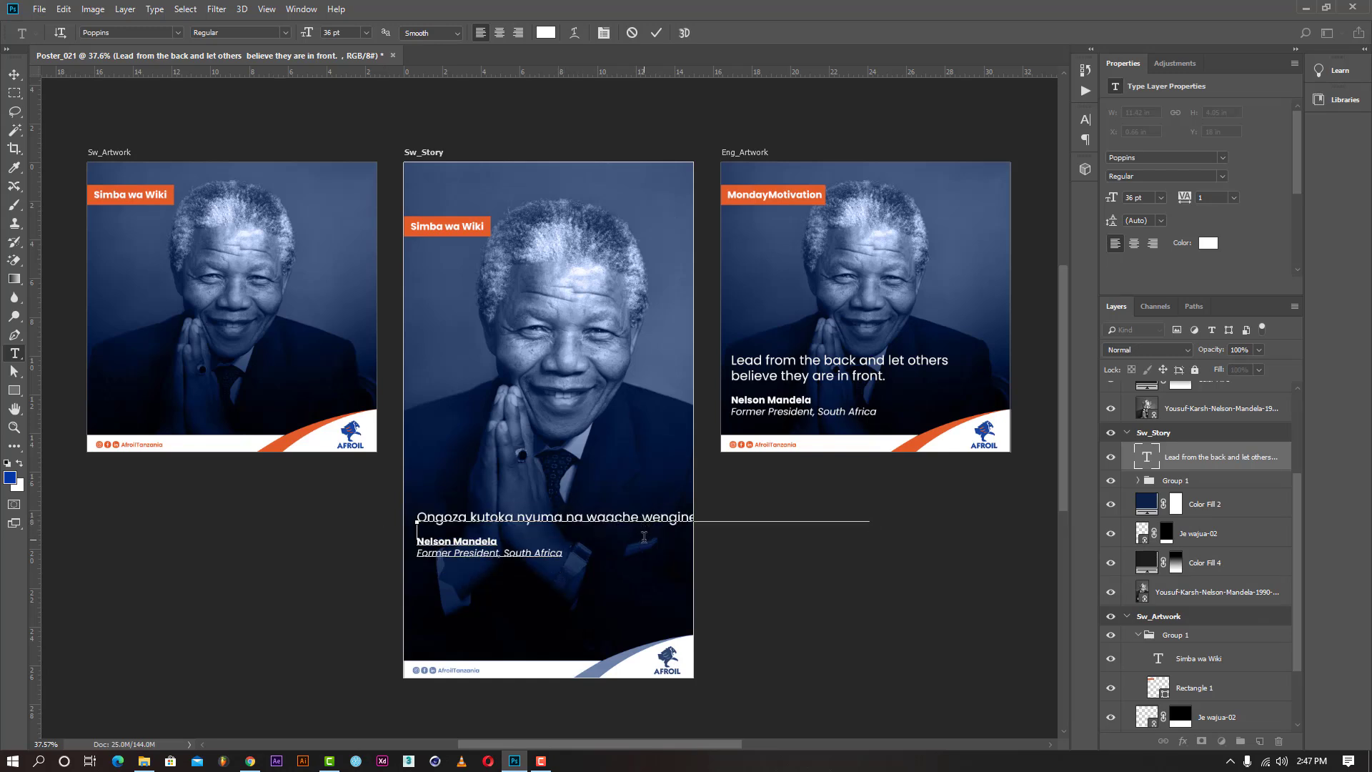
key("Return")
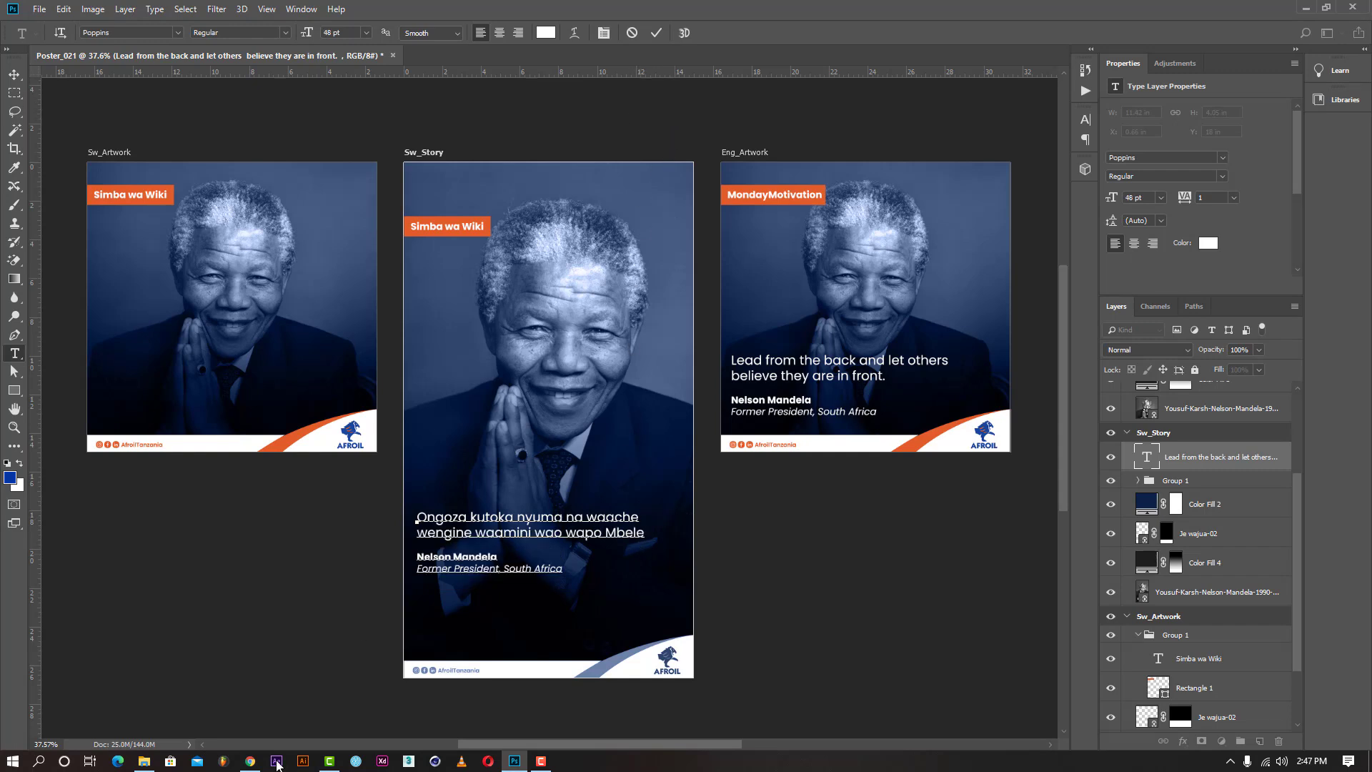
Copy the Swahili title line under Nelson Mandela from the Google Docs brief and return to Photoshop.
left_click(250, 760)
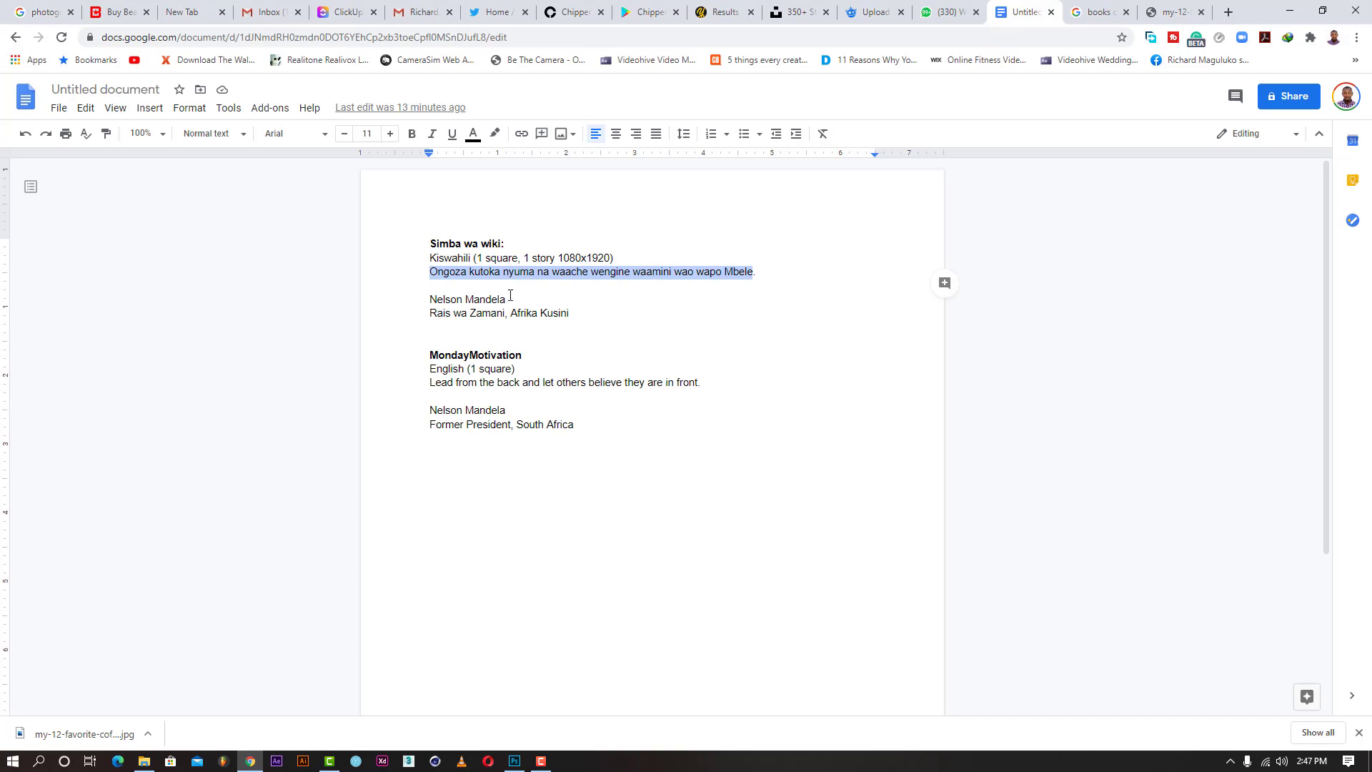
left_click(566, 315)
left_click_drag(431, 318, 429, 316)
key("ctrl+c")
left_click(1299, 8)
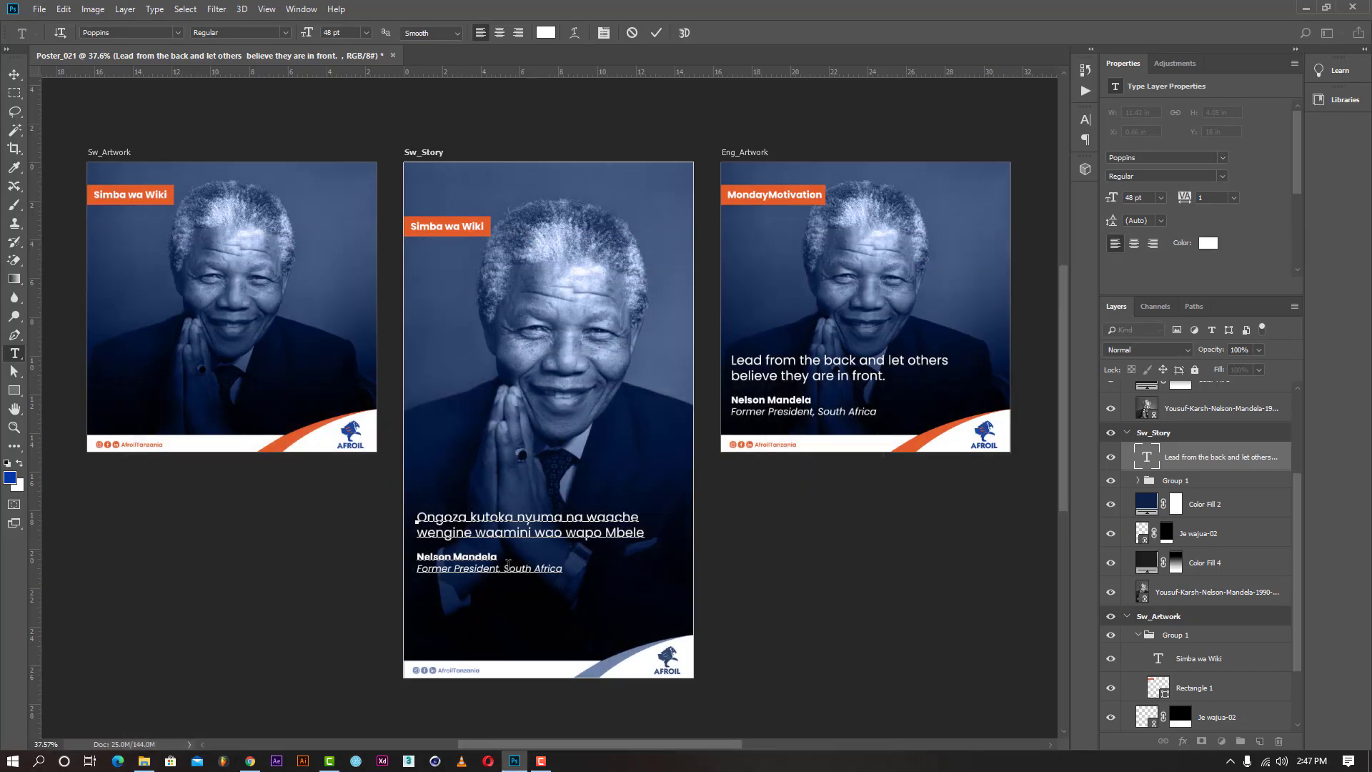
Replace "Former President, South Africa" in Sw_Story's quote text with "Rais wa Zamani, Afrika Kusin".
triple_click(470, 567)
key("ctrl+a")
triple_click(470, 567)
key("ctrl+v")
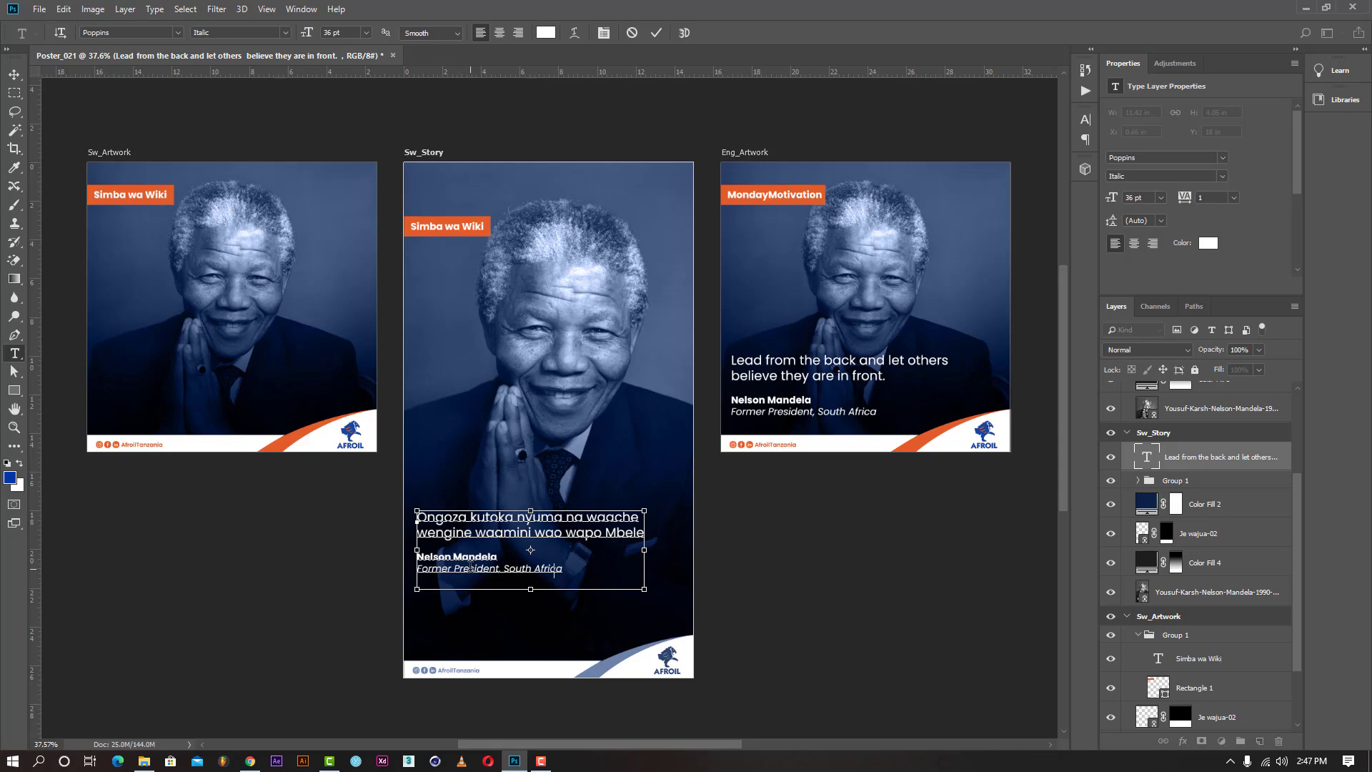
left_click(655, 33)
Lower Sw_Story's quote to about X 0.98 in, Y 19.87 in, and bring the Je wajua-02 footer to the top of that artboard's layers.
key("v")
left_click_drag(490, 529, 518, 571)
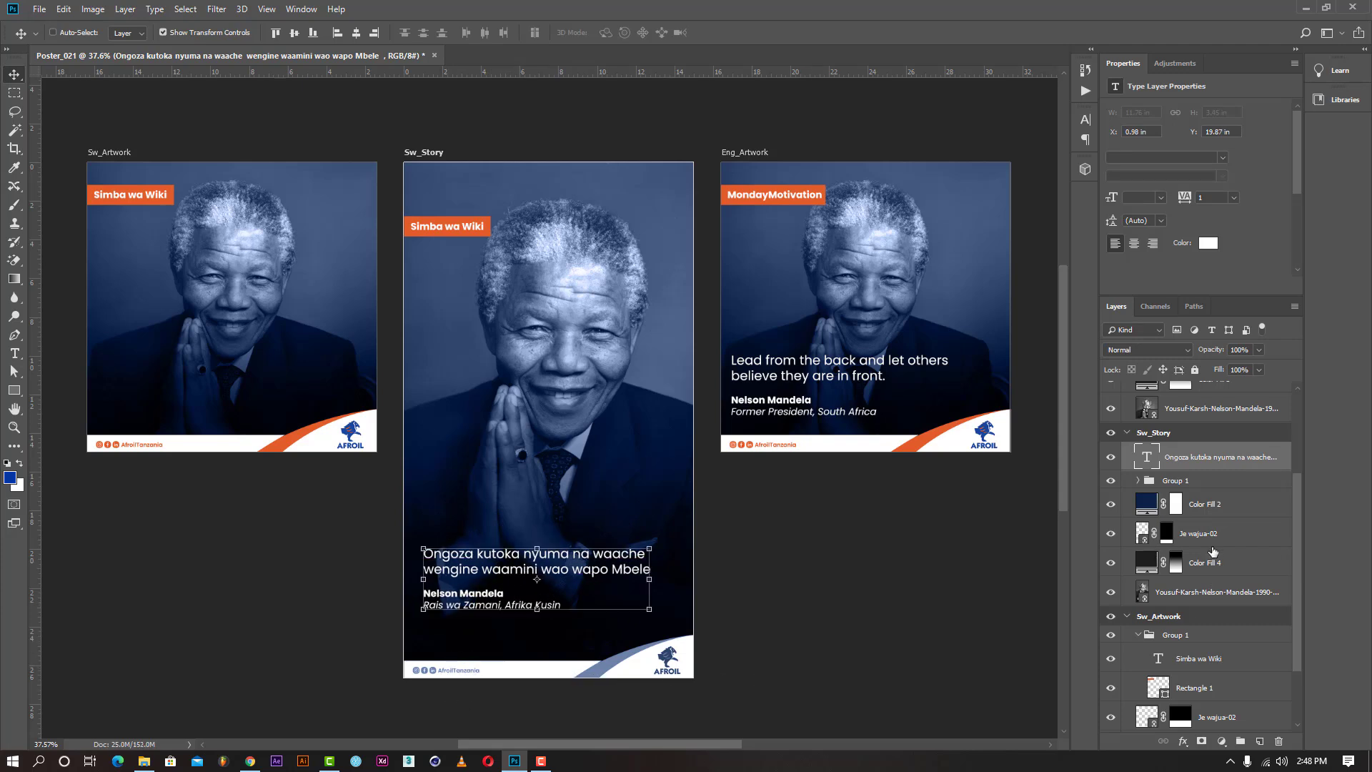
left_click(1197, 506)
left_click_drag(1208, 536, 1196, 446)
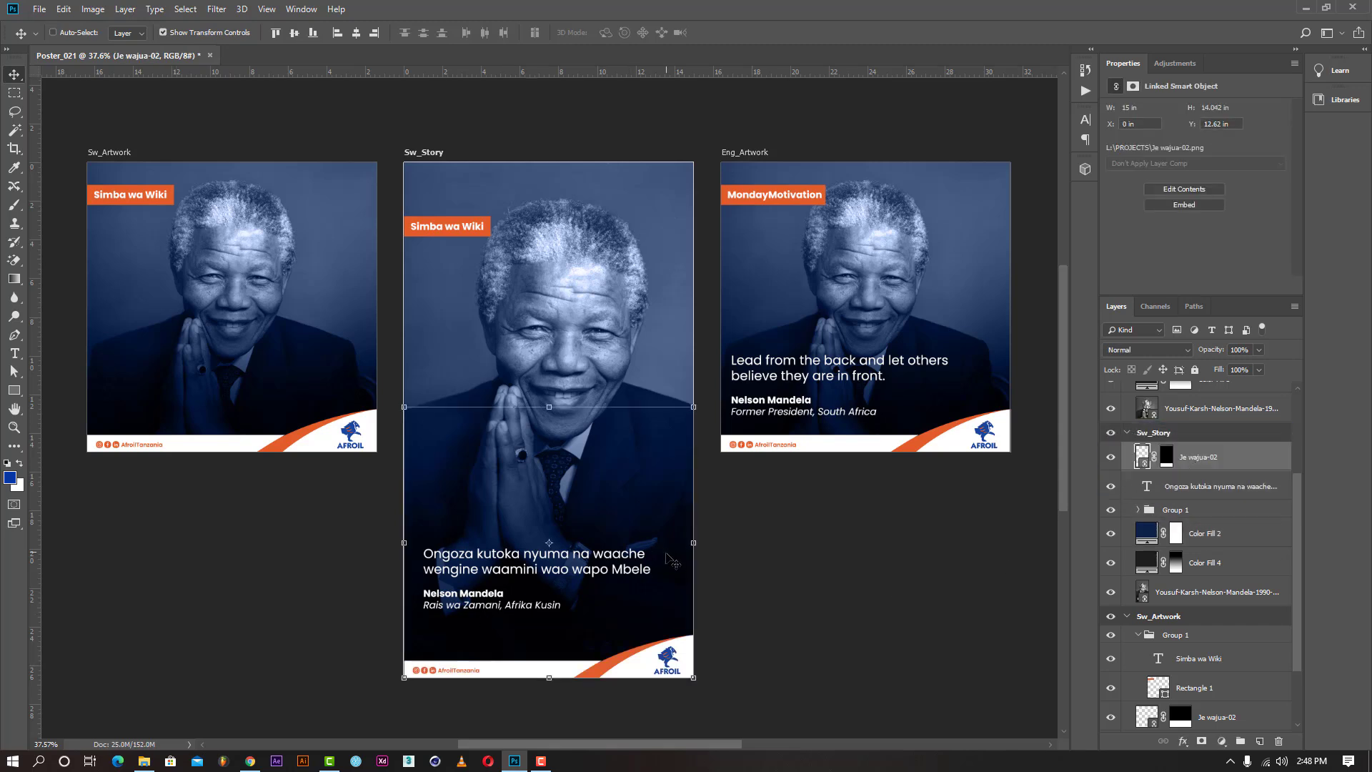
Duplicate the Swahili quote text into Sw_Artwork's Group 1 and position it at about X 0.75 in, Y 10.16 in.
left_click_drag(1200, 487, 1260, 741)
scroll(1210, 450, "down", 1)
left_click_drag(1191, 429, 1201, 606)
left_click_drag(253, 292, 235, 374)
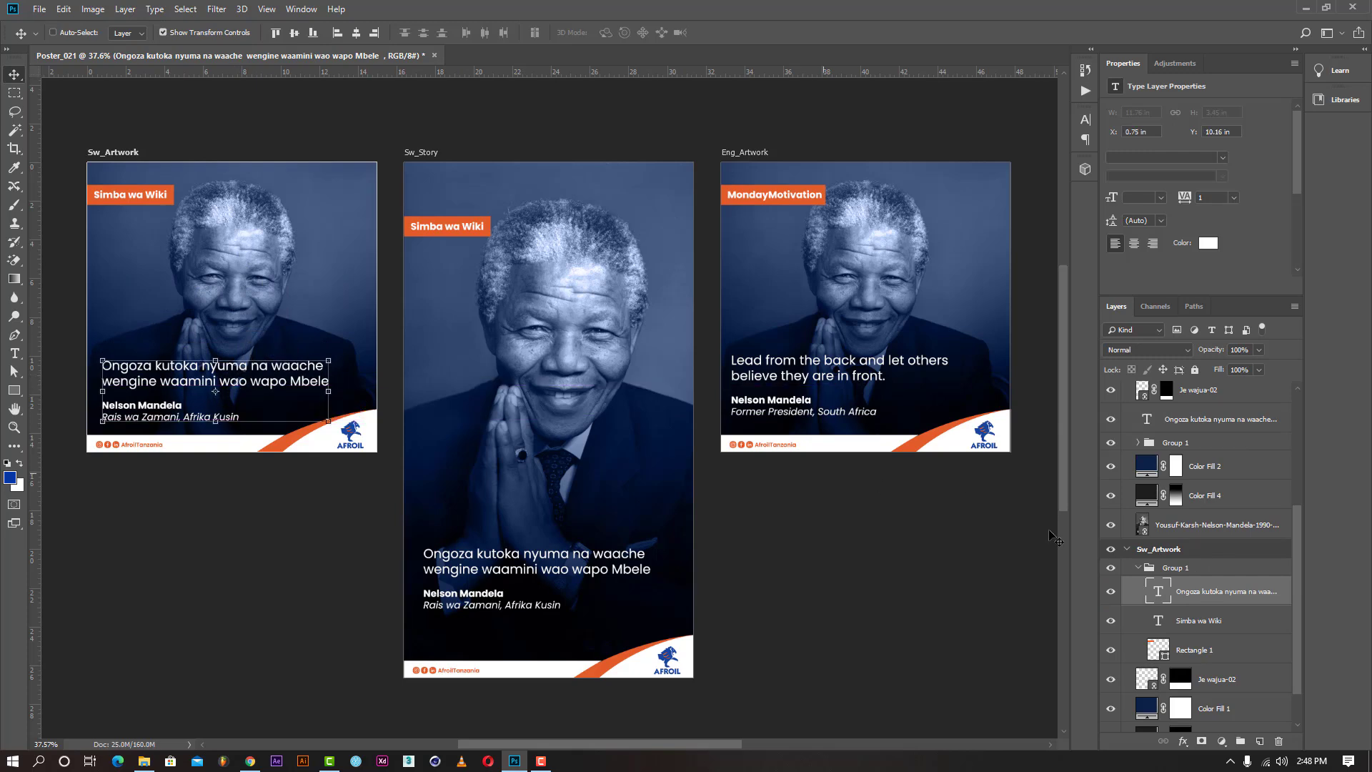
Collapse the Sw_Artwork, Sw_Story and Eng_Artwork artboards in the layer list and deselect all layers.
left_click(1128, 549)
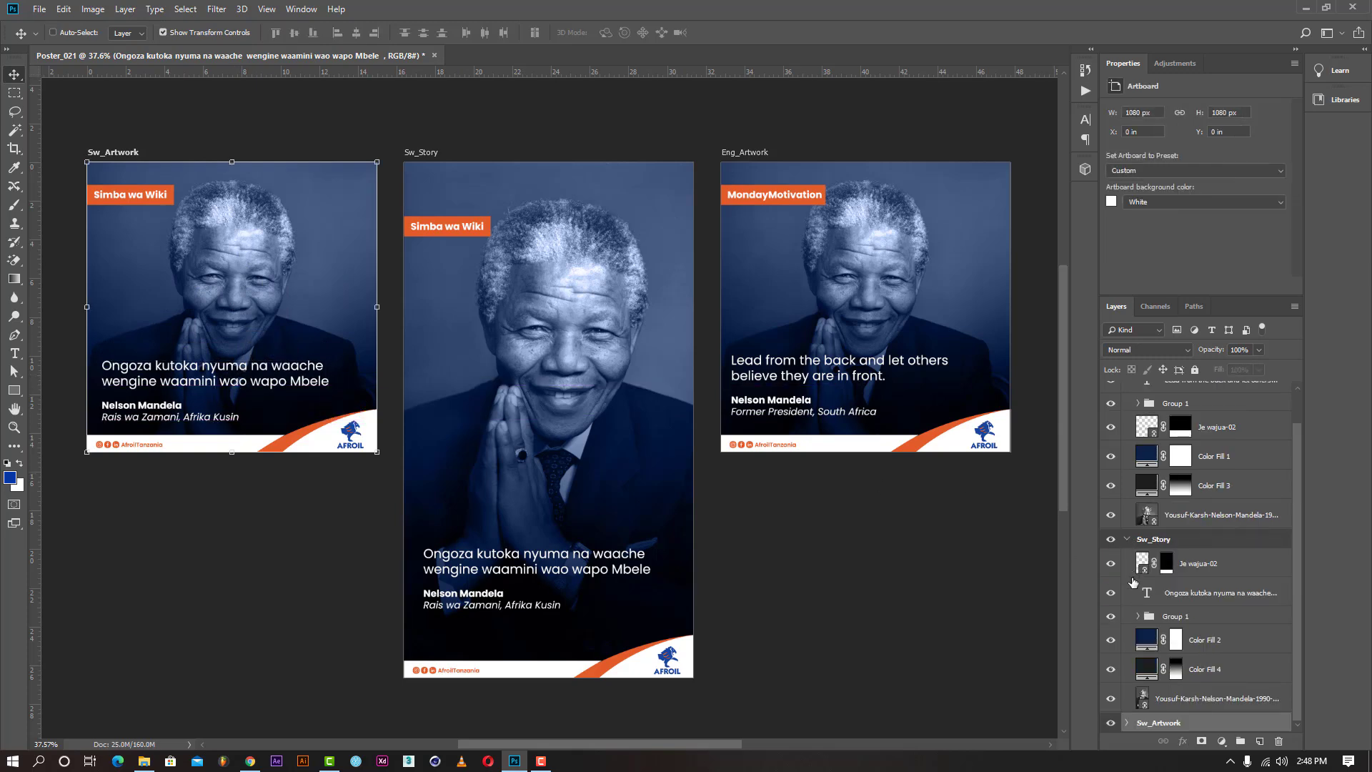
left_click(1127, 540)
left_click(1127, 394)
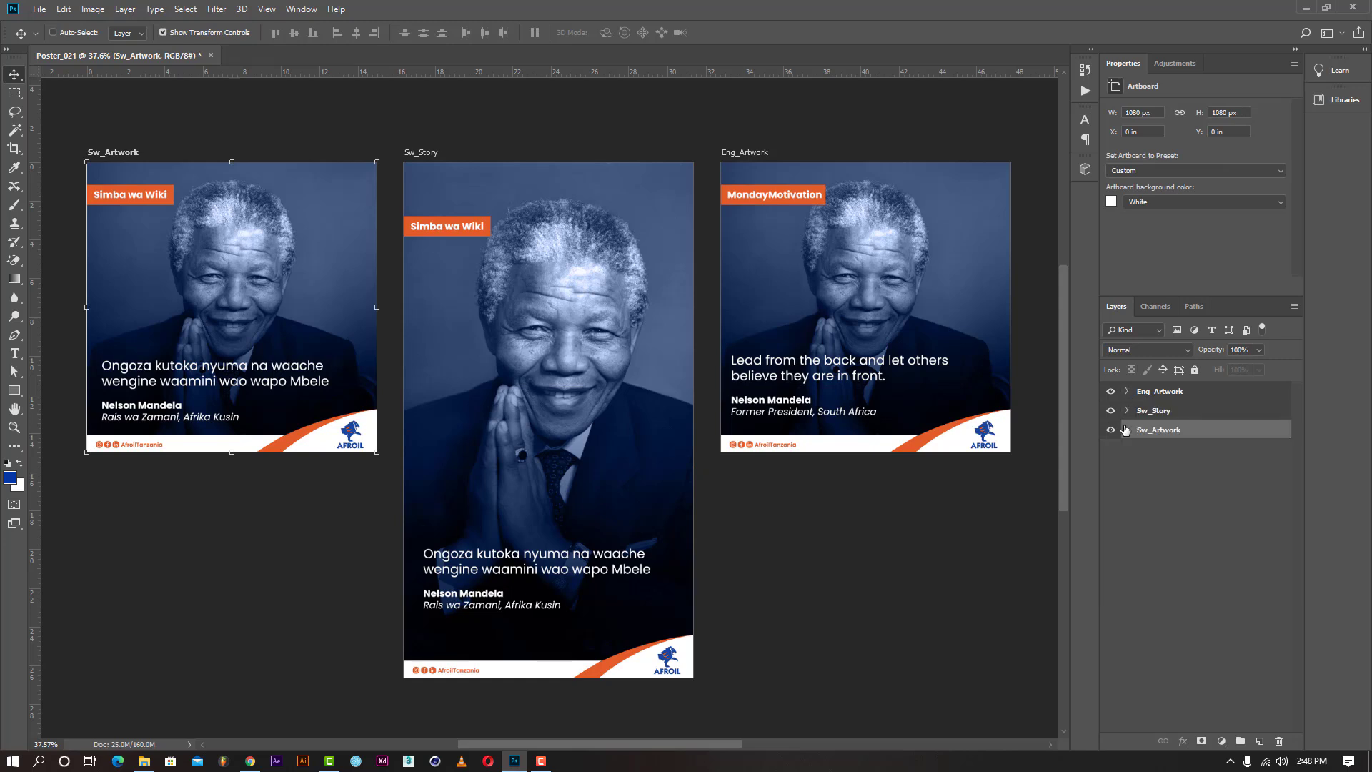
left_click(1155, 495)
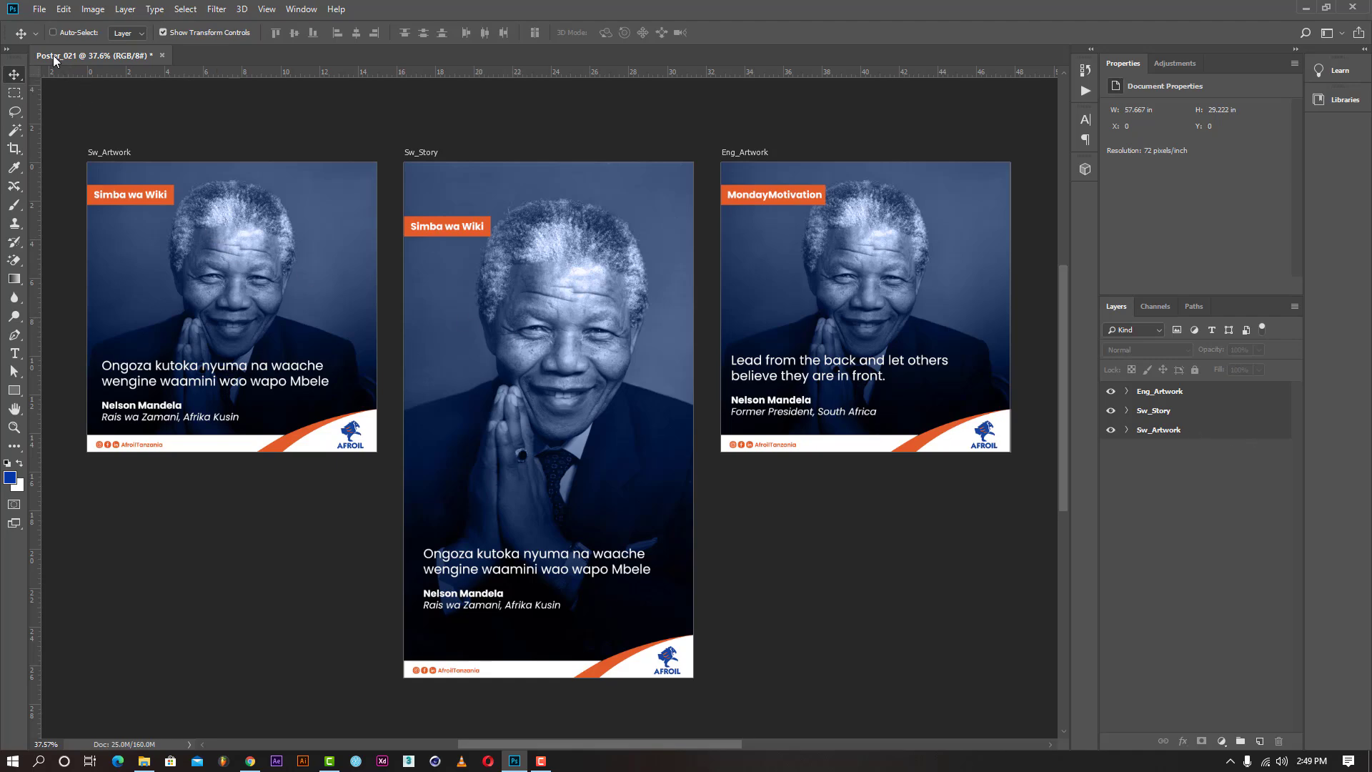
Save the document as Poster_021 in Photoshop format in the PROJECTS folder with Maximize Compatibility on.
left_click(40, 9)
left_click(78, 169)
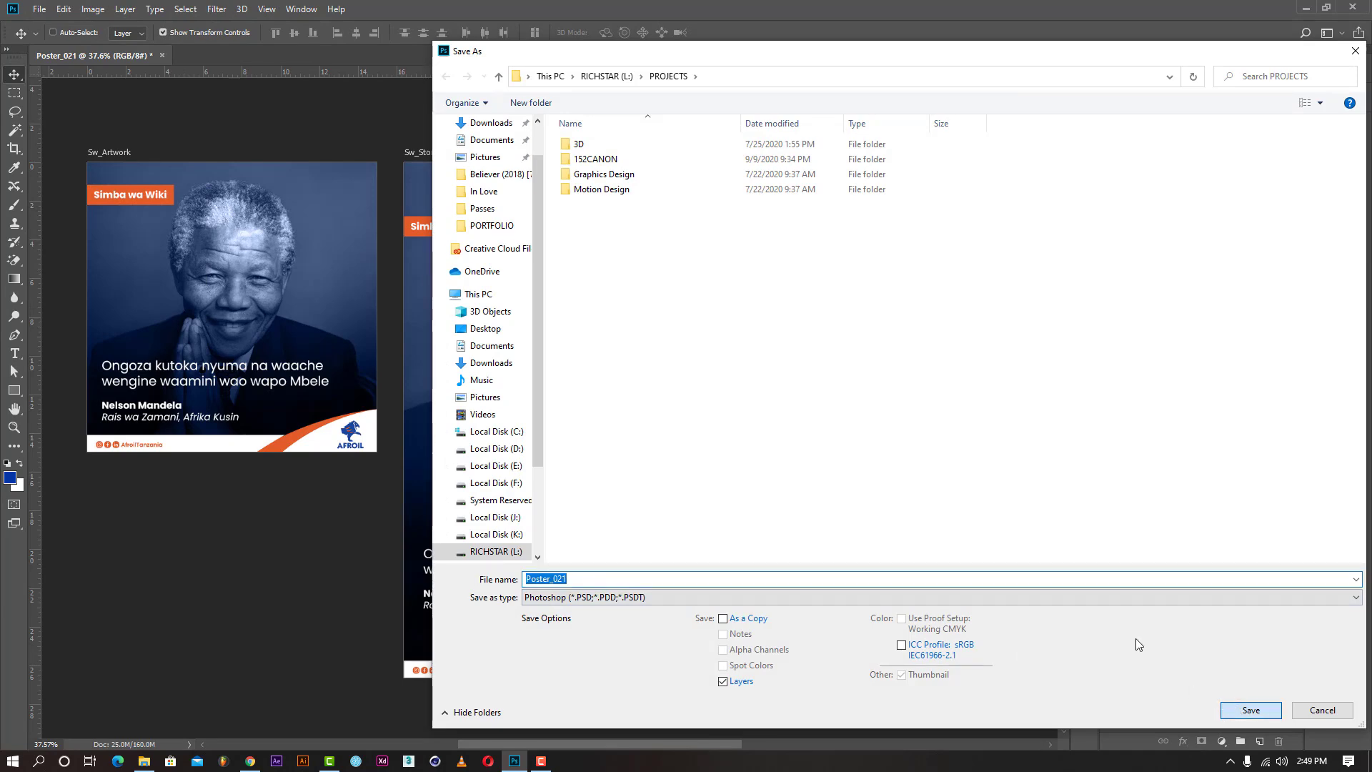
left_click(1243, 711)
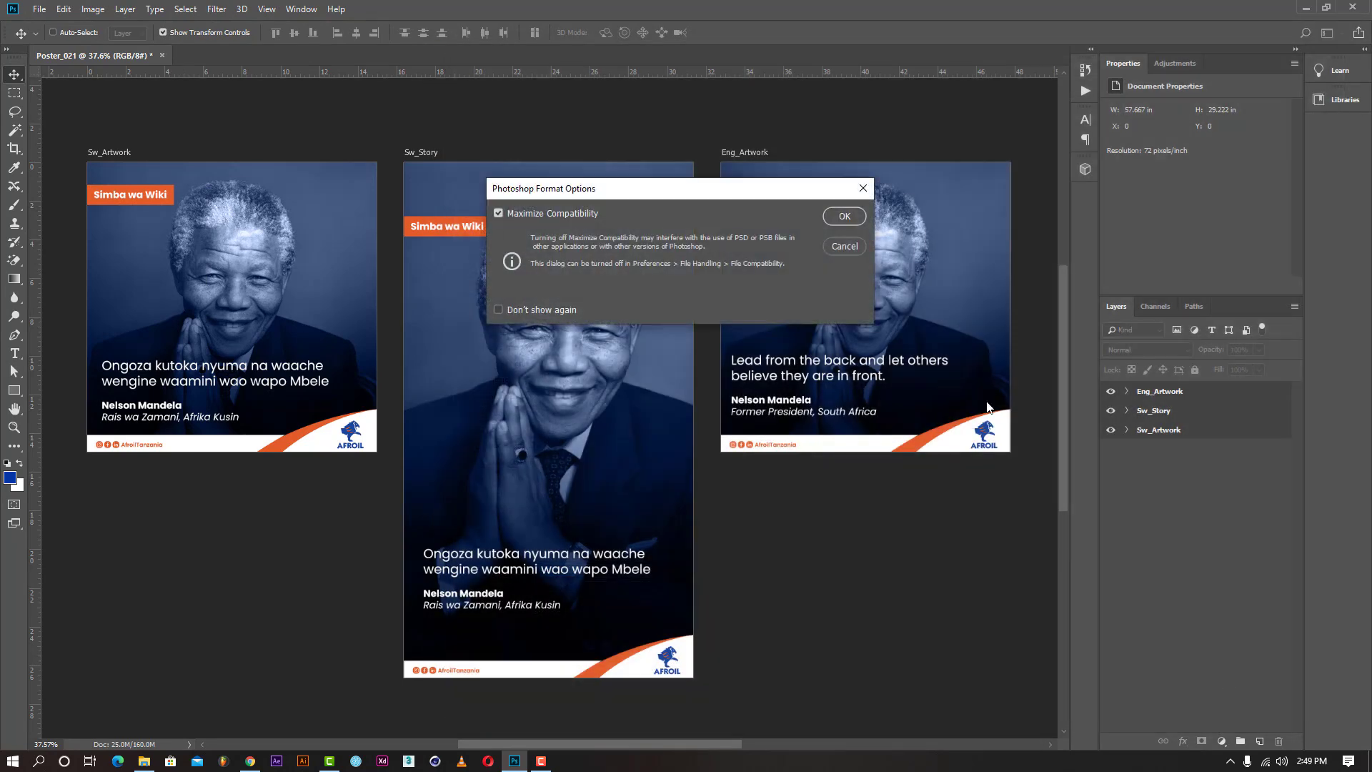
left_click(847, 214)
Start Export As, select Eng_Artwork, Sw_Story and Sw_Artwork together, and set their format to JPG.
left_click(38, 10)
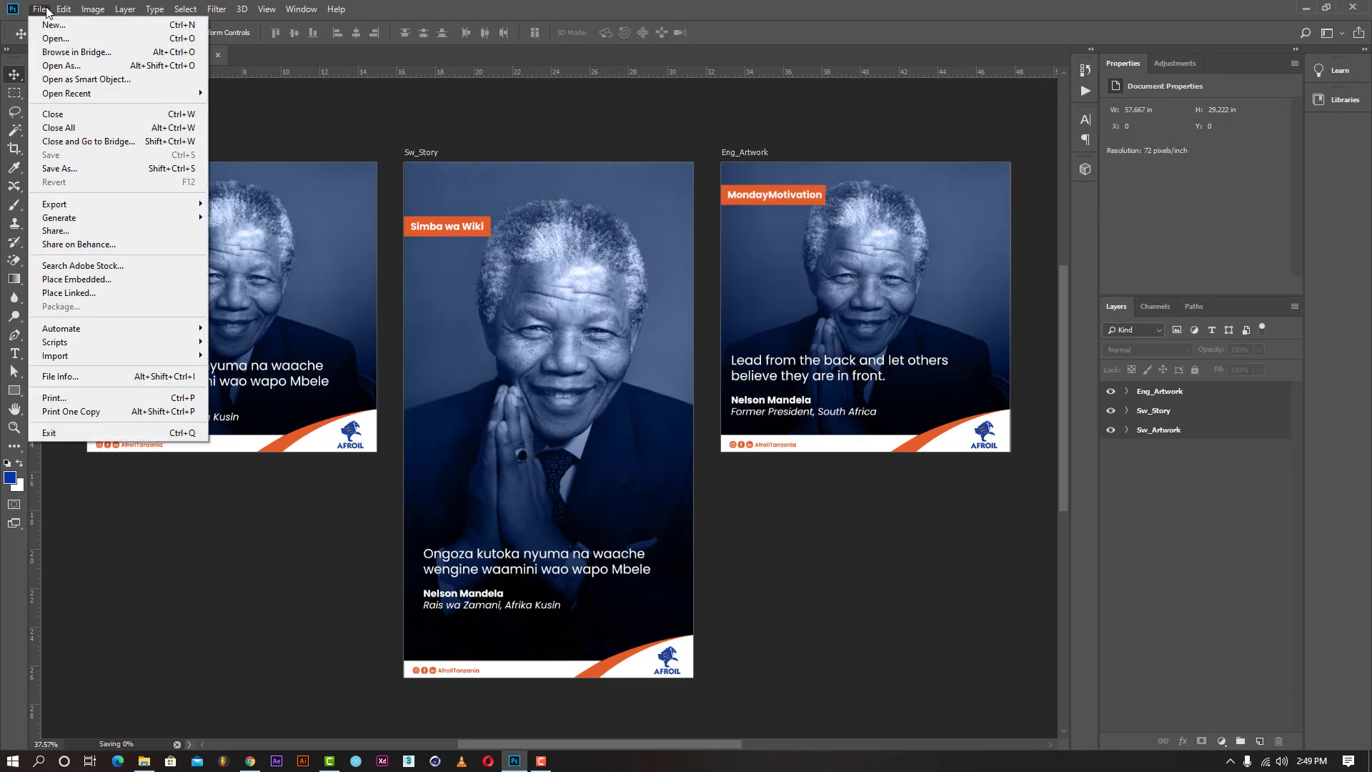
mouse_move(80, 207)
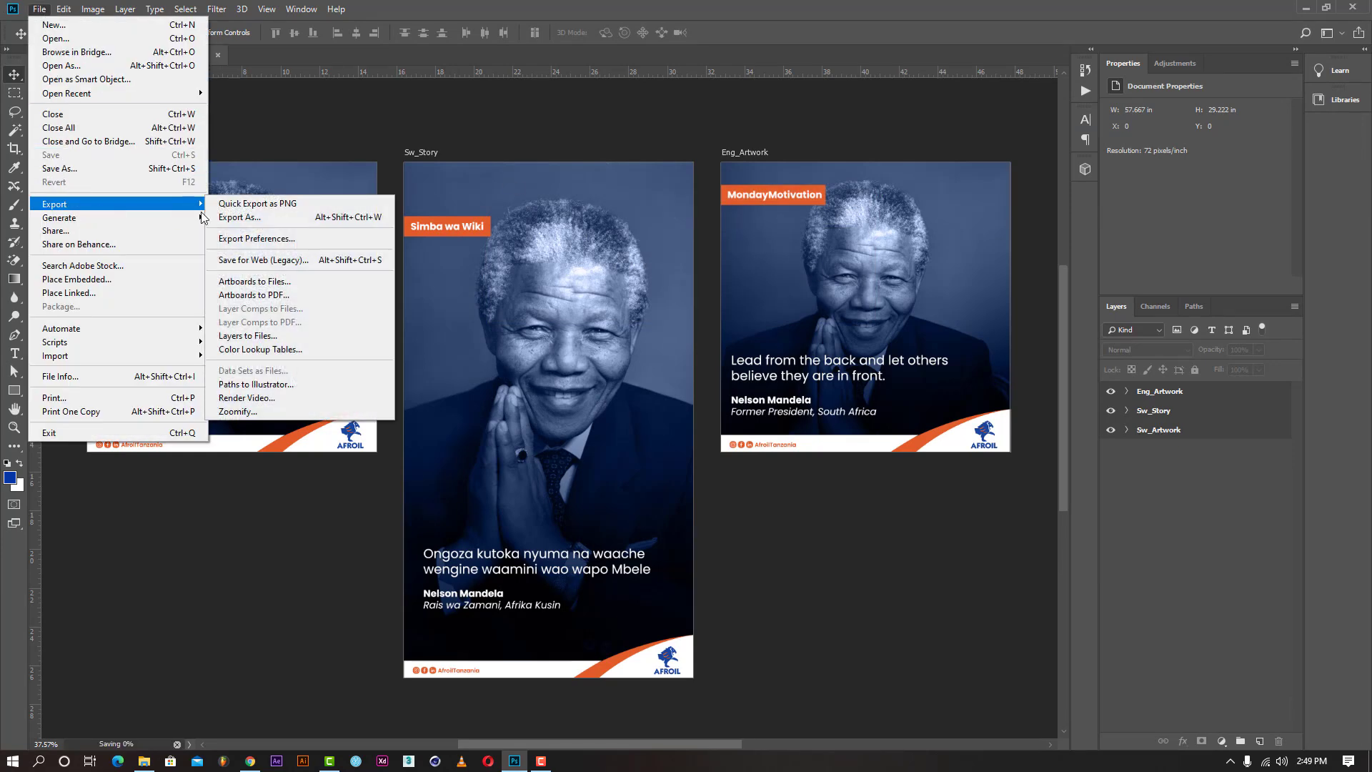
left_click(259, 220)
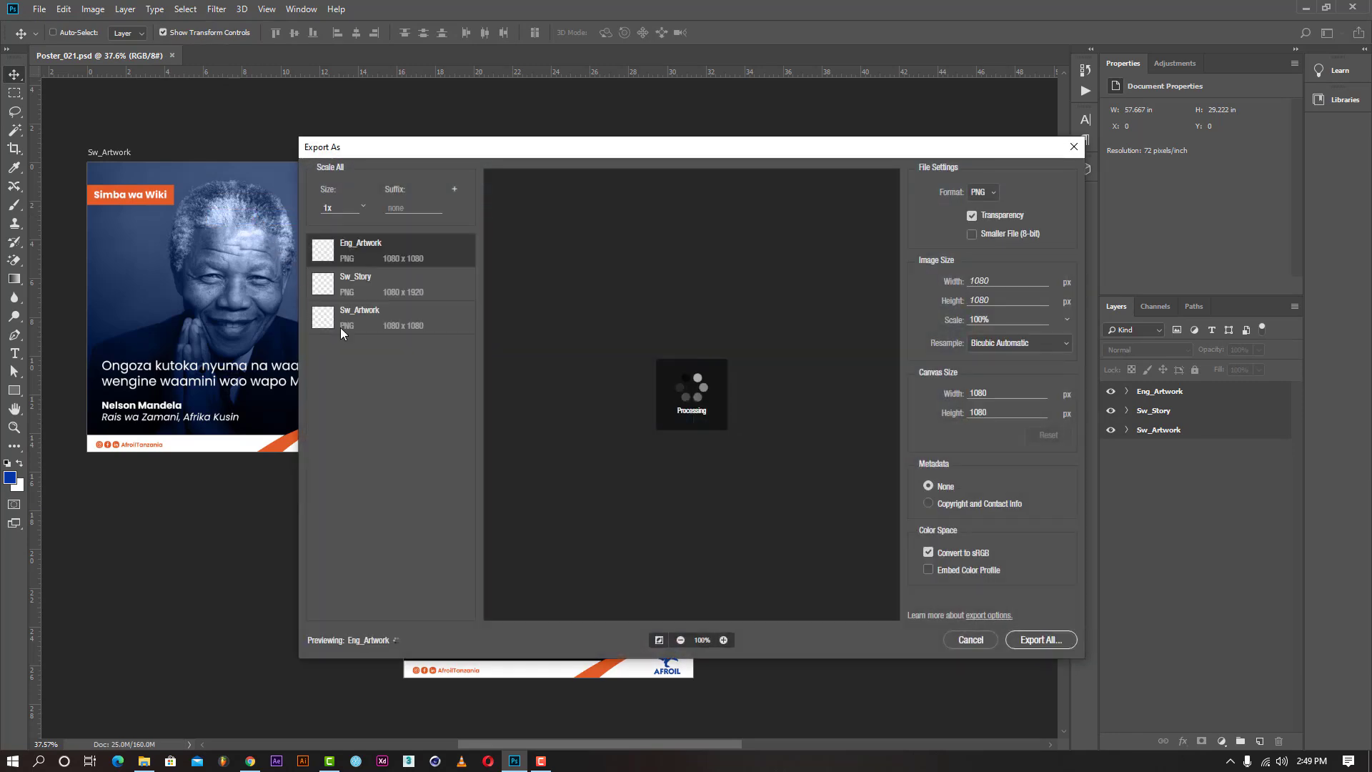
left_click(435, 323, "shift")
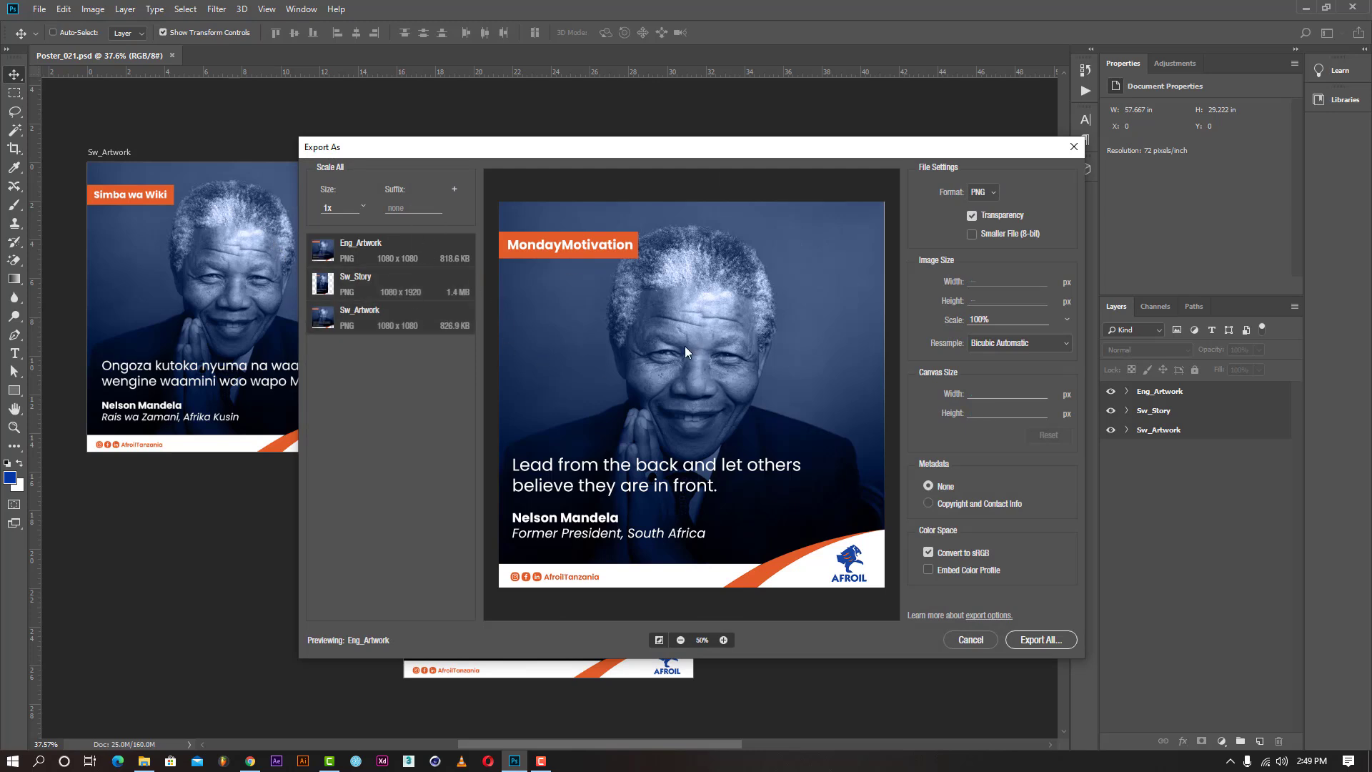
left_click(984, 192)
left_click(989, 227)
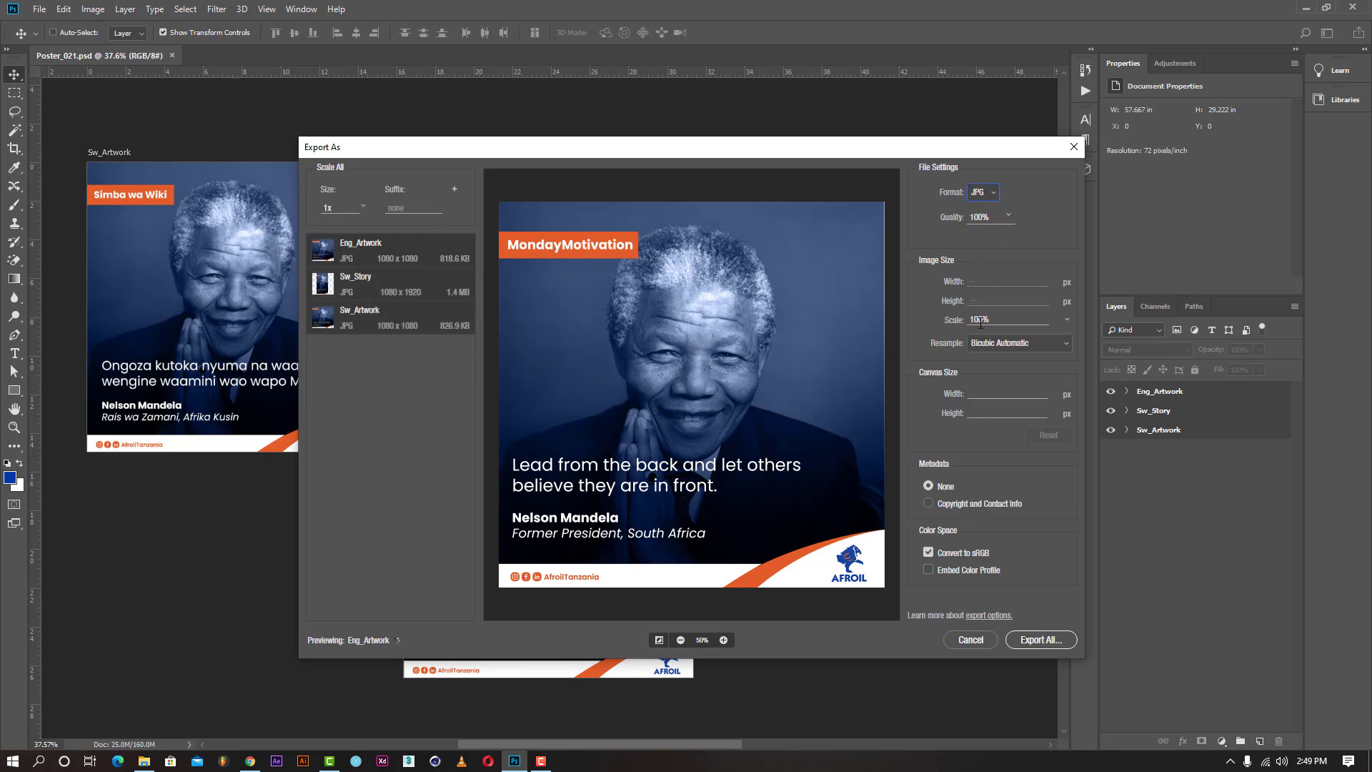
Export all three artboards as JPG files into the PROJECTS folder.
left_click(1043, 640)
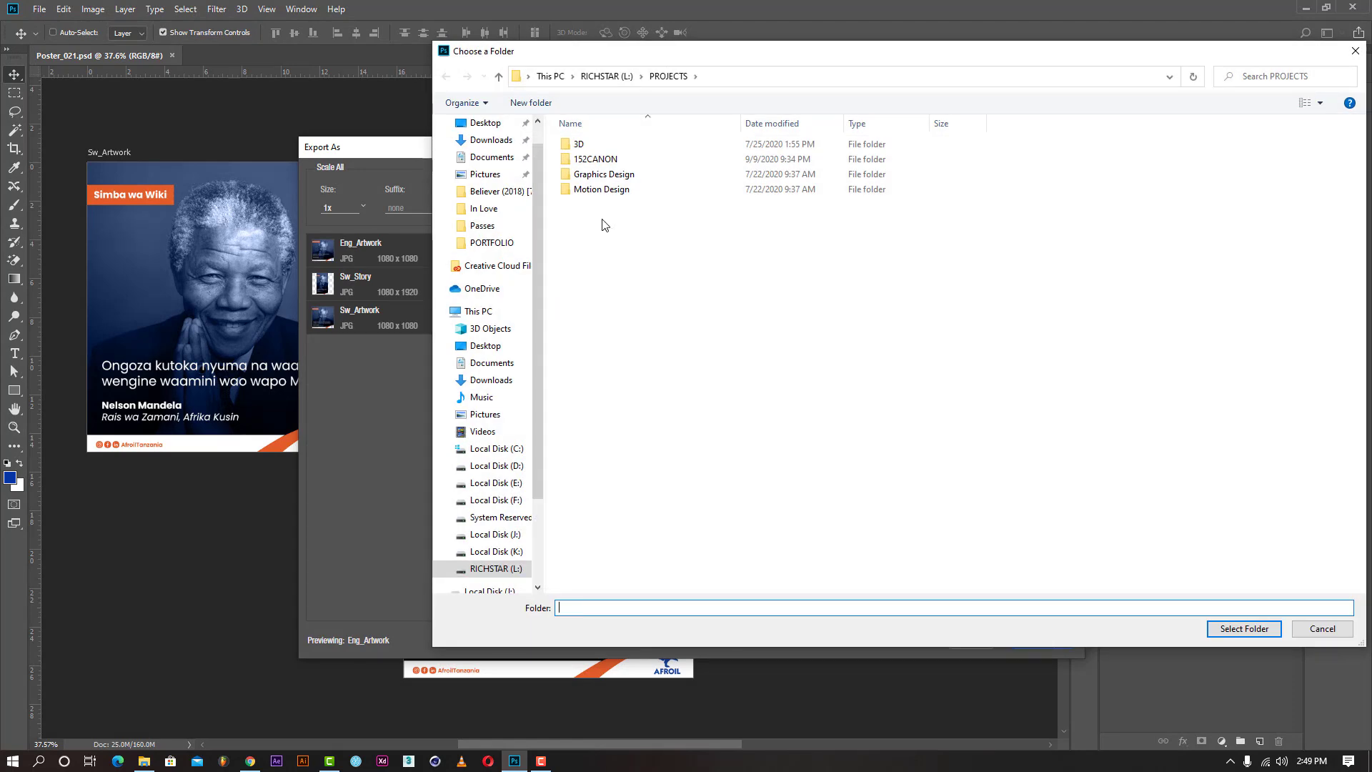
left_click(1236, 632)
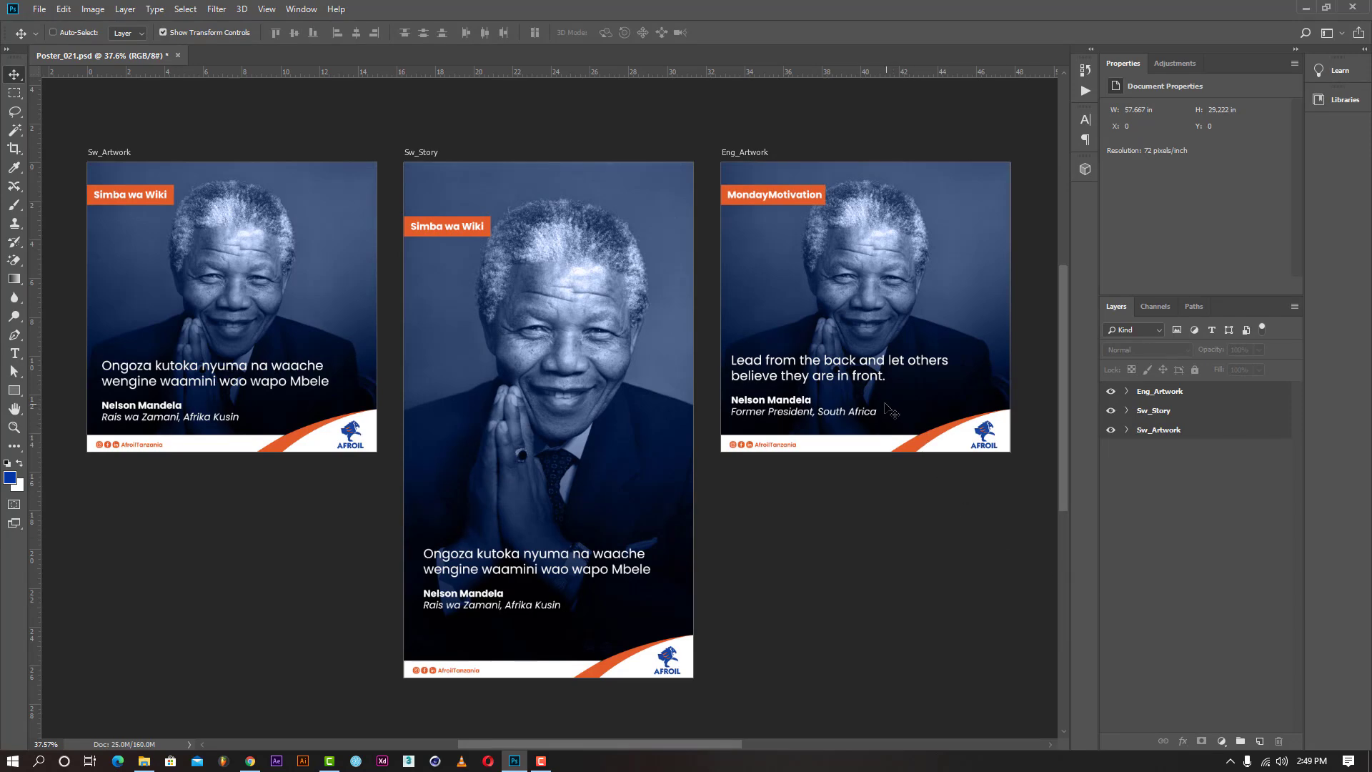
Switch to File Explorer and open the file location of the recent file Poster_021.
left_click(144, 760)
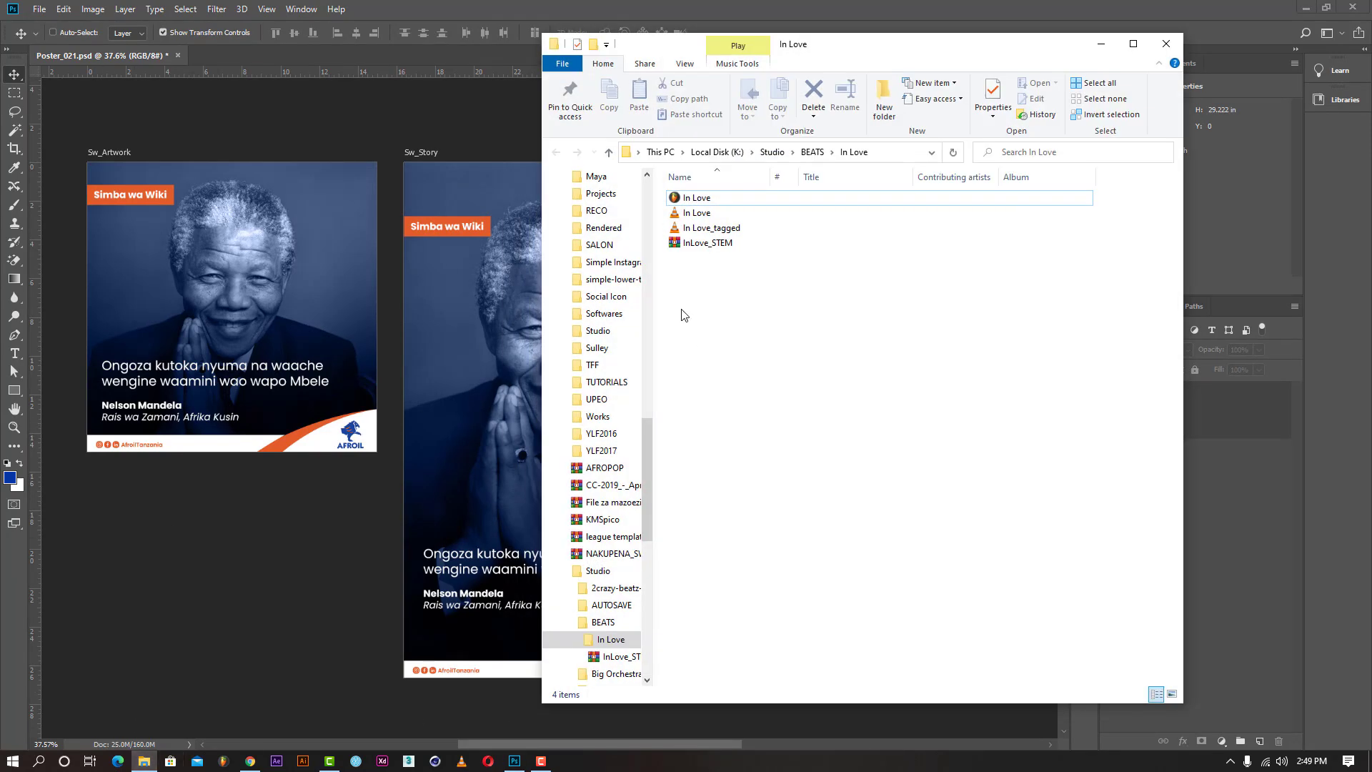
scroll(603, 322, "up", 6)
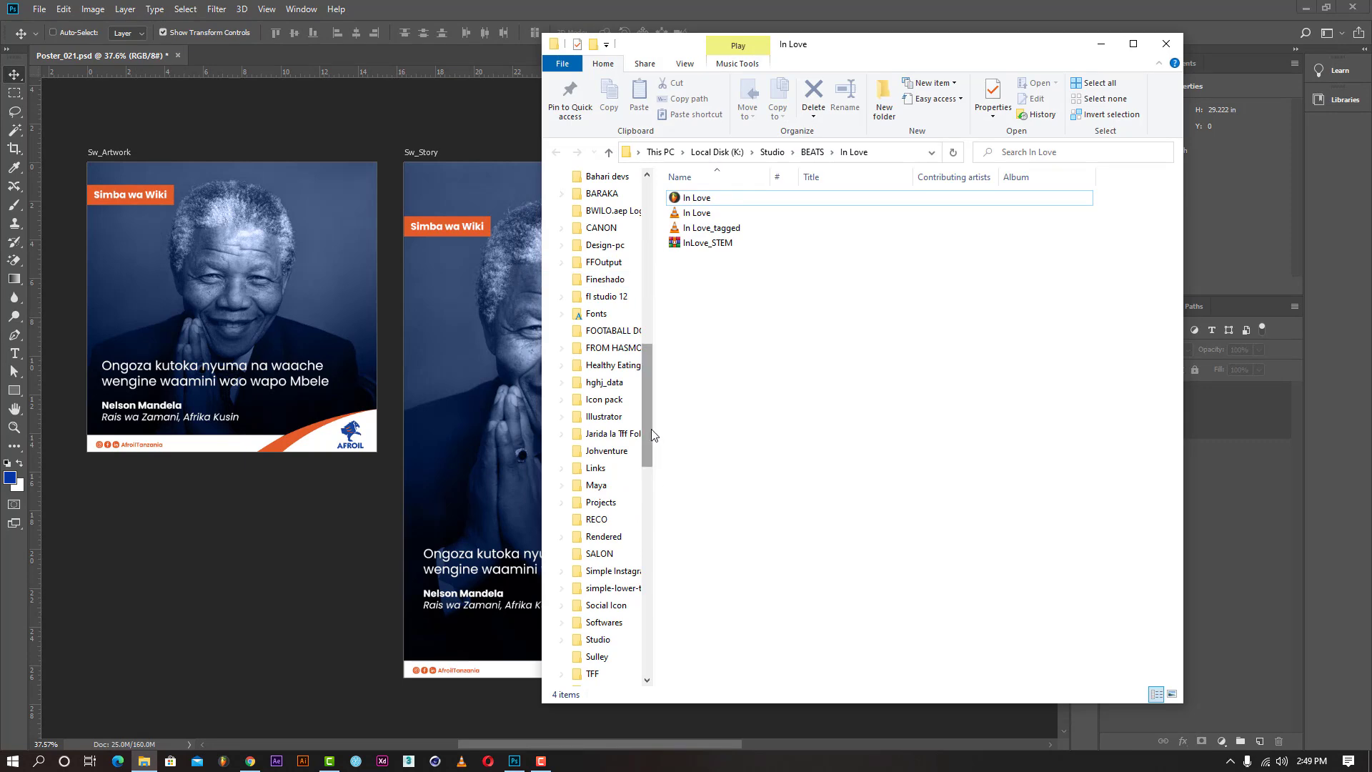
scroll(650, 432, "up", 10)
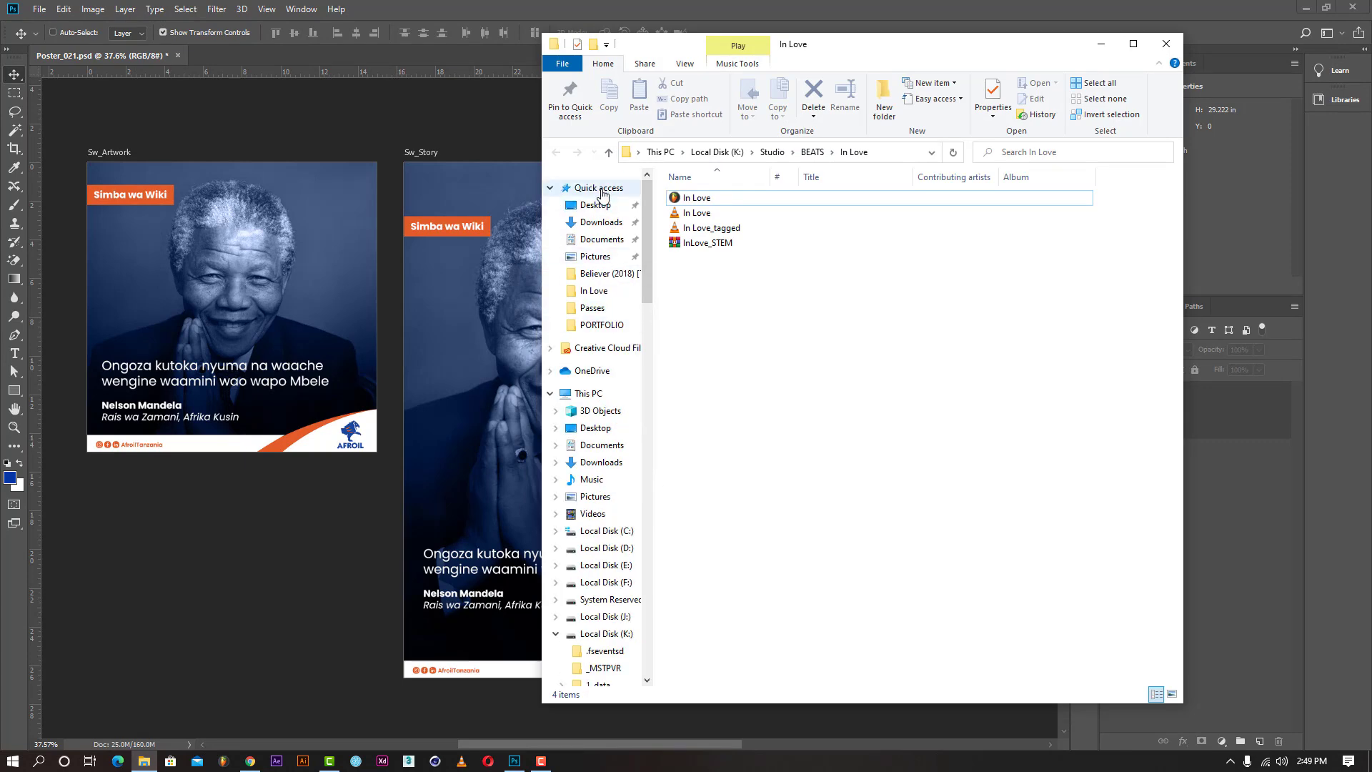
left_click(602, 189)
left_click(717, 458)
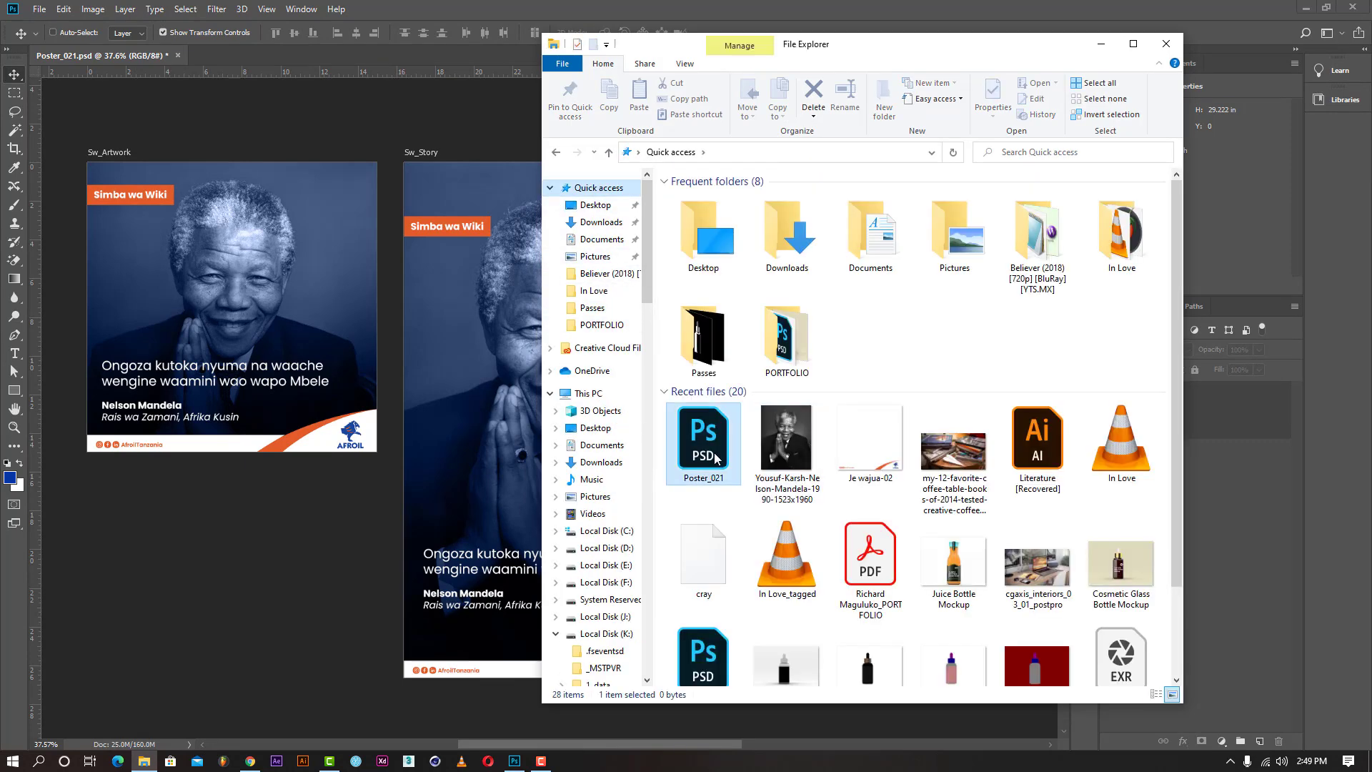
right_click(717, 454)
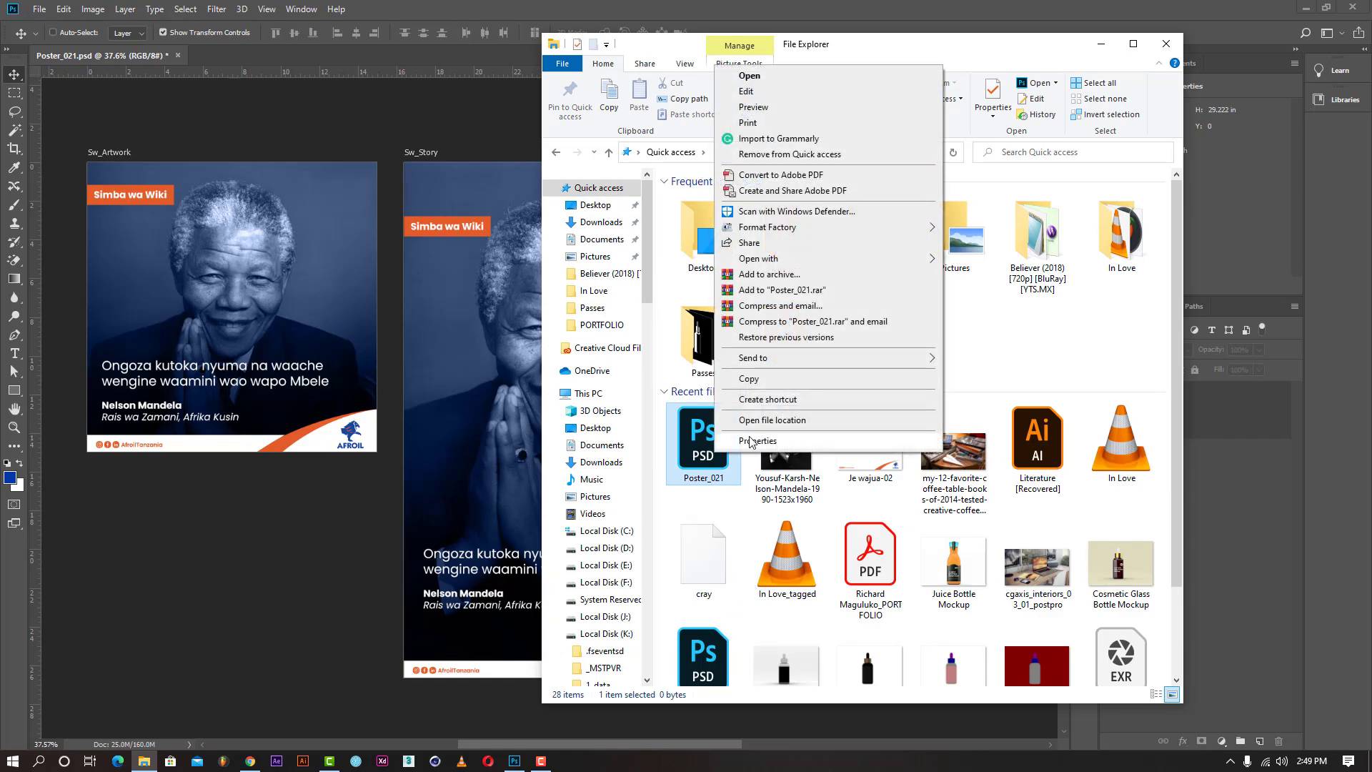
left_click(756, 421)
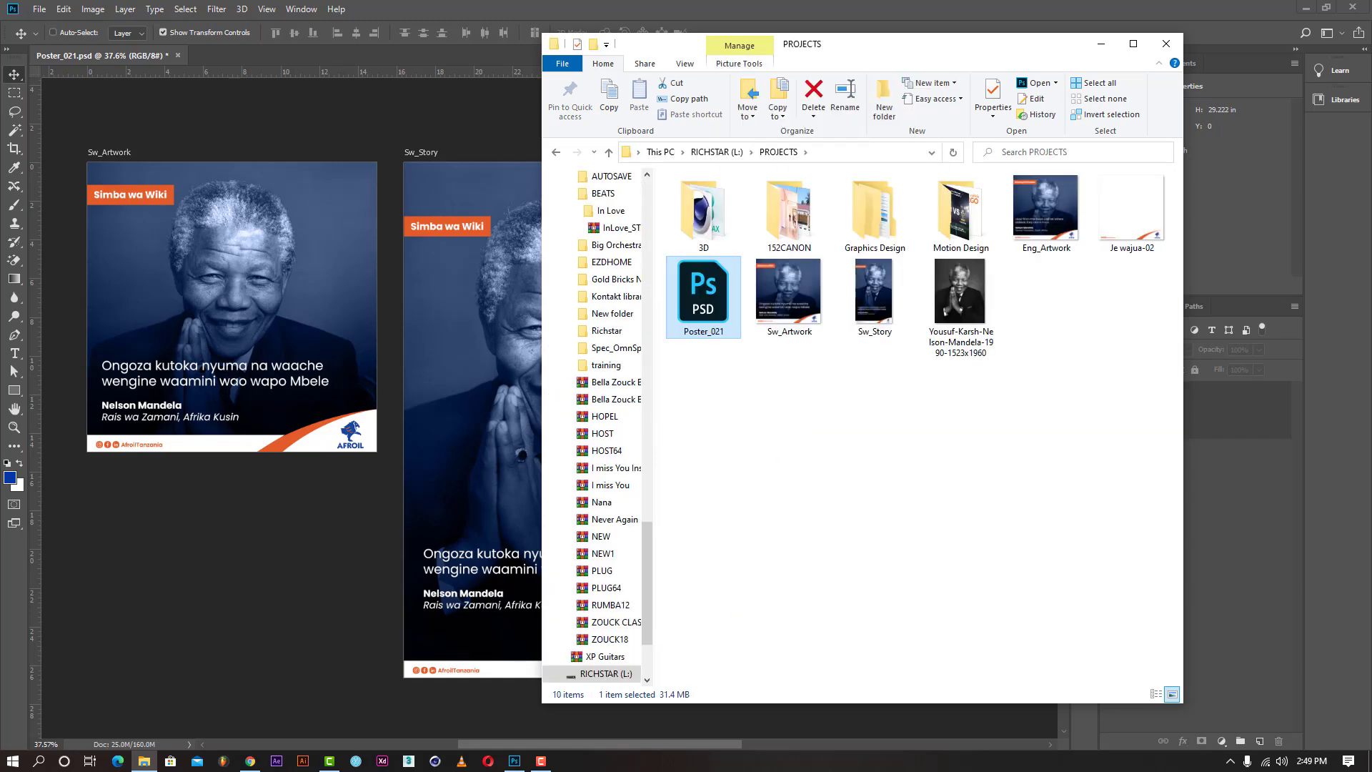
View the exported Eng_Artwork, Sw_Artwork and Sw_Story images in Photos, close the viewer and return to the Photoshop document.
double_click(1048, 220)
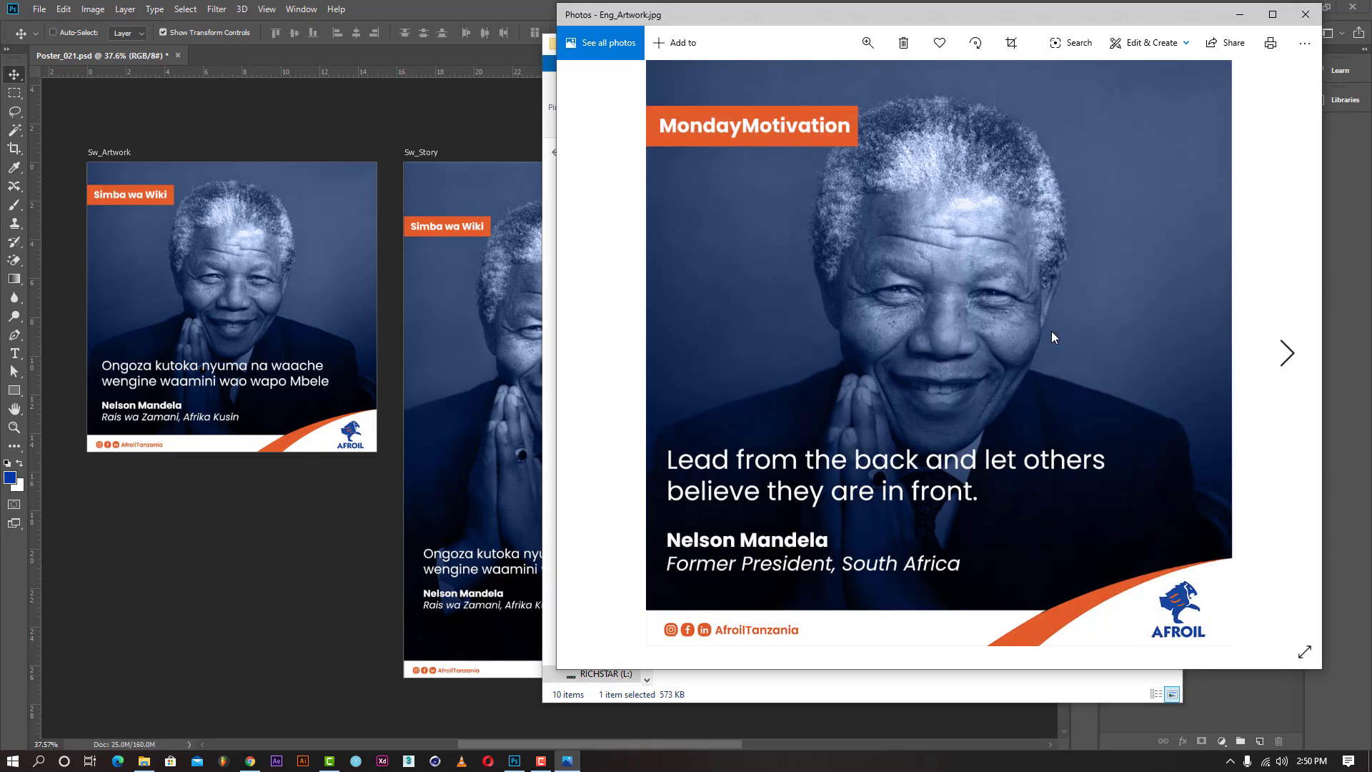
key("Right")
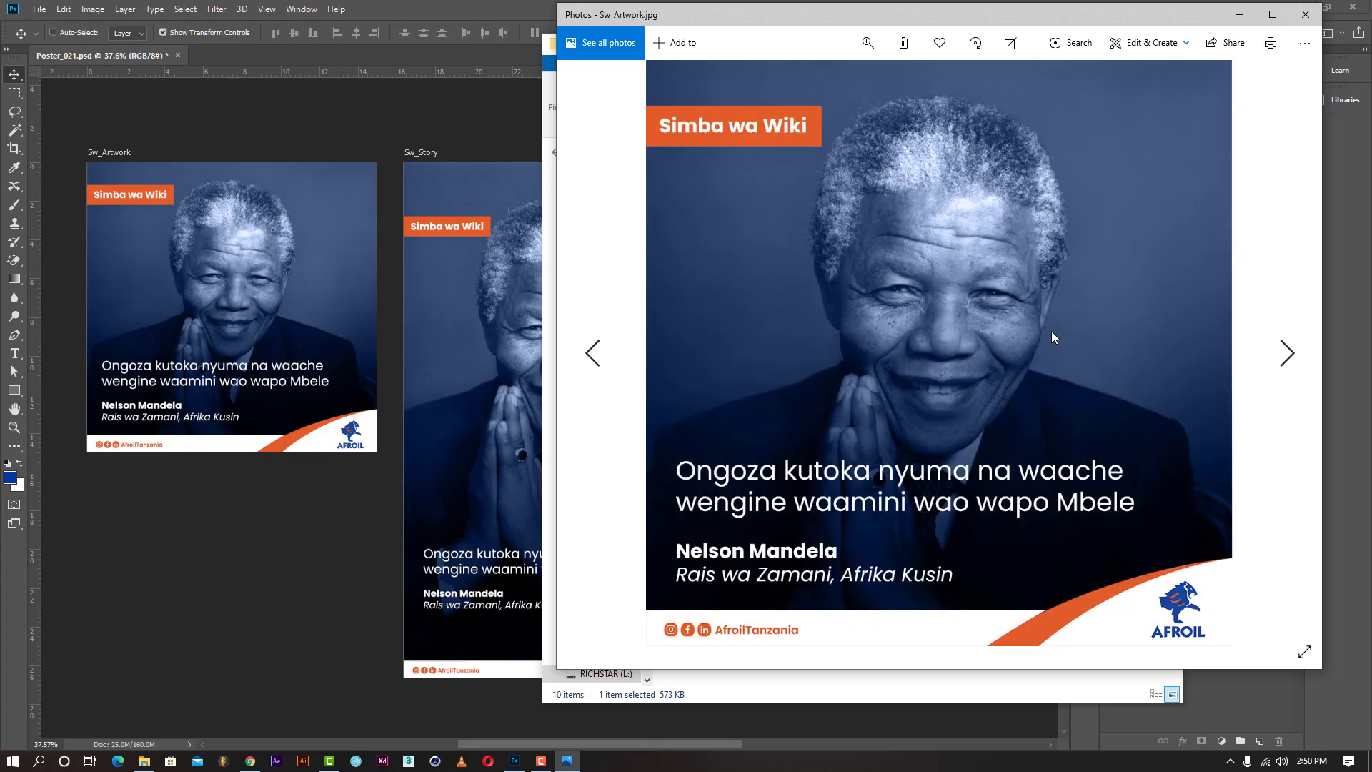
key("Right")
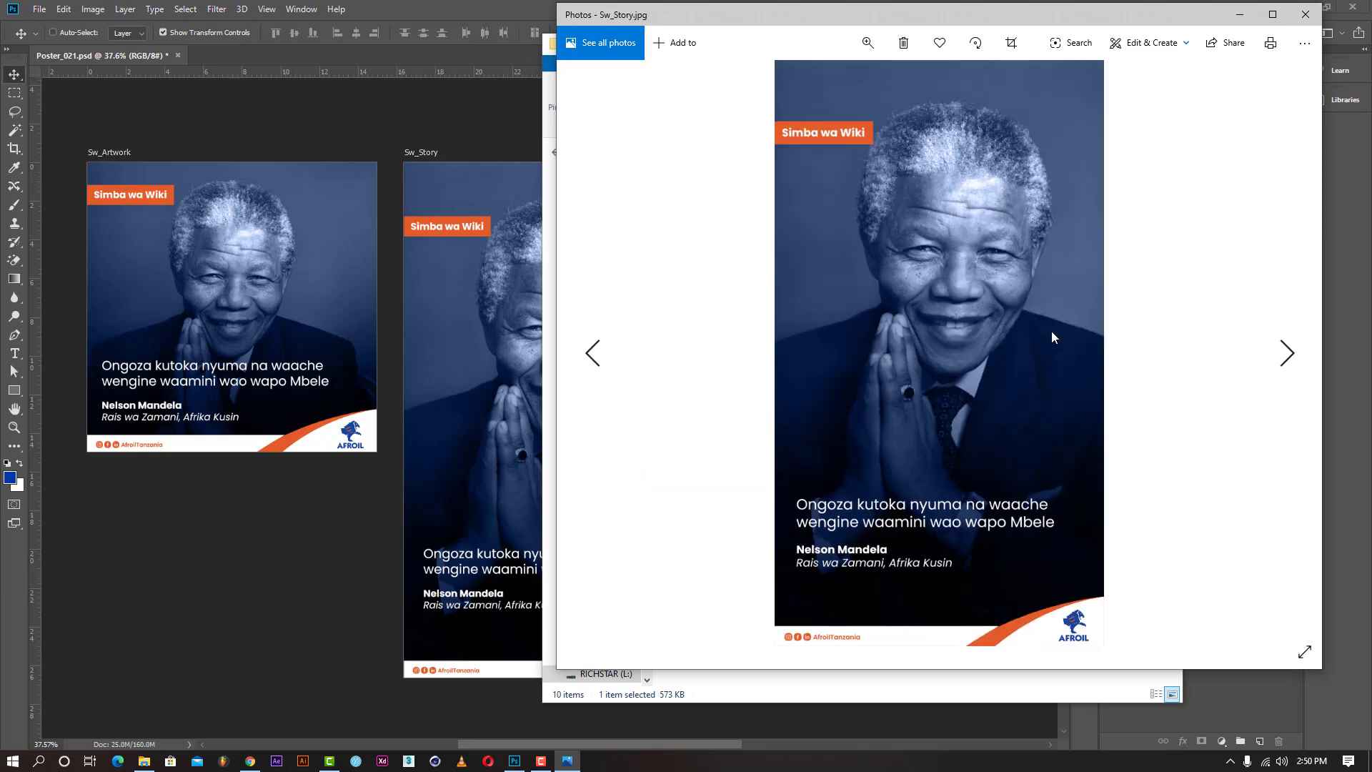
left_click(1306, 14)
left_click(439, 566)
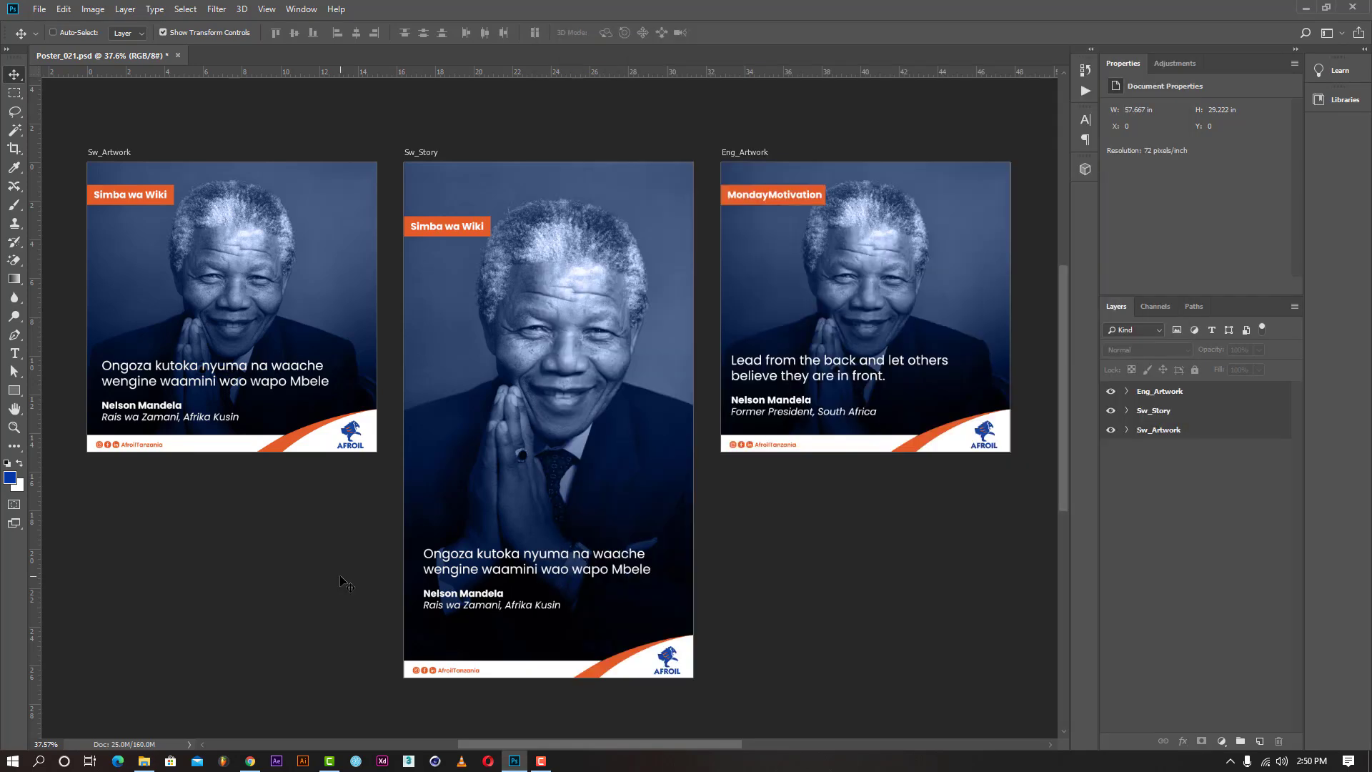